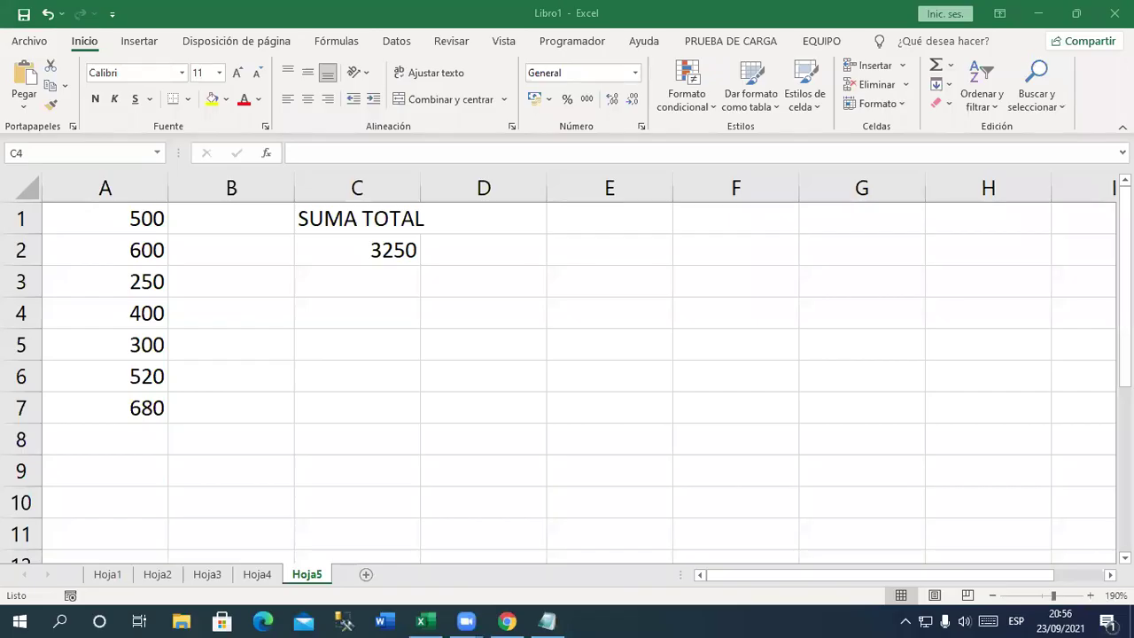
Highlight the Cruz Blanca line in the notes, then return to the spreadsheet
click(547, 621)
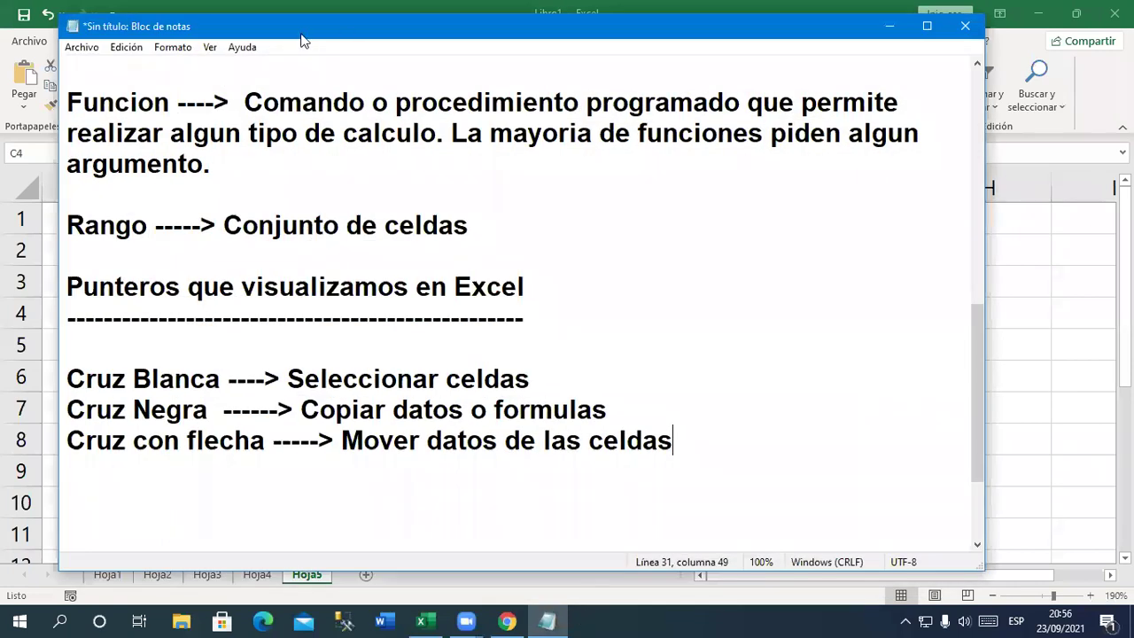
drag(518, 368, 43, 364)
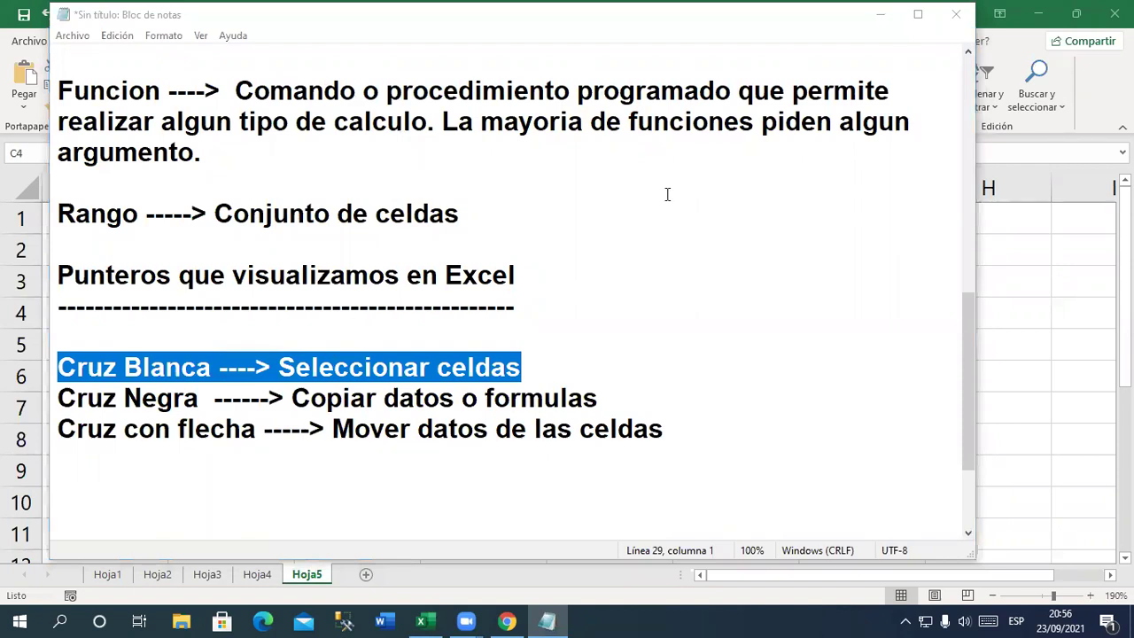
click(880, 14)
click(676, 308)
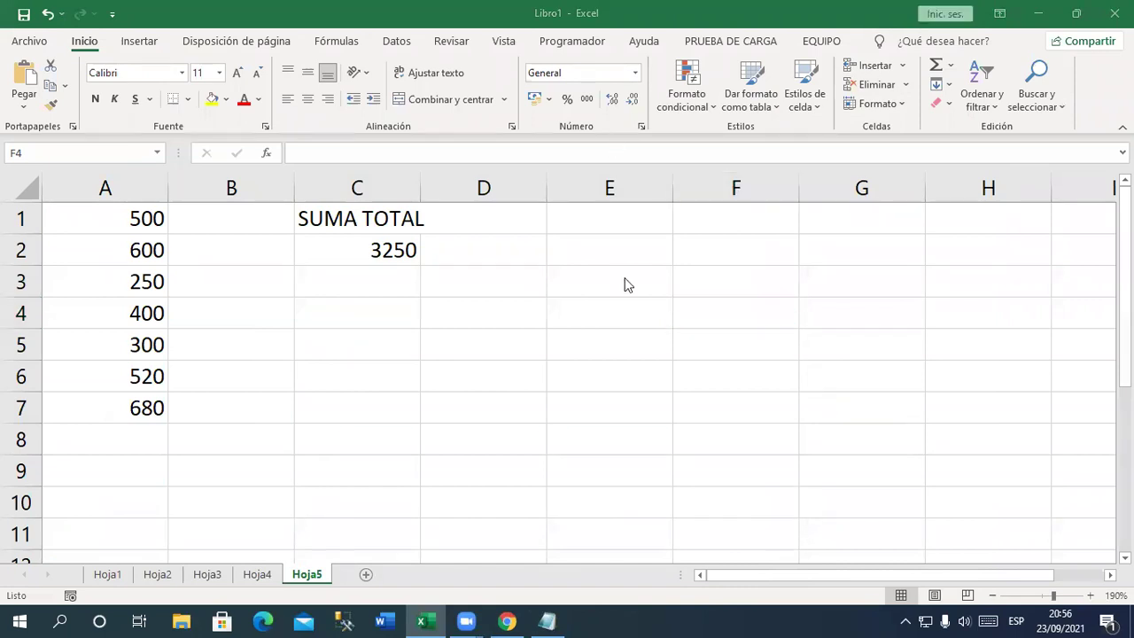
Apply 'Todos los bordes' to every cell of A1:A7 (500 through 680)
click(151, 222)
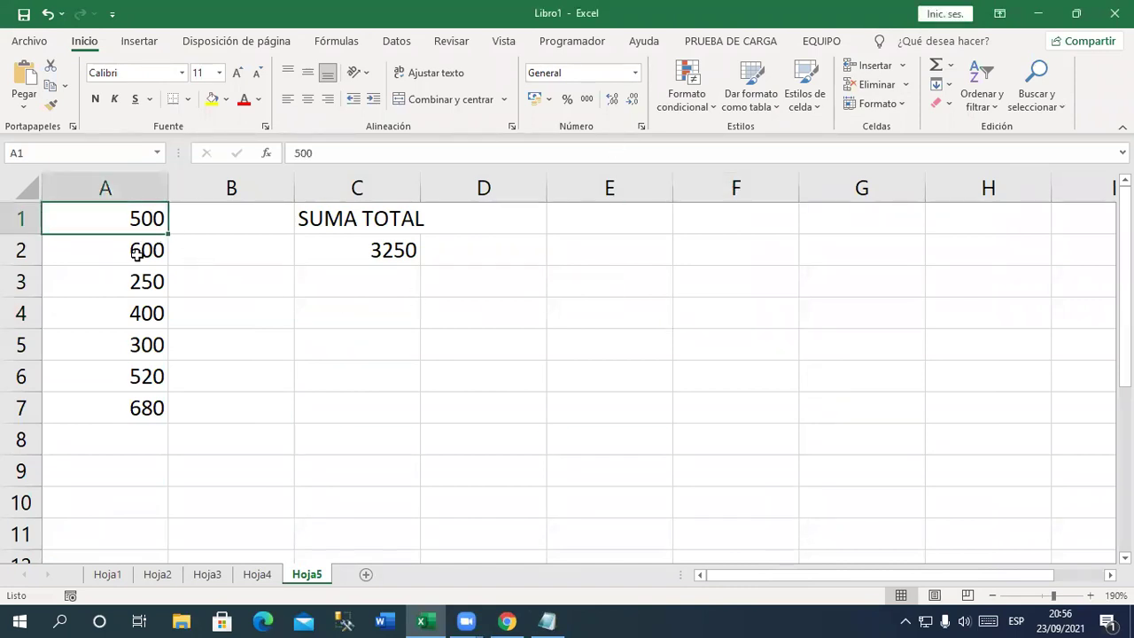
drag(137, 253, 126, 301)
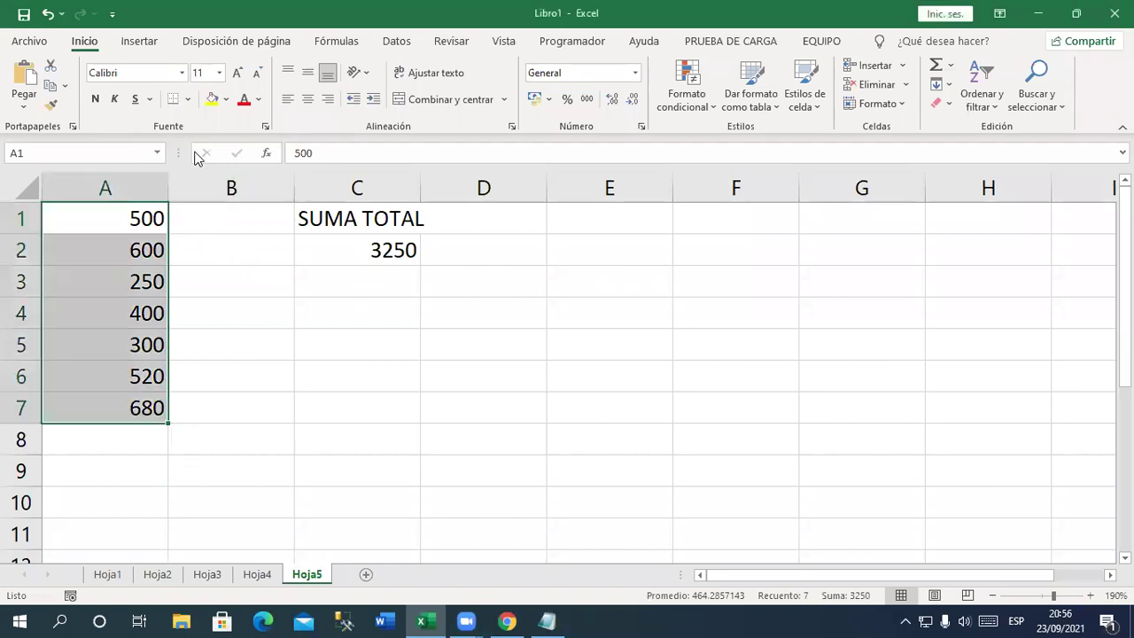
click(192, 100)
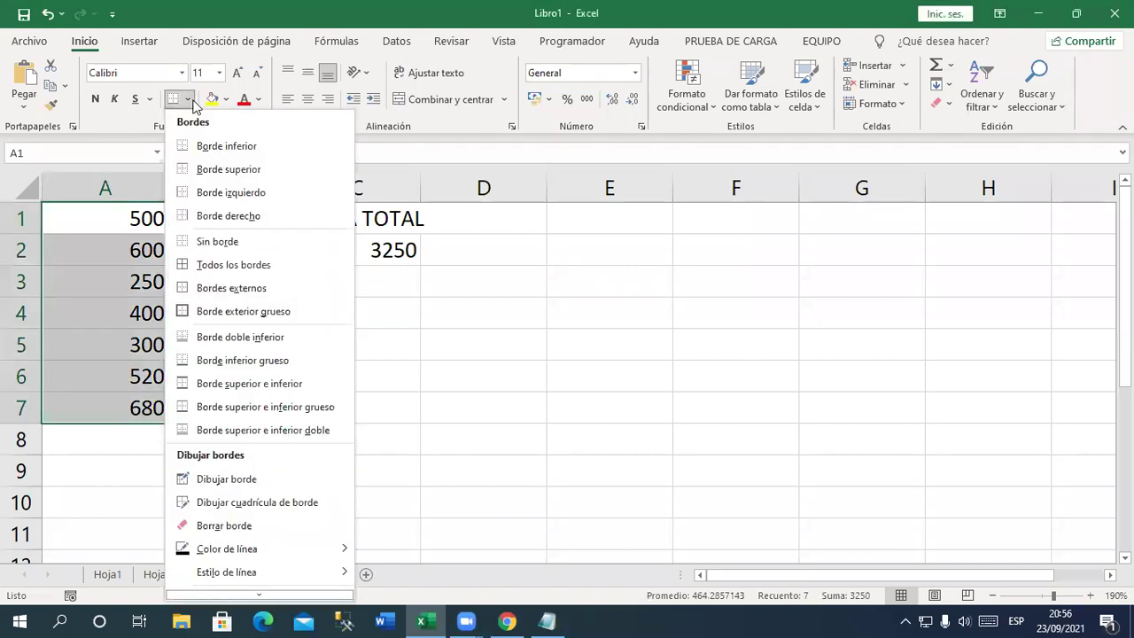
click(192, 105)
click(192, 103)
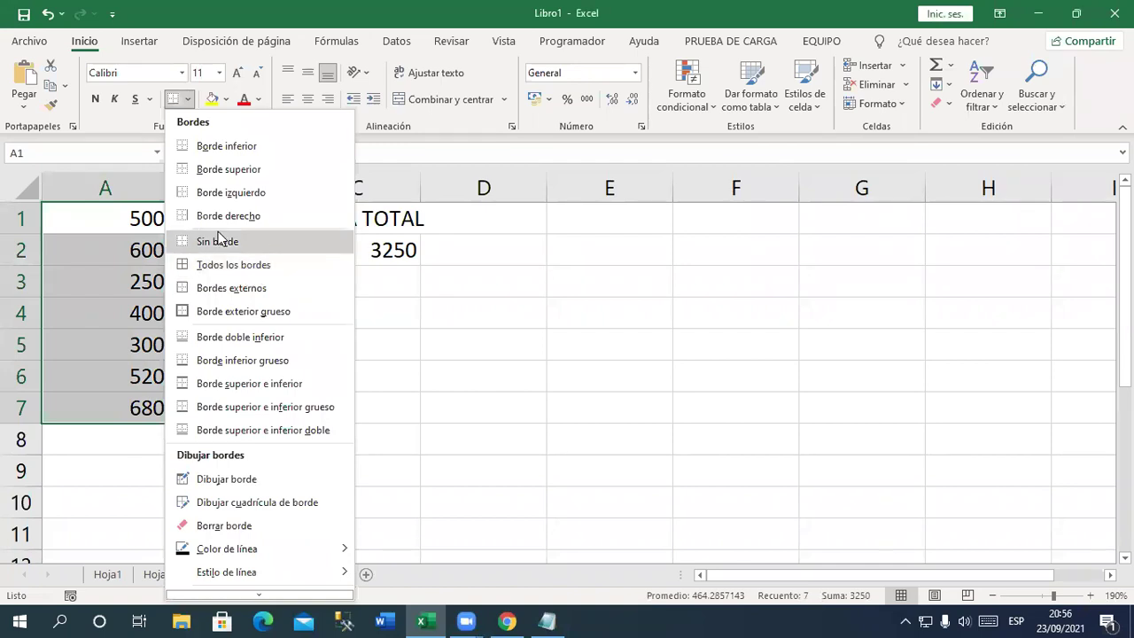
click(232, 241)
drag(147, 221, 136, 405)
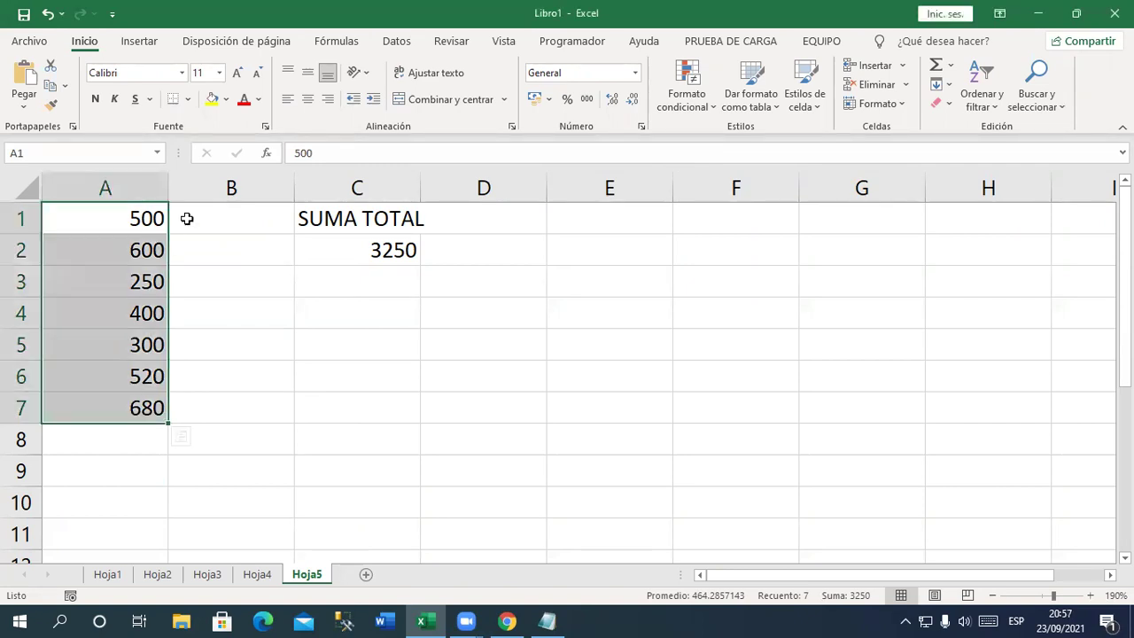
click(188, 99)
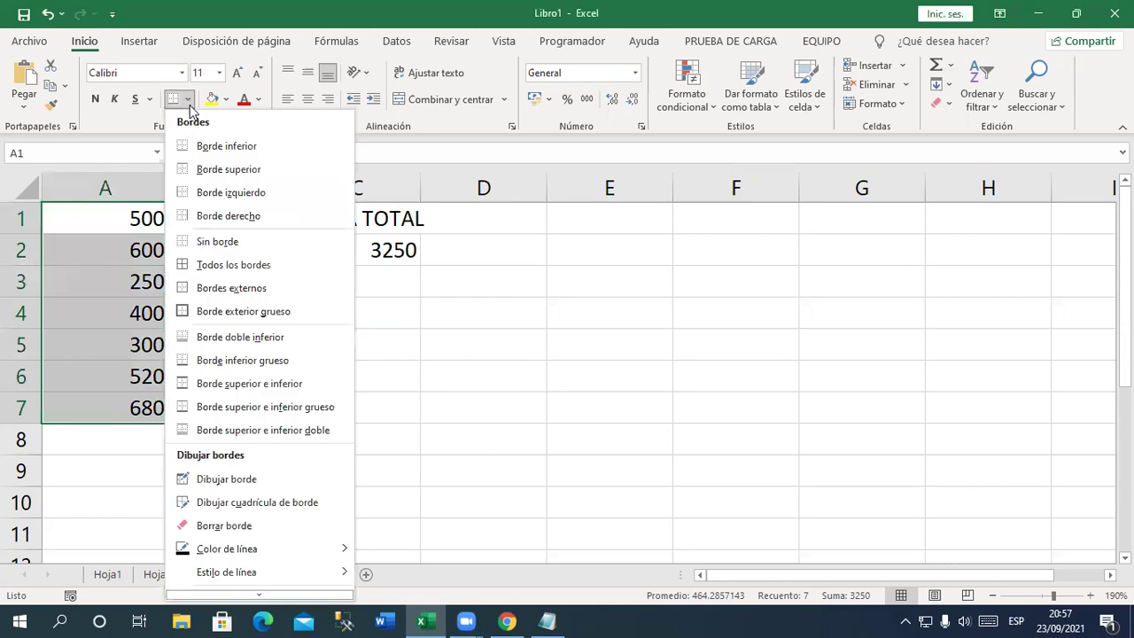
click(239, 265)
click(537, 343)
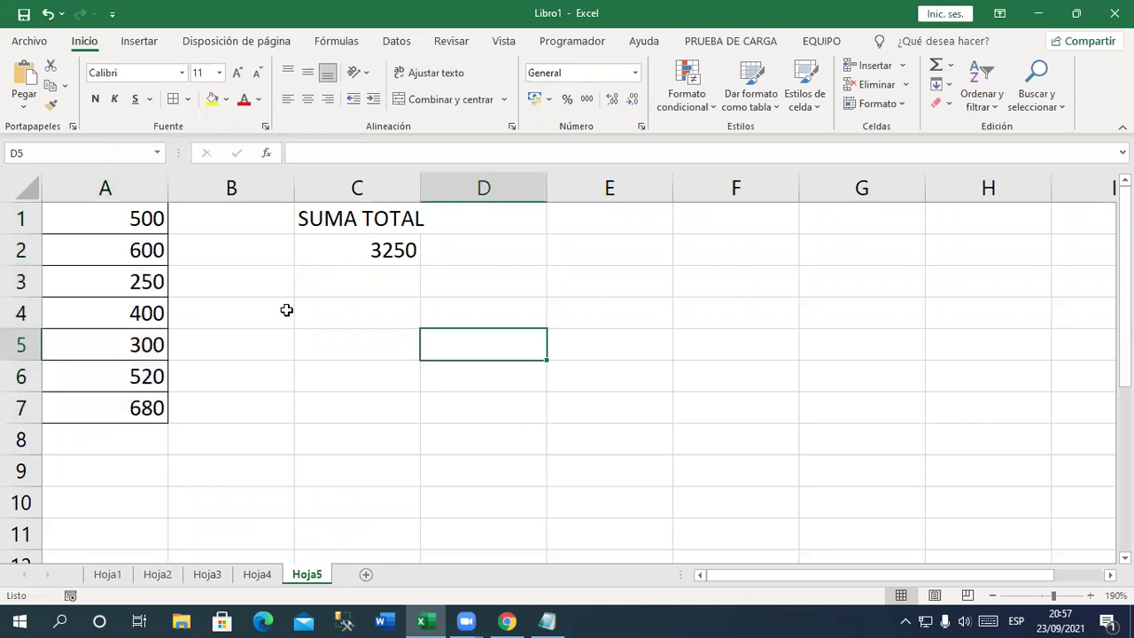
Shade A1:A7 with a light gold theme fill colour
drag(146, 218, 152, 408)
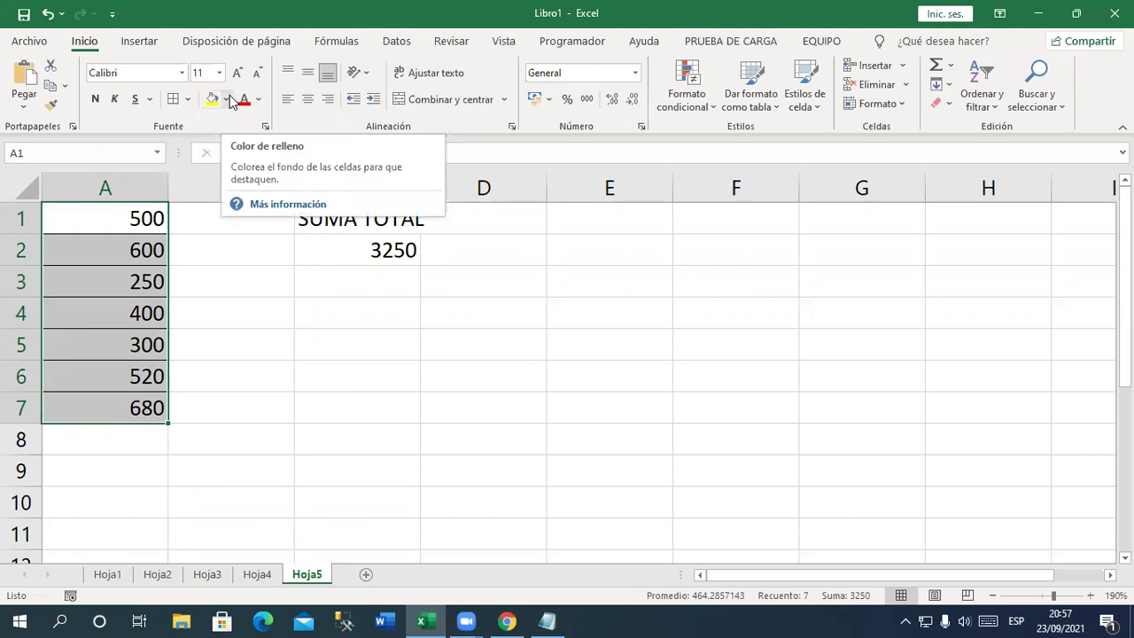
click(228, 99)
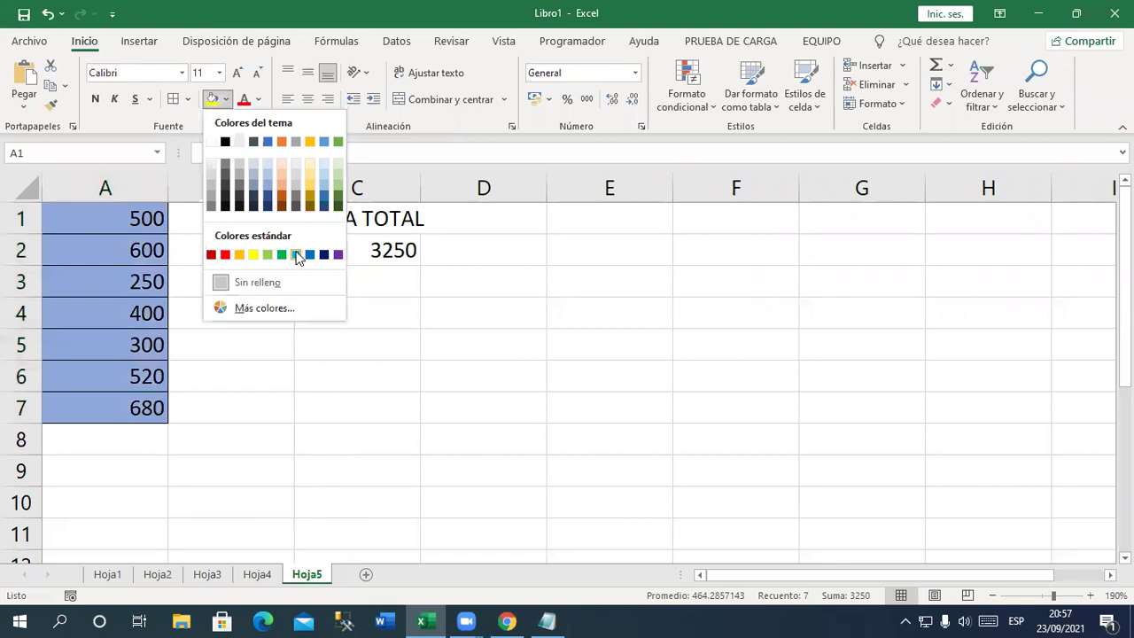
click(309, 174)
click(449, 268)
click(623, 306)
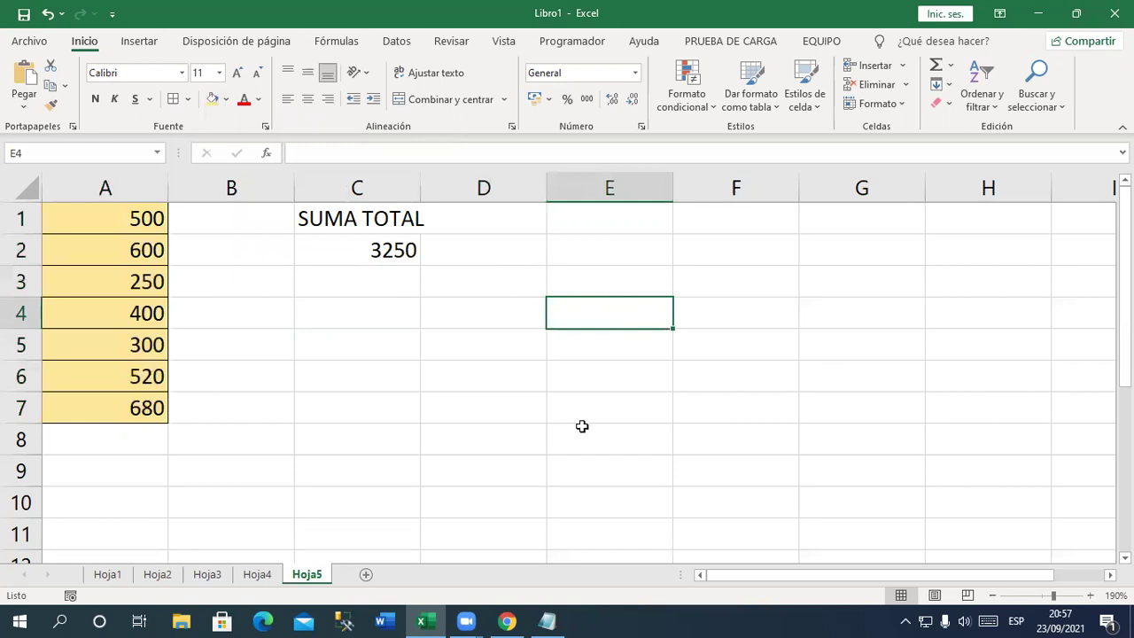
click(547, 620)
click(374, 498)
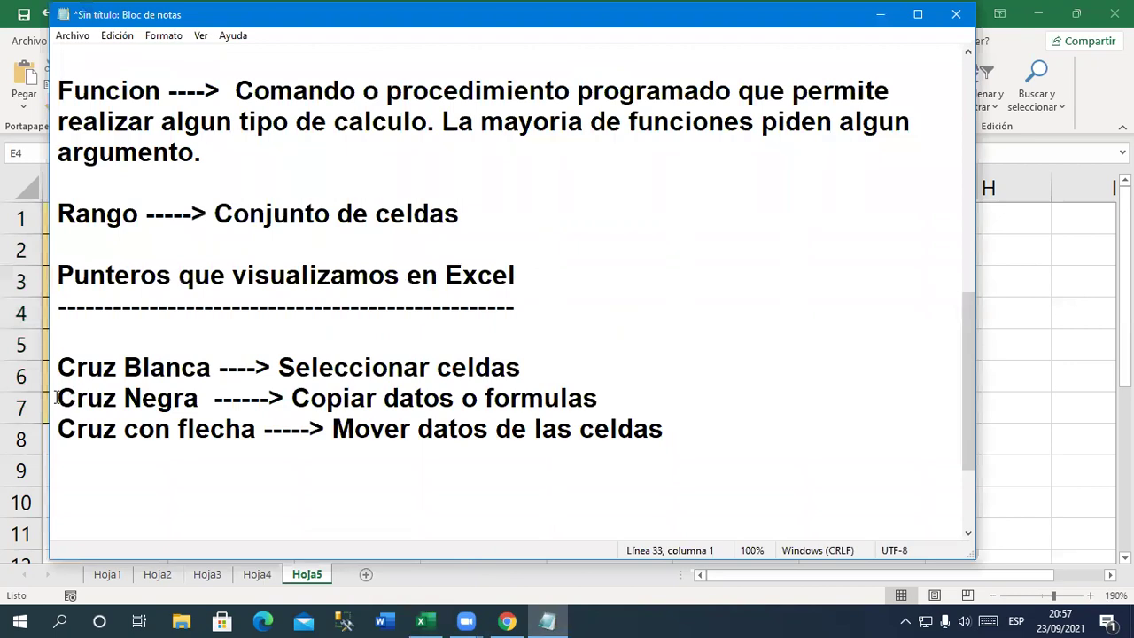
drag(56, 398, 691, 408)
key(alt+Tab)
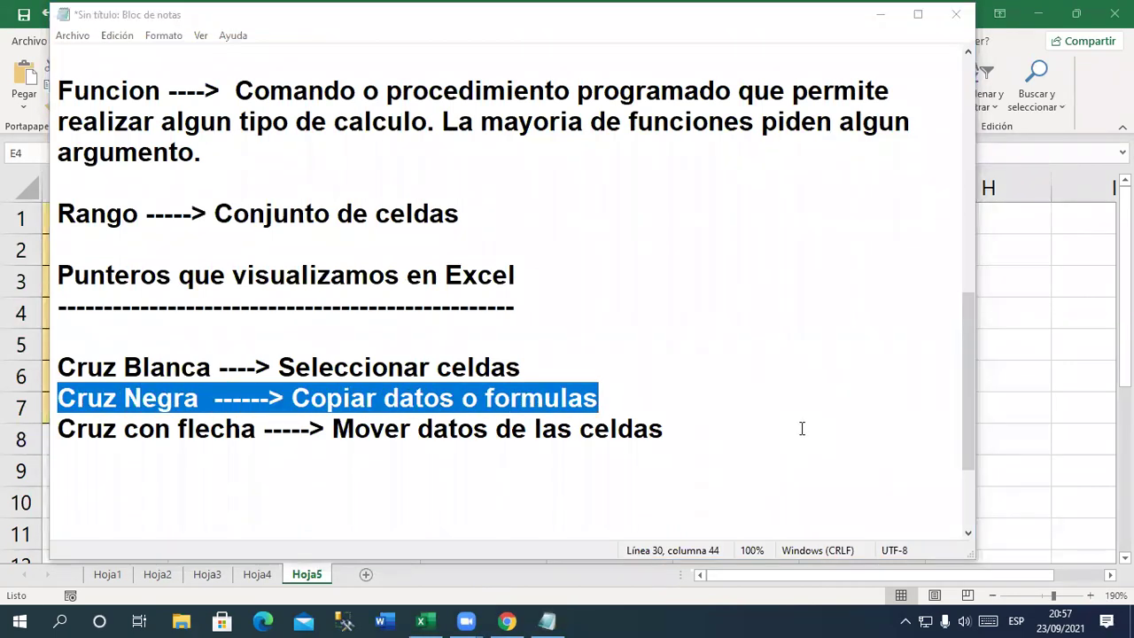
click(888, 28)
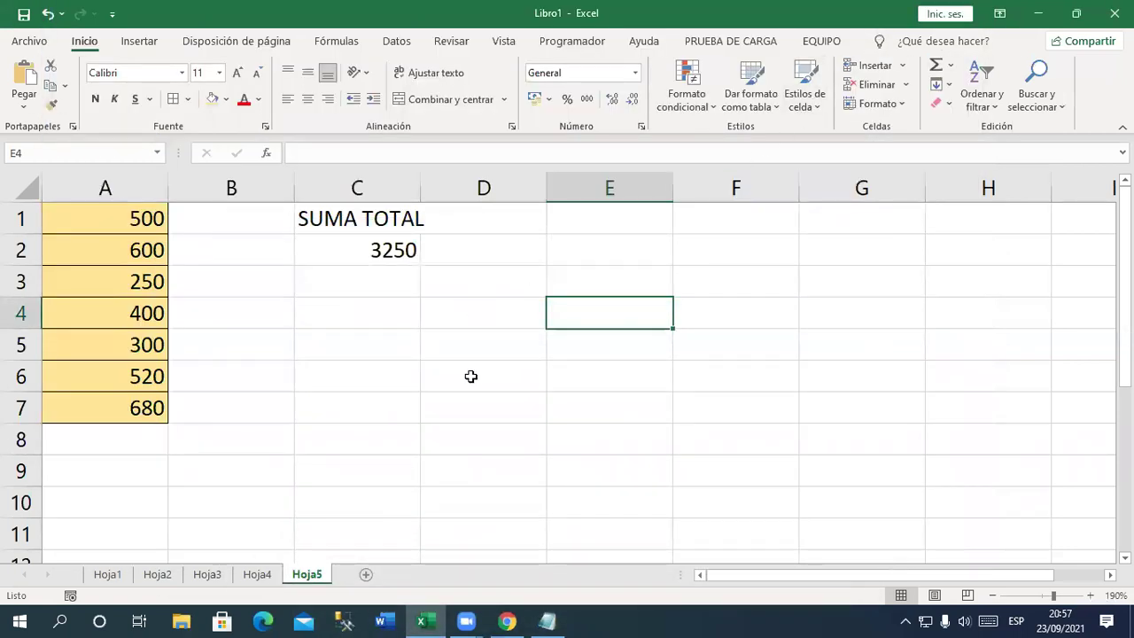
Narrow column B and widen column C to fit SUMA TOTAL on Hoja5
drag(294, 190, 218, 190)
click(315, 191)
drag(345, 187, 366, 188)
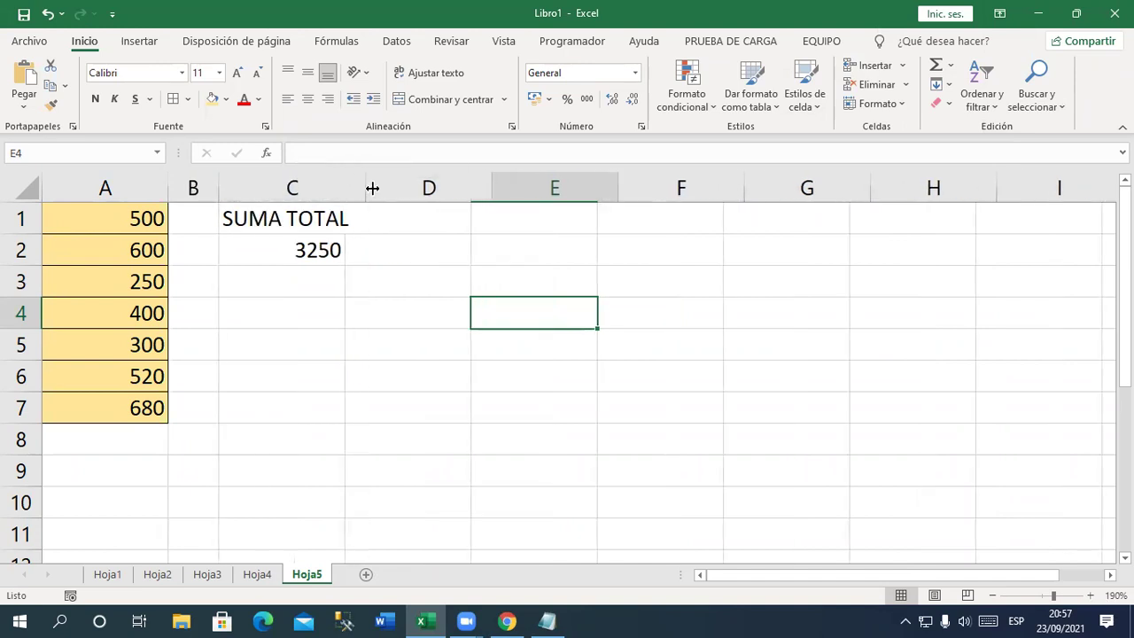
click(455, 225)
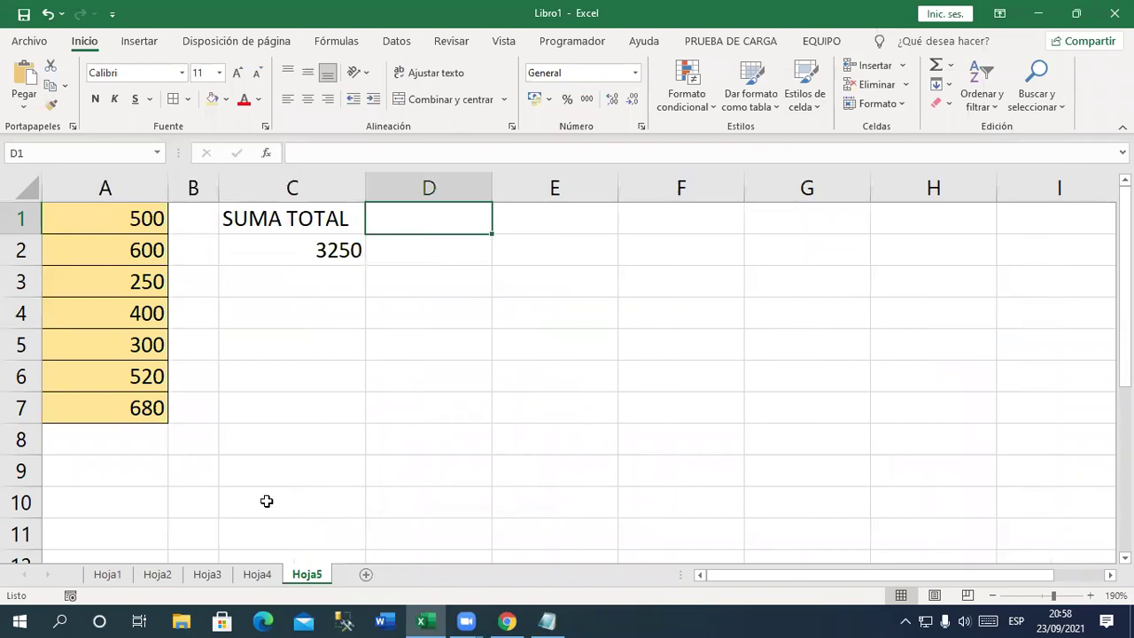
Switch to the blank Hoja1 sheet and select cell A1
click(107, 576)
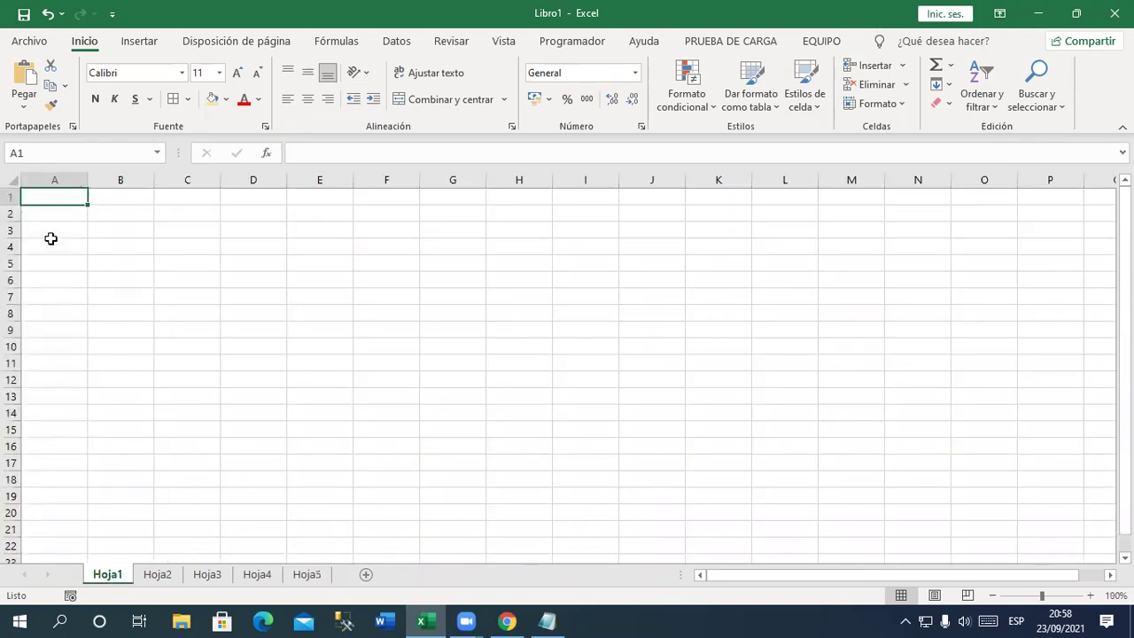
scroll(48, 239, up, 1)
scroll(83, 253, up, 2)
scroll(112, 299, up, 4)
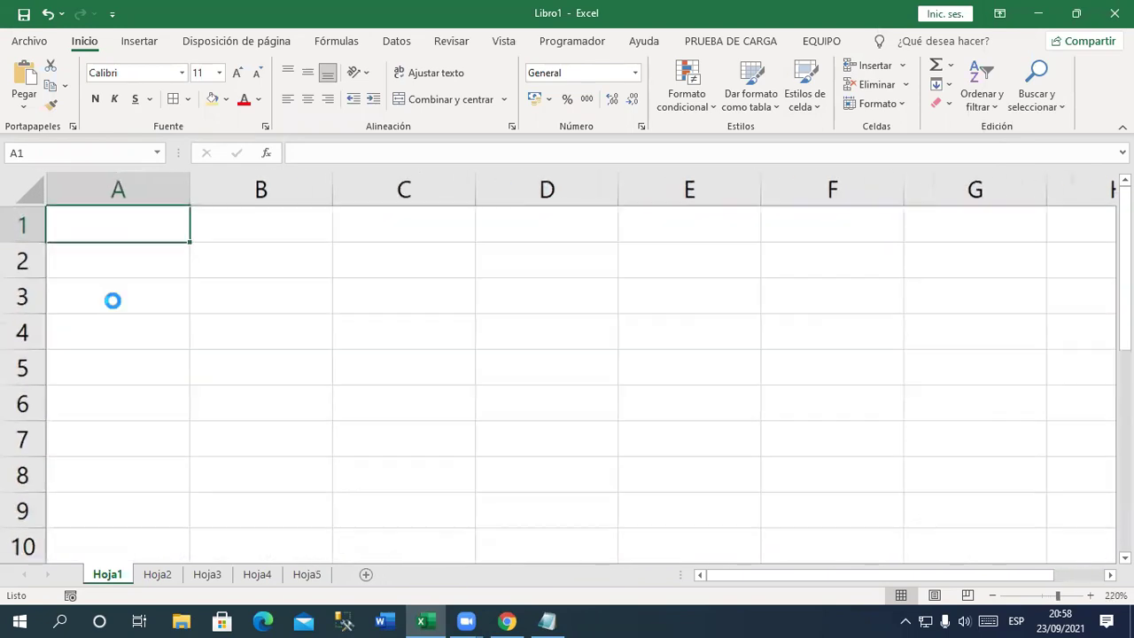
scroll(282, 358, up, 3)
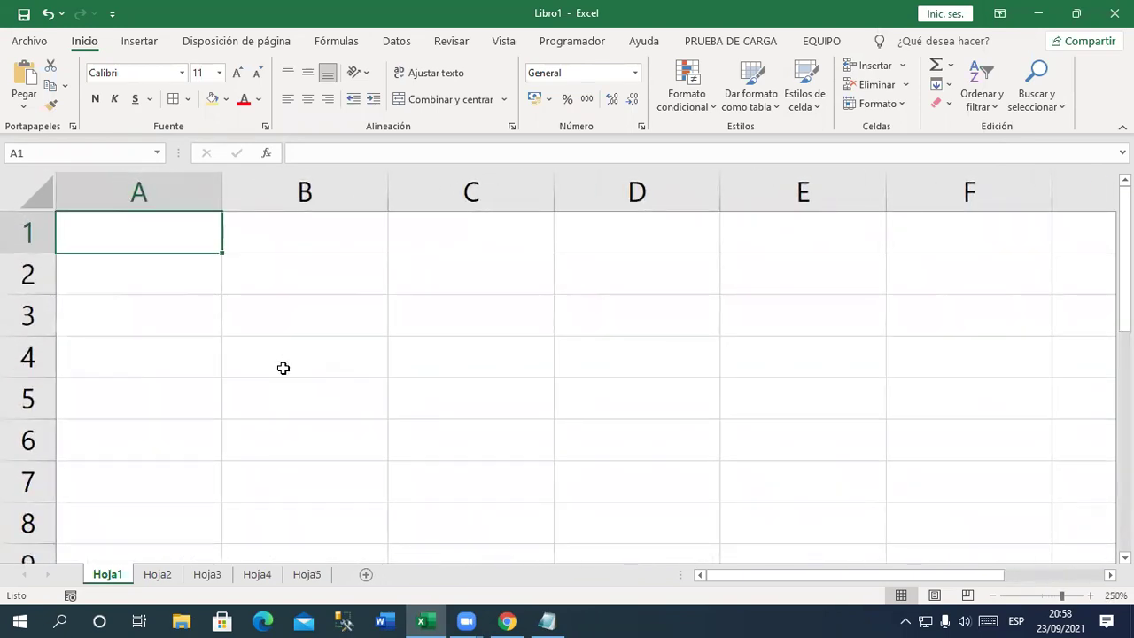
click(195, 235)
ctrl+scroll(400, 297, down, 3)
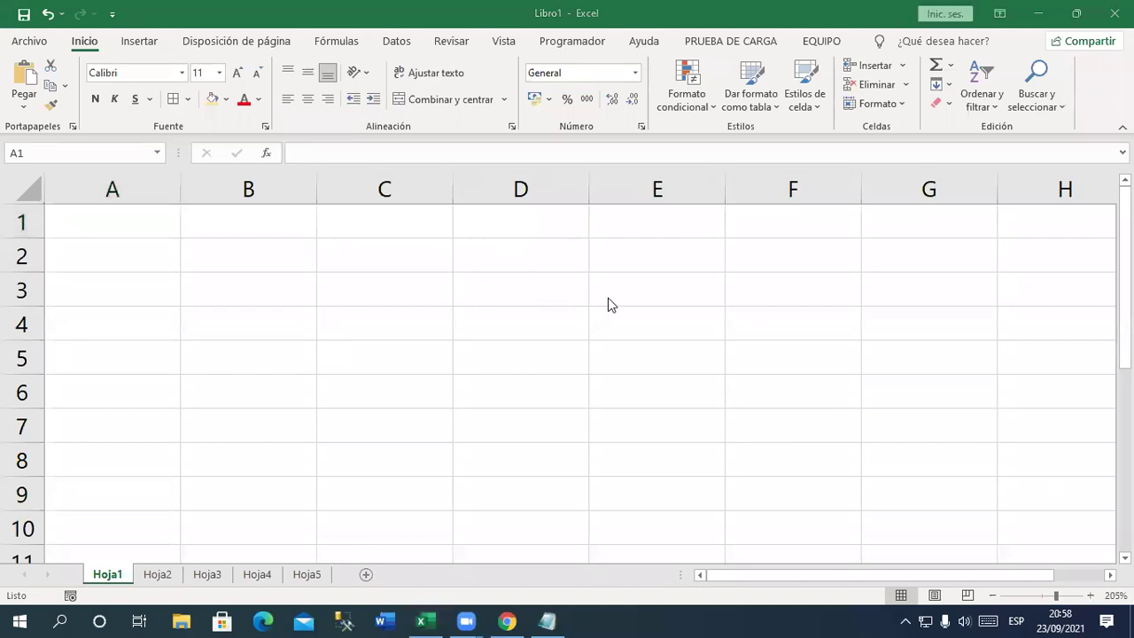
Enter the word 'Excel' in cell A1 of Hoja1
click(122, 226)
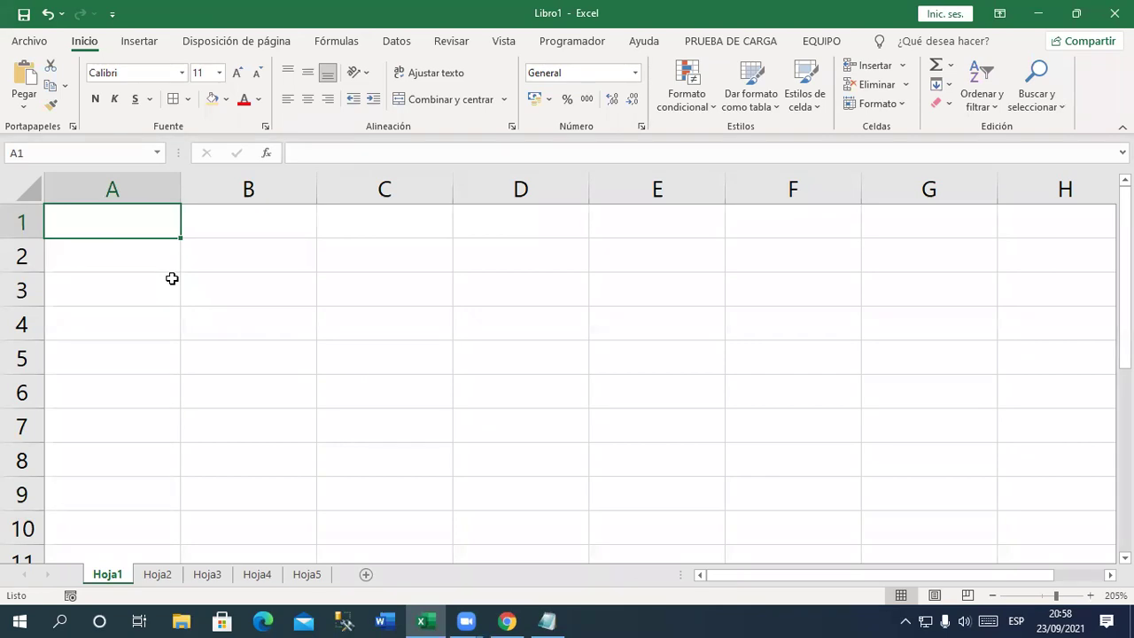
text(Excel)
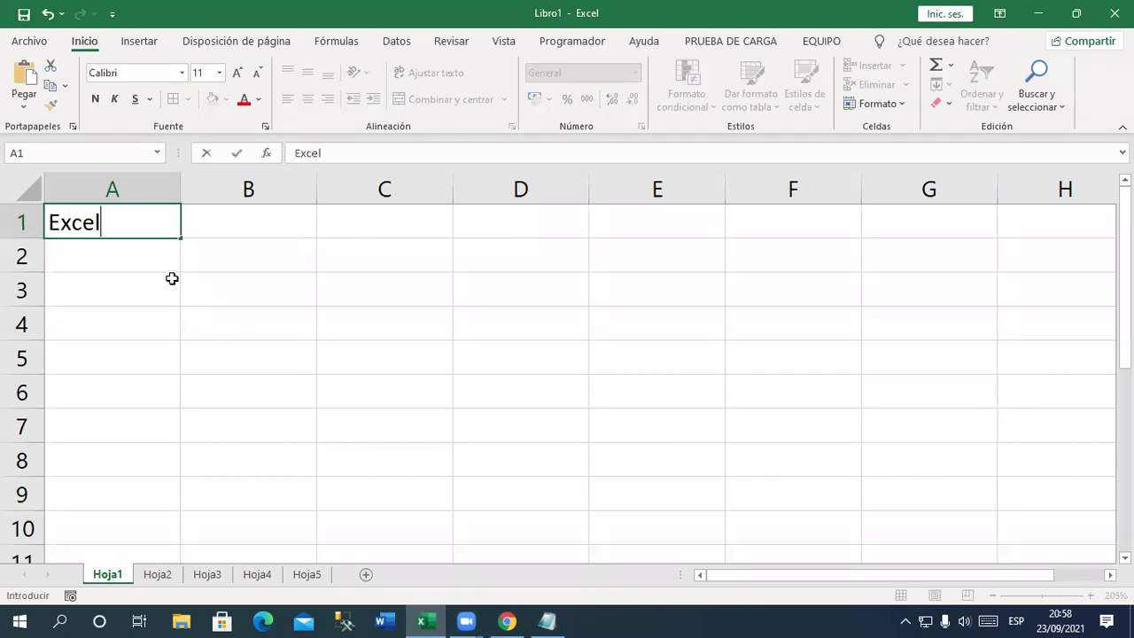
key(Return)
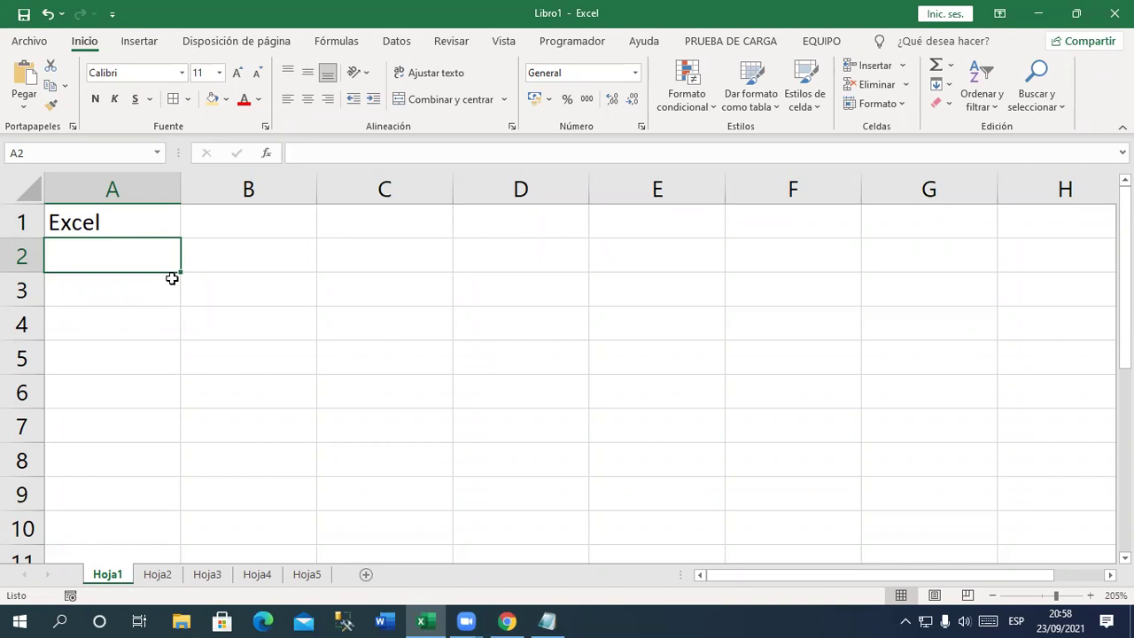
click(129, 223)
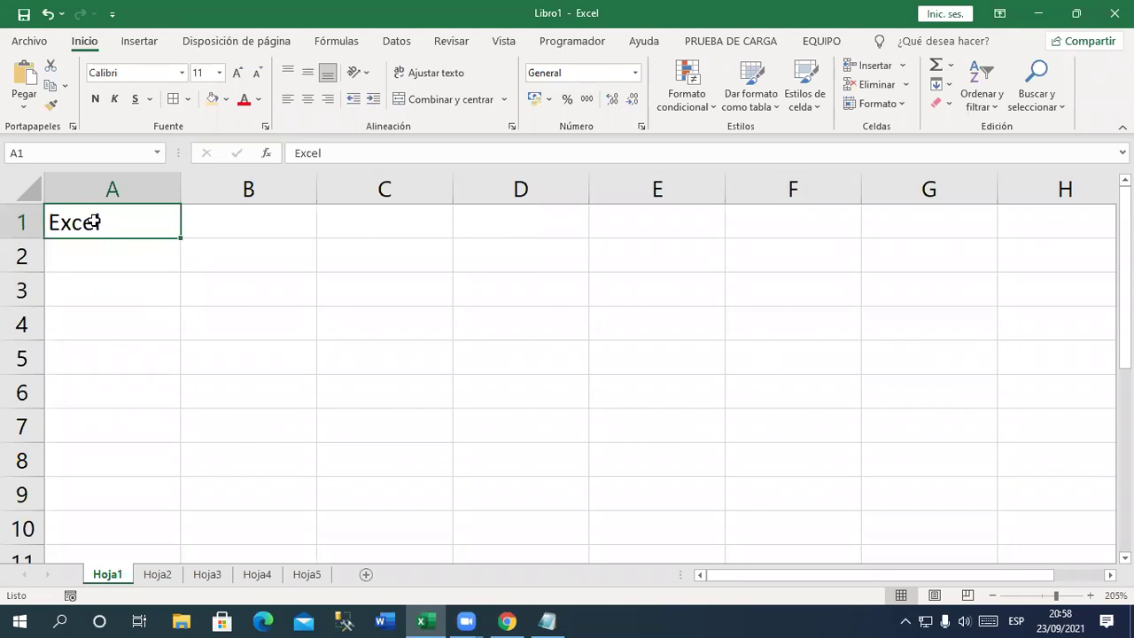
click(115, 257)
click(112, 227)
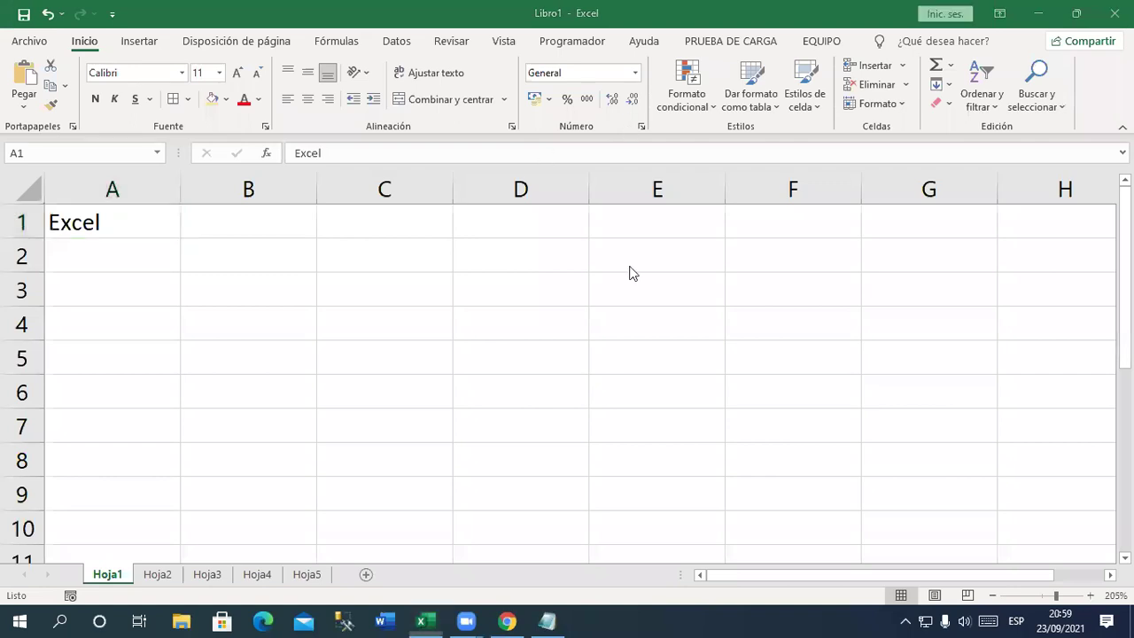
Copy 'Excel' from A1 down through A9 so nine cells hold it
click(113, 224)
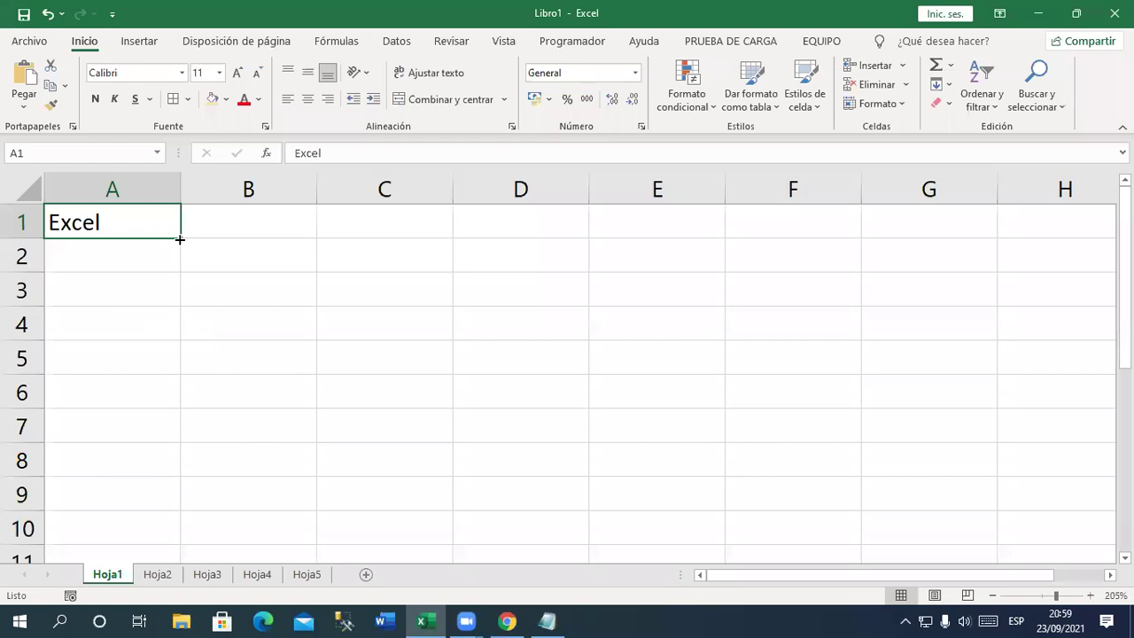
drag(180, 240, 190, 504)
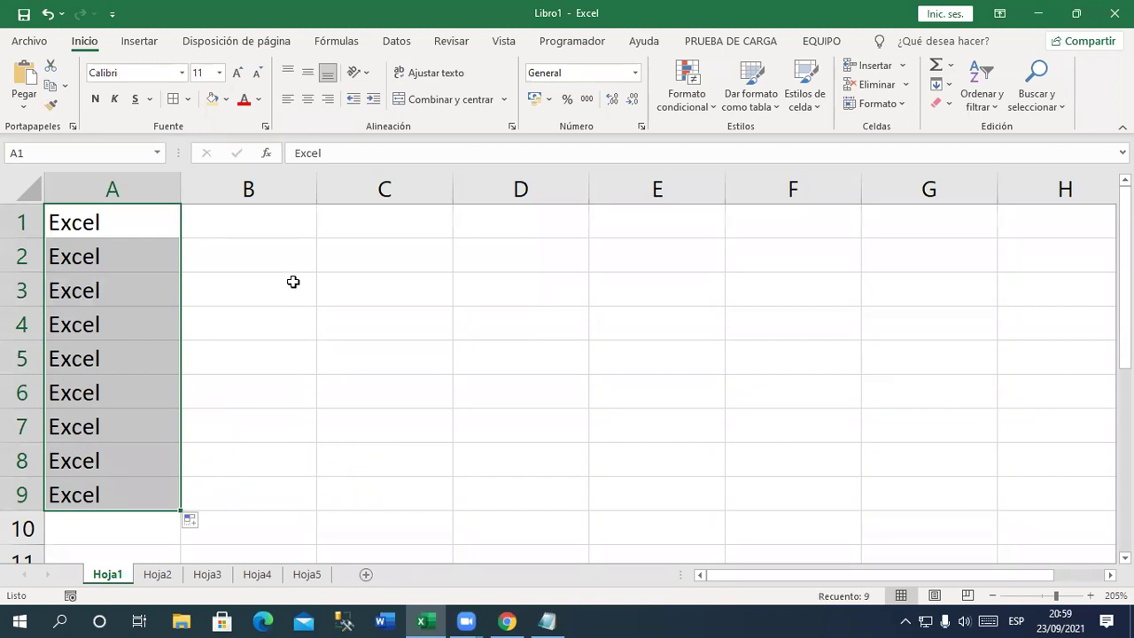
click(286, 224)
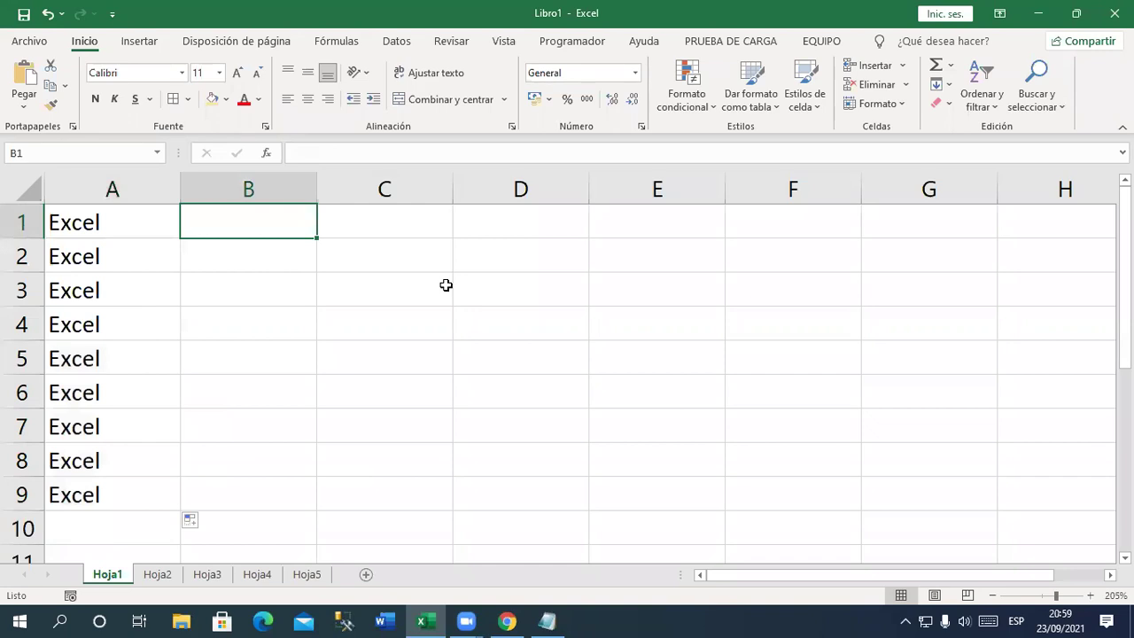
Enter 'Hoja de calculo' in B1 and confirm the overflow leaves C1 empty
text(Hoja de calculo)
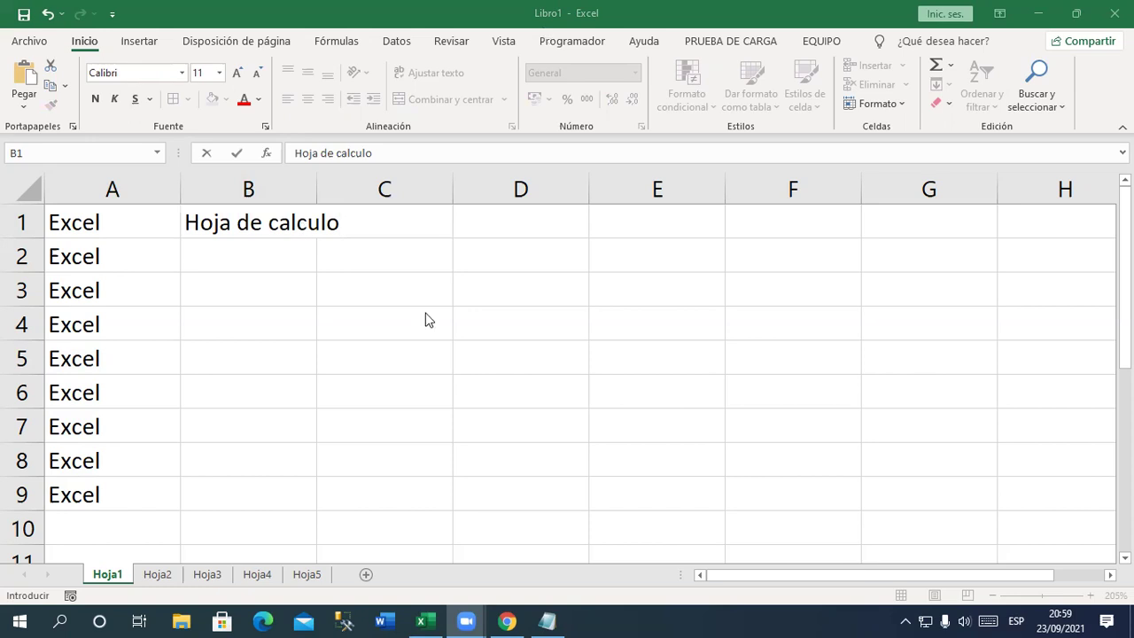
key(ctrl+Return)
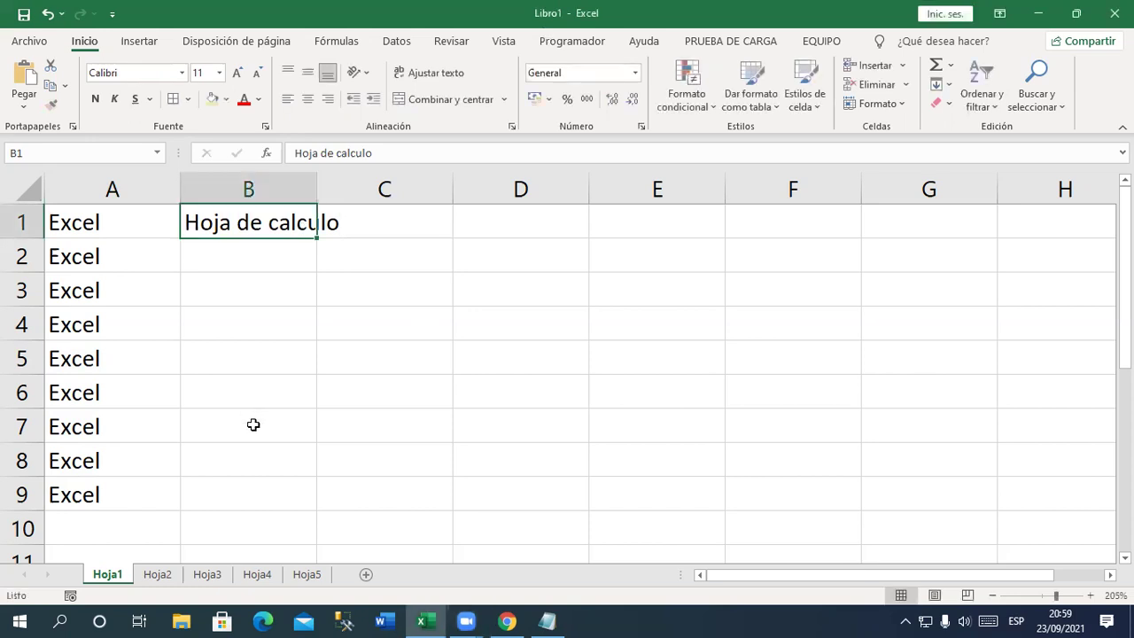
click(291, 434)
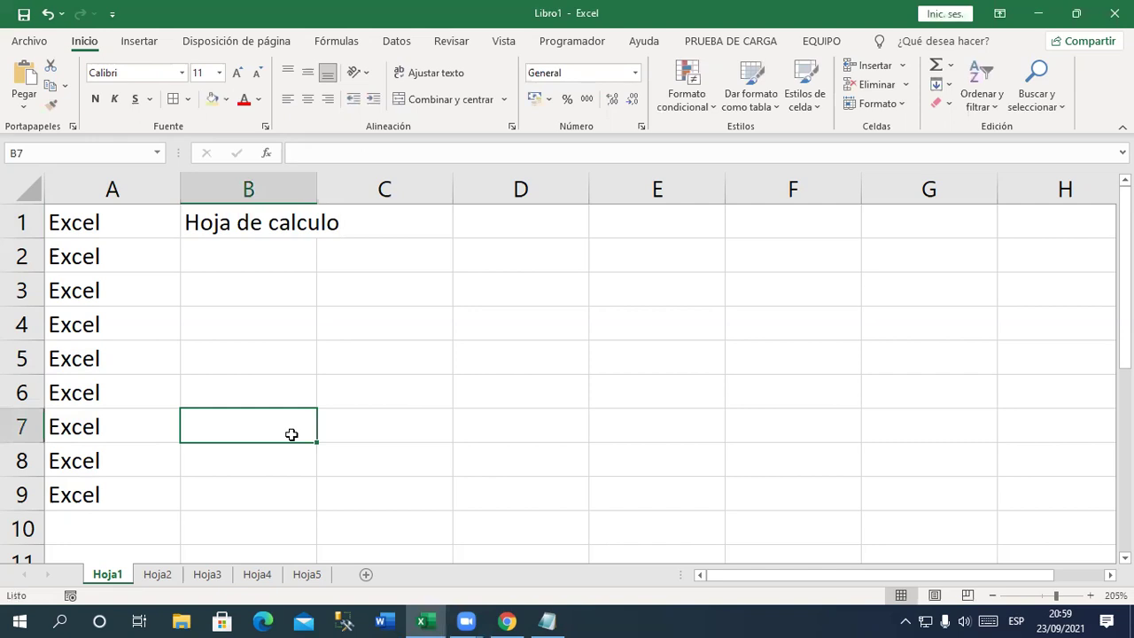
click(257, 218)
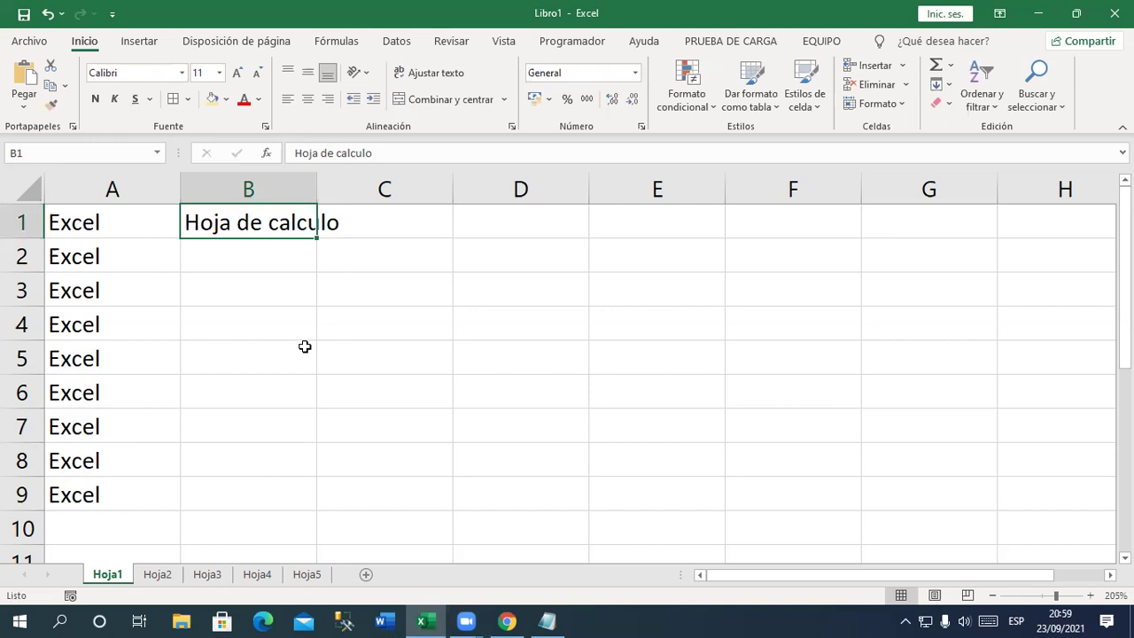
click(306, 335)
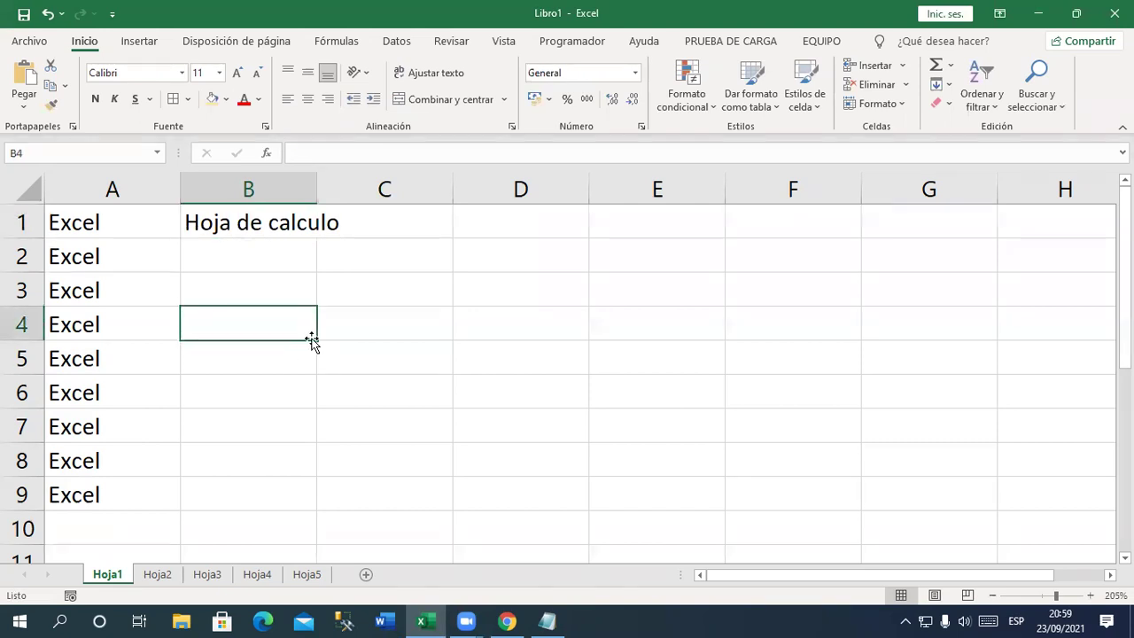
click(219, 227)
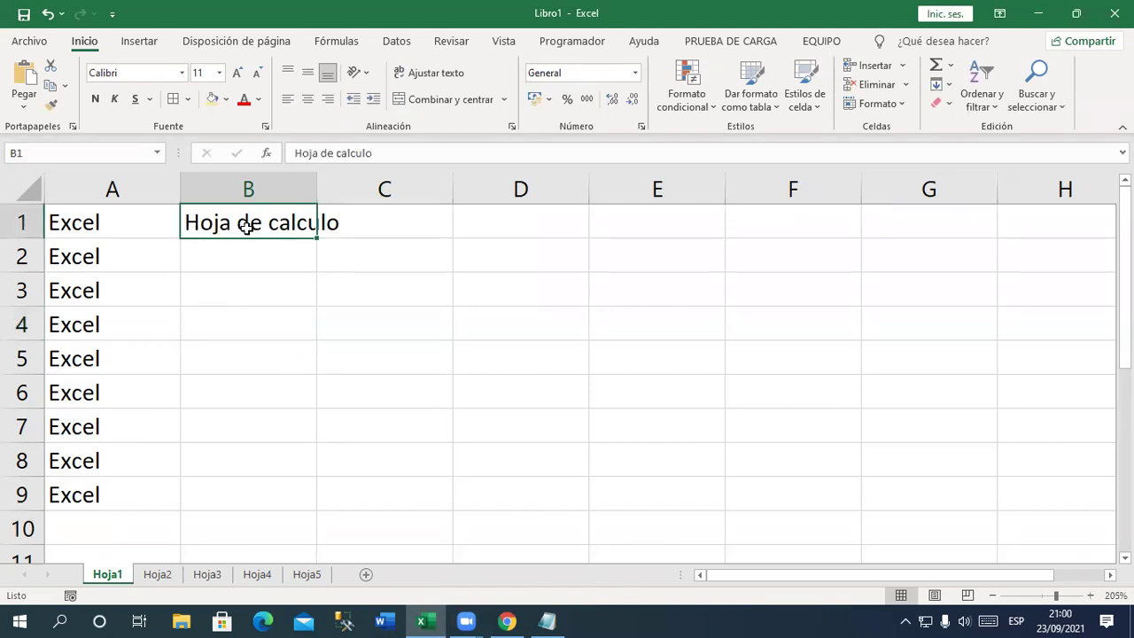
click(433, 337)
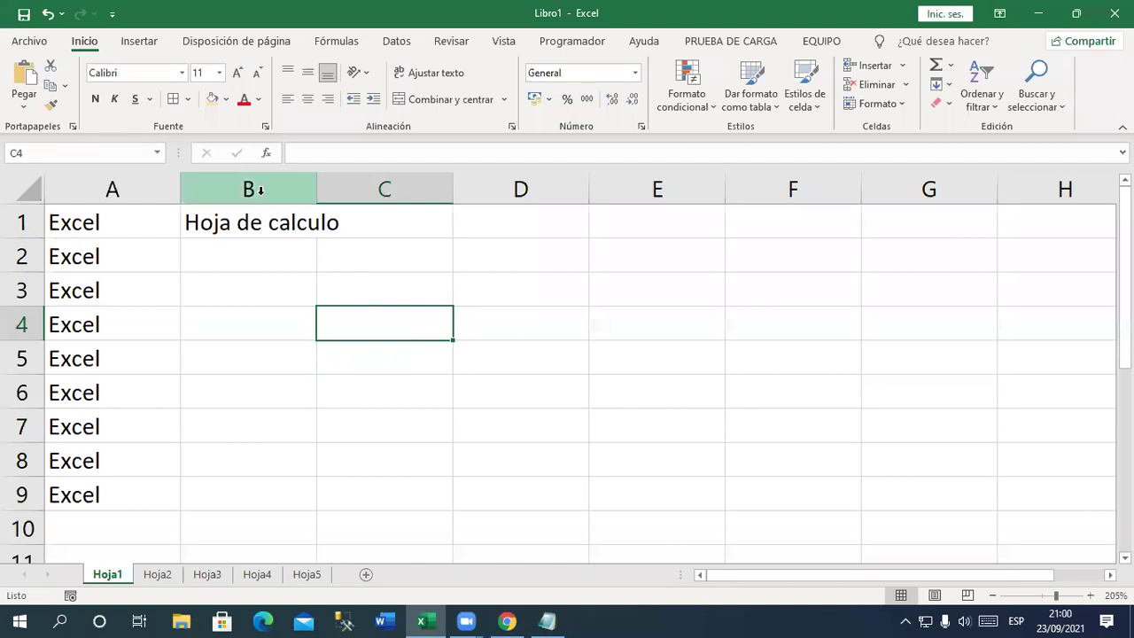
click(258, 221)
click(392, 187)
click(384, 215)
click(223, 226)
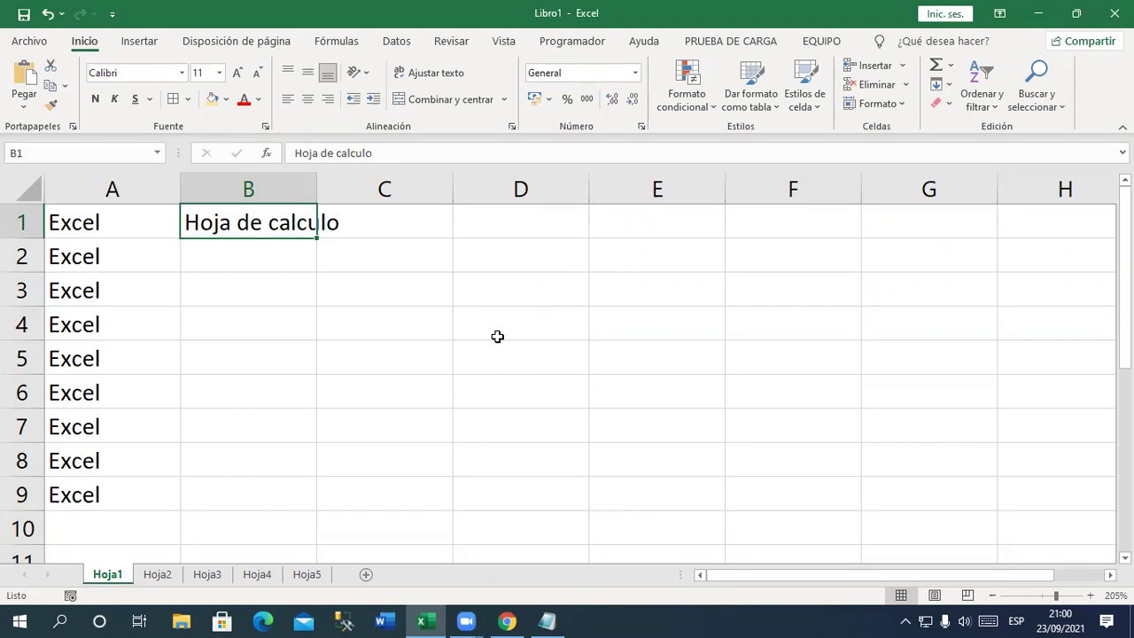
click(502, 336)
Enter 'Calculando utilizando excel' in B3, spilling across columns C and D
click(259, 290)
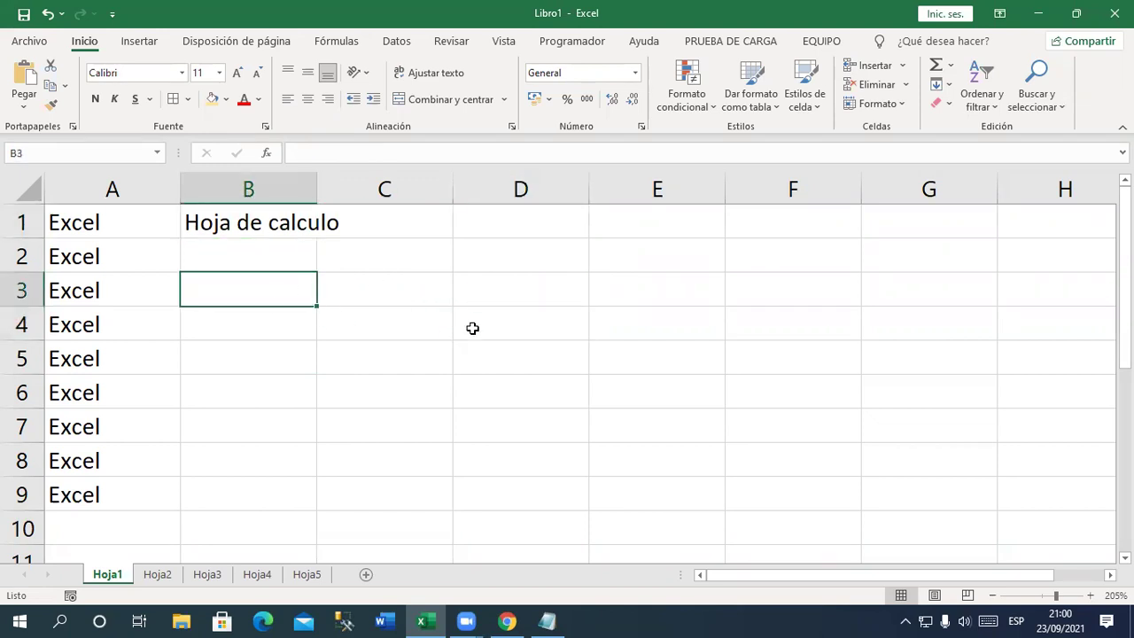
text(Calculando )
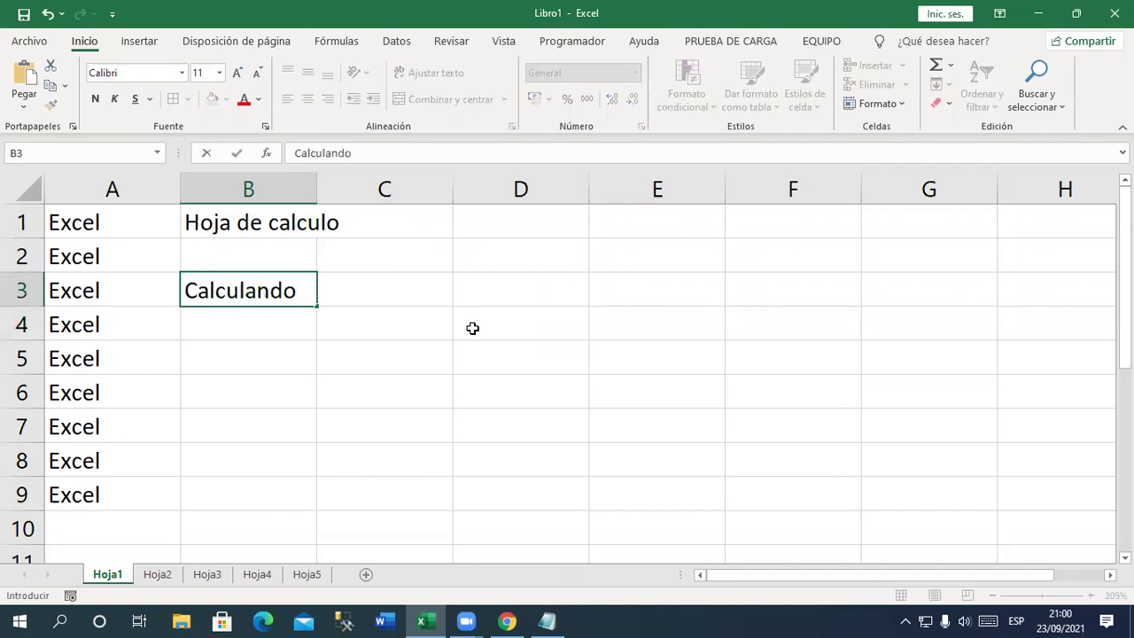
text(utili)
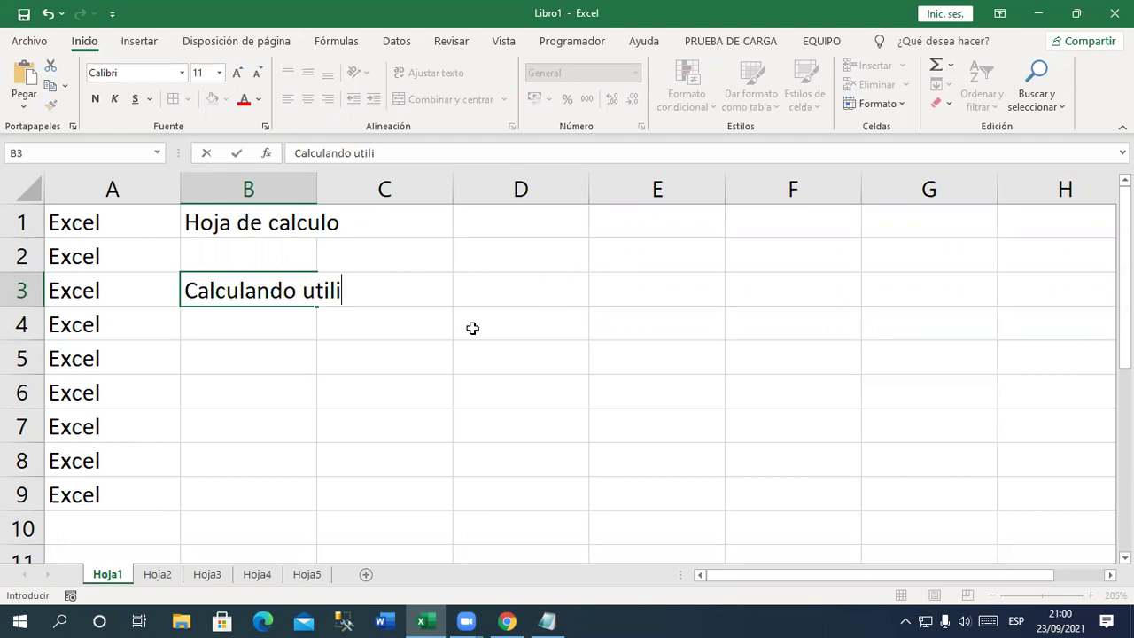
text(zando excel)
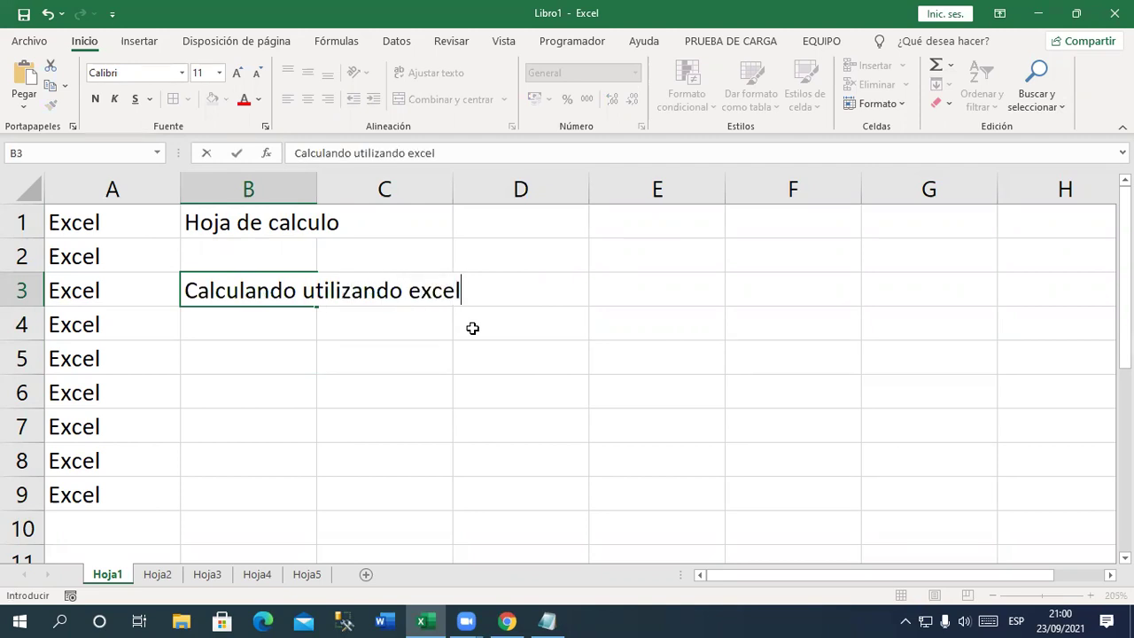
key(Return)
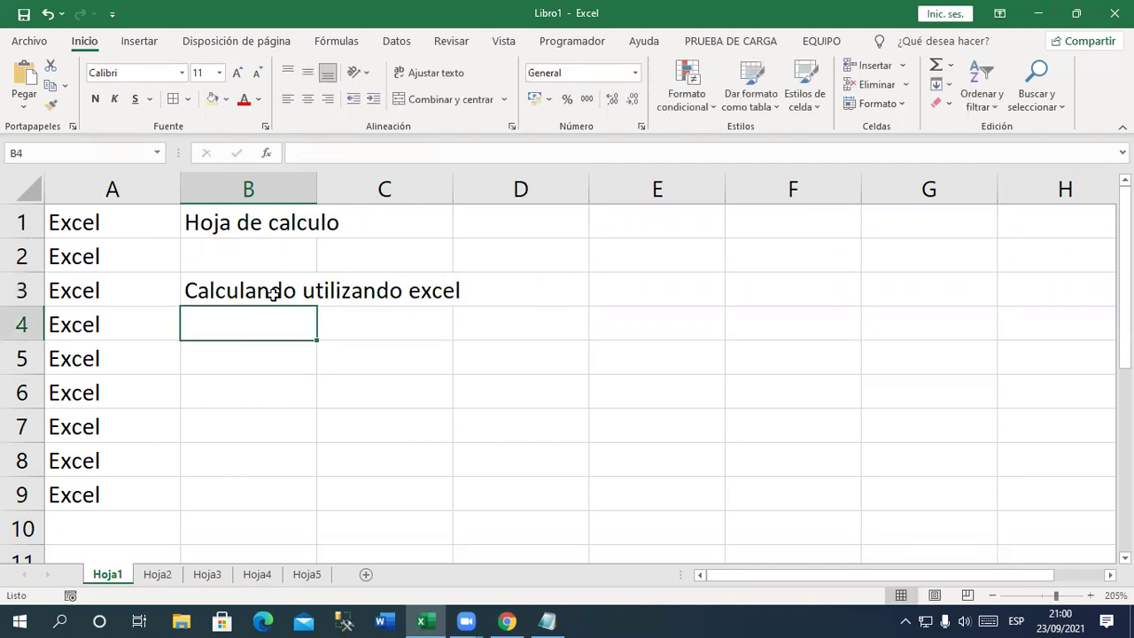
click(272, 295)
click(263, 442)
click(268, 293)
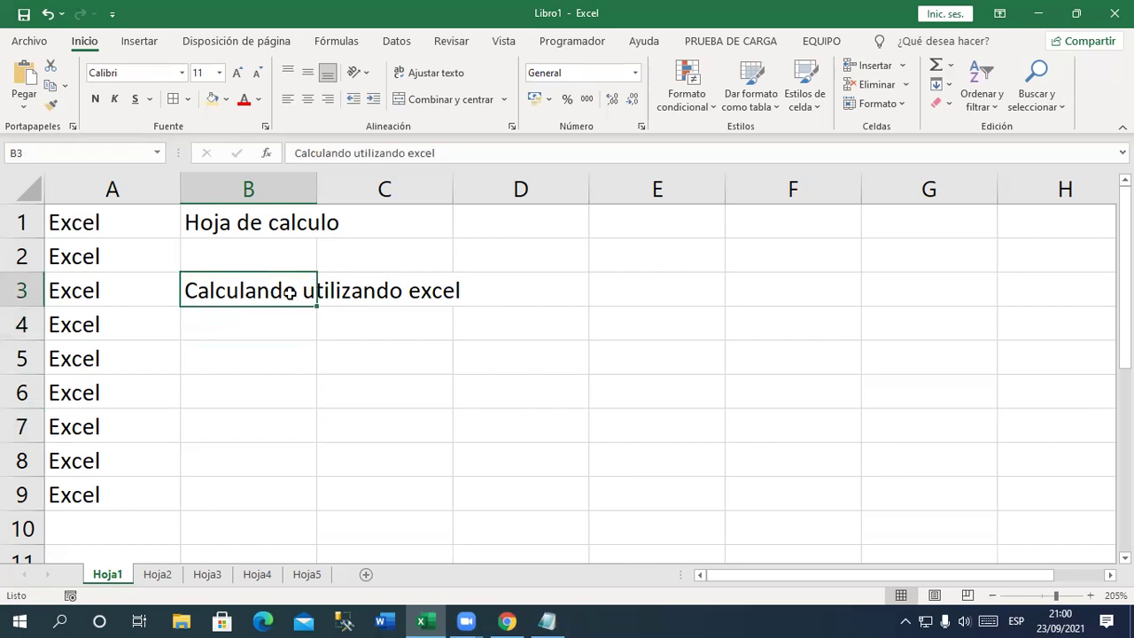
click(310, 362)
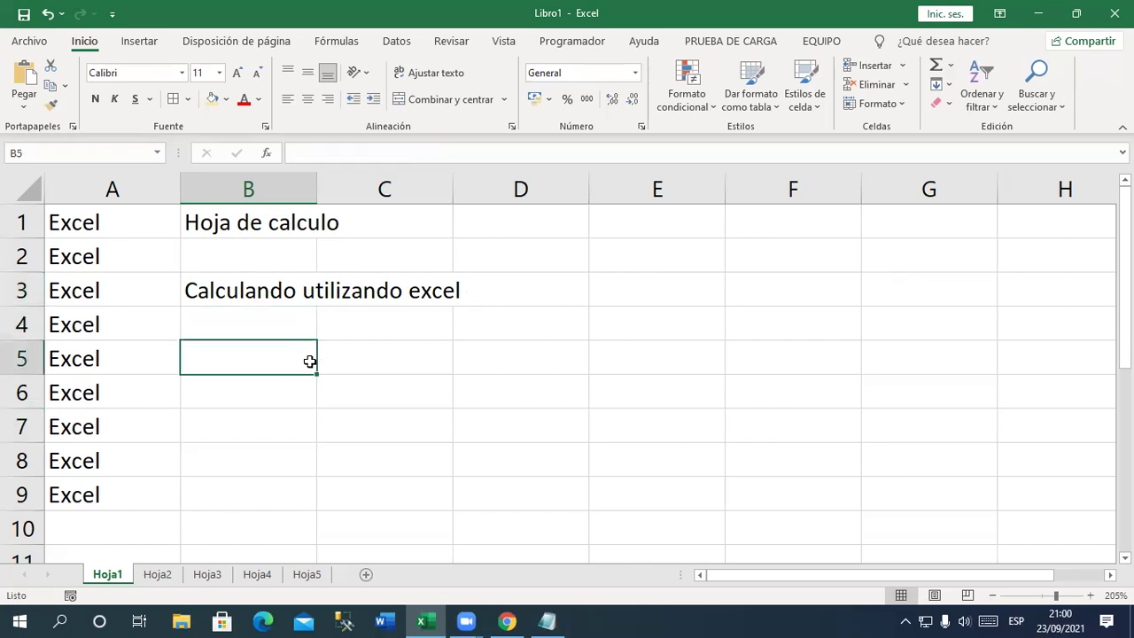
click(265, 289)
click(278, 312)
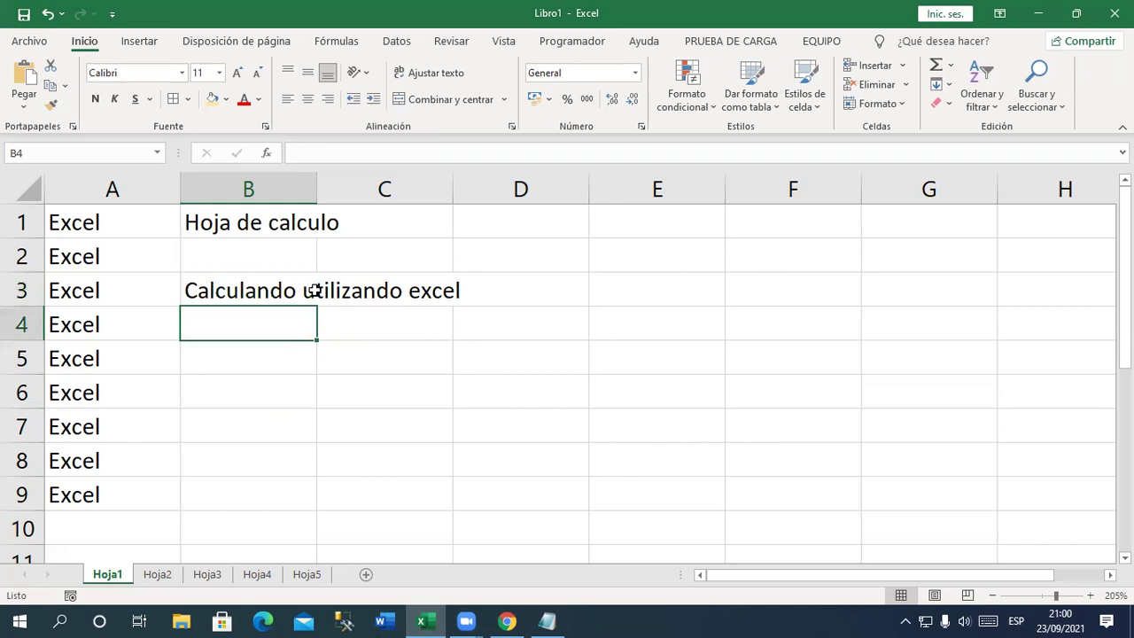
click(395, 286)
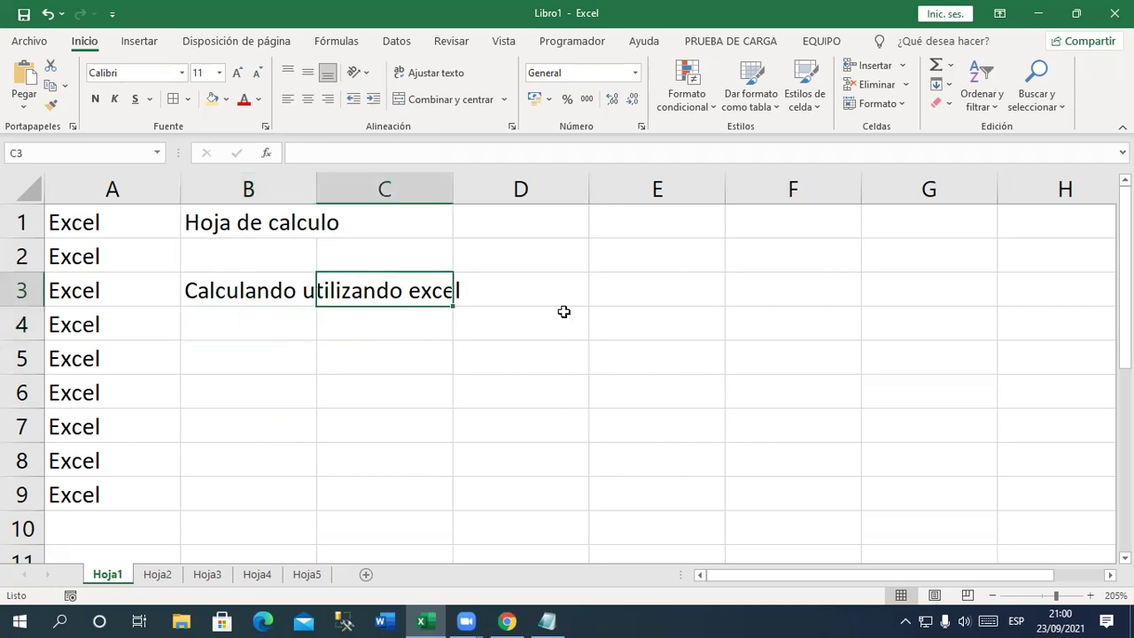
click(534, 297)
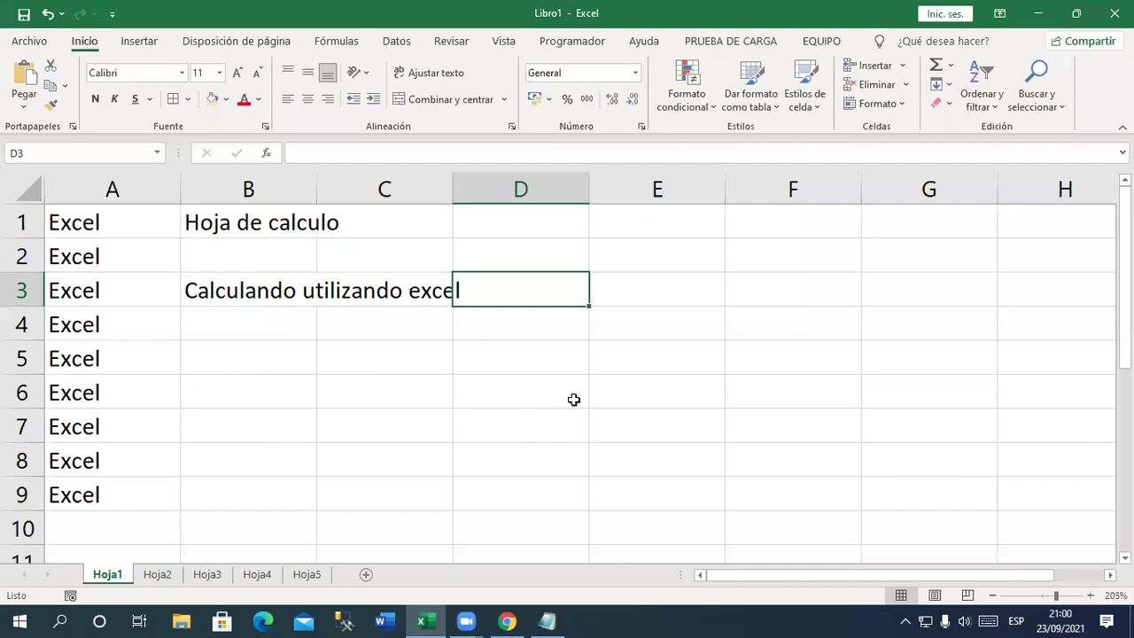
click(484, 392)
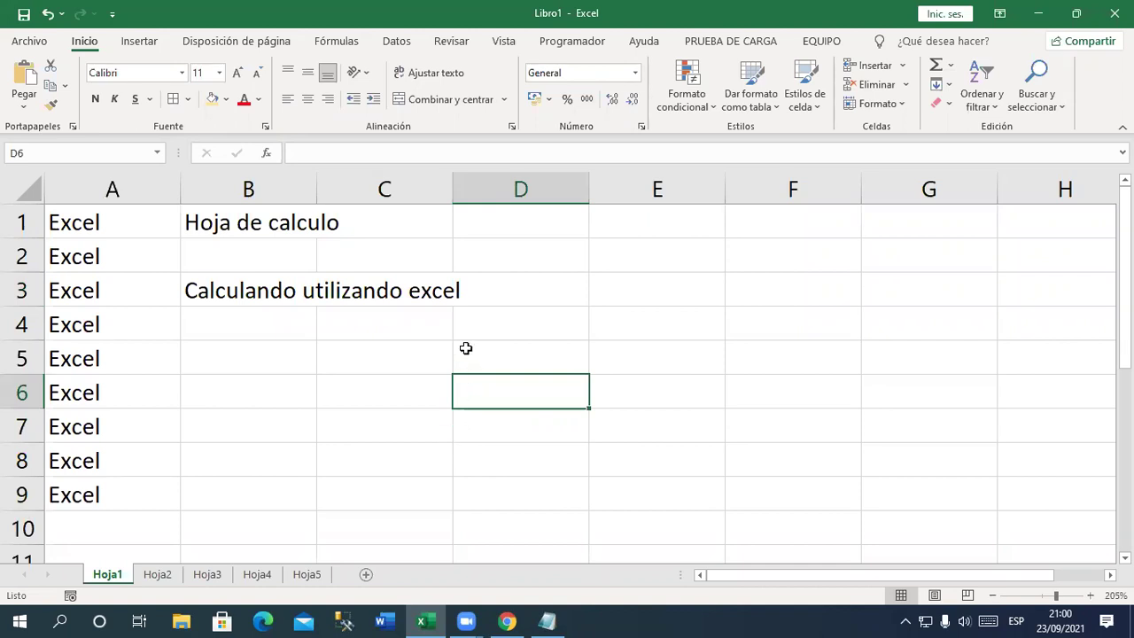
click(486, 287)
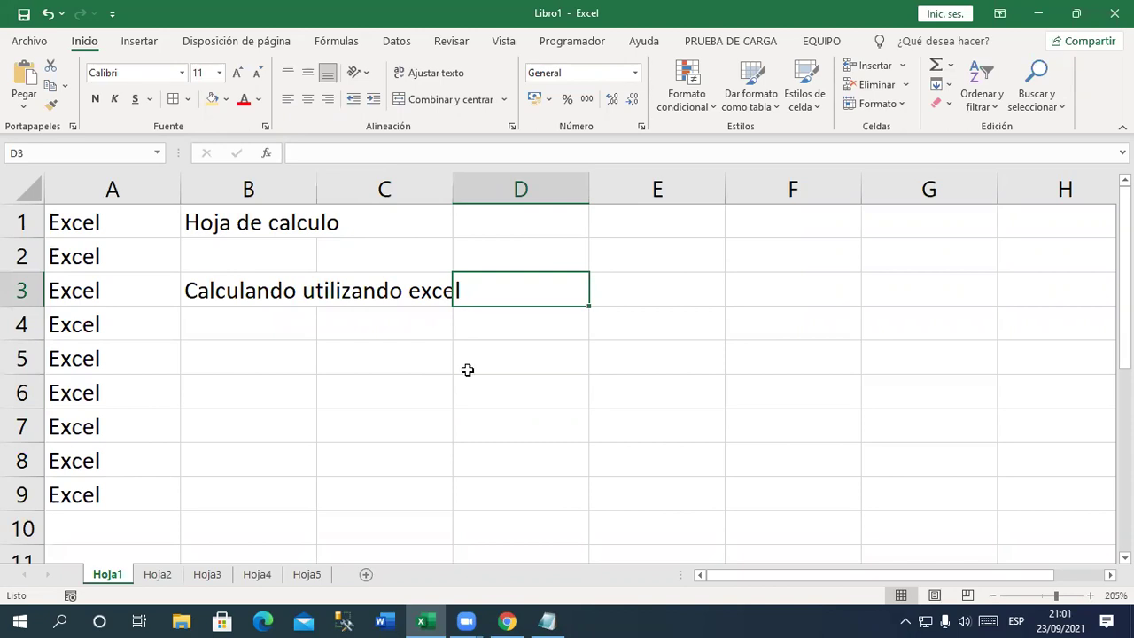
click(372, 296)
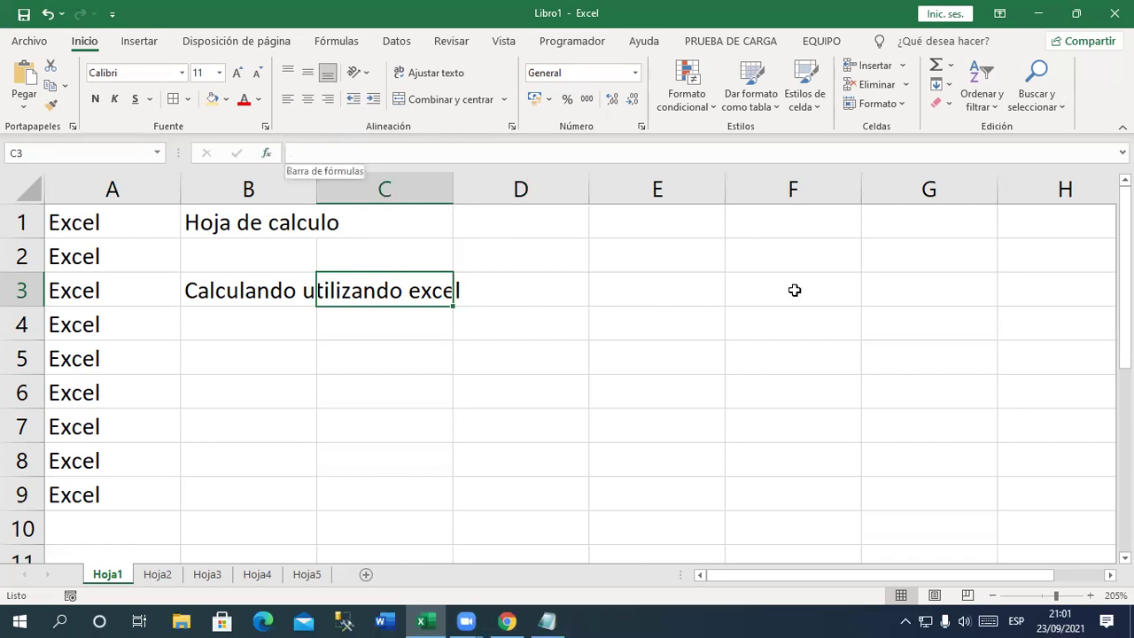
click(239, 301)
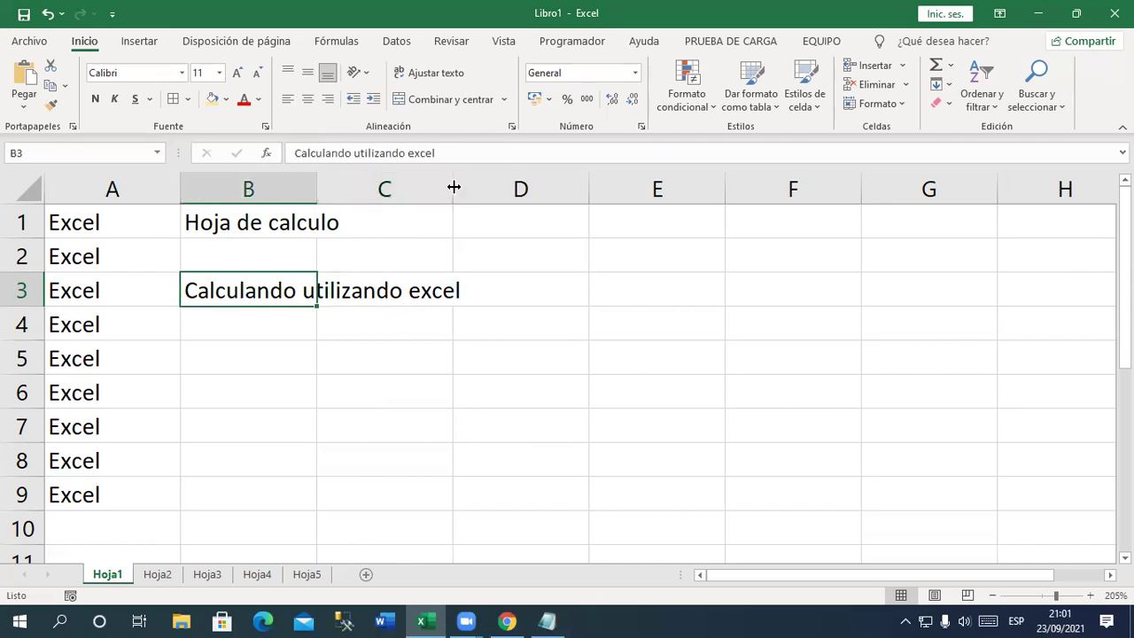
drag(465, 156, 275, 165)
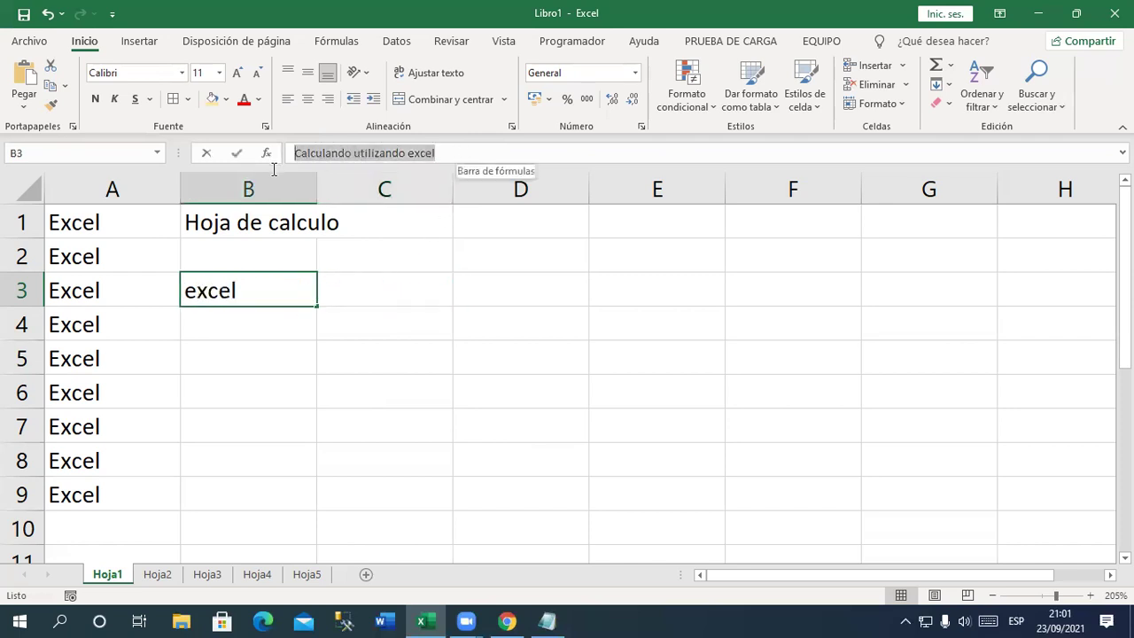
click(544, 156)
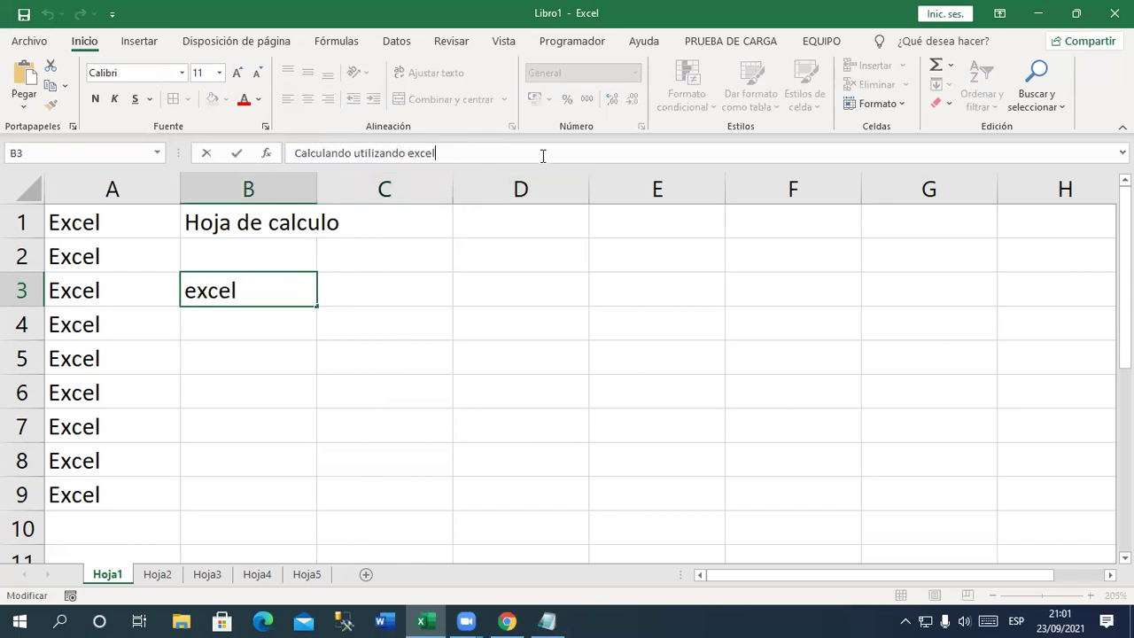
key(Return)
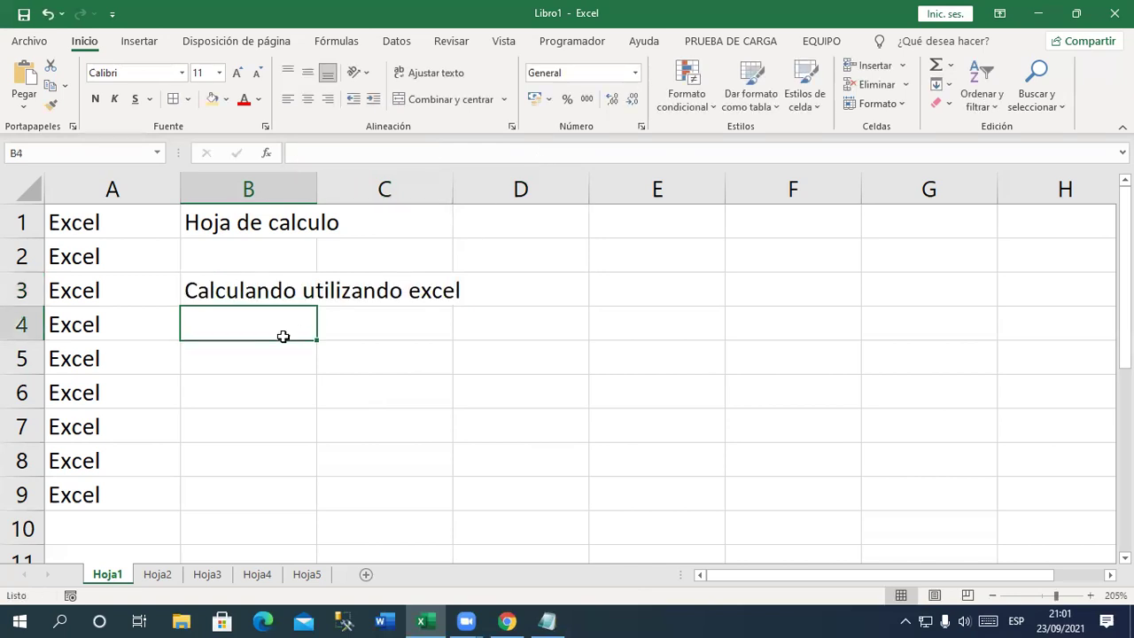
click(276, 300)
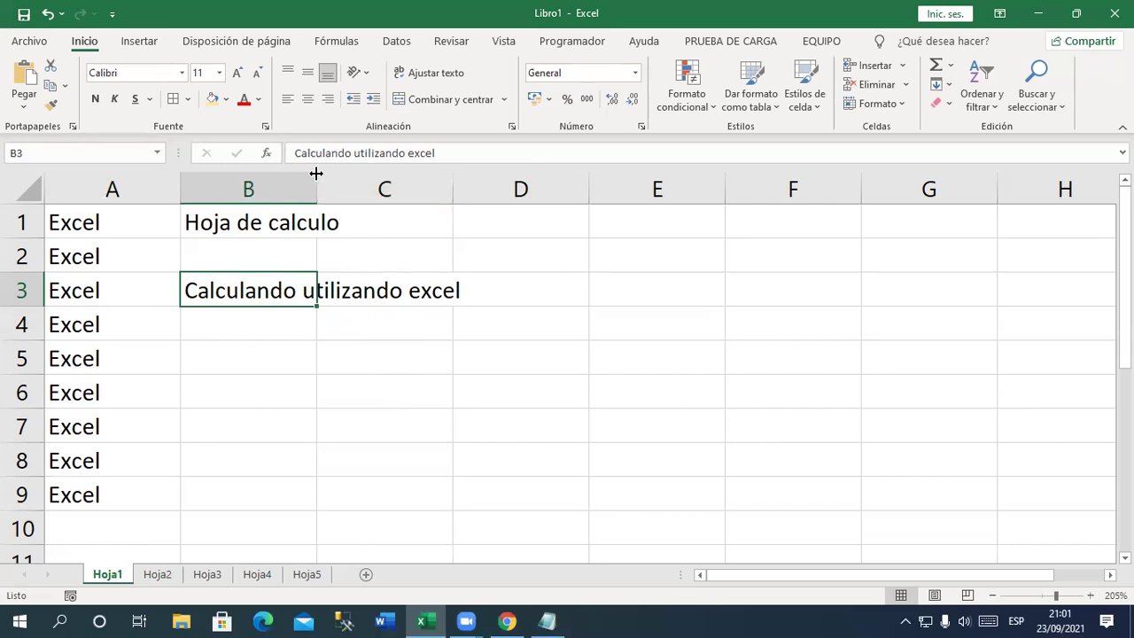
Widen column B to fit the sentence, then clear 'Calculando utilizando excel' from B3
mouse_move(315, 179)
mouse_down()
mouse_move(488, 186)
mouse_move(365, 183)
mouse_up()
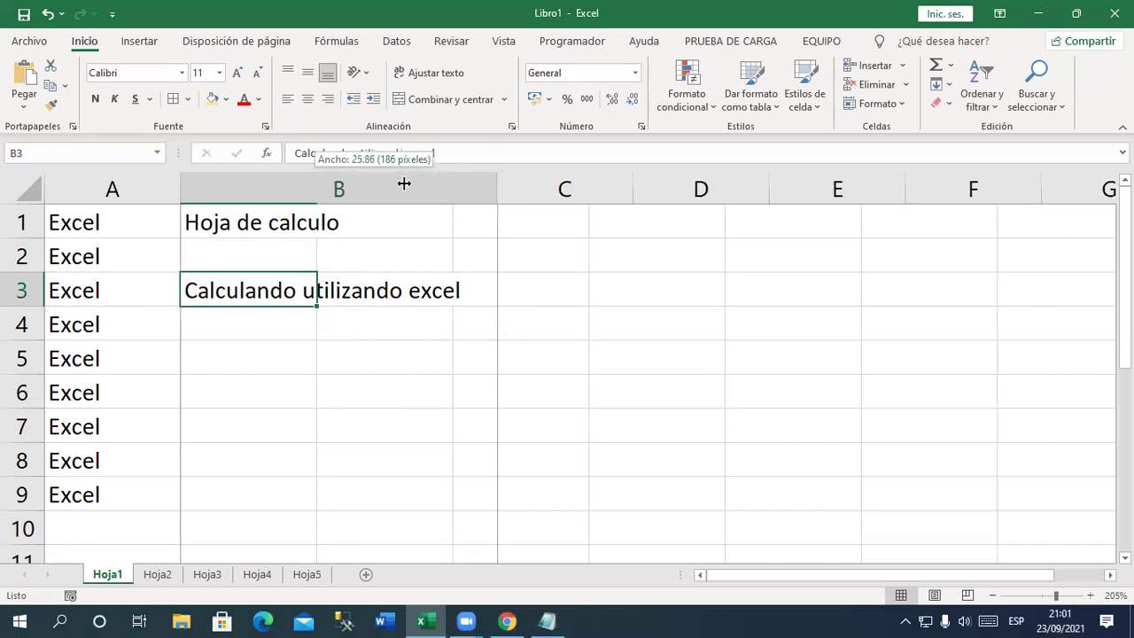
mouse_move(364, 184)
mouse_down()
mouse_move(530, 190)
mouse_move(370, 190)
mouse_up()
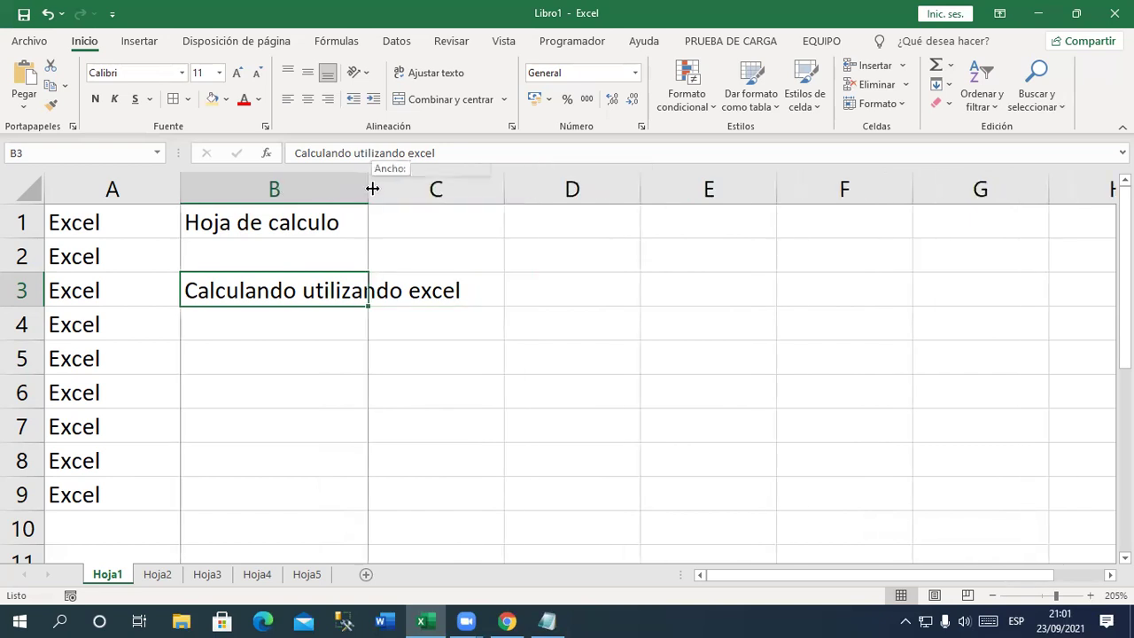
drag(508, 192, 514, 192)
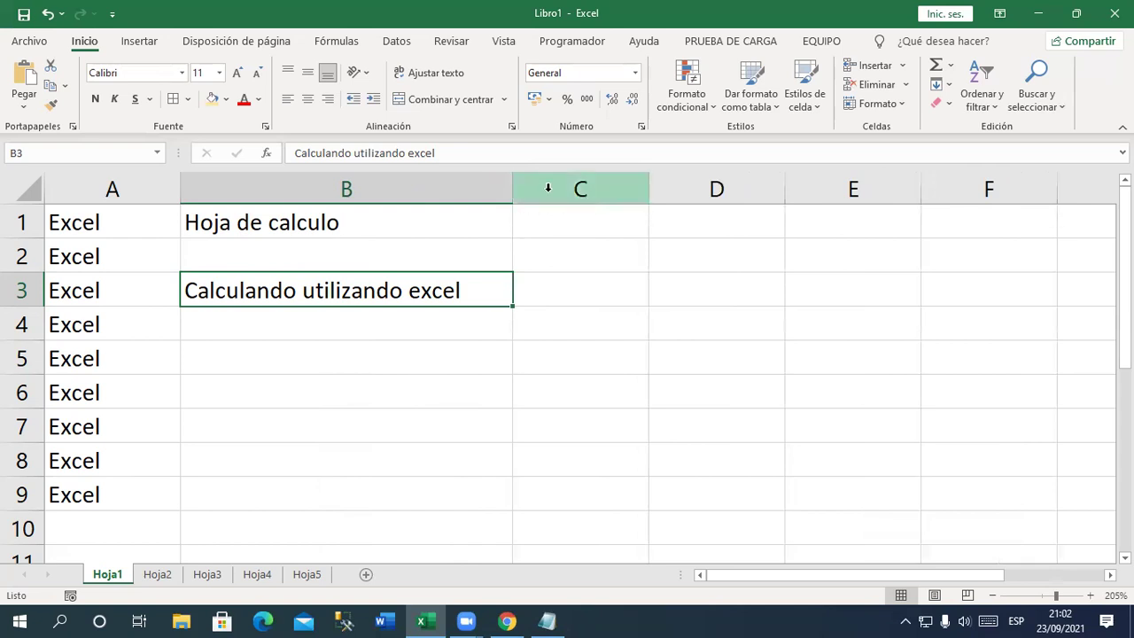
drag(517, 184, 401, 190)
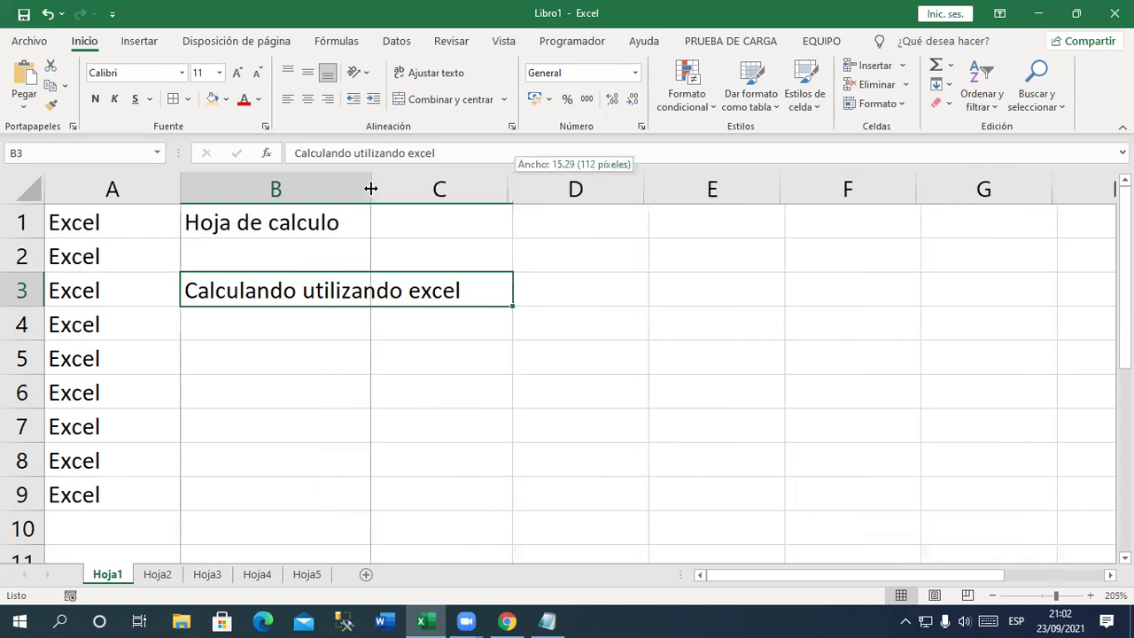
drag(401, 190, 508, 189)
click(726, 330)
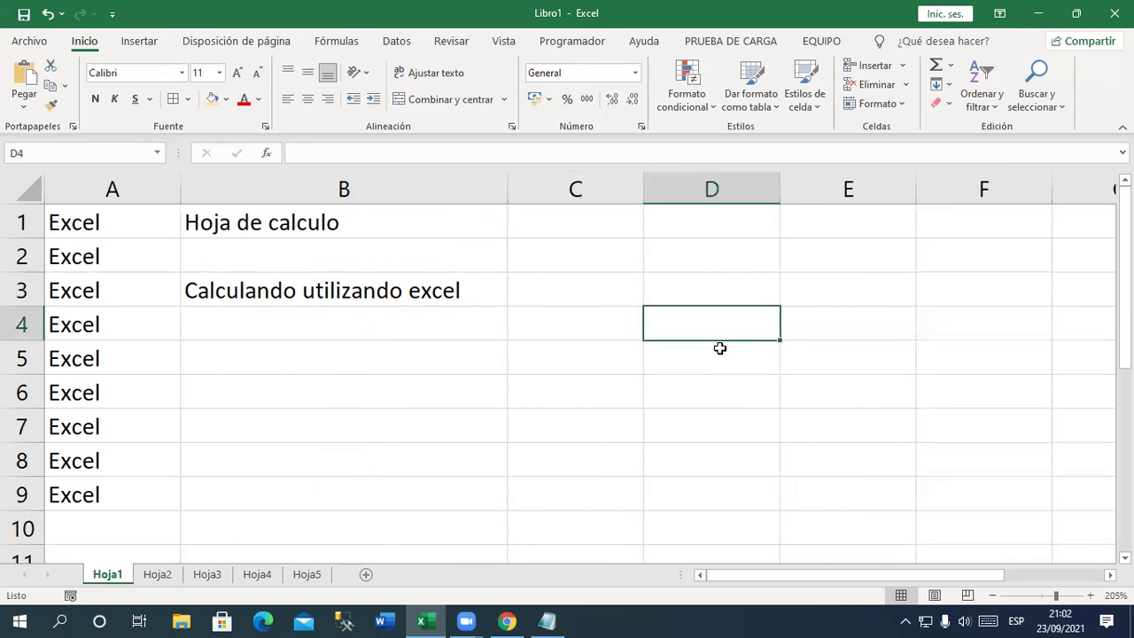
mouse_move(507, 186)
mouse_down()
mouse_move(417, 185)
mouse_move(497, 182)
mouse_up()
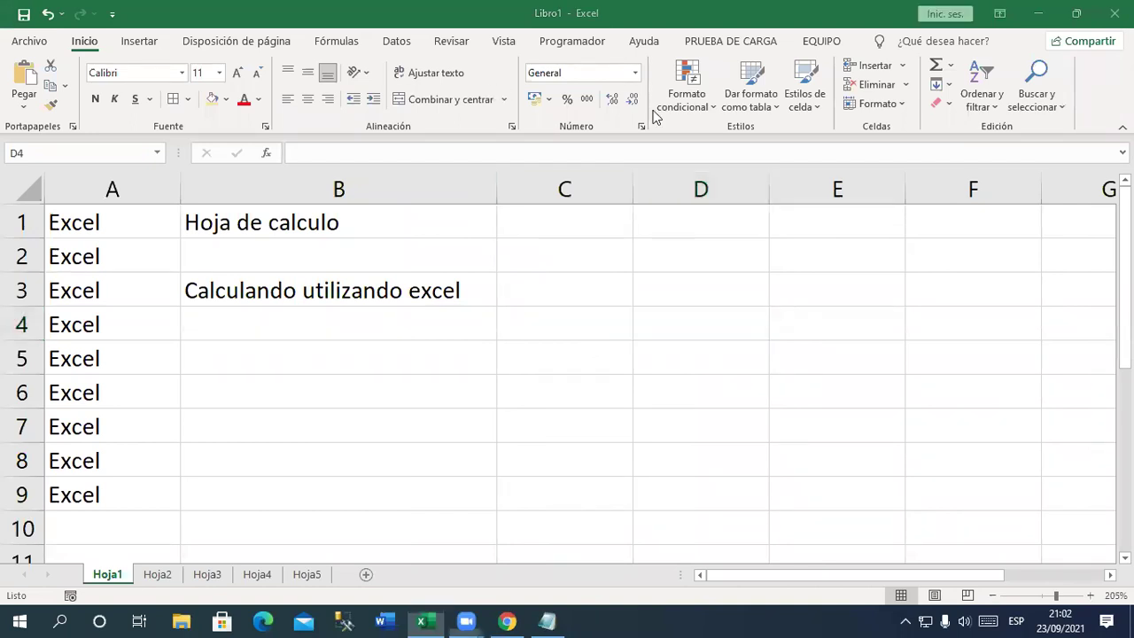
click(392, 290)
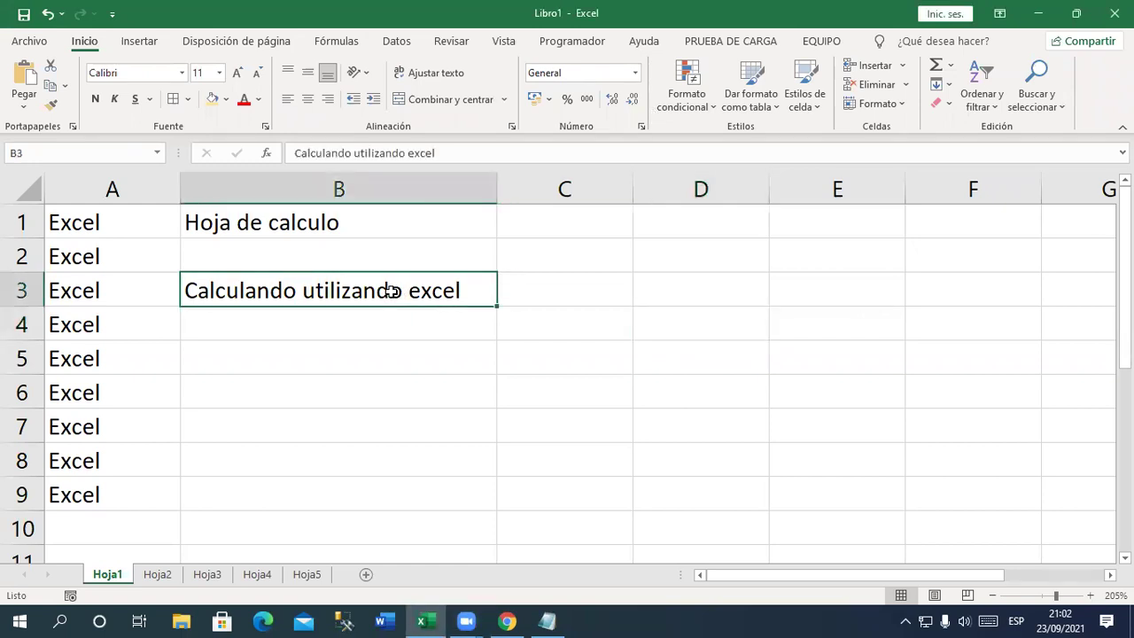
key(Delete)
Narrow column B to width 23 and copy 'Hoja de calculo' down to B9
click(367, 229)
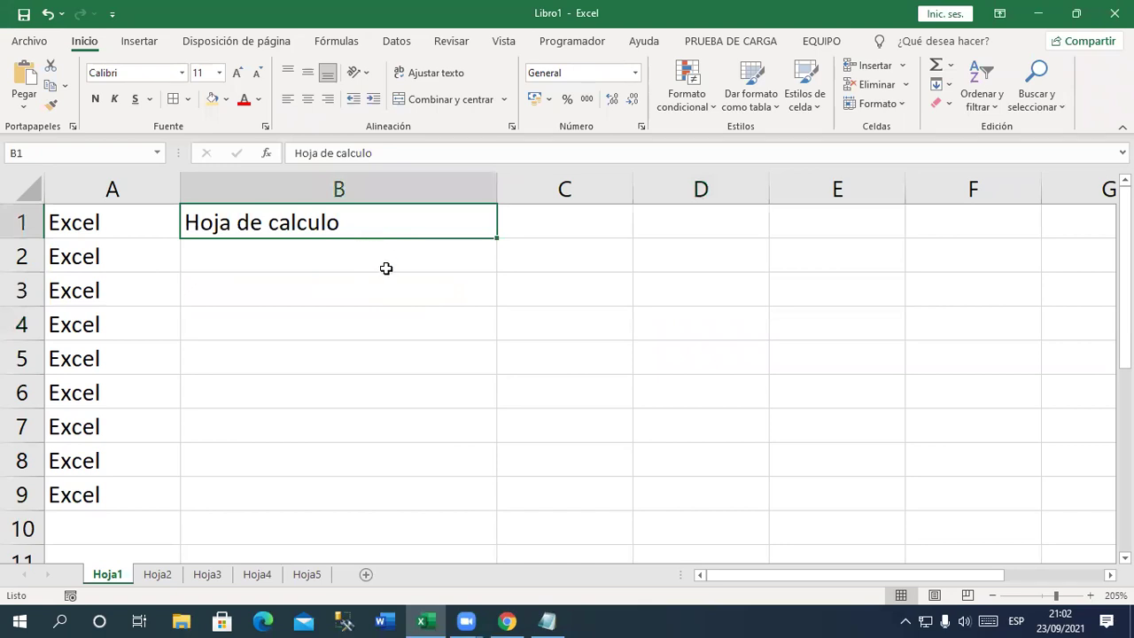
drag(496, 187, 369, 199)
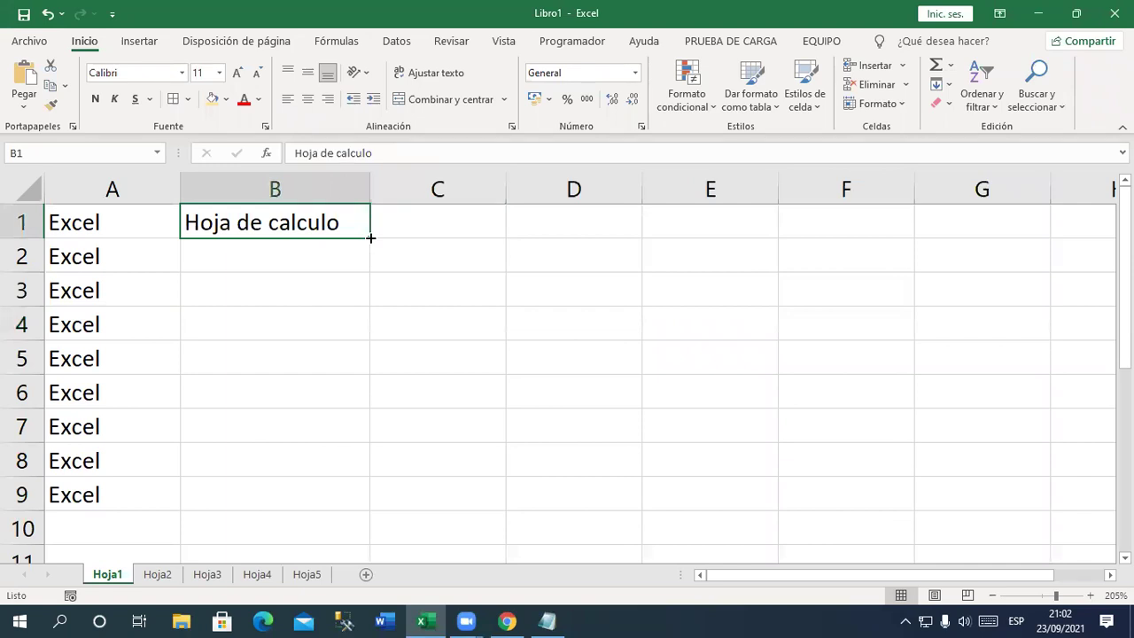
drag(370, 238, 378, 497)
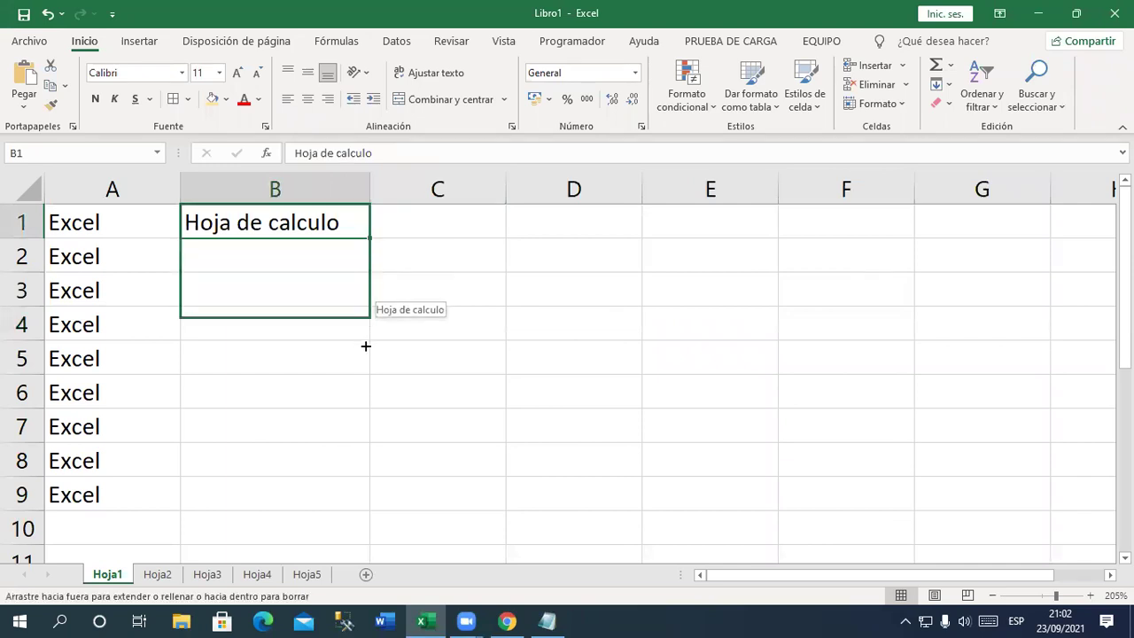
drag(378, 492, 368, 503)
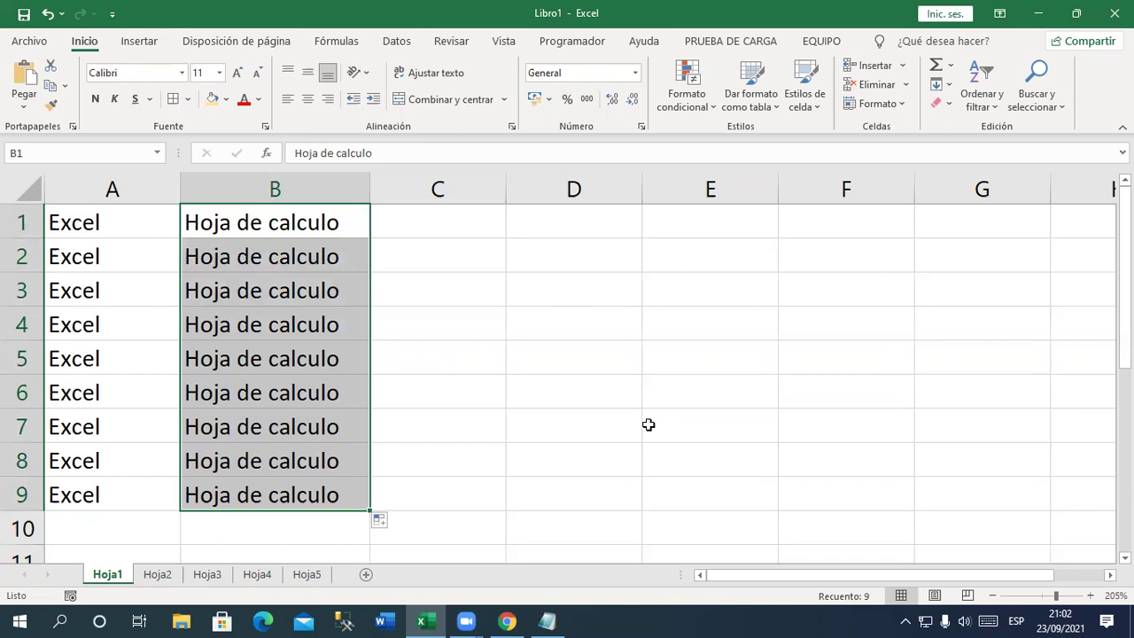
Try filling 'Hoja de calculo' across to F1, then undo so C1:F1 stay empty
click(498, 232)
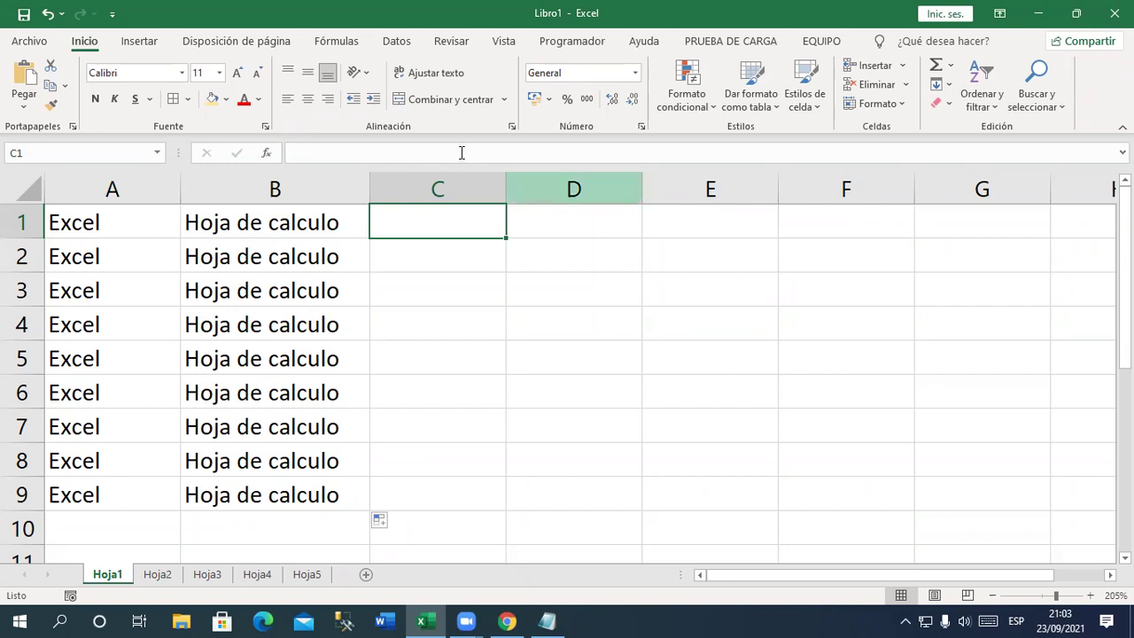
click(344, 226)
mouse_move(368, 238)
mouse_down()
mouse_move(368, 505)
mouse_move(372, 237)
mouse_move(852, 229)
mouse_up()
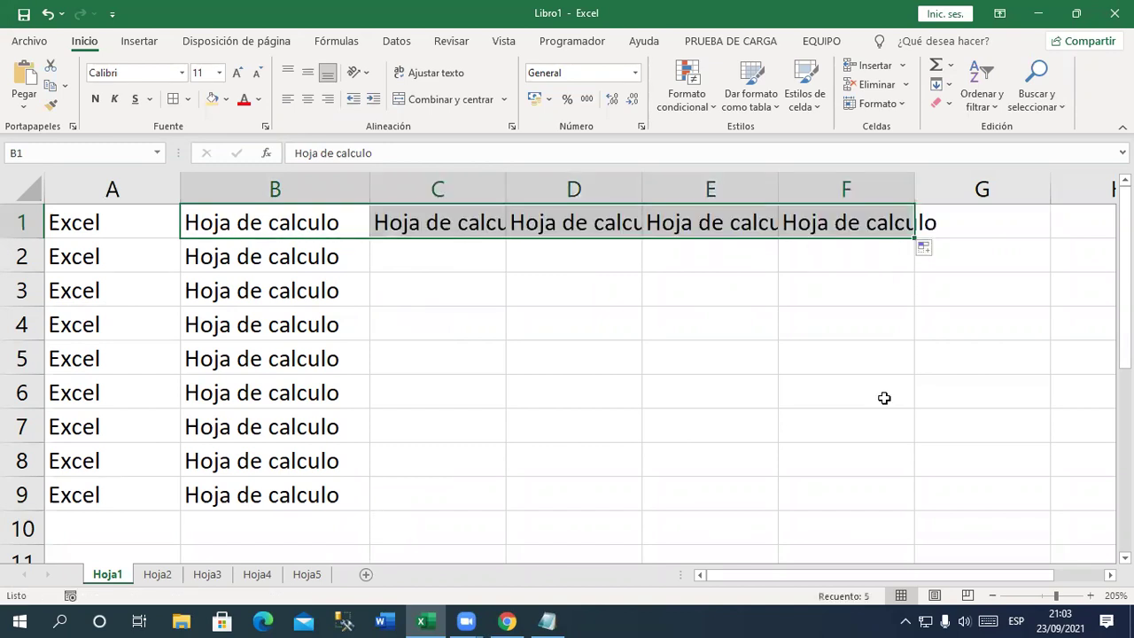
key(Delete)
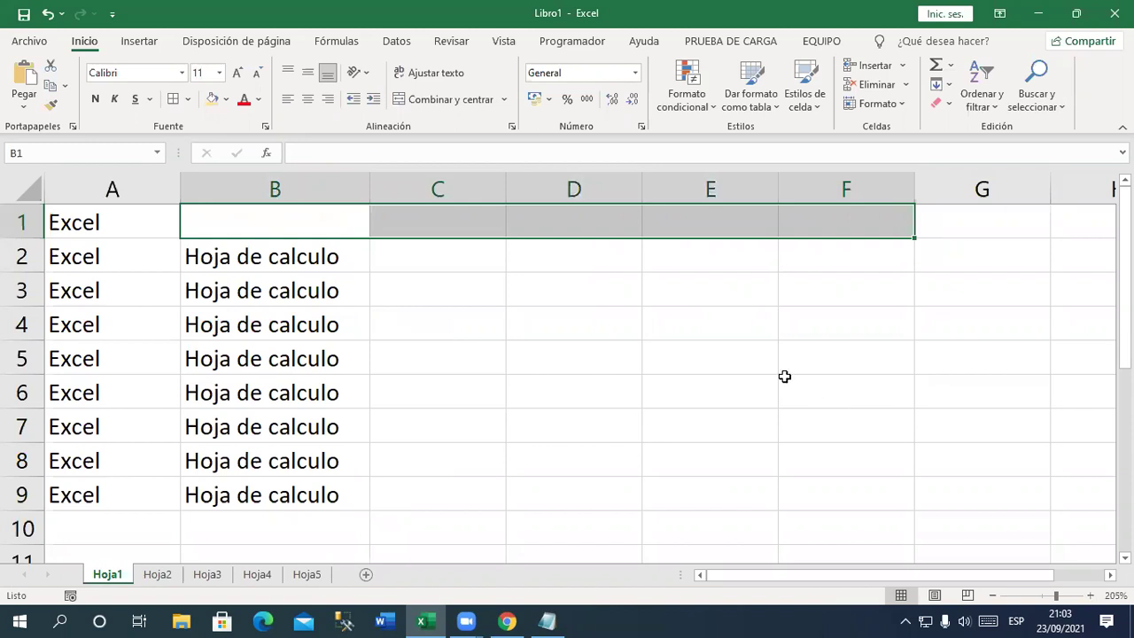
key(ctrl+z)
key(ctrl+z)
click(491, 226)
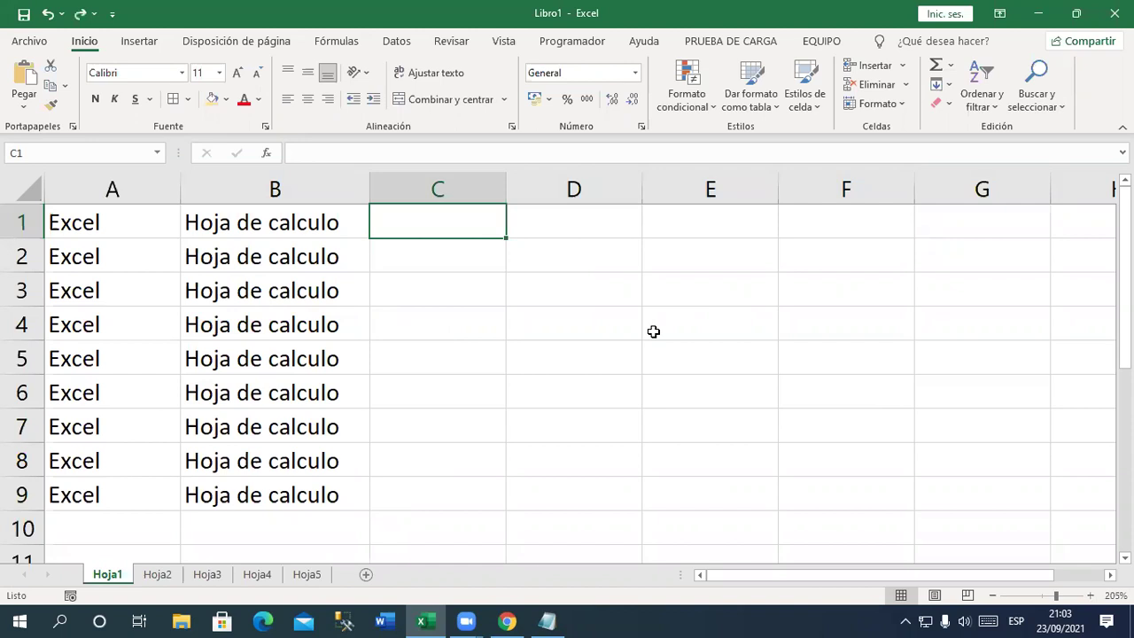
Type Enero in C1 and extend the month series down to Setiembre in C9
text(Ene)
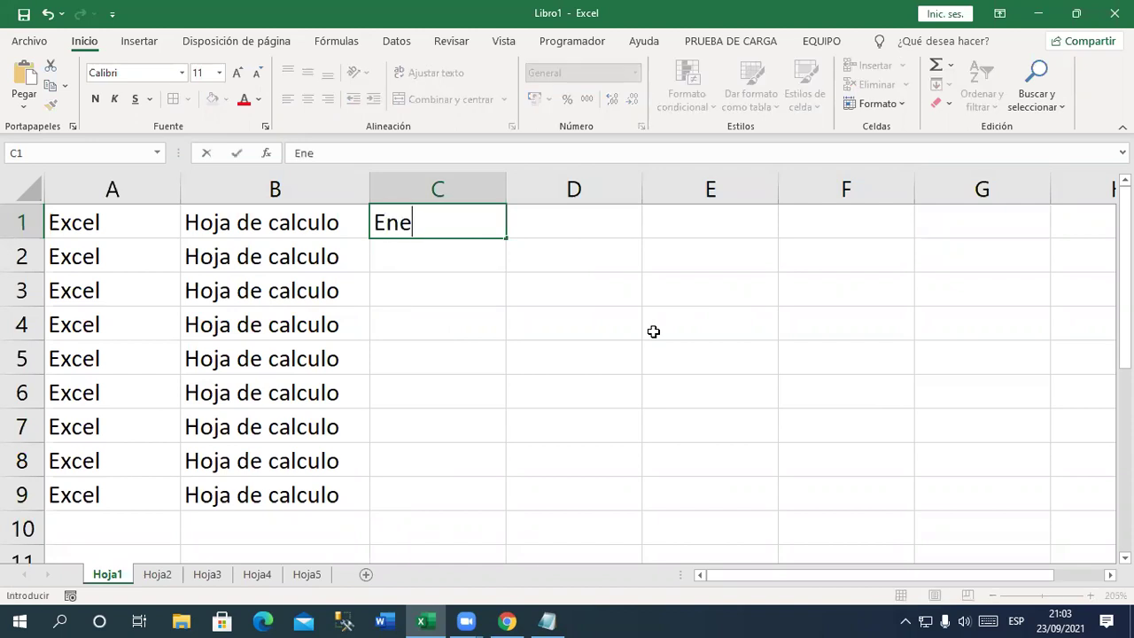
text(ro)
key(Return)
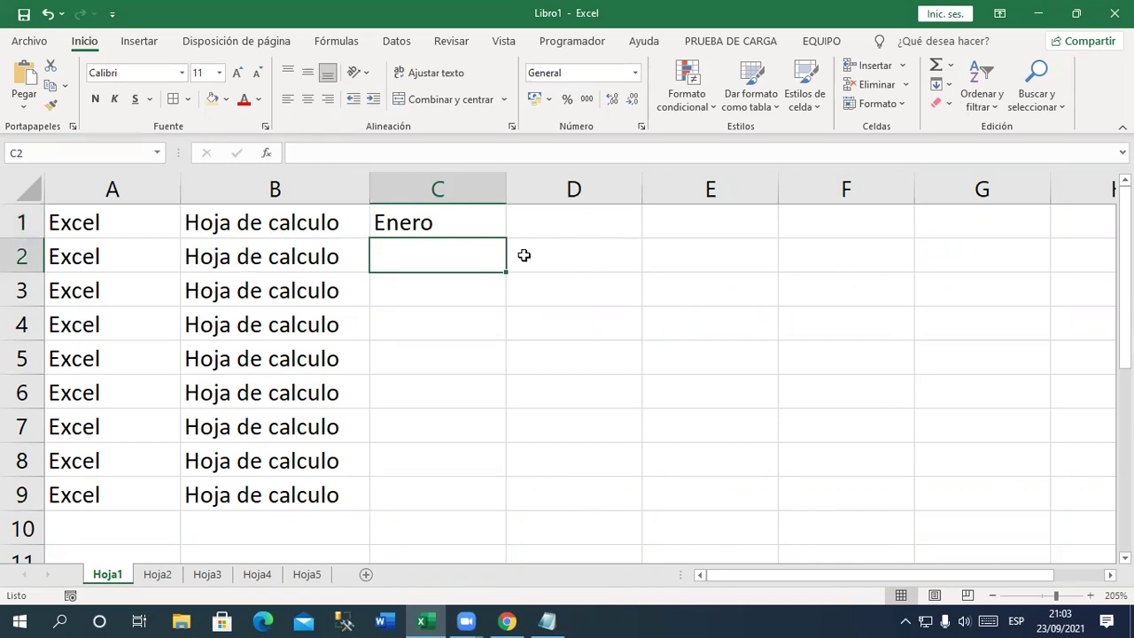
click(492, 226)
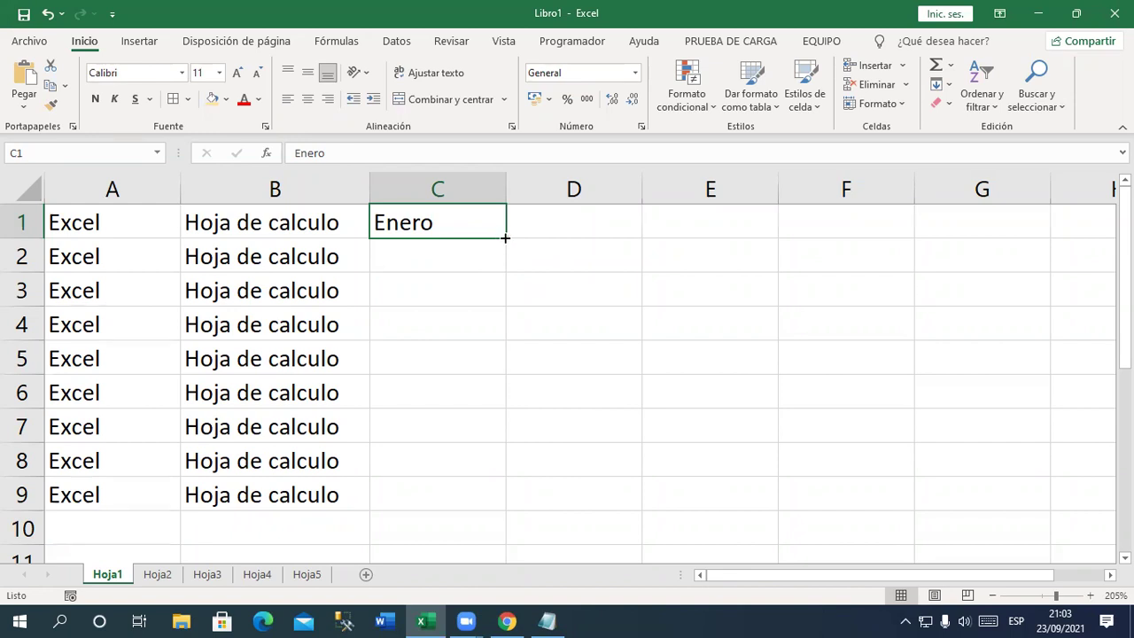
drag(505, 237, 503, 377)
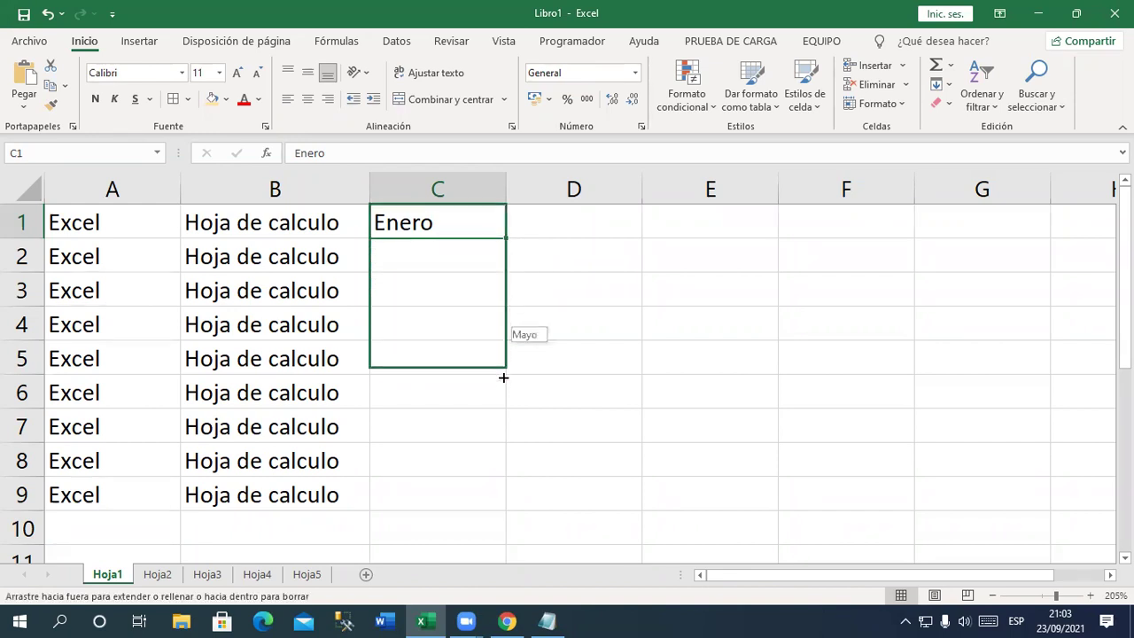
drag(503, 377, 507, 501)
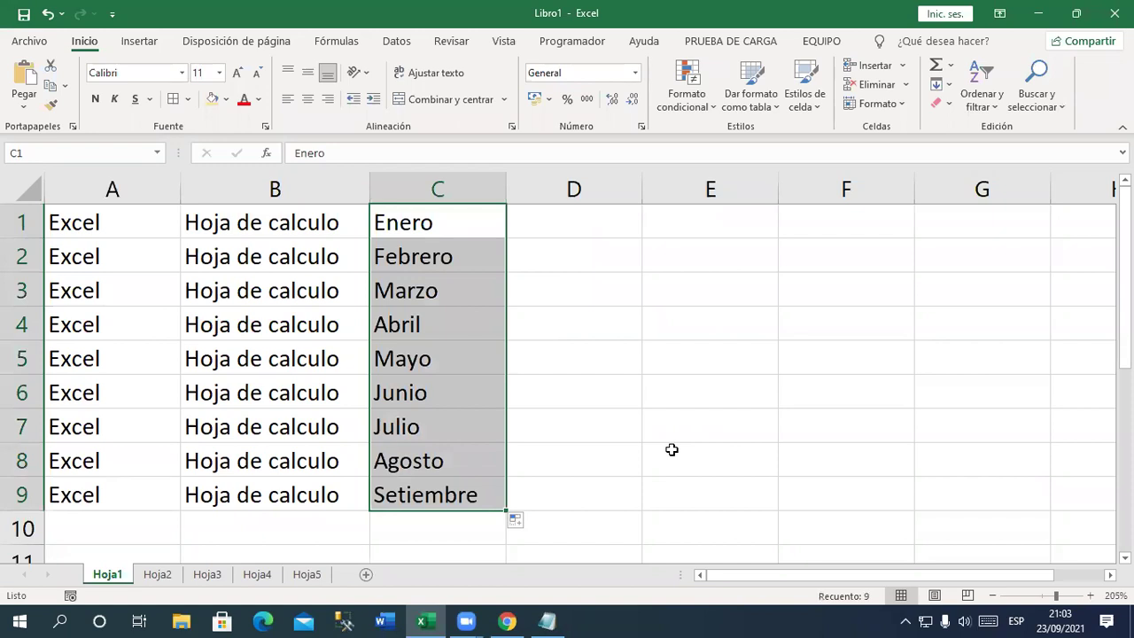
click(477, 231)
drag(506, 239, 507, 512)
Enter Lunes in D1 and drag it down to D9, giving Lunes through Domingo, Lunes, Martes
click(545, 225)
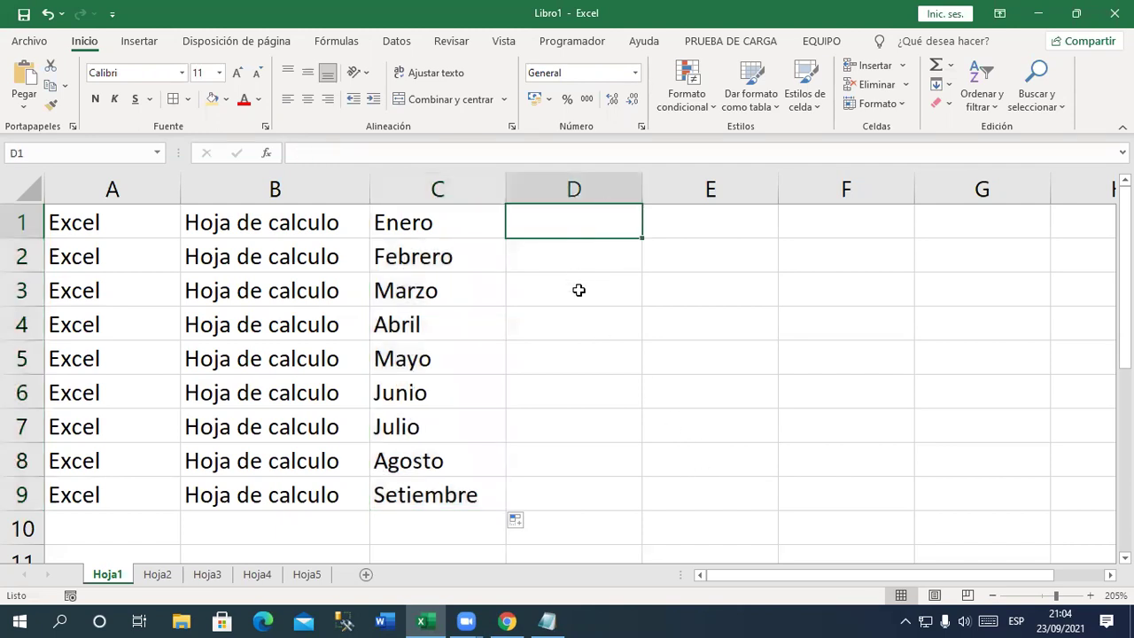
text(Lunes)
key(Return)
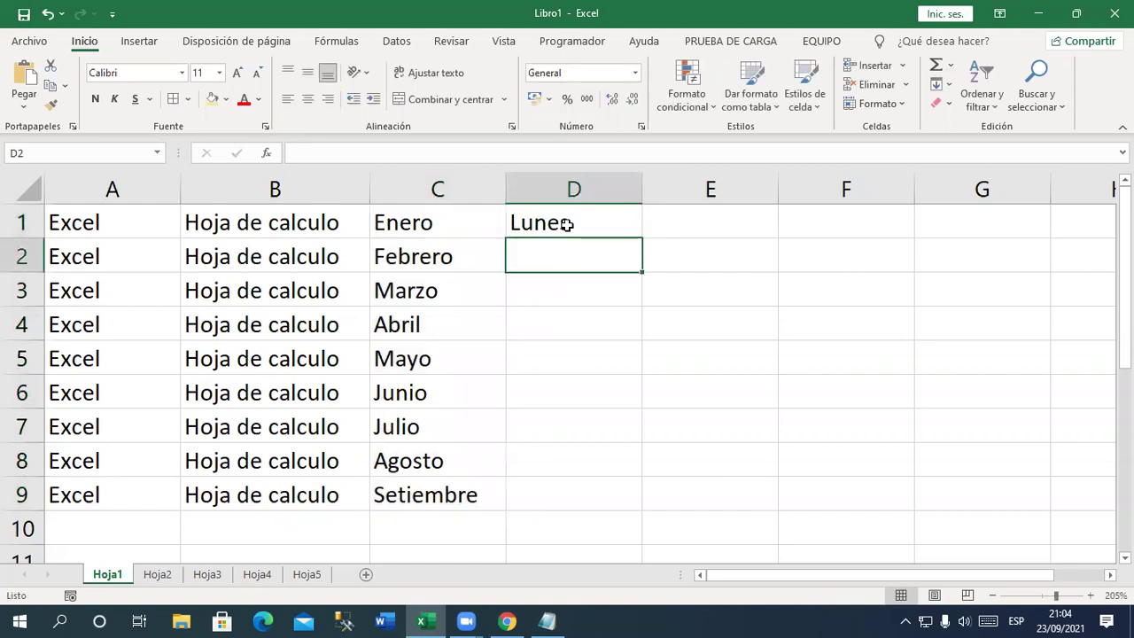
click(568, 225)
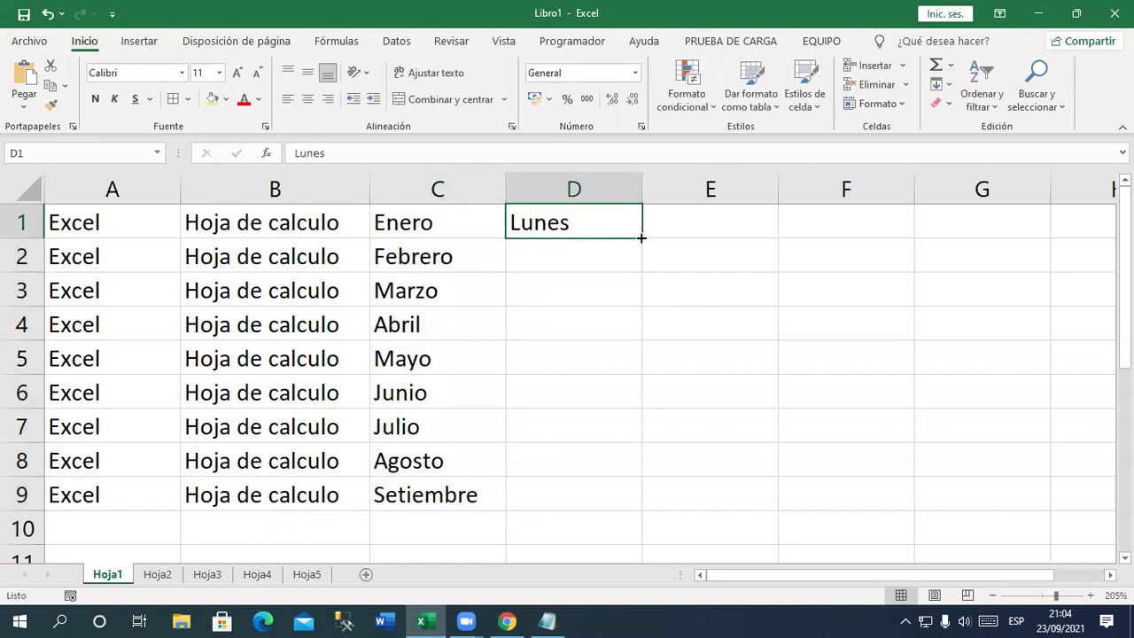
drag(642, 237, 640, 500)
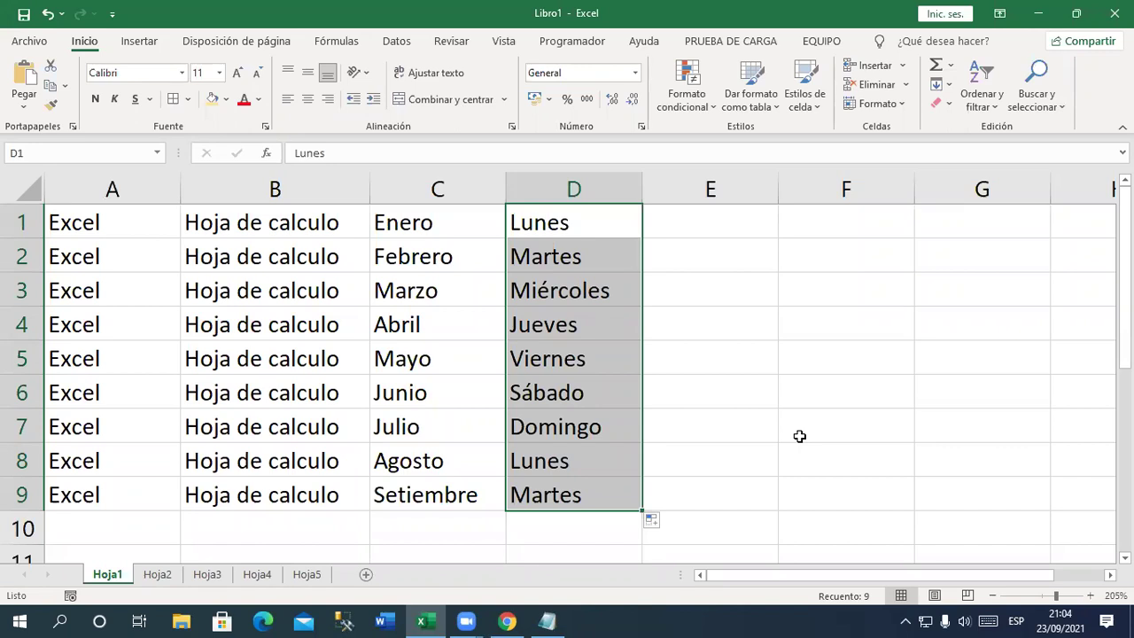
click(586, 229)
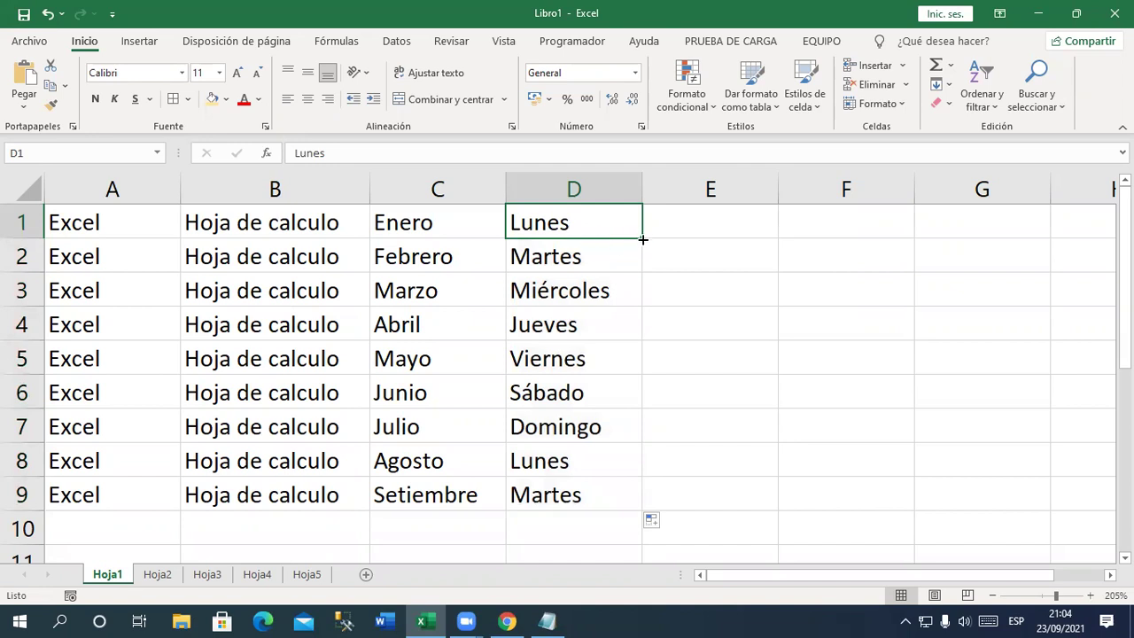
drag(644, 238, 647, 509)
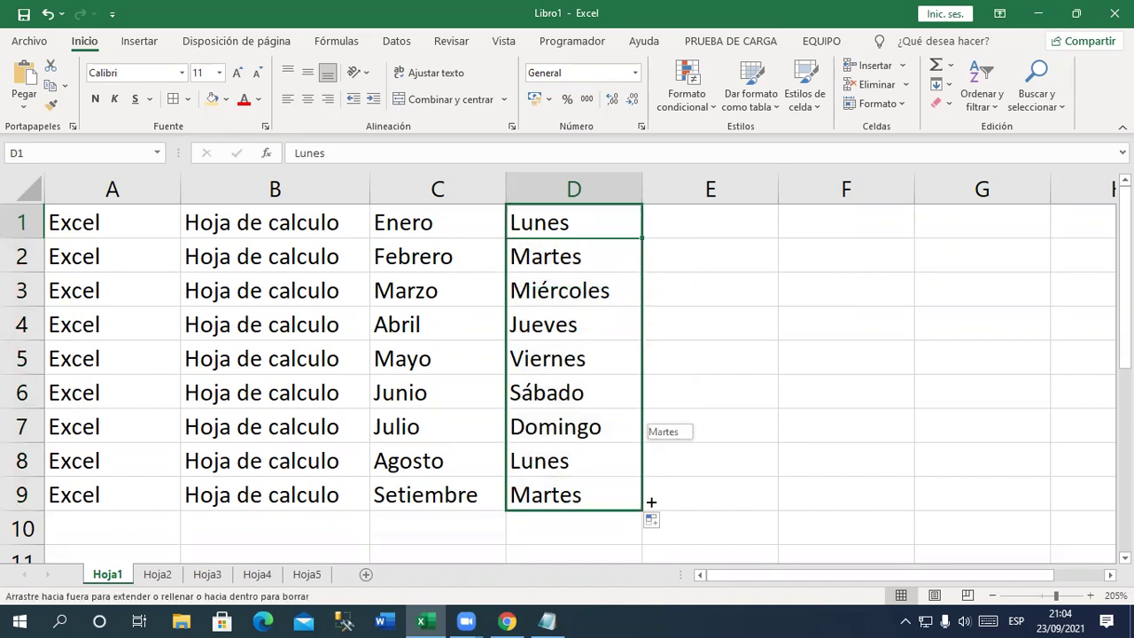
click(701, 232)
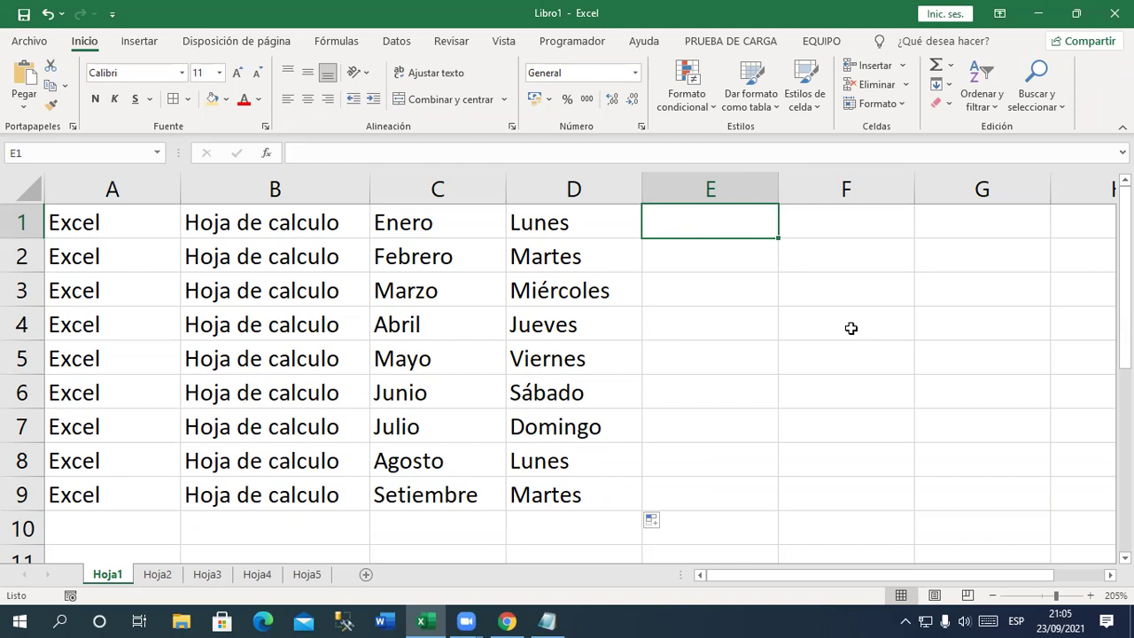
Type the numbers 1 through 6 into E1:E6 by hand, then delete them
text(1)
key(Return)
text(2)
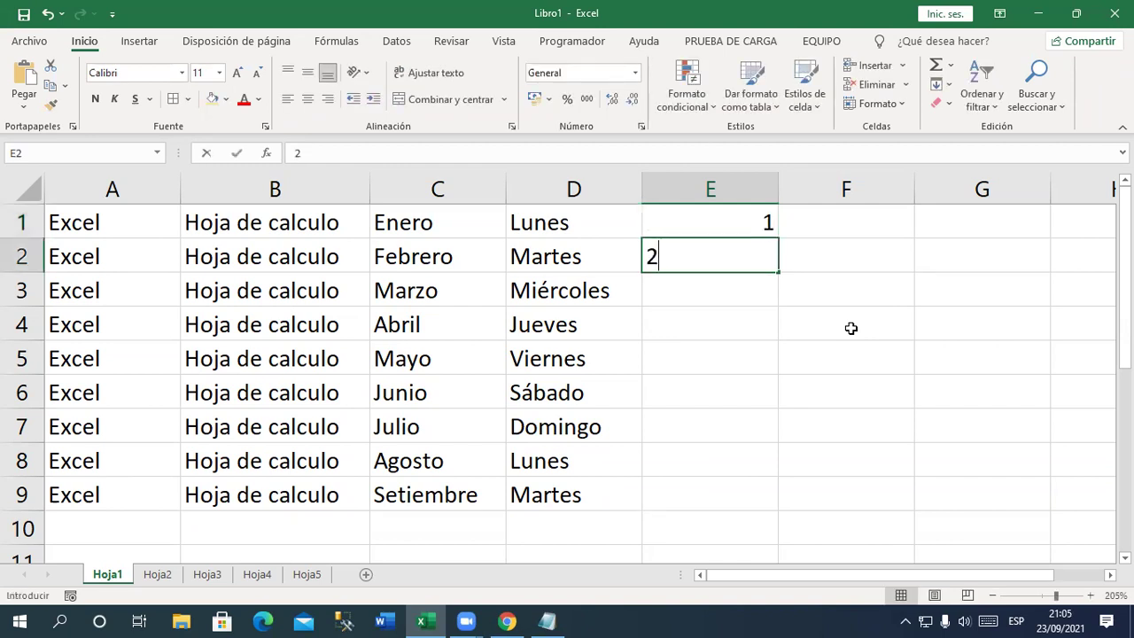
key(Return)
text(3)
key(Return)
text(4)
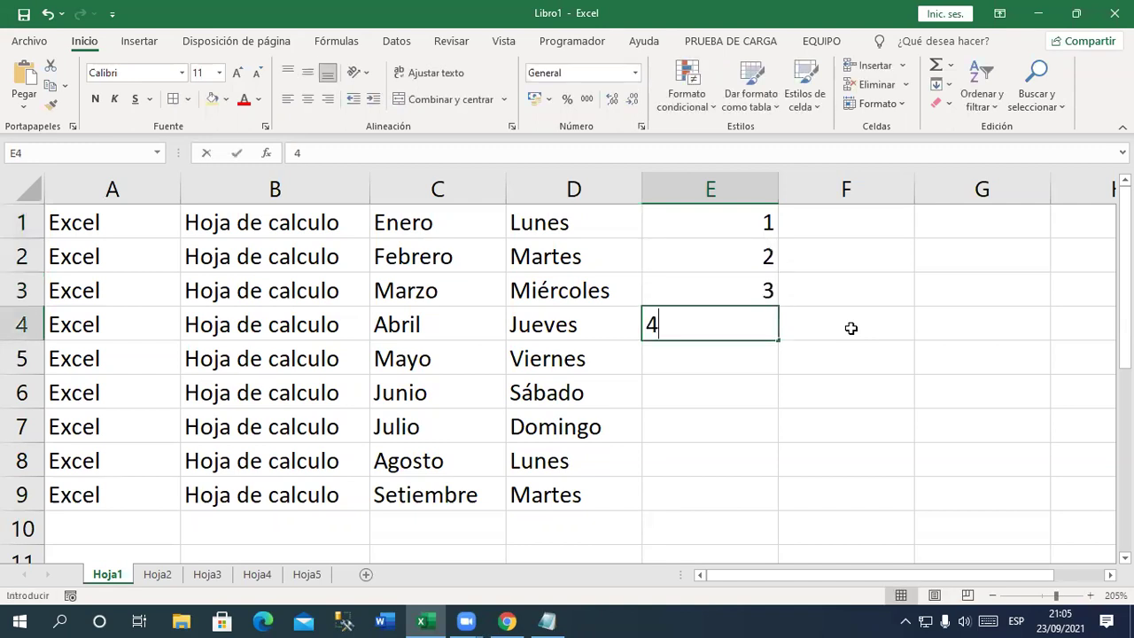
key(Return)
text(5)
key(Return)
text(6)
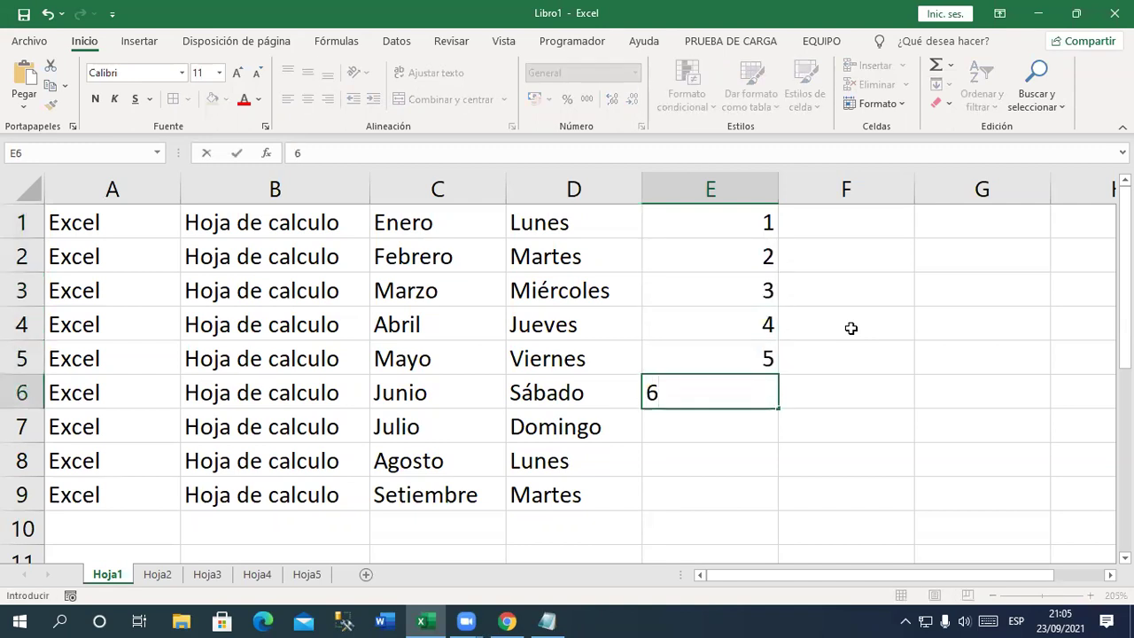
key(Return)
key(Up)
key(Up)
key(Up)
key(Up)
key(Up)
key(Up)
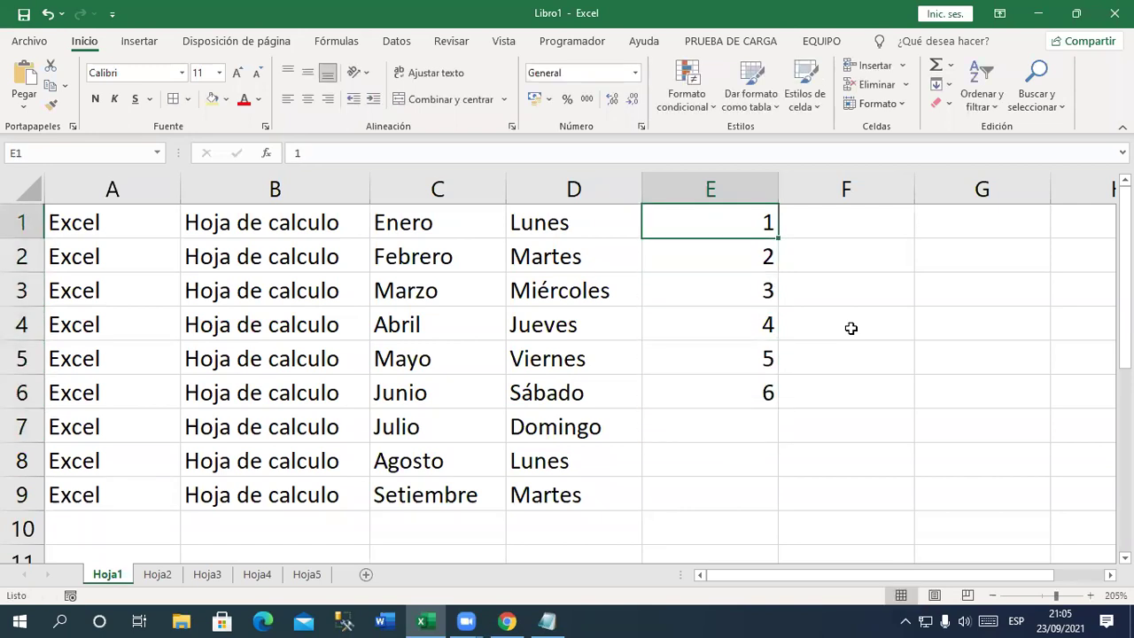
key(shift+Down)
key(shift+Down)
key(shift+Down)
key(shift+Down)
key(shift+Down)
key(Delete)
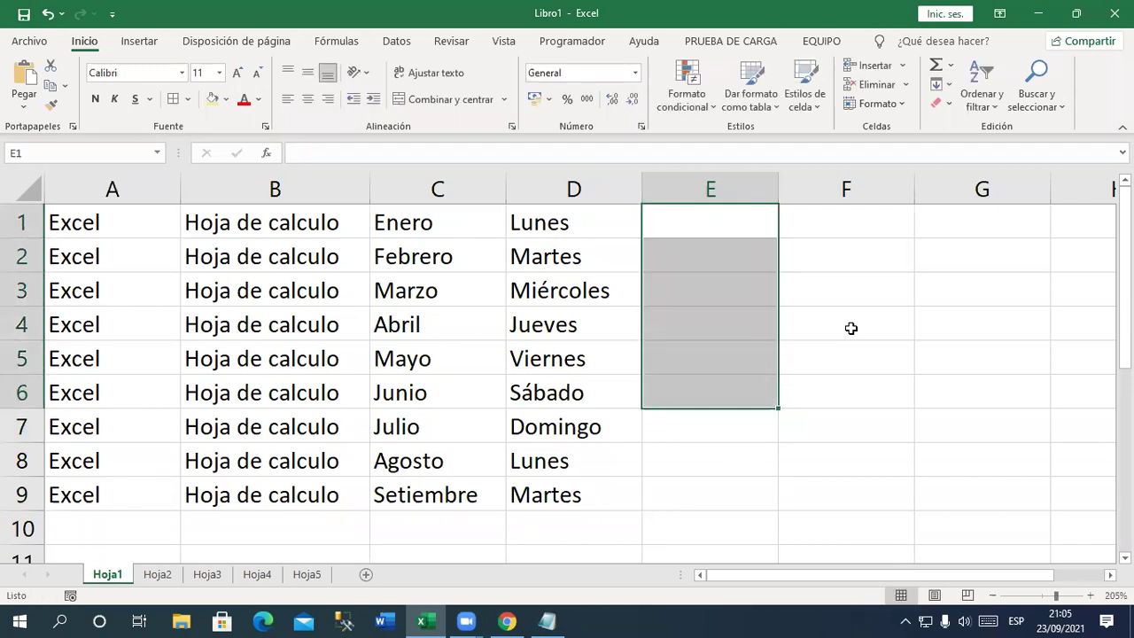
key(Up)
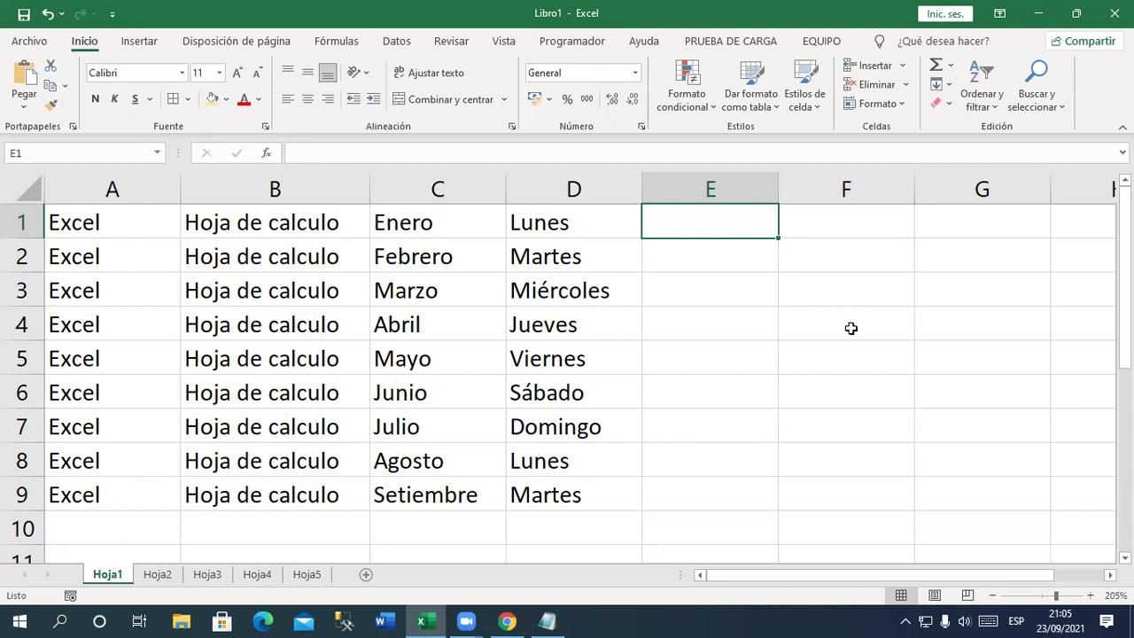
Enter 1 and 2 in E1:E2, fill the series down to E9, then clear it
text(1)
key(Return)
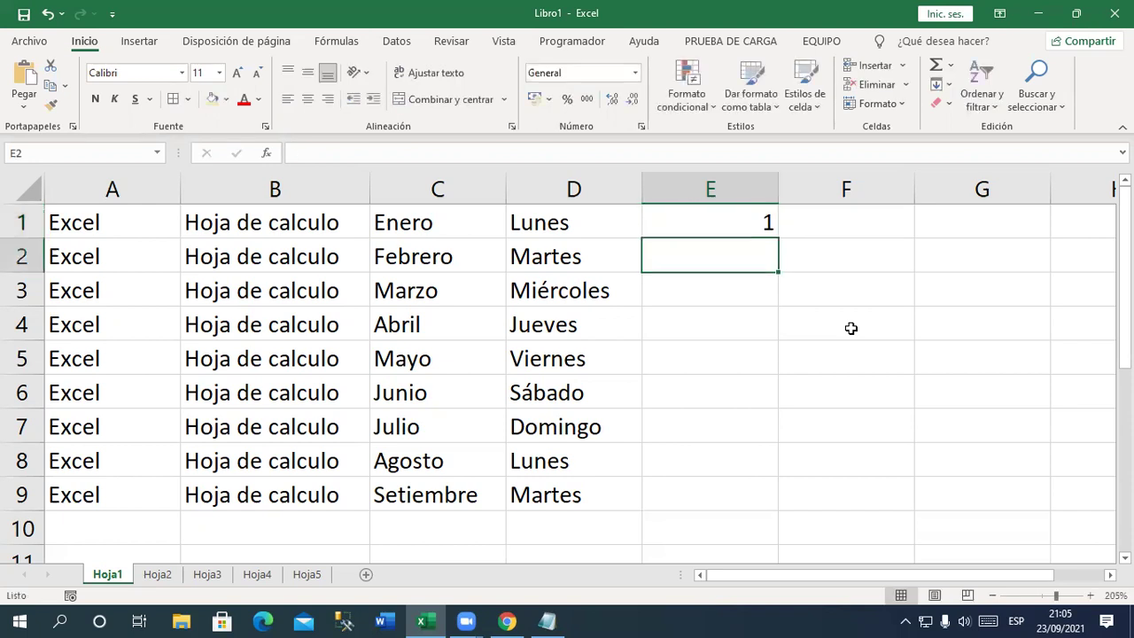
text(2)
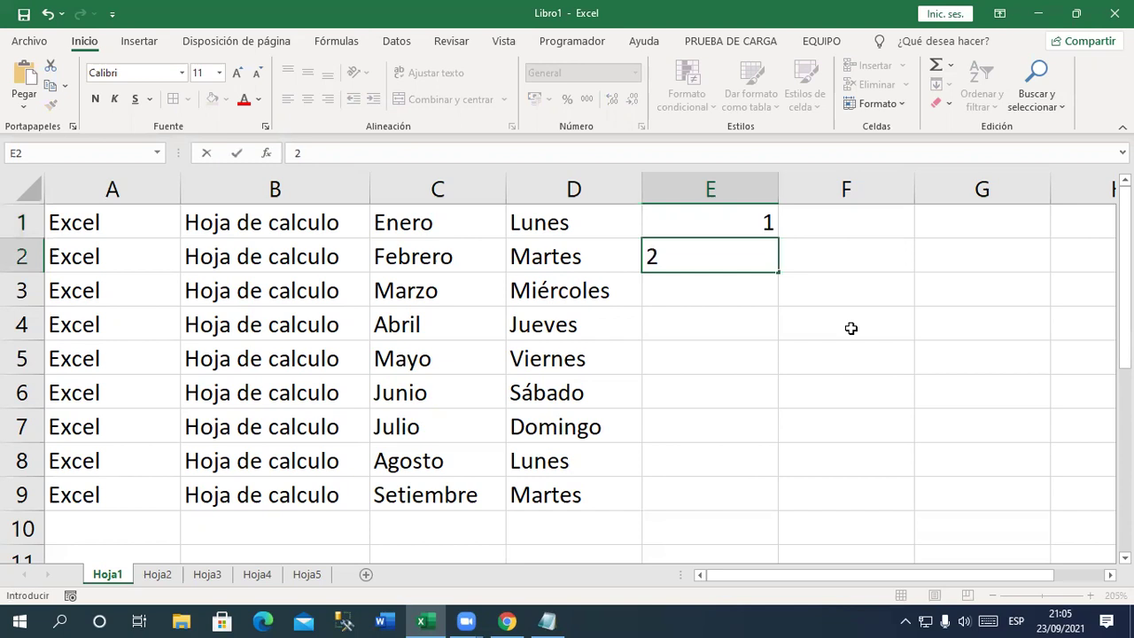
key(Return)
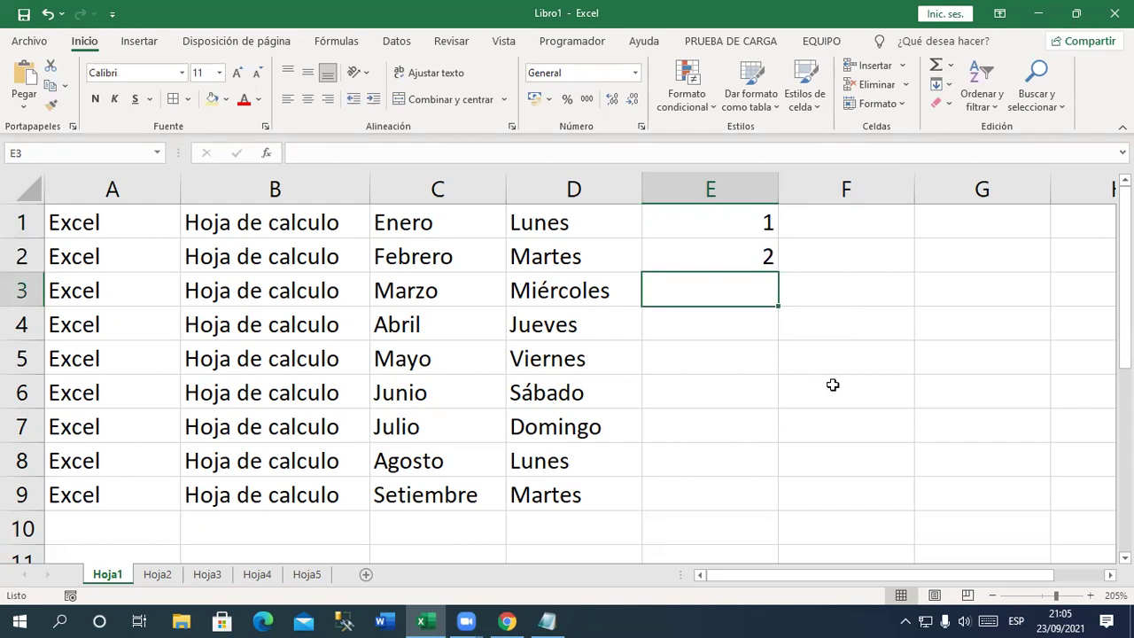
click(735, 223)
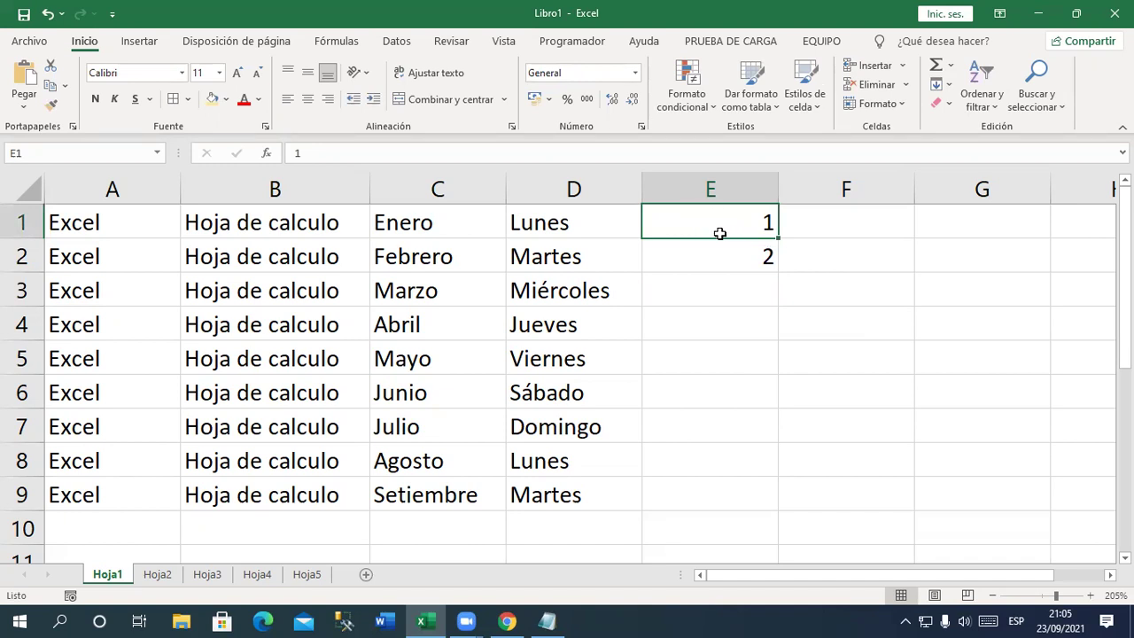
drag(712, 233, 712, 250)
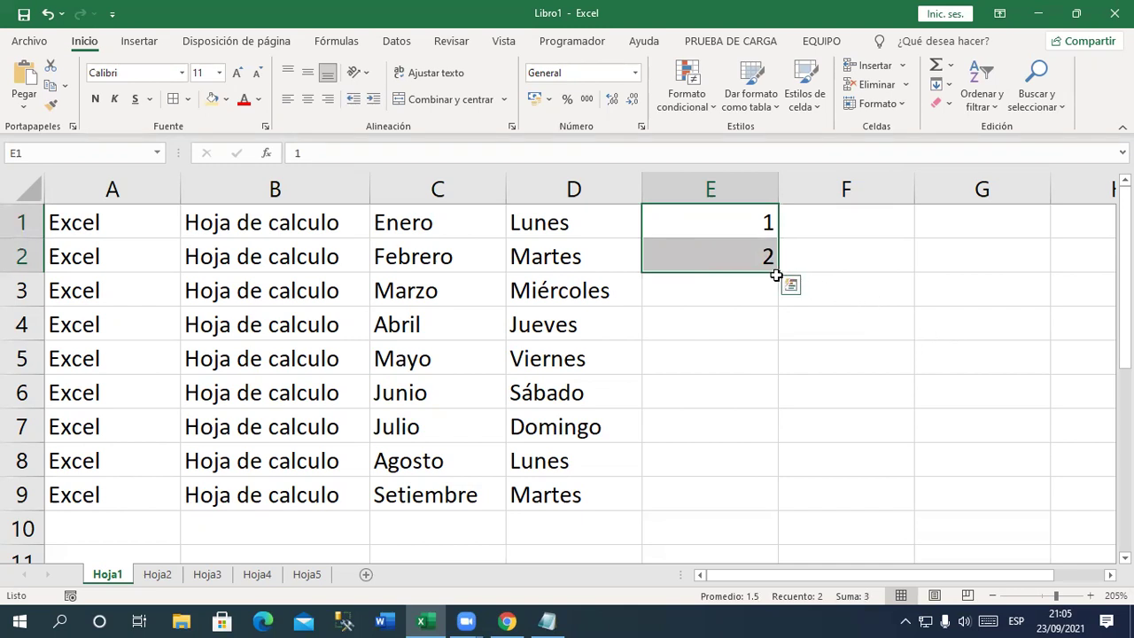
drag(777, 275, 767, 504)
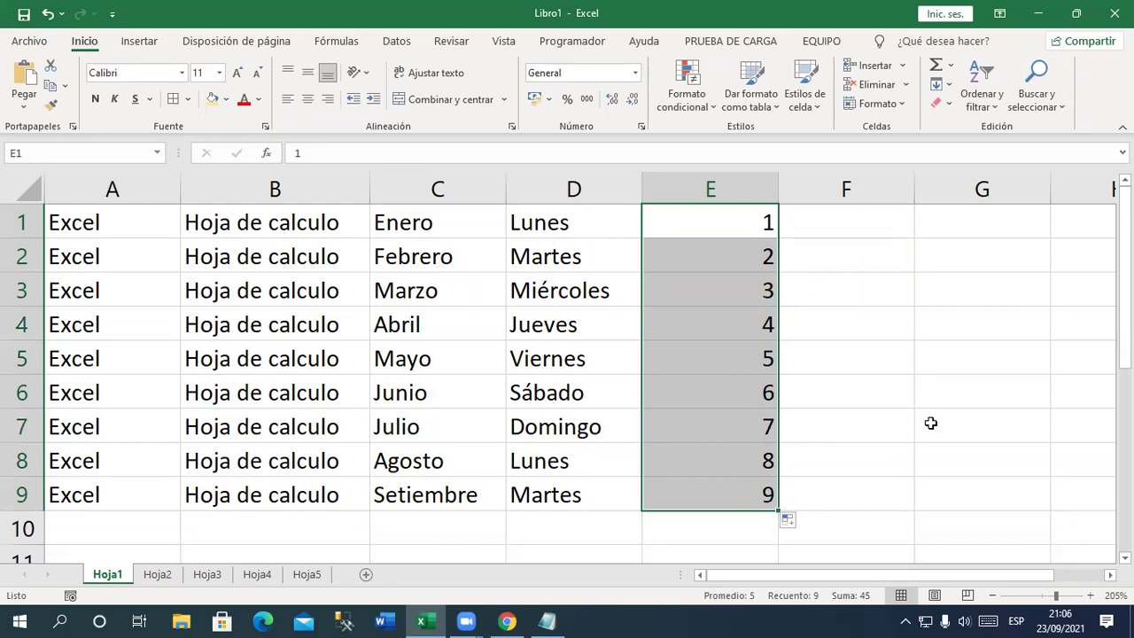
key(Delete)
click(901, 401)
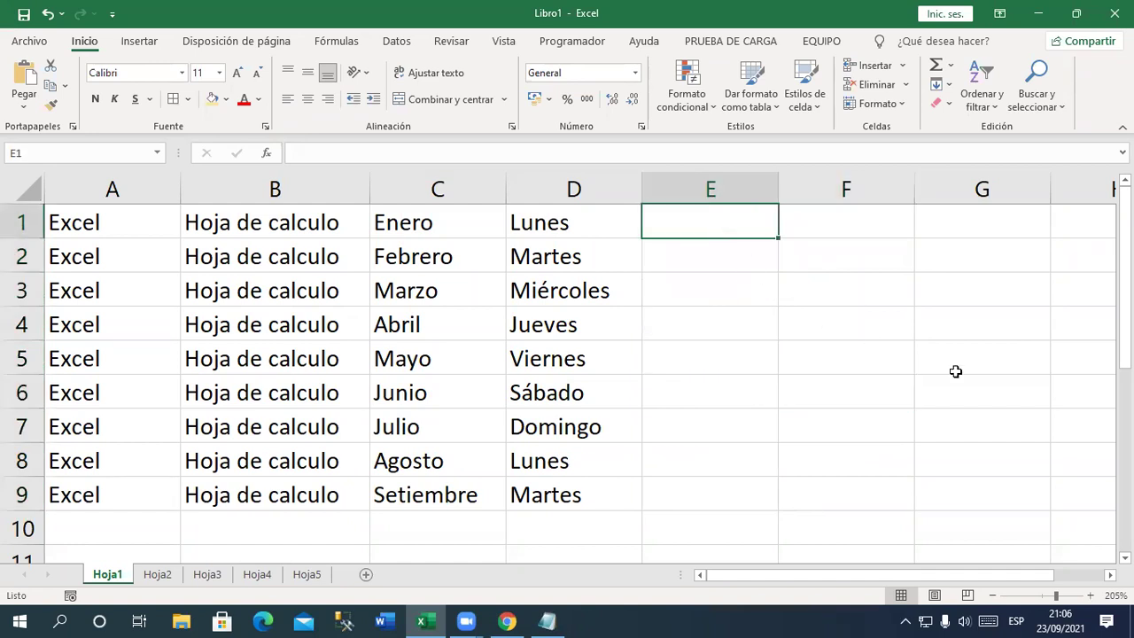
Replace the mistaken 14 with 1, add 2 in E2, and fill E1:E9 with 1–9
text(14)
key(Return)
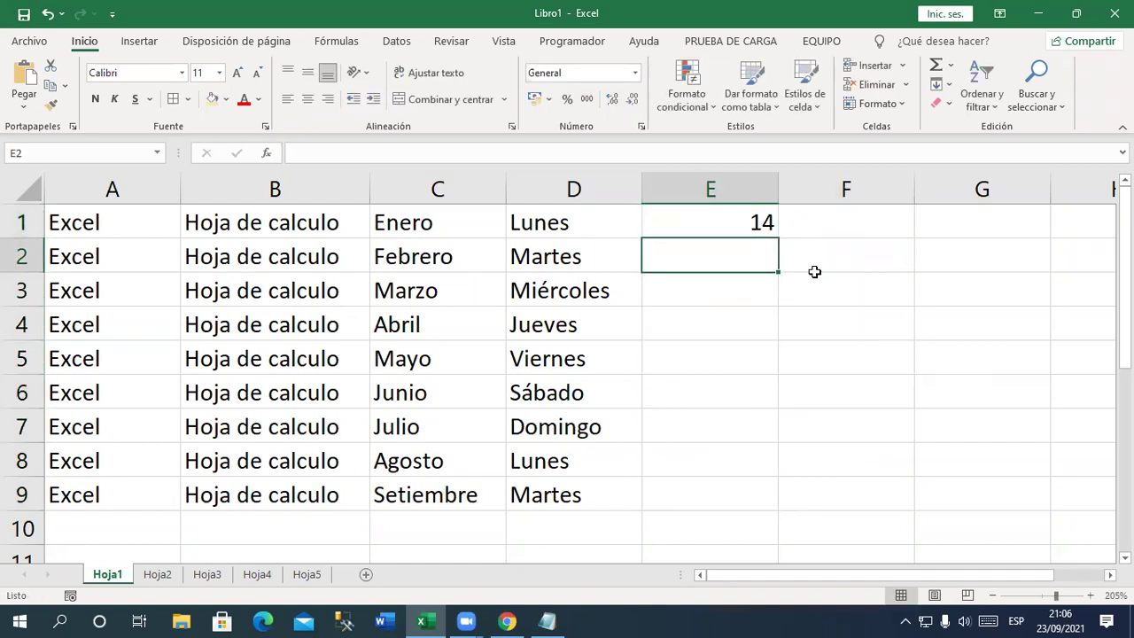
click(754, 226)
text(1)
key(Return)
text(2)
click(870, 378)
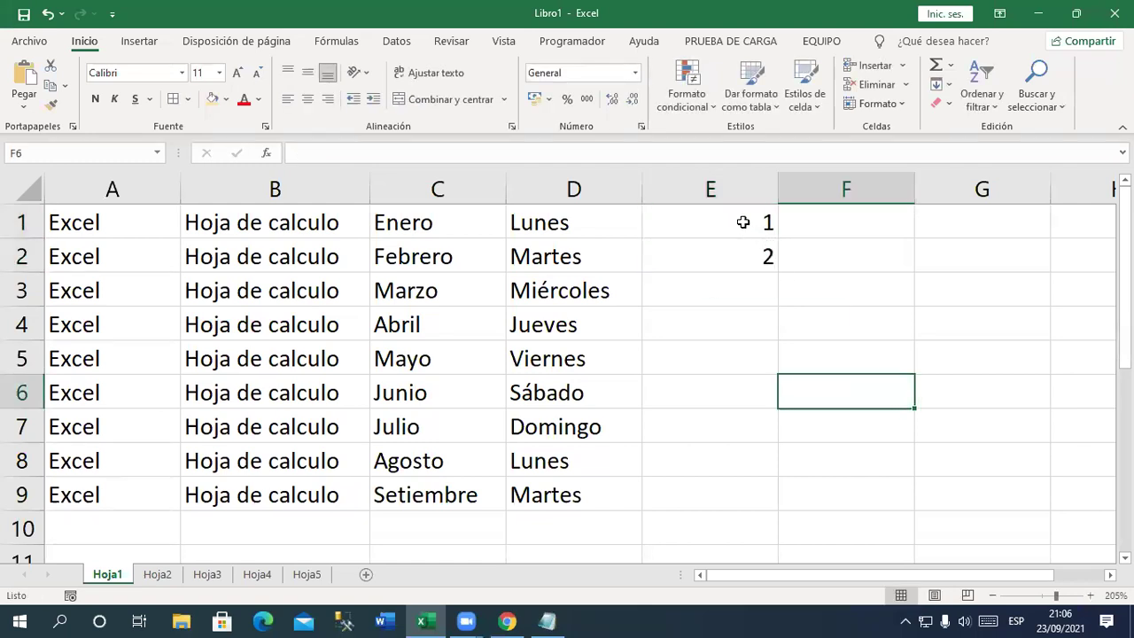
drag(742, 222, 736, 261)
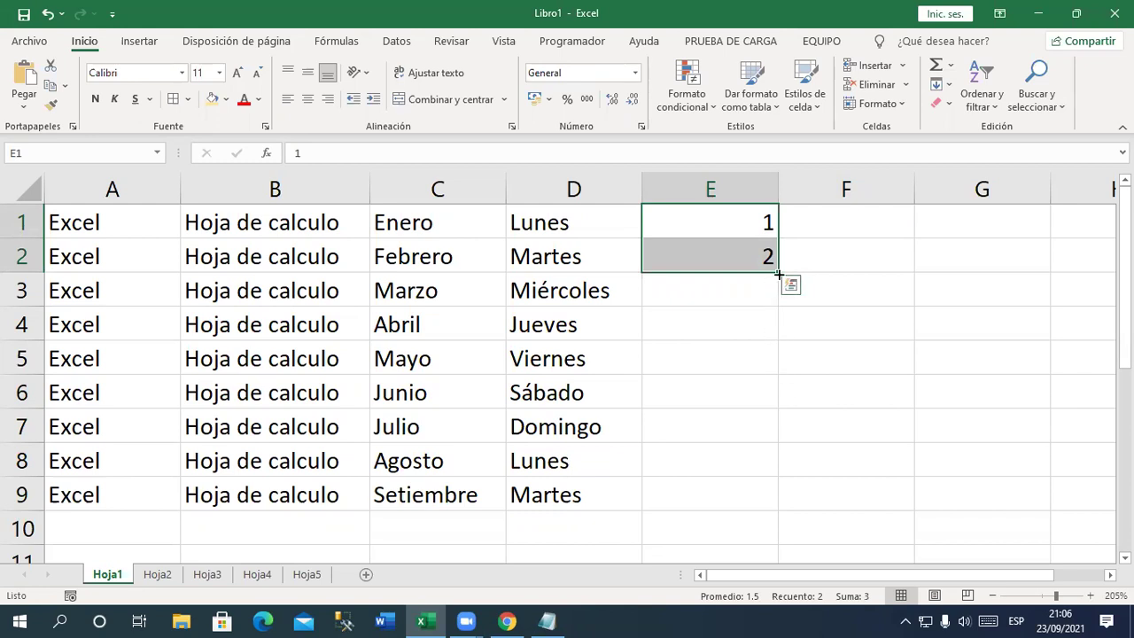
drag(779, 274, 785, 507)
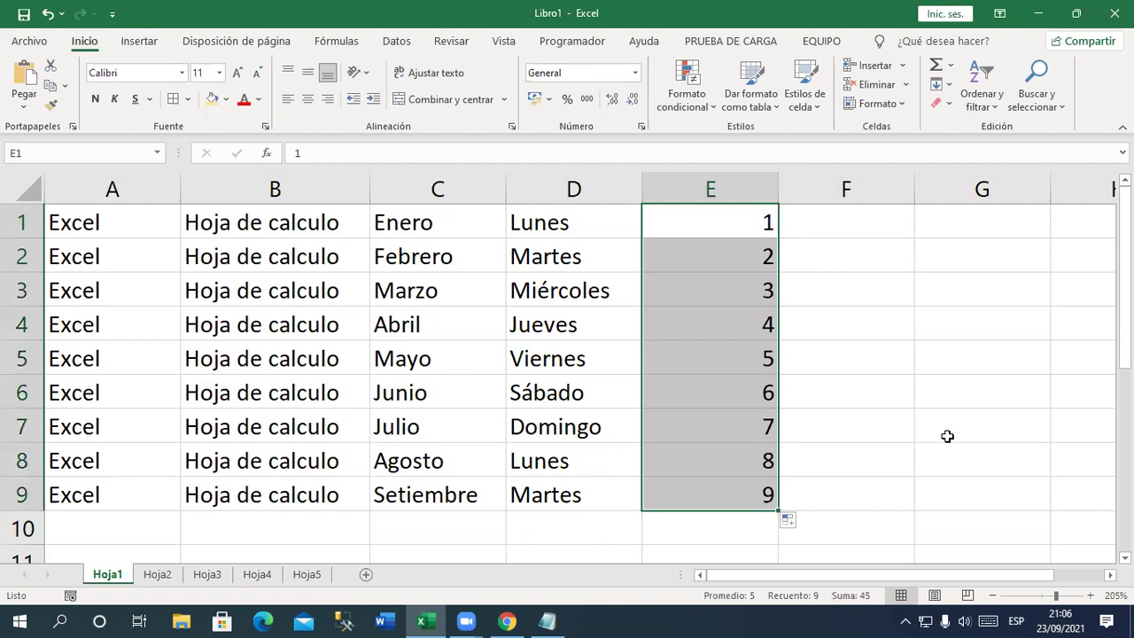
click(849, 227)
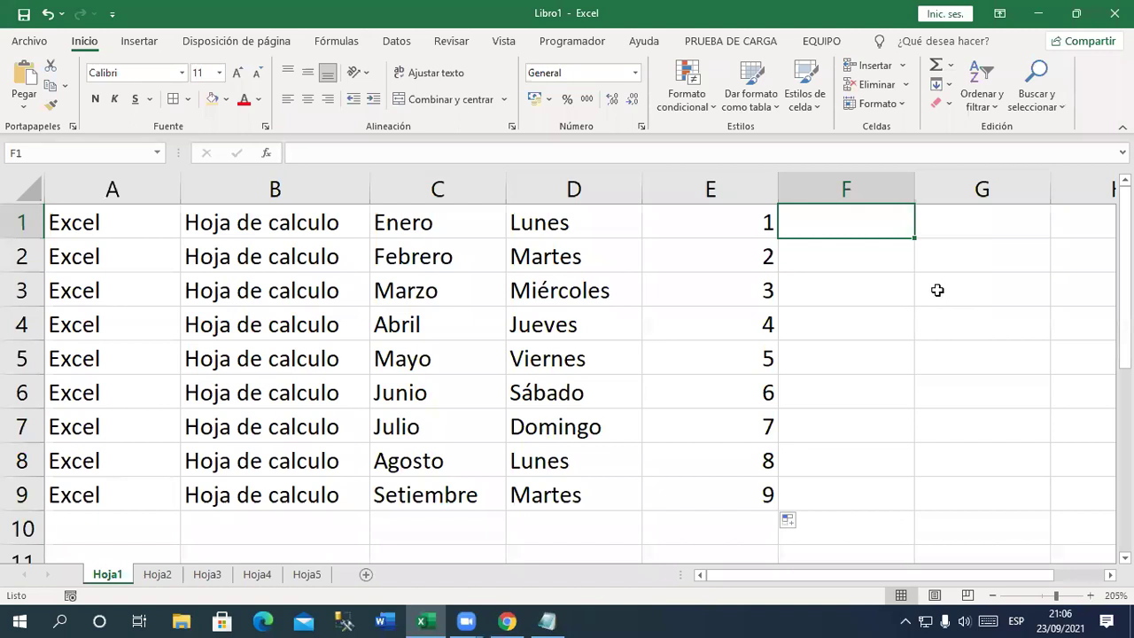
Enter 1 and 3 in F1:F2 and fill odd numbers down to 17 in F9
text(1)
key(Return)
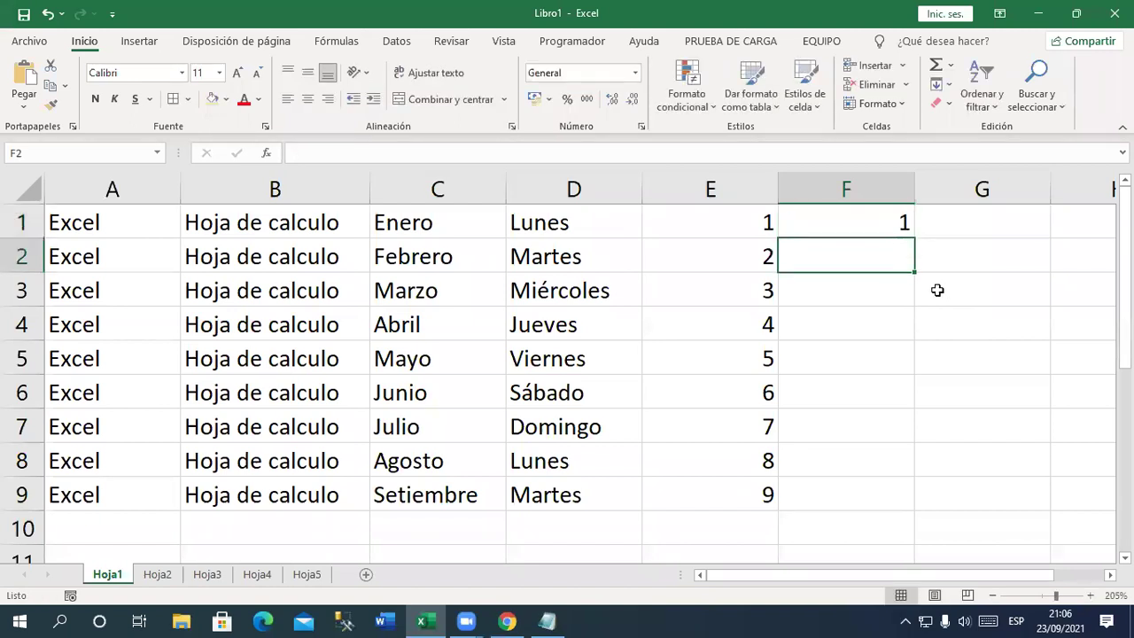
text(3)
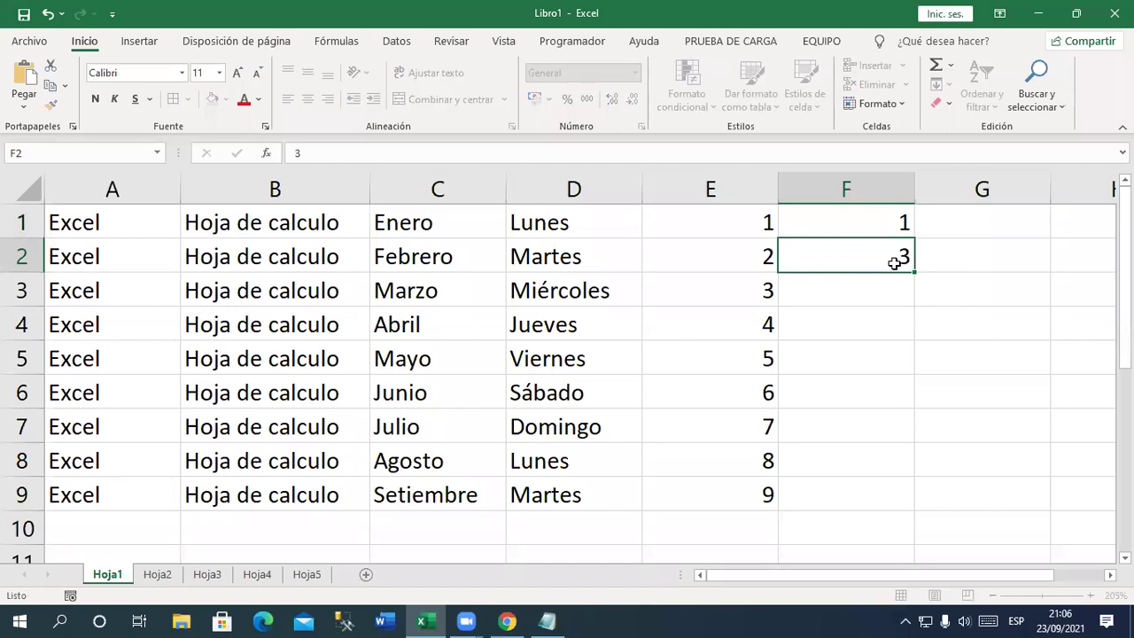
key(Return)
drag(880, 230, 875, 250)
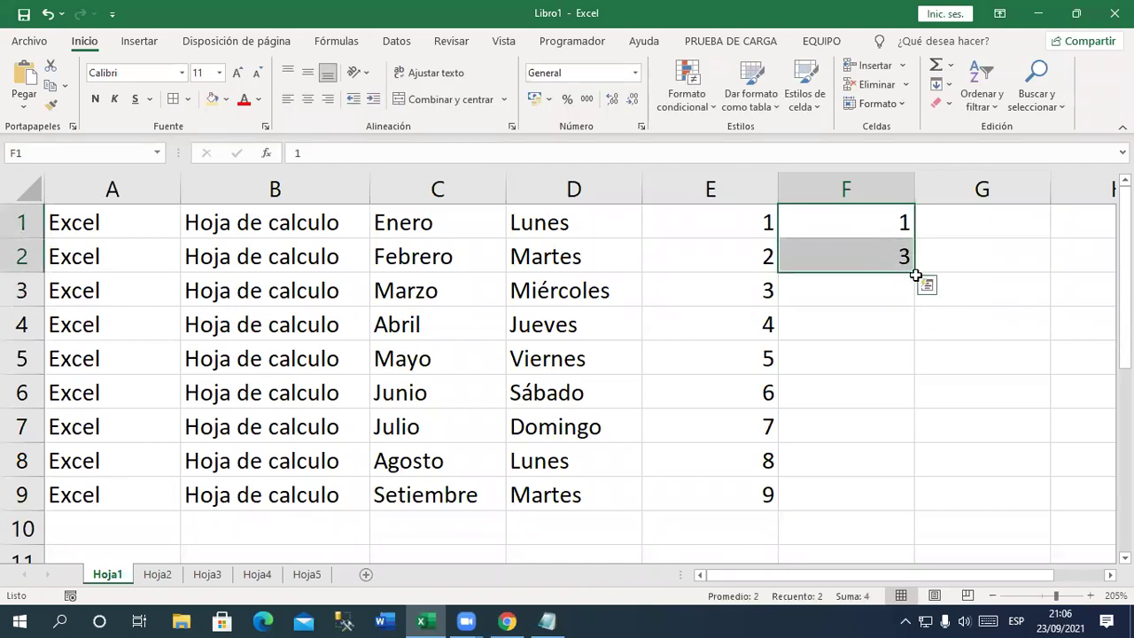
drag(914, 272, 926, 497)
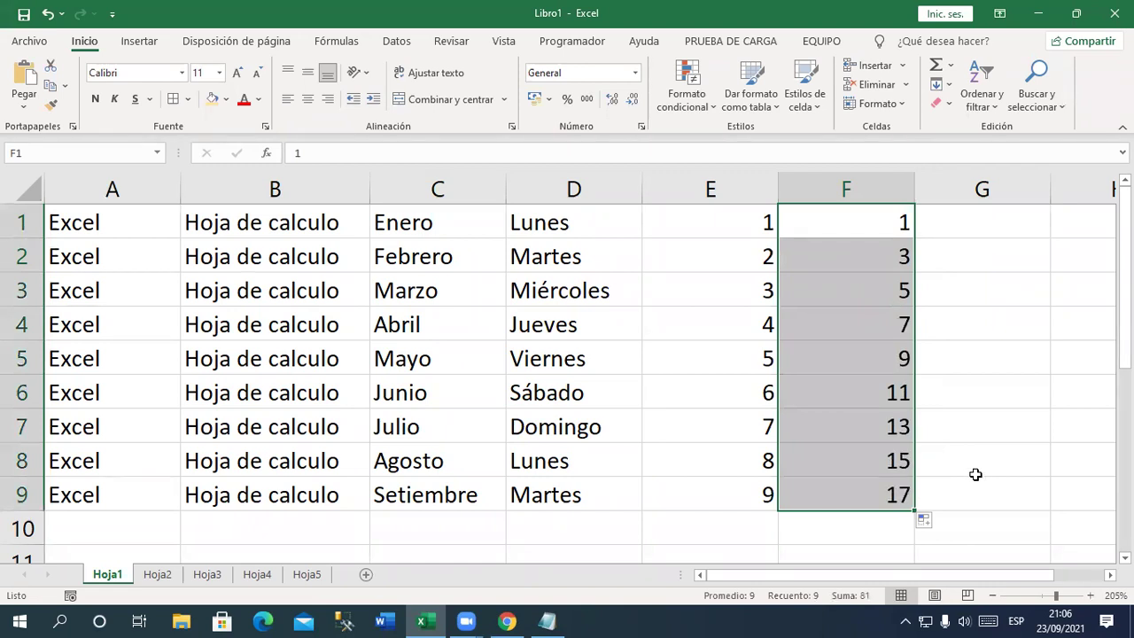
Enter 2 and 4 in G1:G2 and fill even numbers down to 18 in G9
click(963, 223)
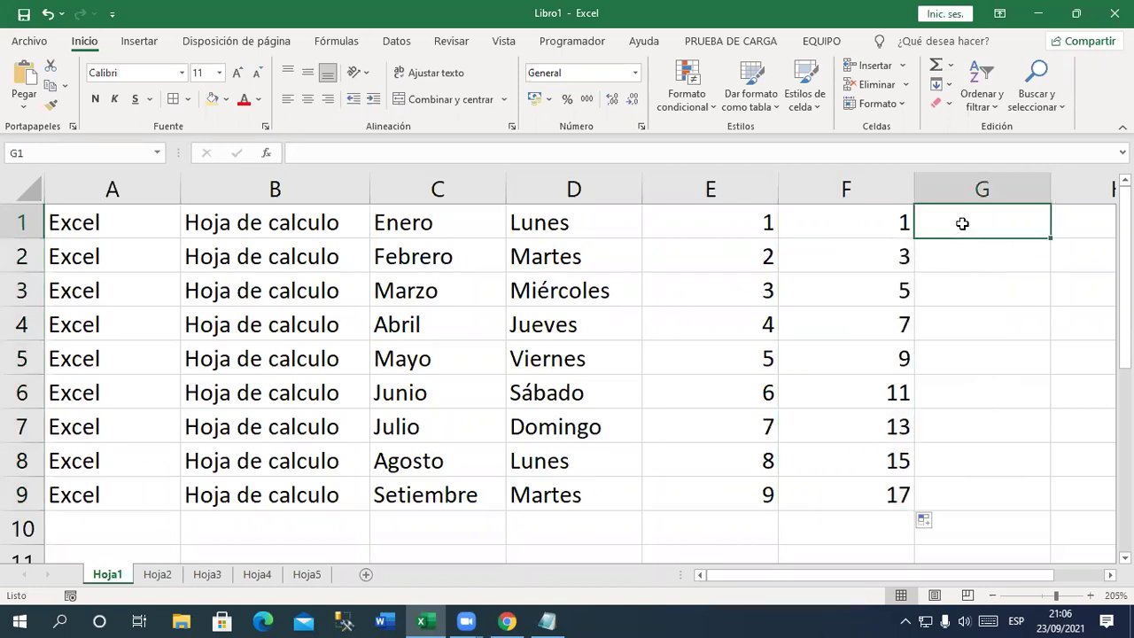
text(2)
key(Return)
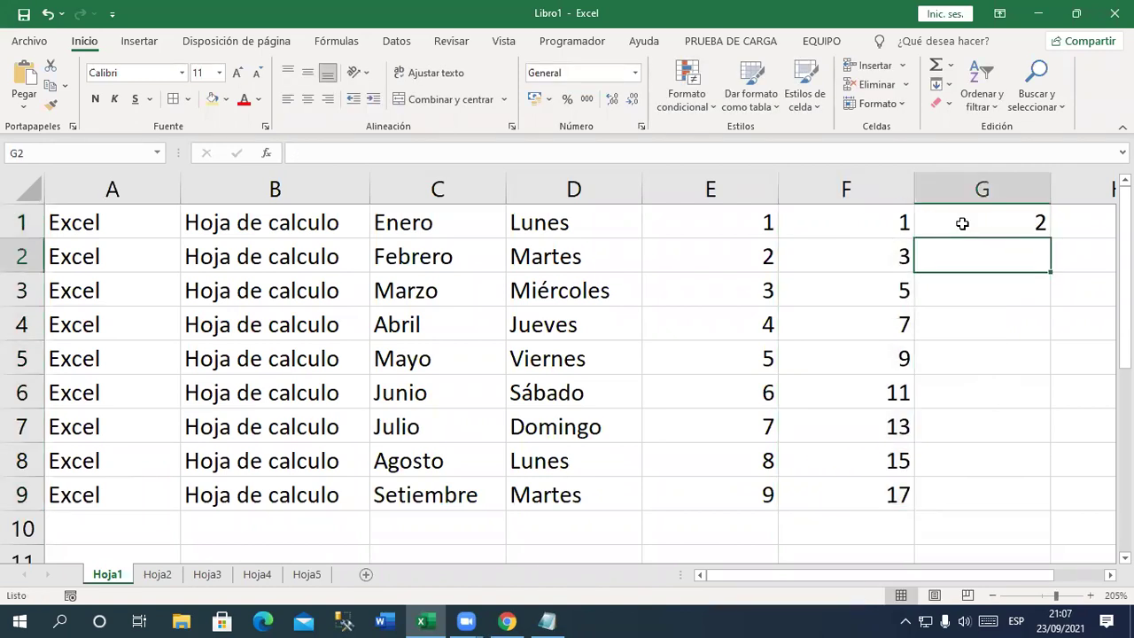
text(4)
key(Return)
drag(964, 224, 969, 254)
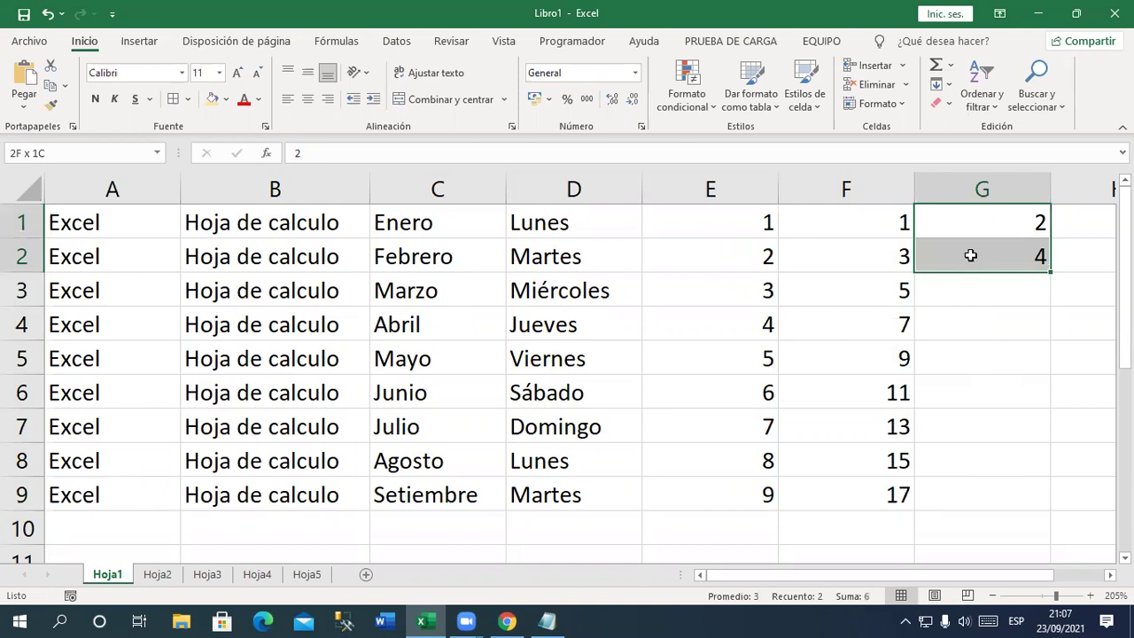
drag(1049, 269, 1046, 512)
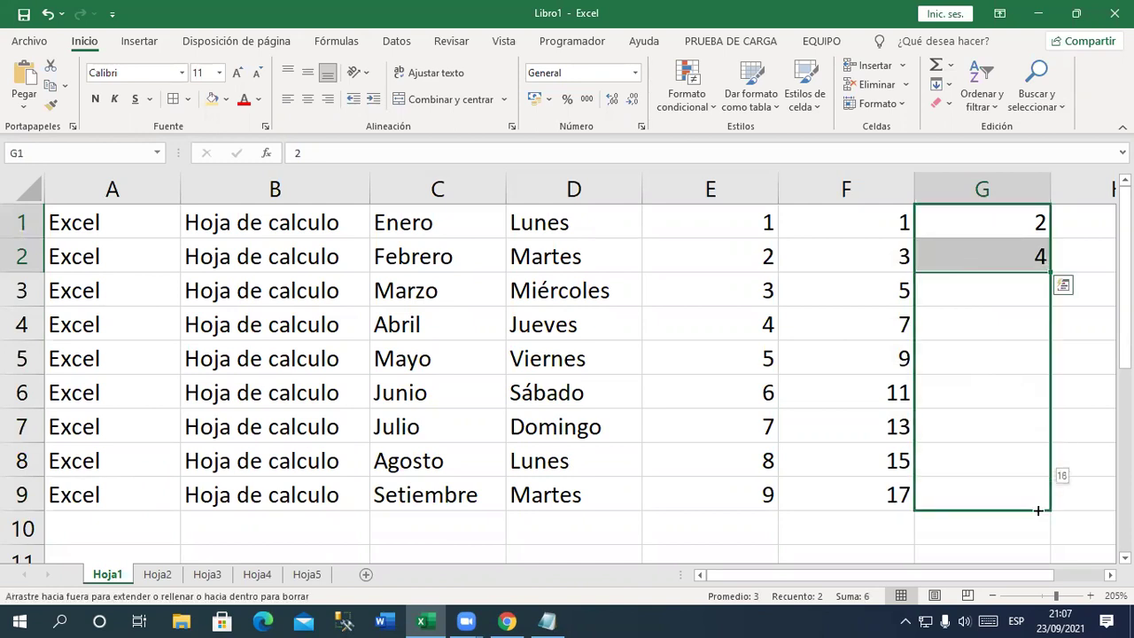
scroll(567, 354, right, 2)
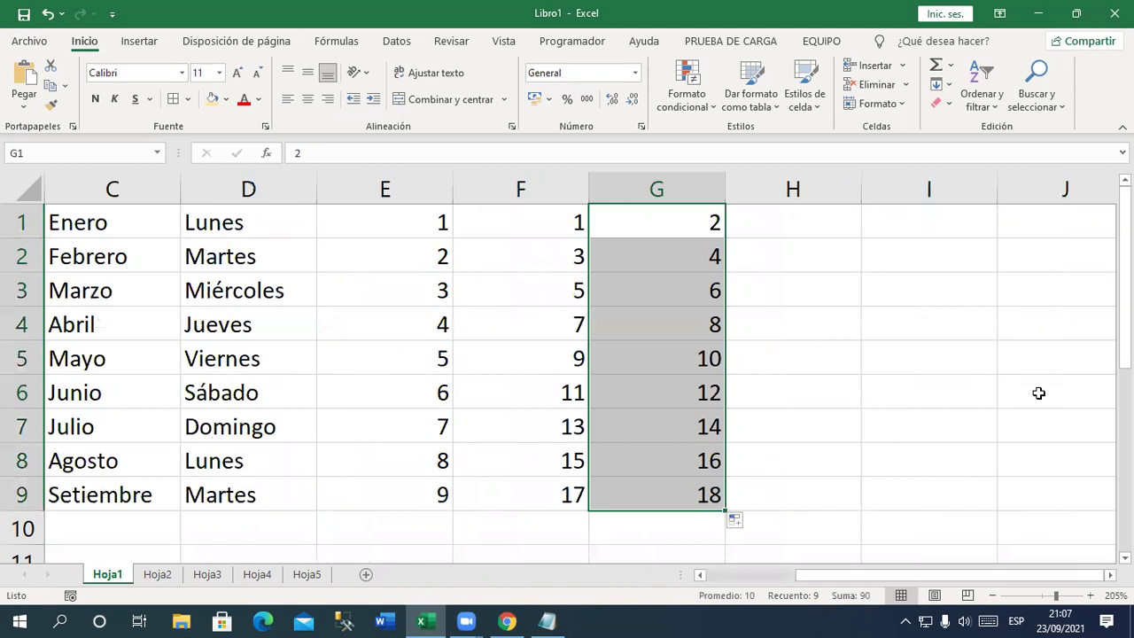
Enter 3 and 6 in H1:H2 and fill H1:H9 with 3, 6, 9 up to 27
click(827, 242)
click(824, 223)
text(3)
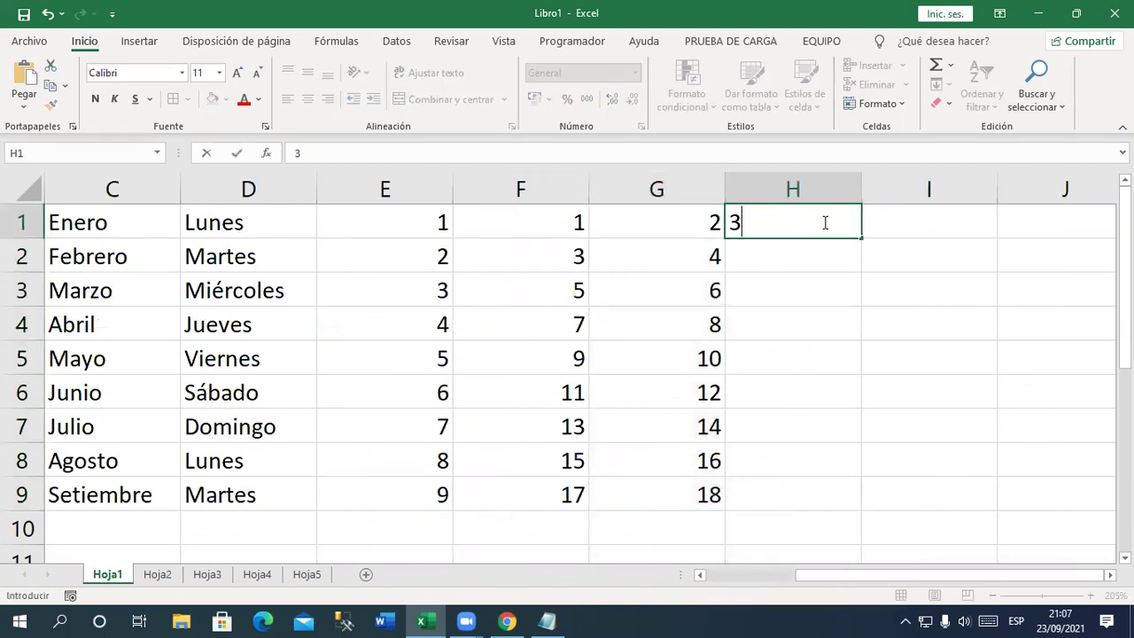
key(Return)
text(9)
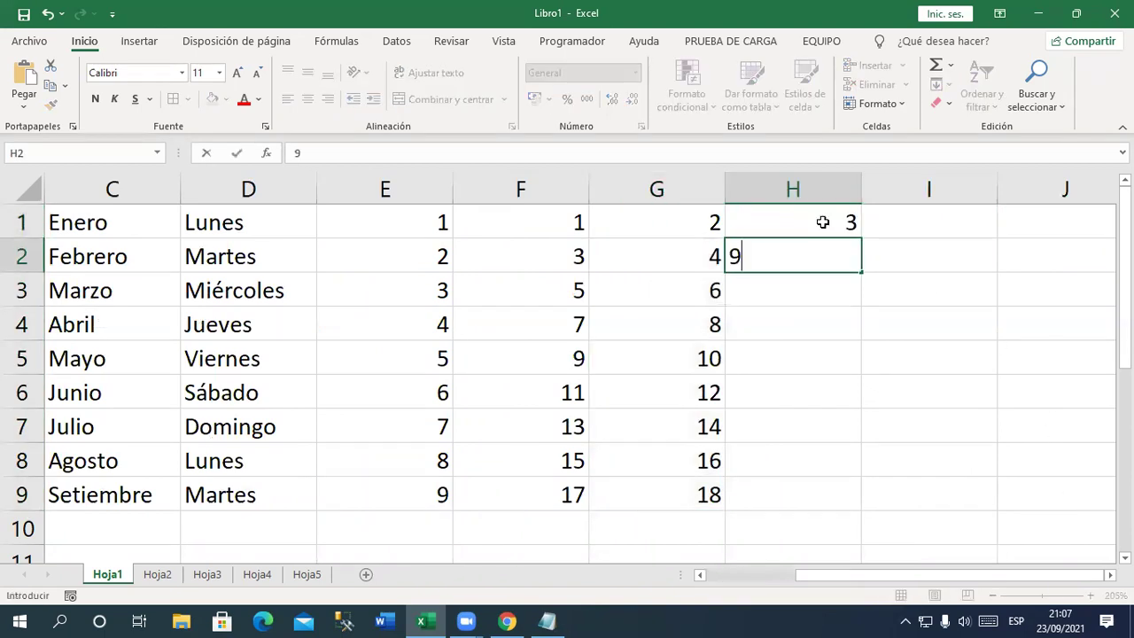
key(BackSpace)
text(6)
key(Return)
drag(823, 223, 828, 256)
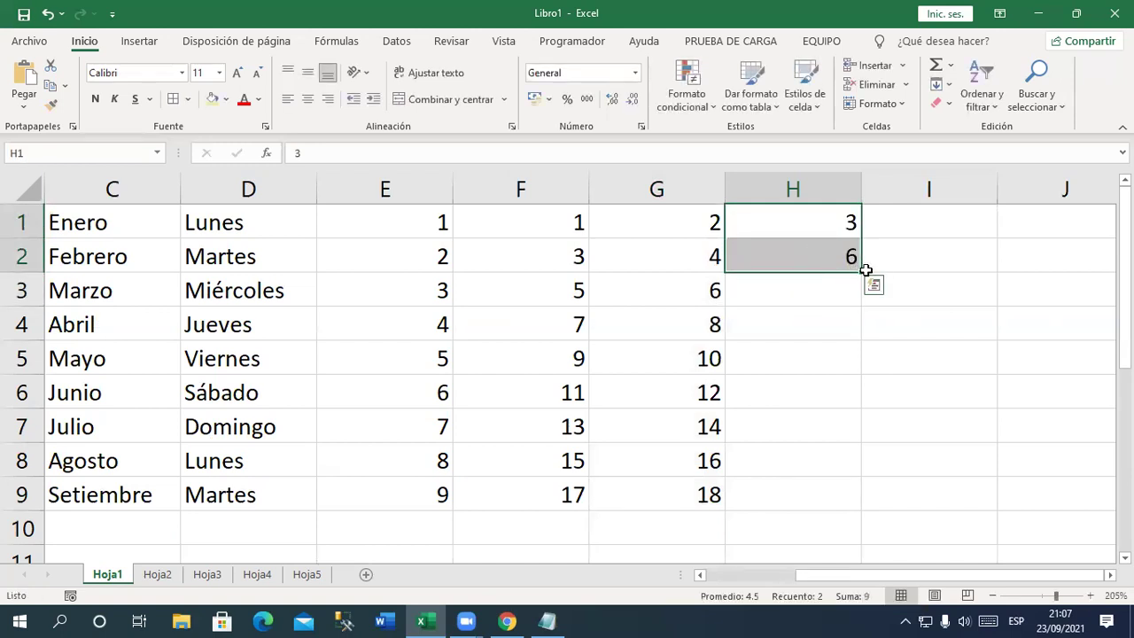
click(841, 235)
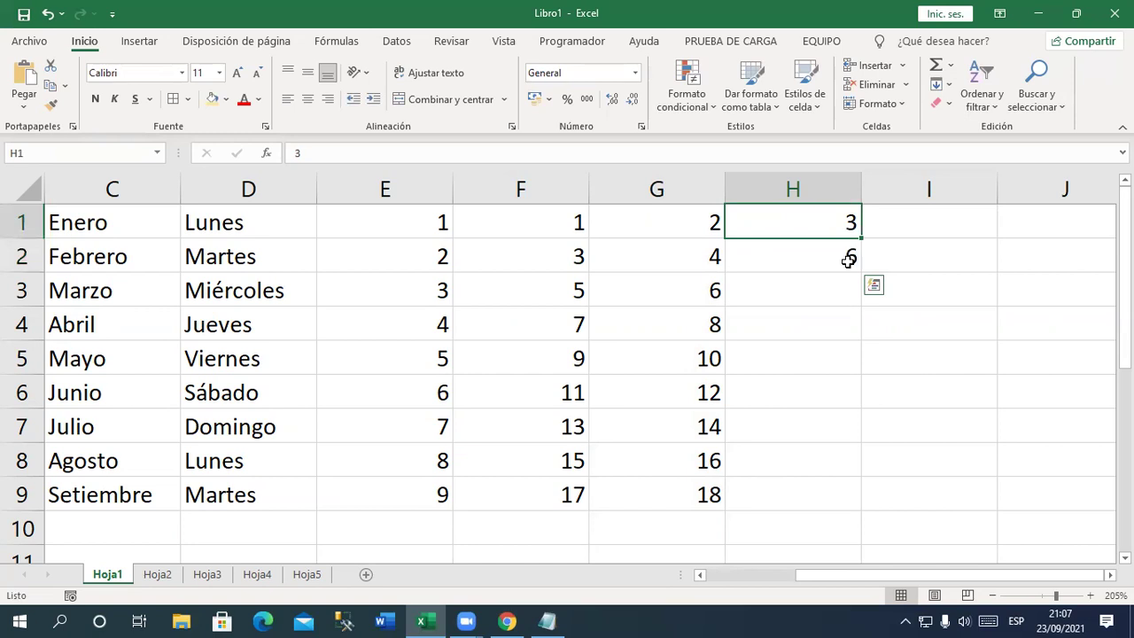
shift+click(849, 258)
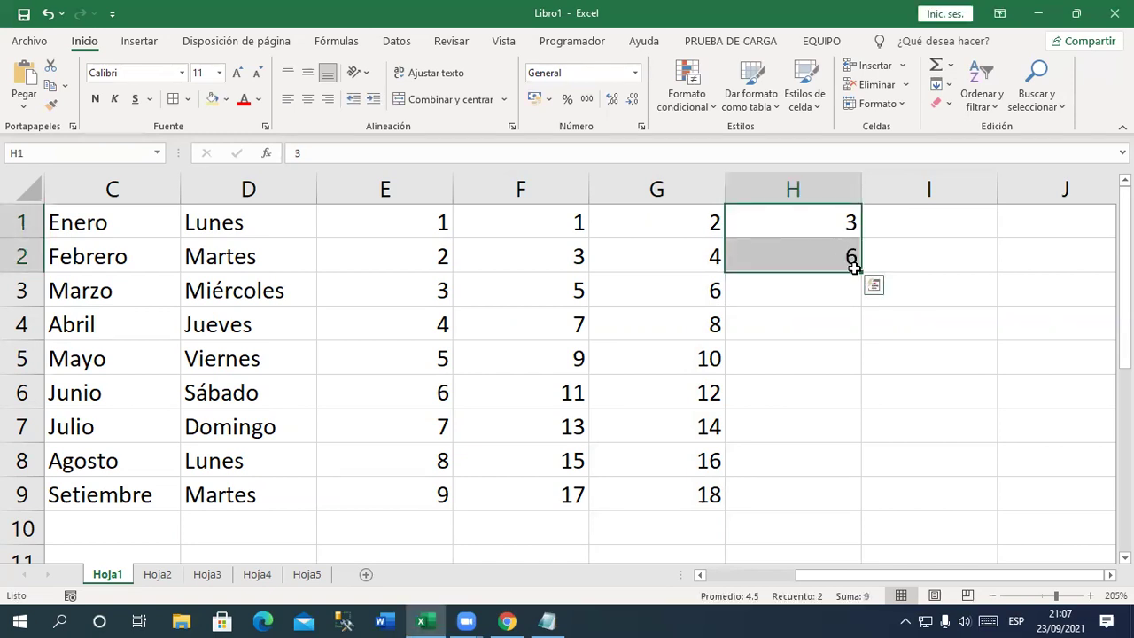
drag(860, 272, 856, 510)
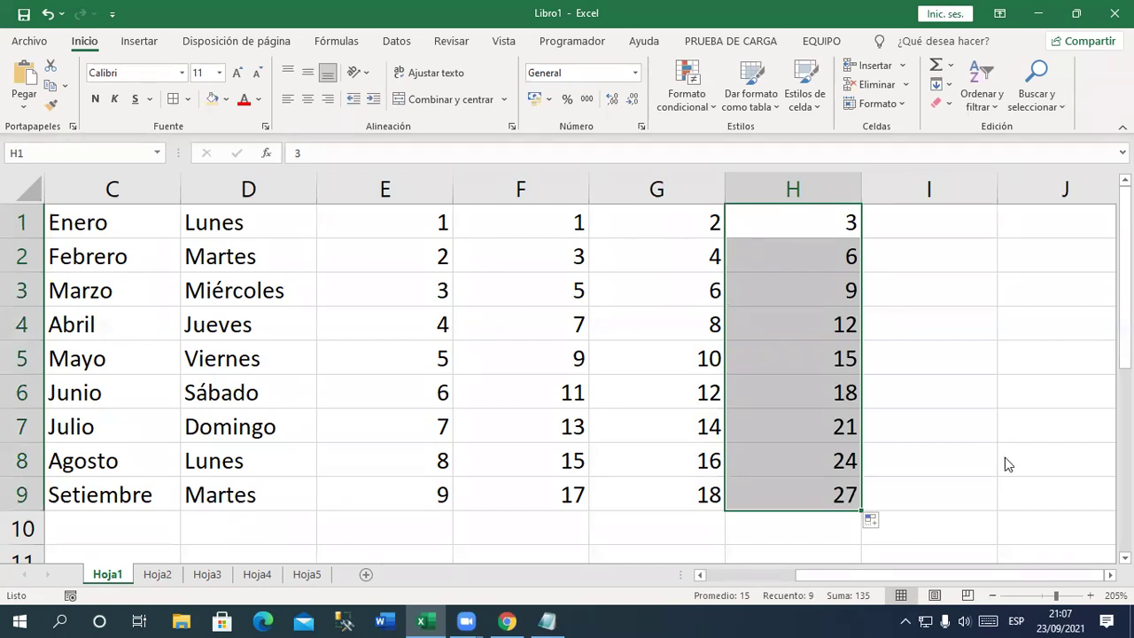
click(927, 228)
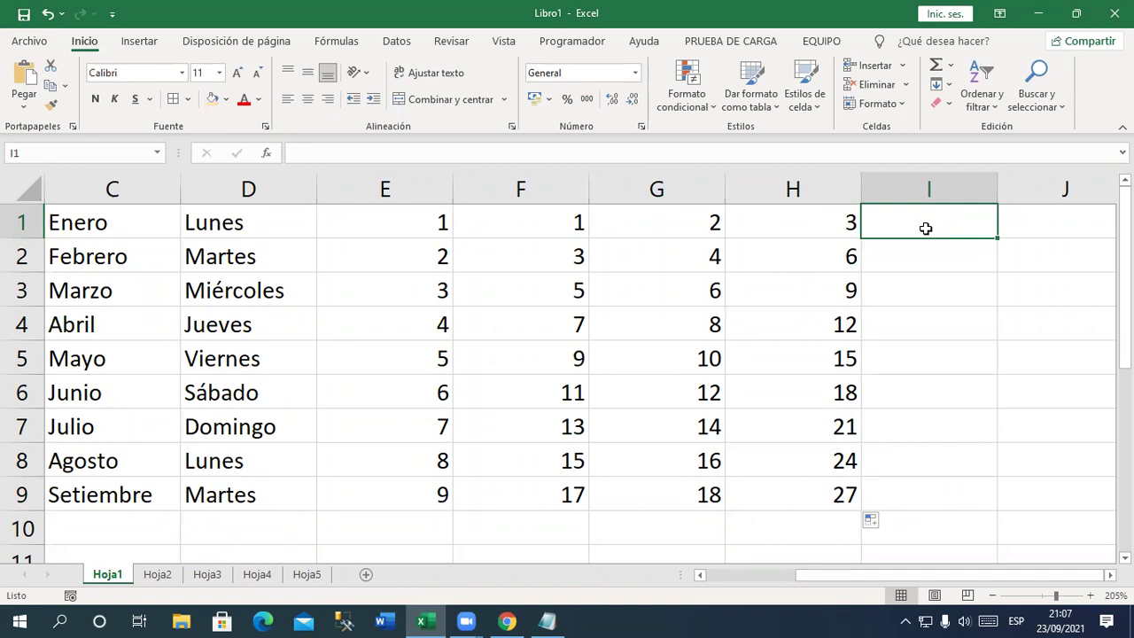
text(01/00)
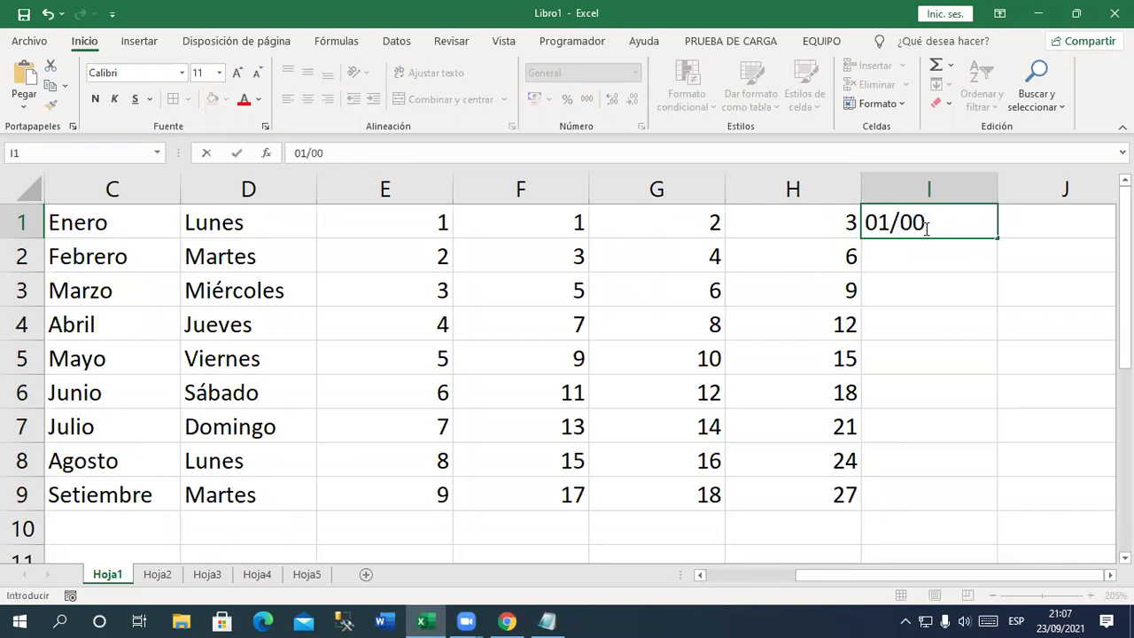
key(BackSpace)
key(BackSpace)
key(BackSpace)
key(BackSpace)
key(BackSpace)
click(925, 260)
click(918, 230)
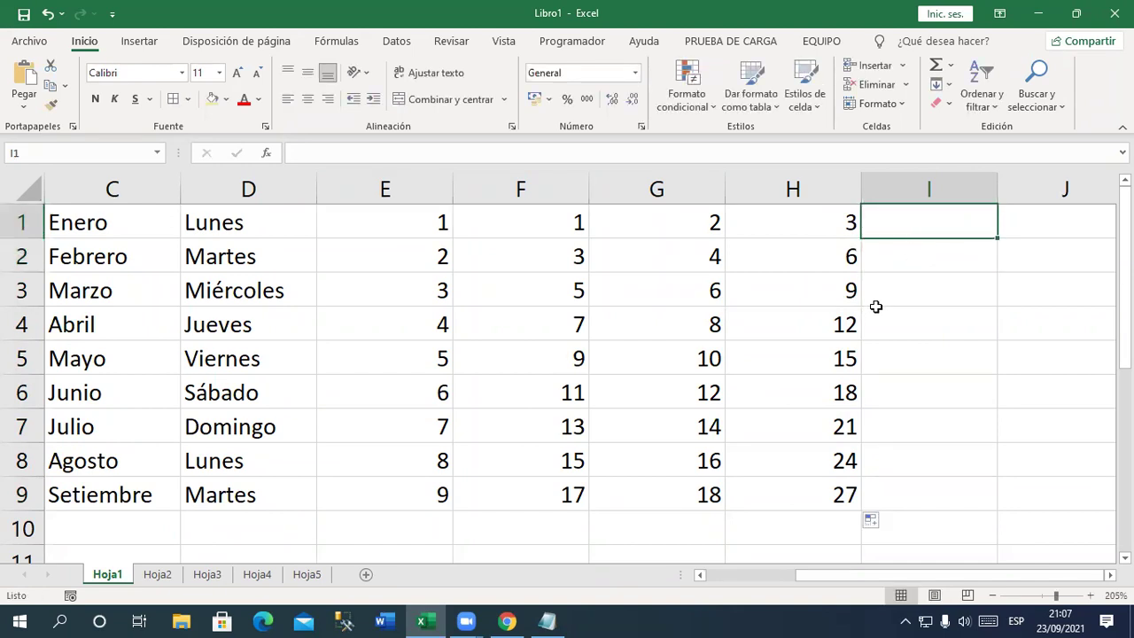
text(p05)
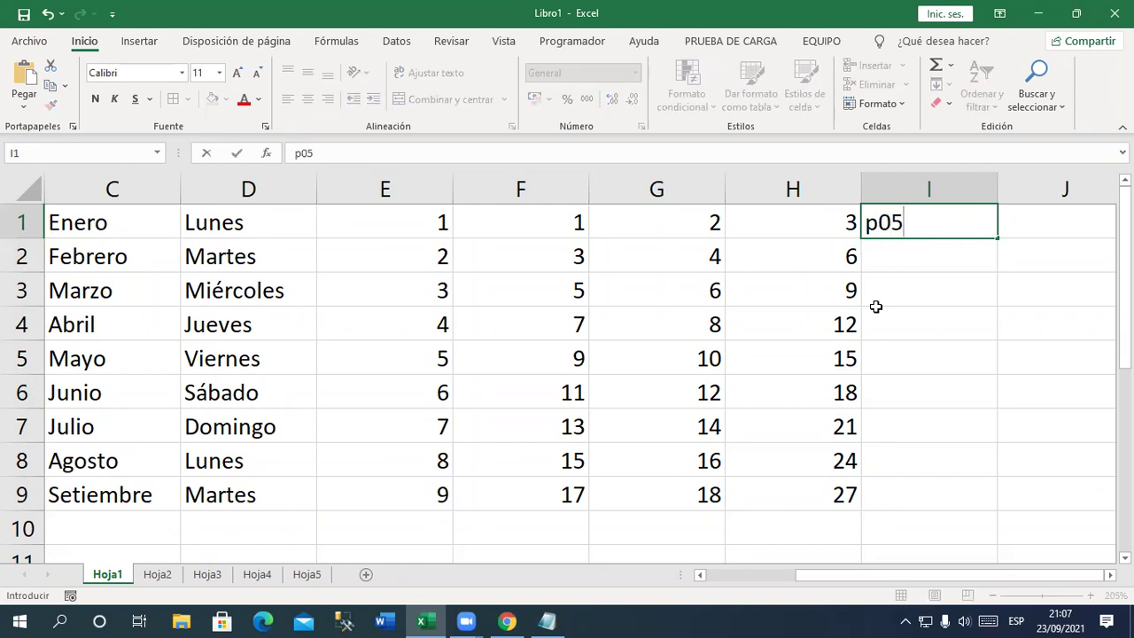
key(BackSpace)
key(BackSpace)
key(BackSpace)
text(P05)
click(964, 279)
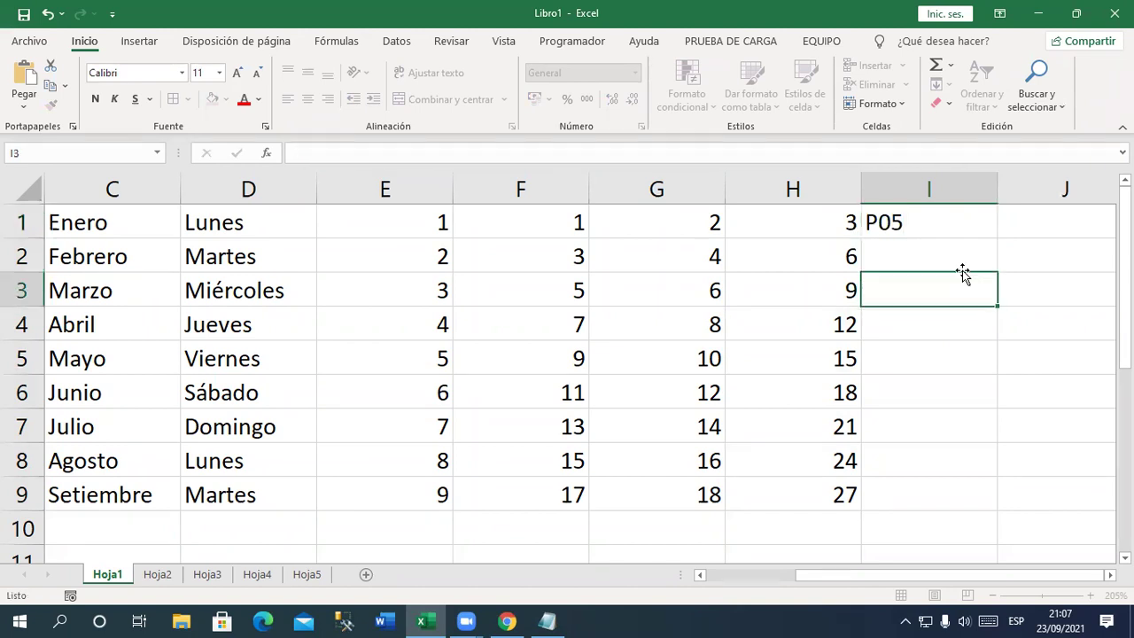
click(964, 232)
drag(995, 240, 1005, 501)
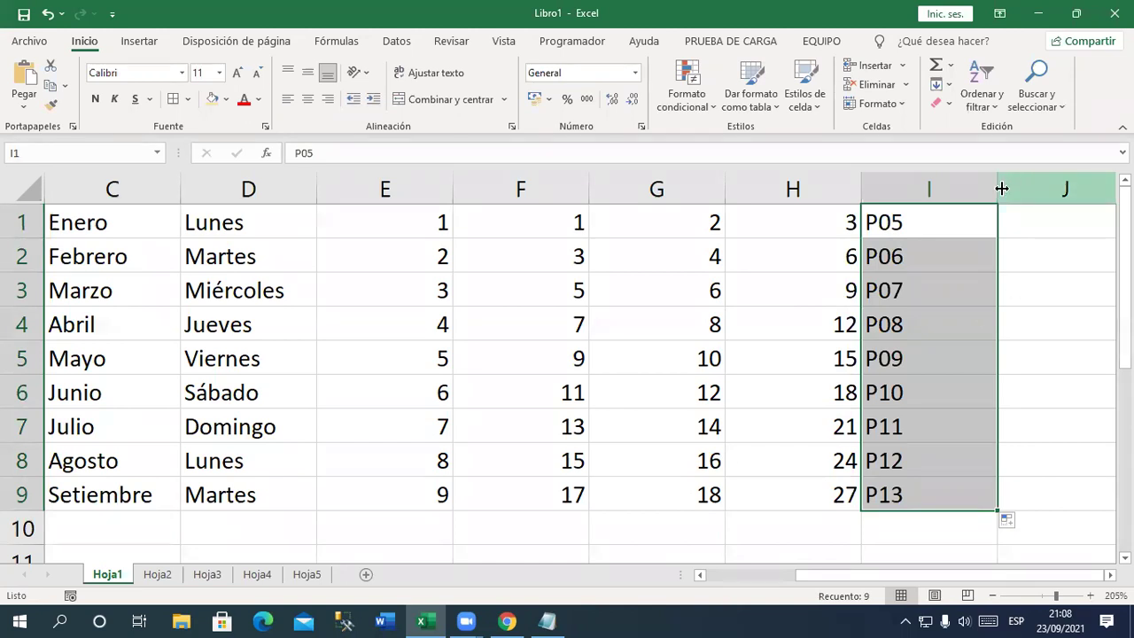
drag(997, 189, 938, 188)
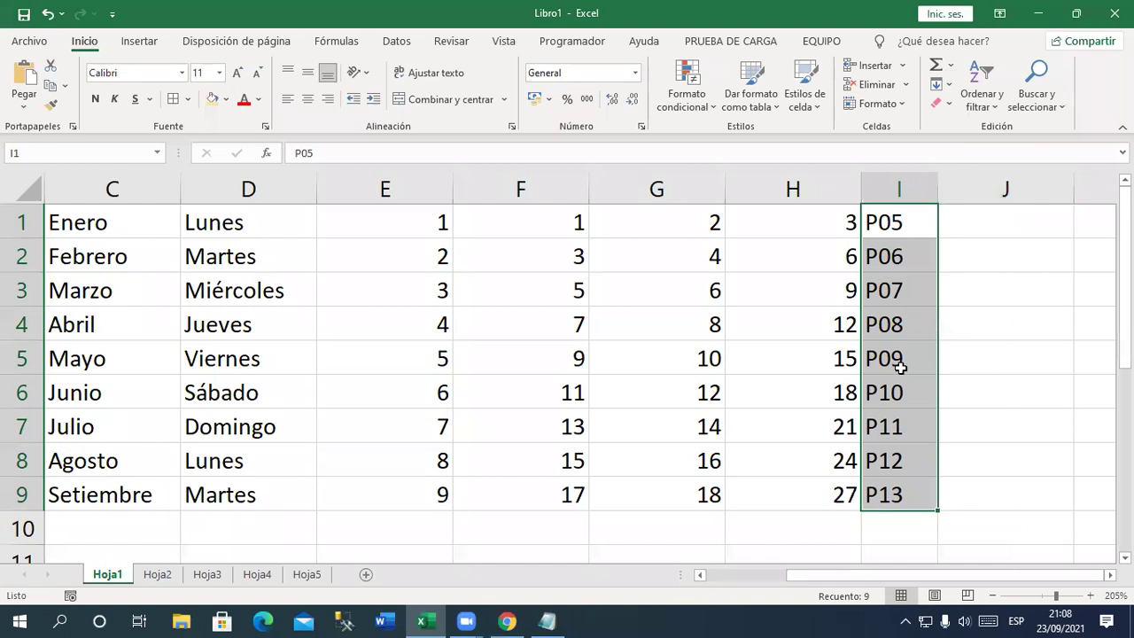
scroll(650, 427, down, 2)
click(149, 357)
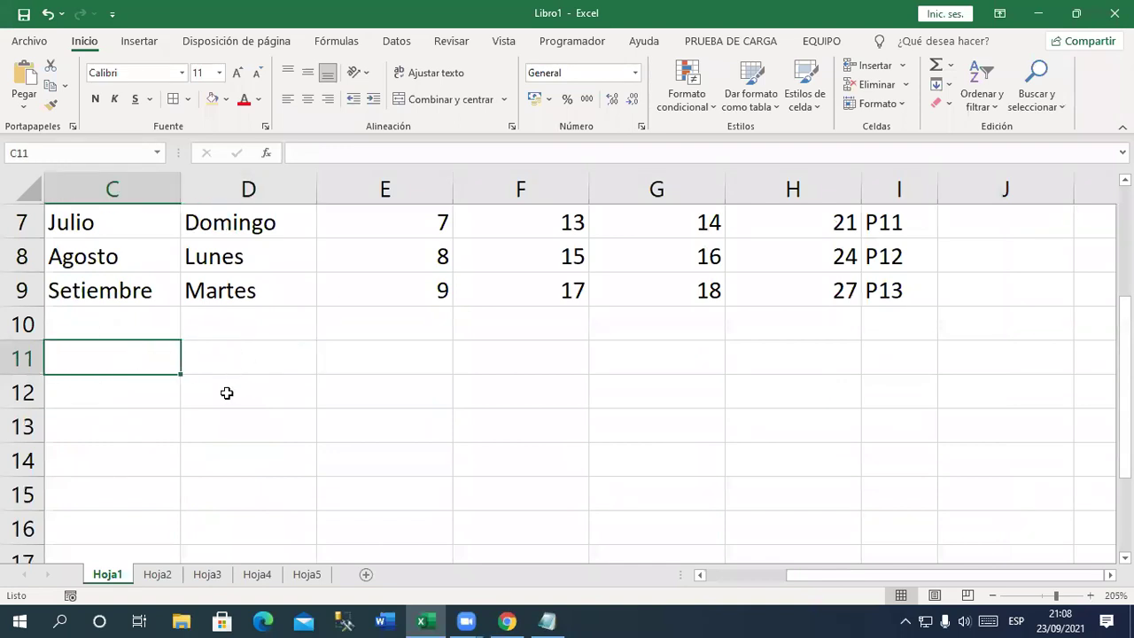
scroll(232, 393, up, 2)
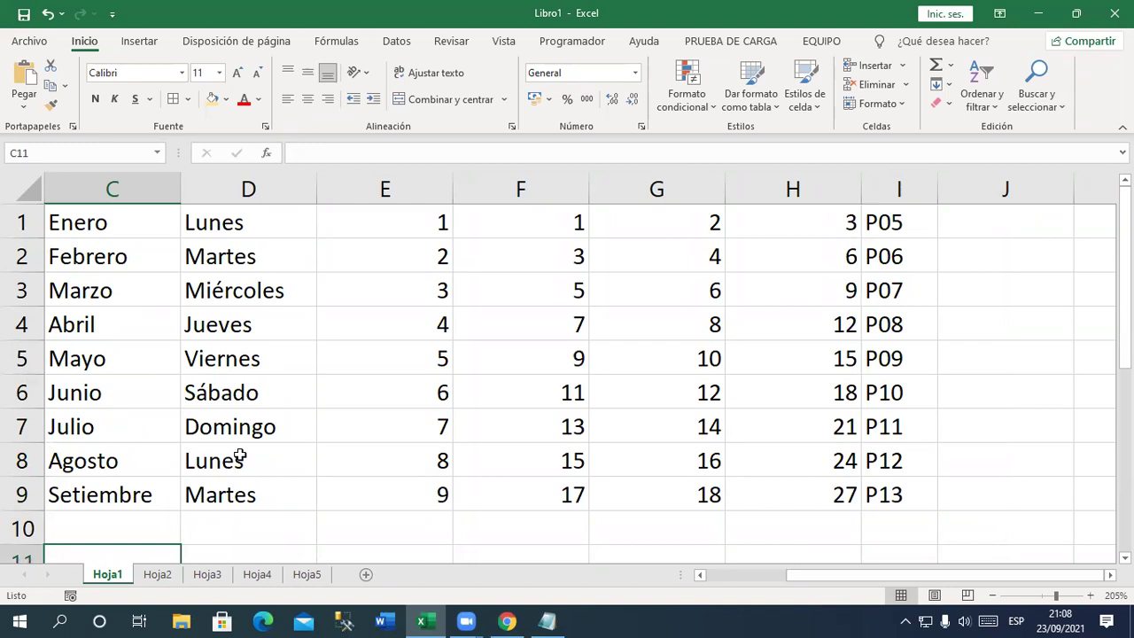
scroll(638, 248, right, 3)
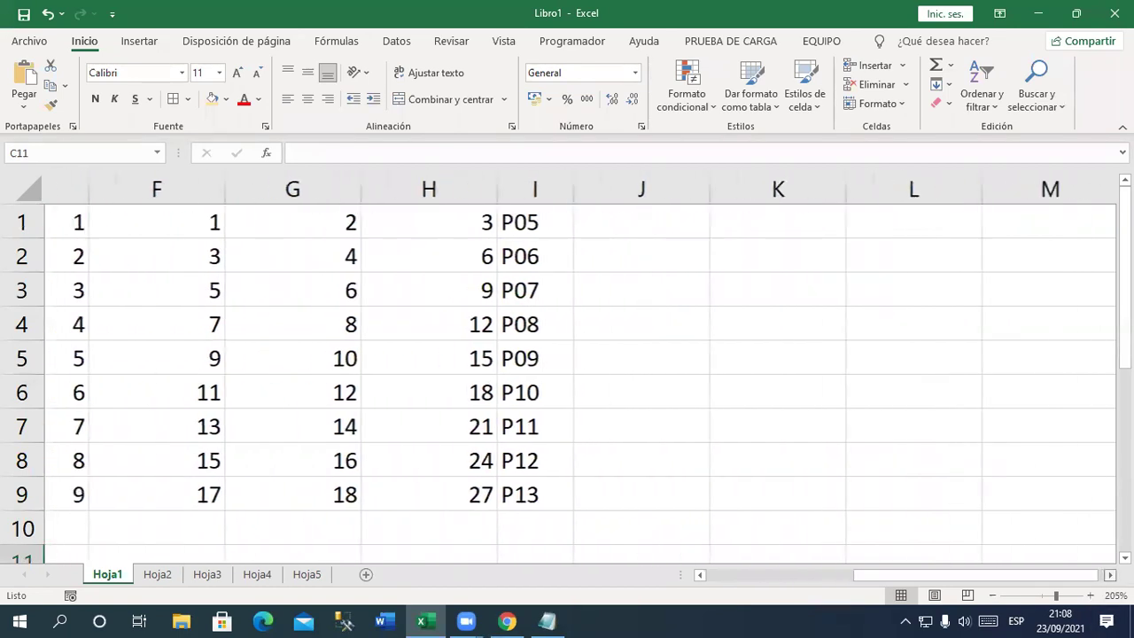
Set the number format of J1:J9 to Texto
click(607, 223)
drag(607, 224, 606, 496)
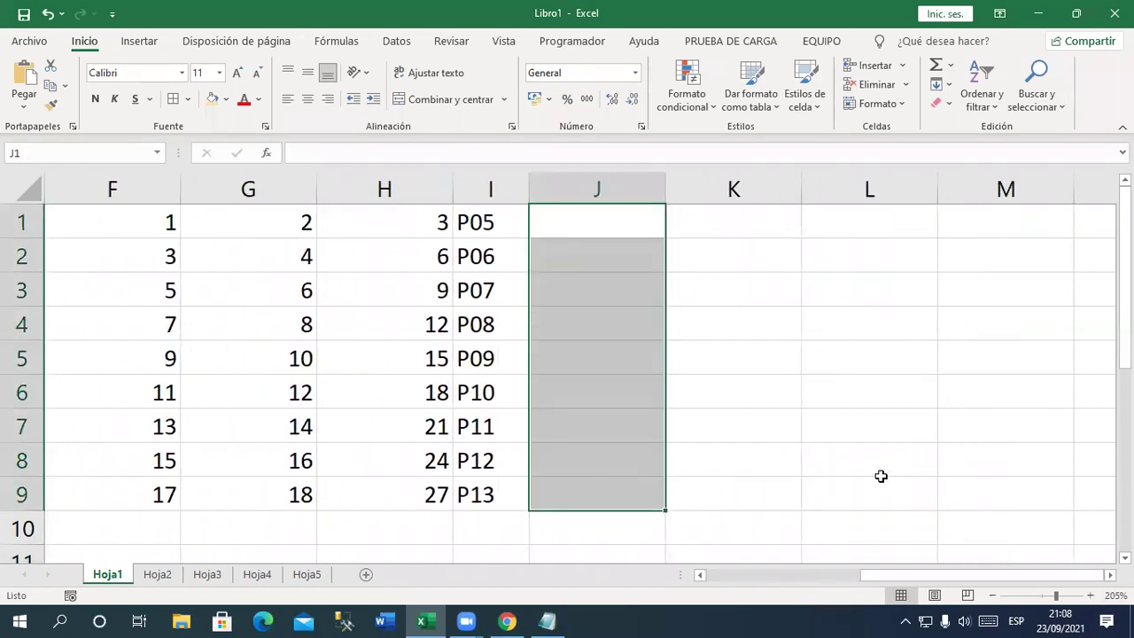
click(636, 73)
drag(705, 279, 712, 362)
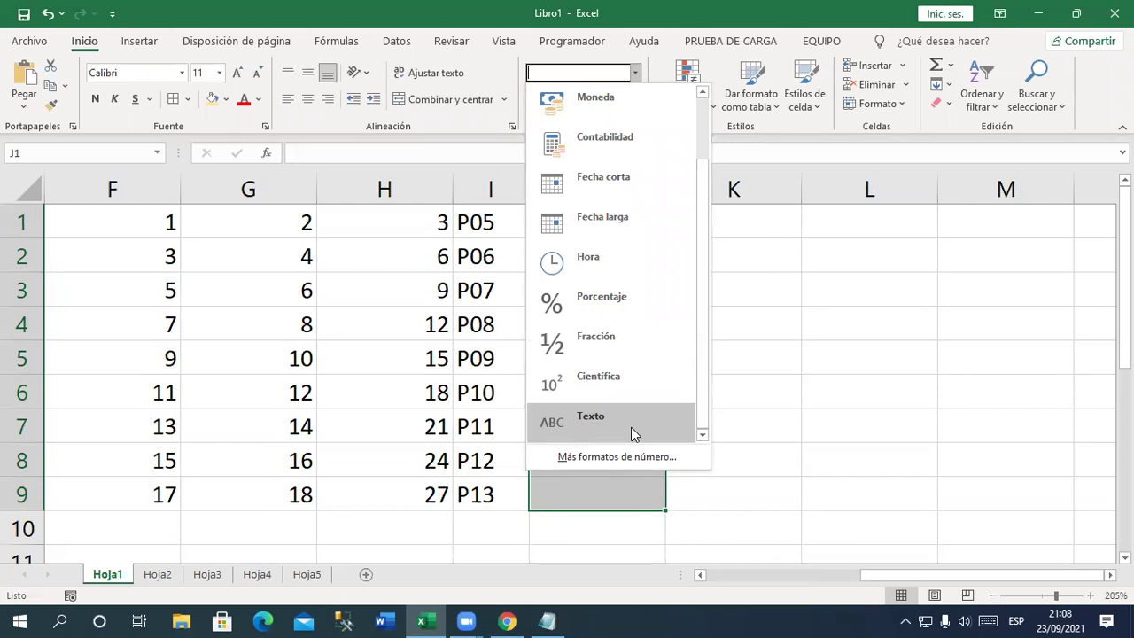
click(633, 428)
Enter 01 and 02 in J1:J2, fill codes down to 09, and resize column J to fit
click(618, 221)
text(01)
key(Return)
double_click(623, 245)
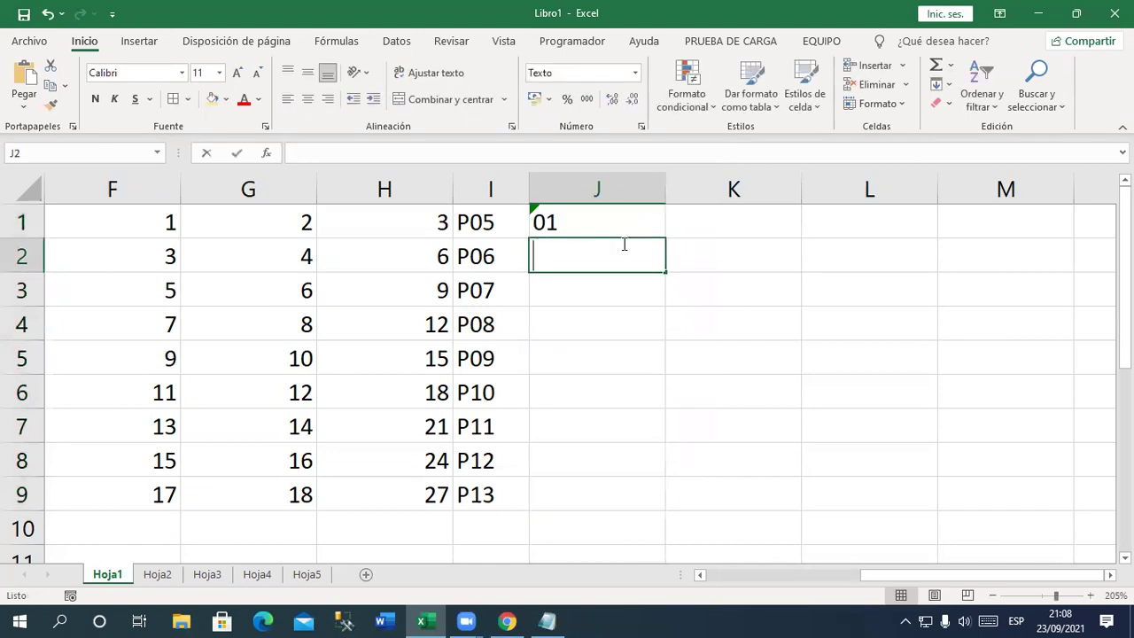
text(02)
key(Return)
mouse_move(630, 230)
mouse_down()
mouse_move(667, 303)
mouse_move(670, 493)
mouse_up()
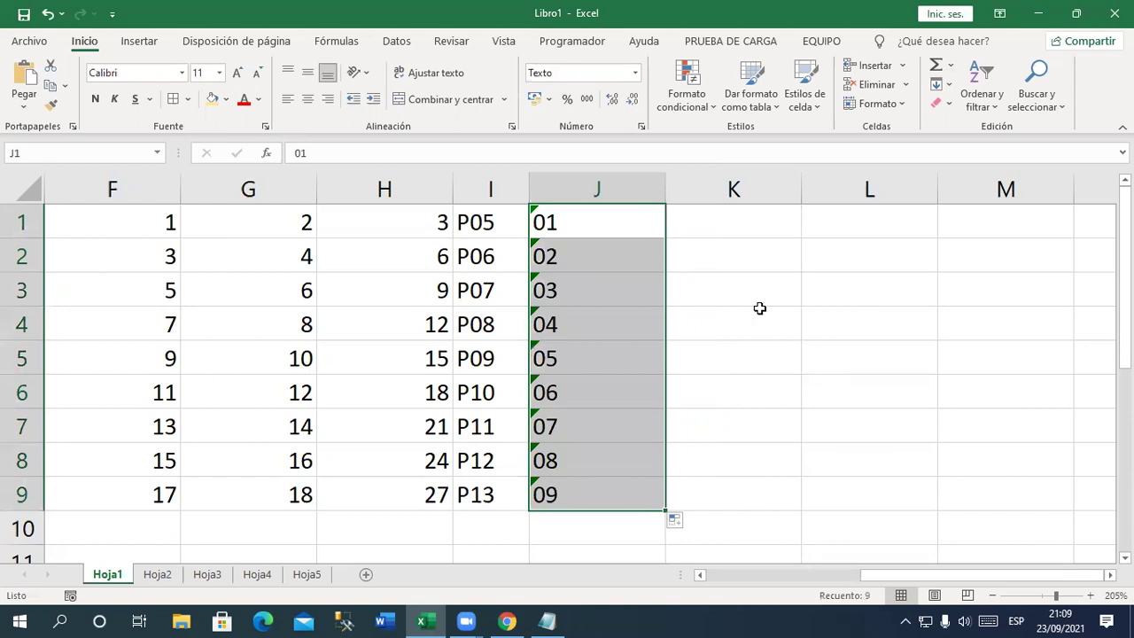
double_click(666, 189)
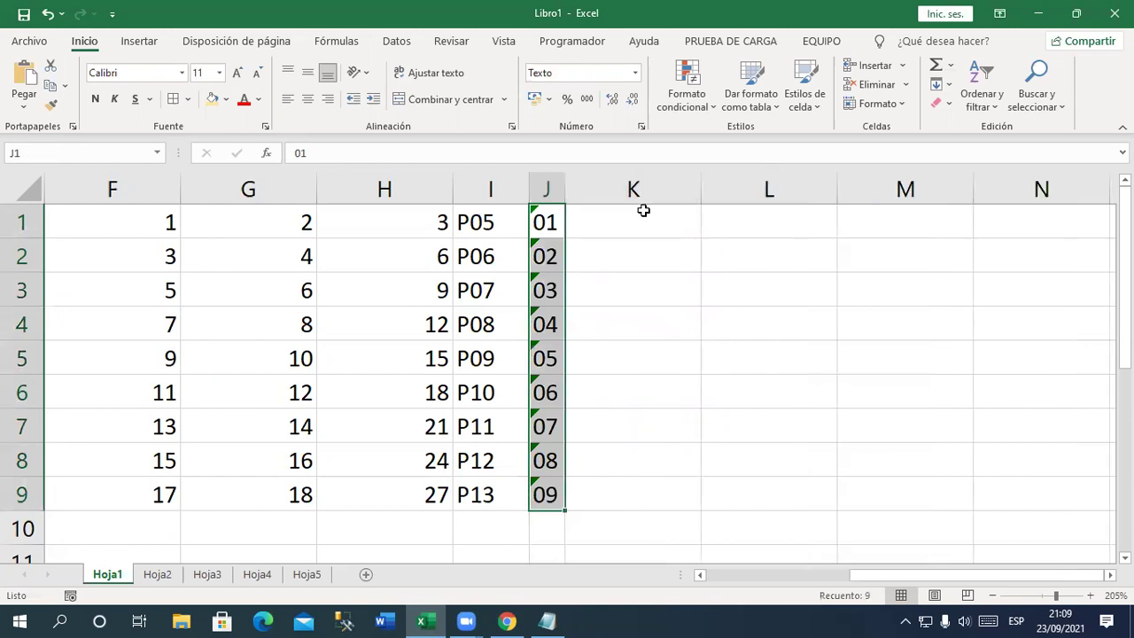
drag(566, 188, 595, 189)
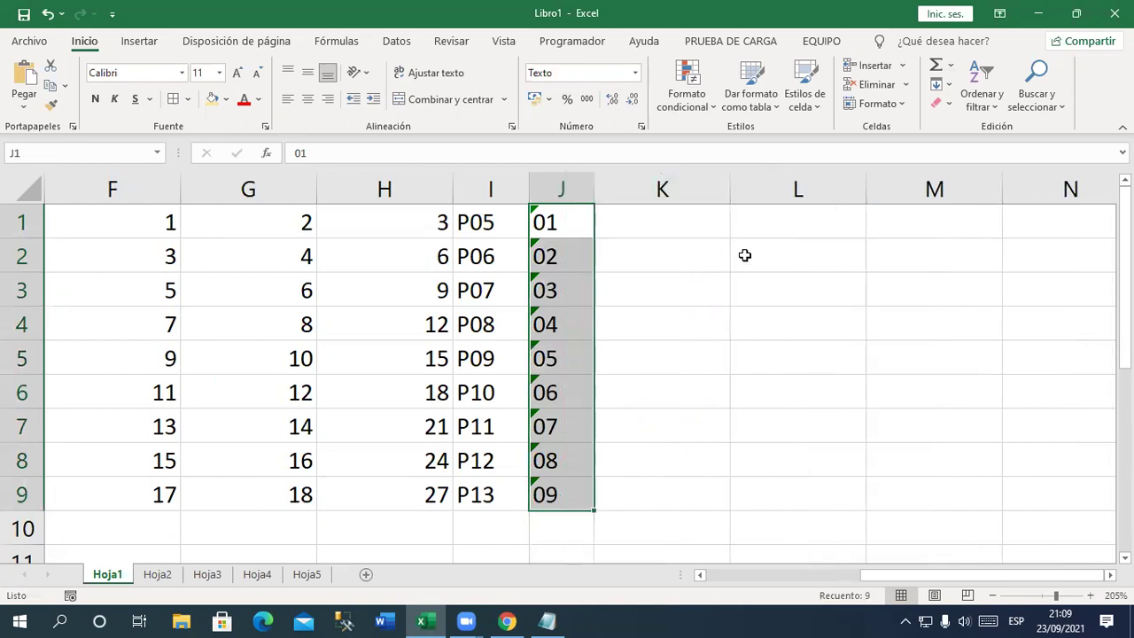
click(664, 214)
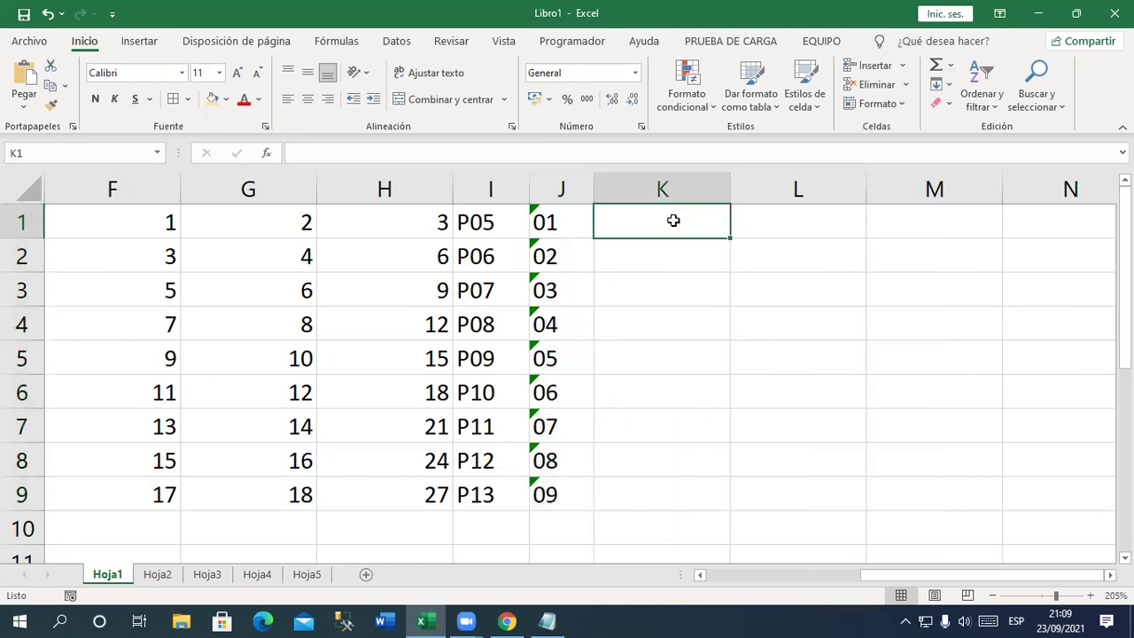
Set the number format of K1:K9 to Texto
drag(674, 221, 685, 490)
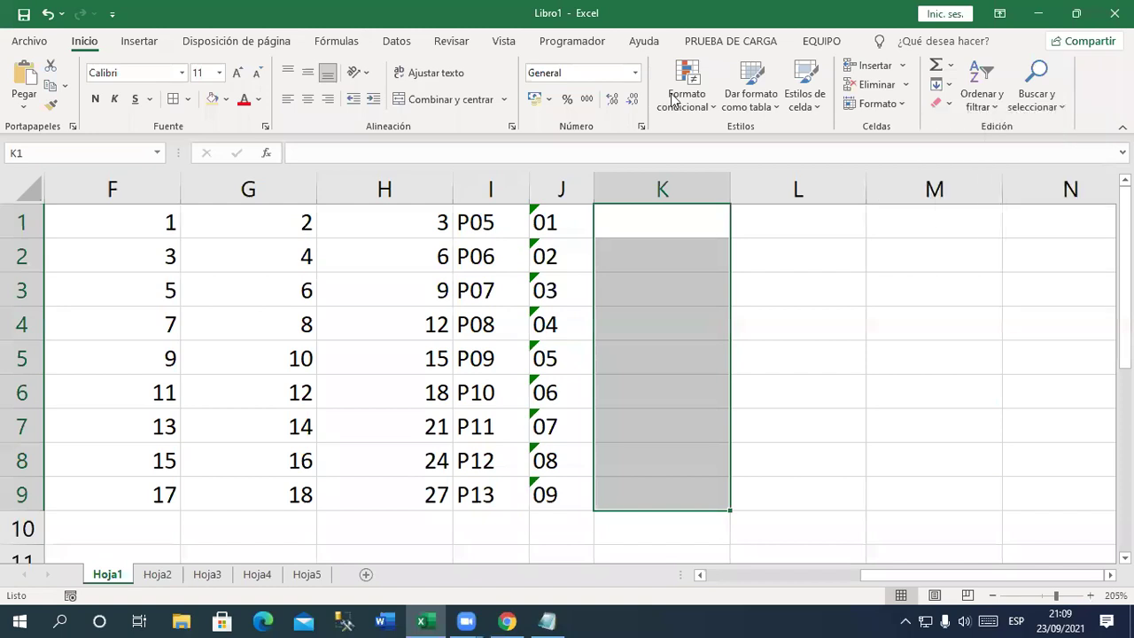
click(634, 73)
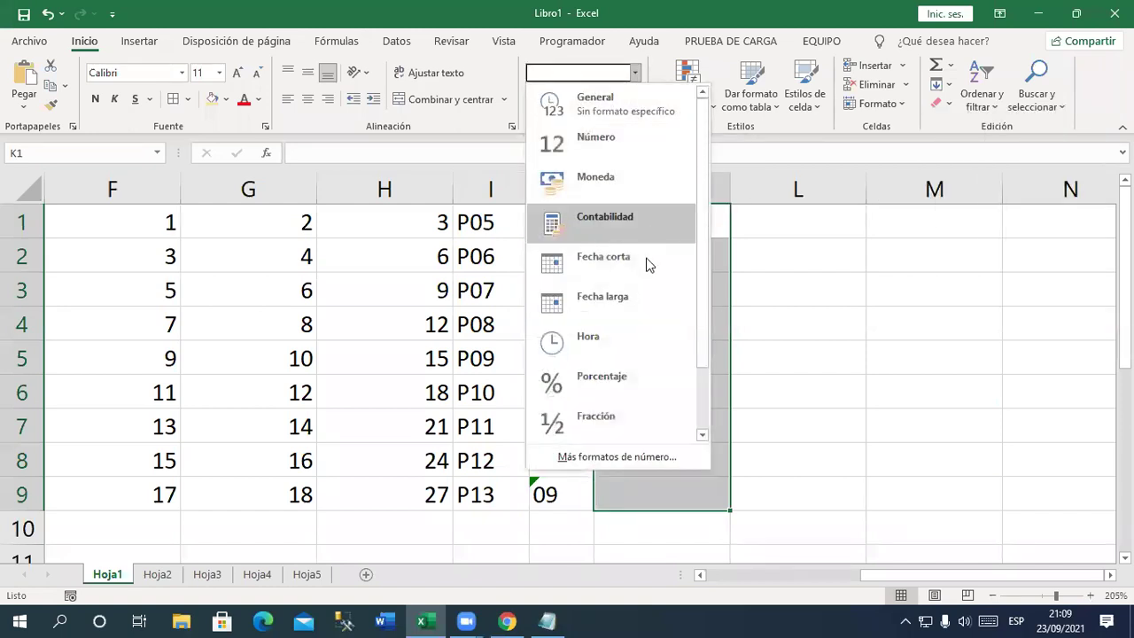
drag(699, 346, 710, 414)
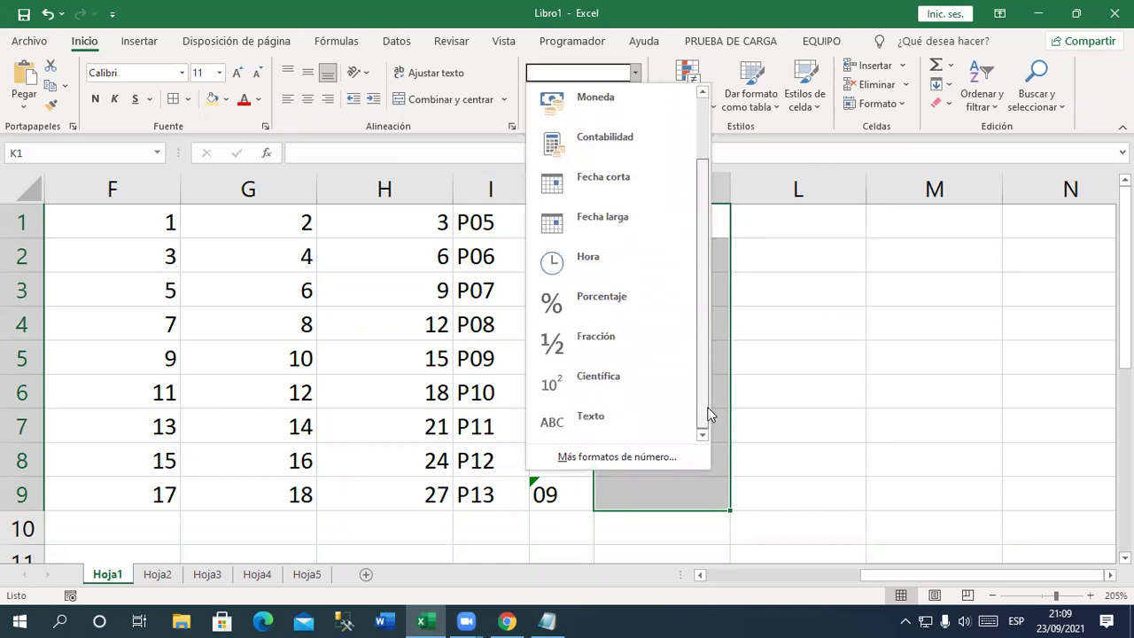
click(621, 430)
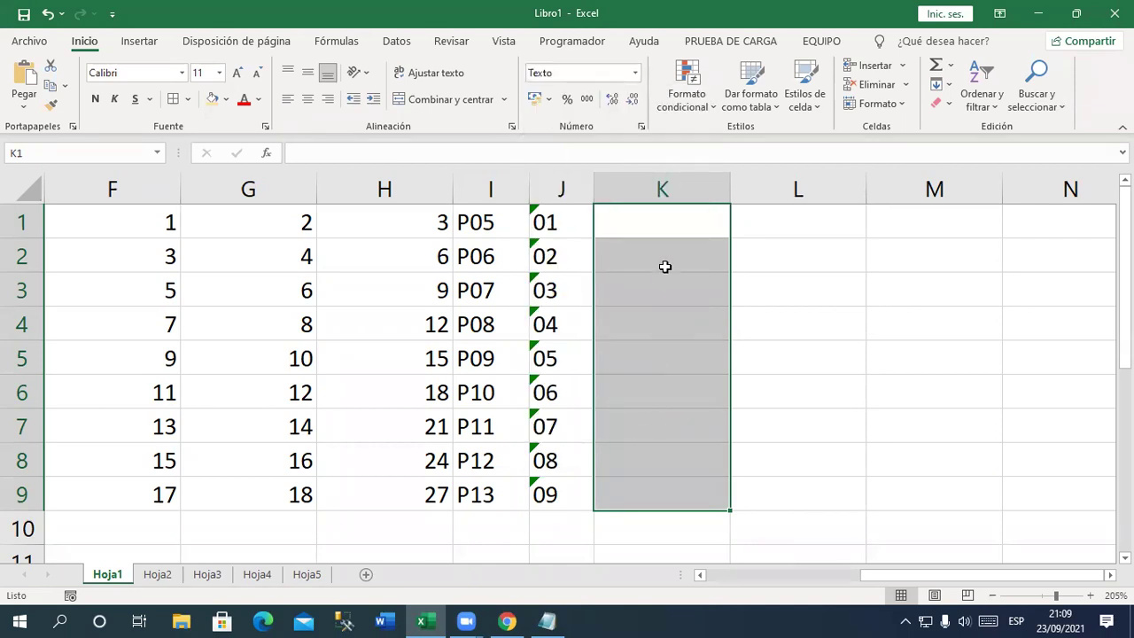
Enter 01 and 02 in K1:K2 and fill the text codes down to 09 in K9
click(674, 219)
text(1)
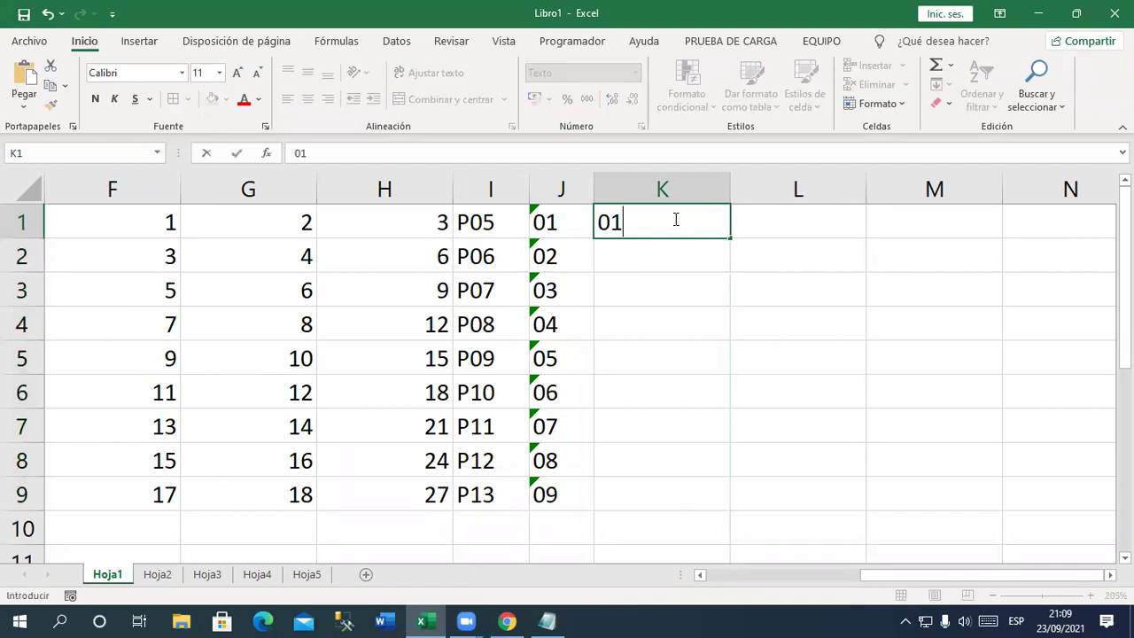
key(Return)
text(02)
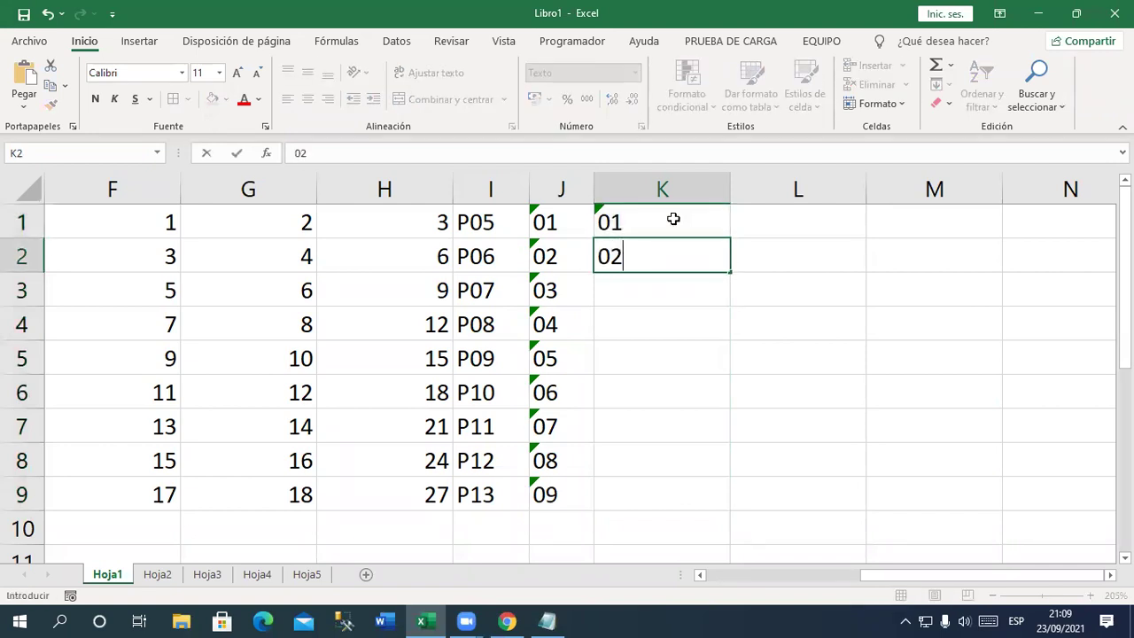
key(Return)
drag(671, 222, 745, 497)
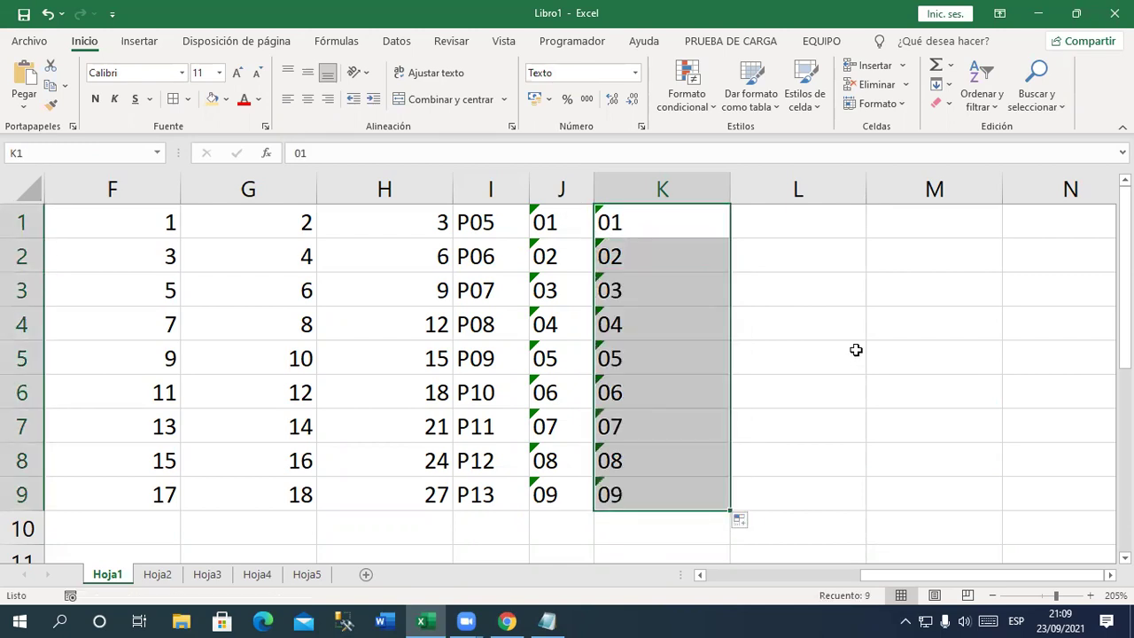
click(636, 73)
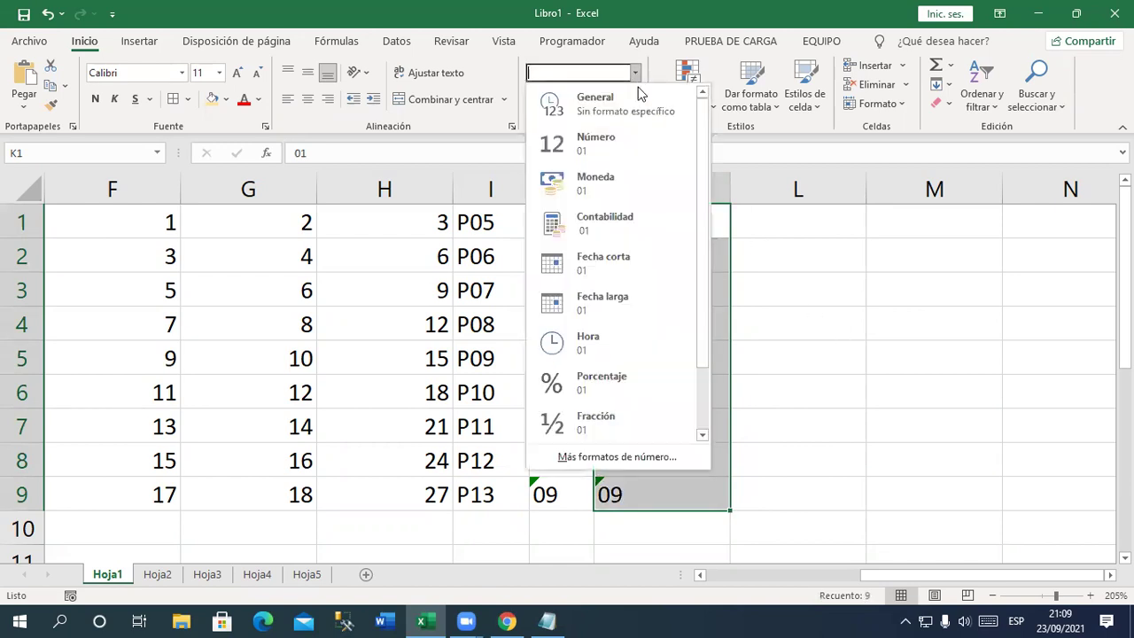
click(663, 457)
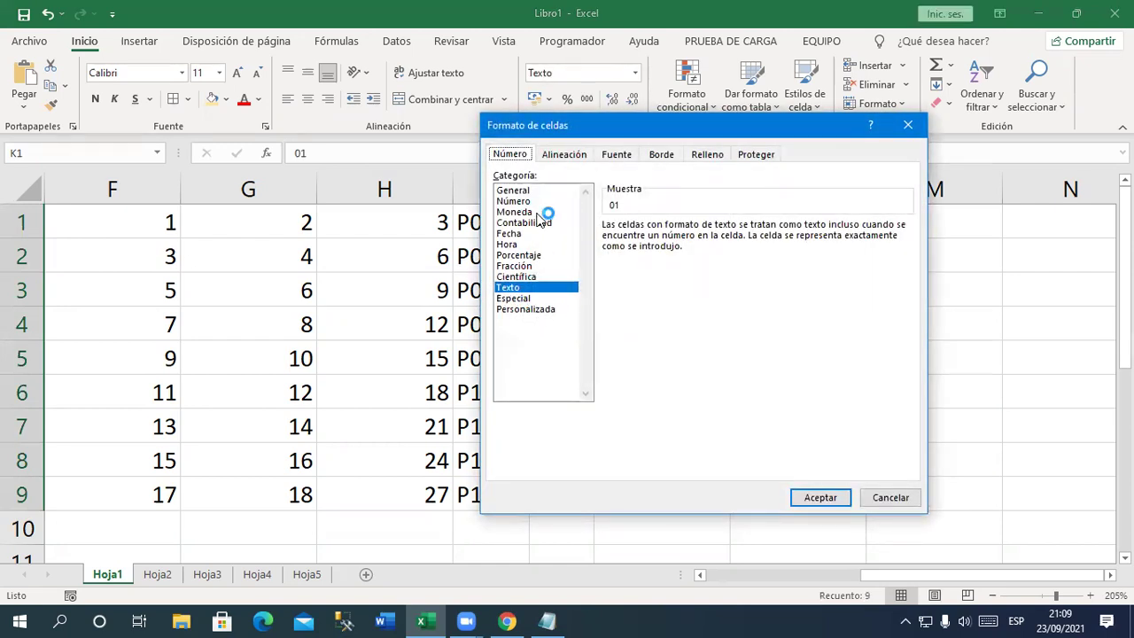
click(549, 309)
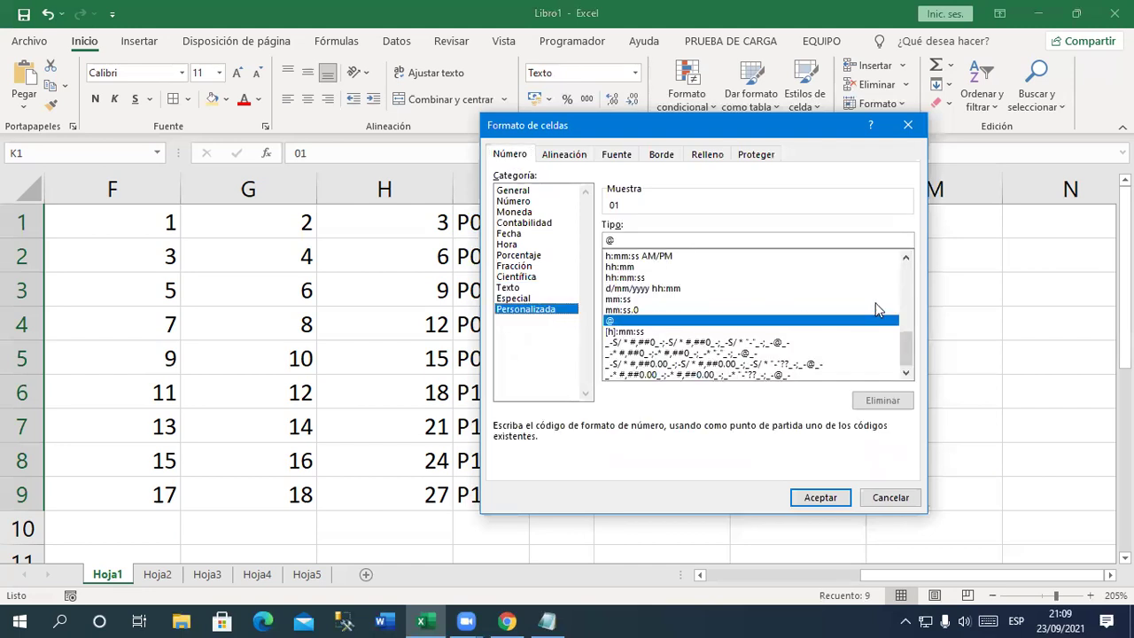
drag(905, 341, 908, 266)
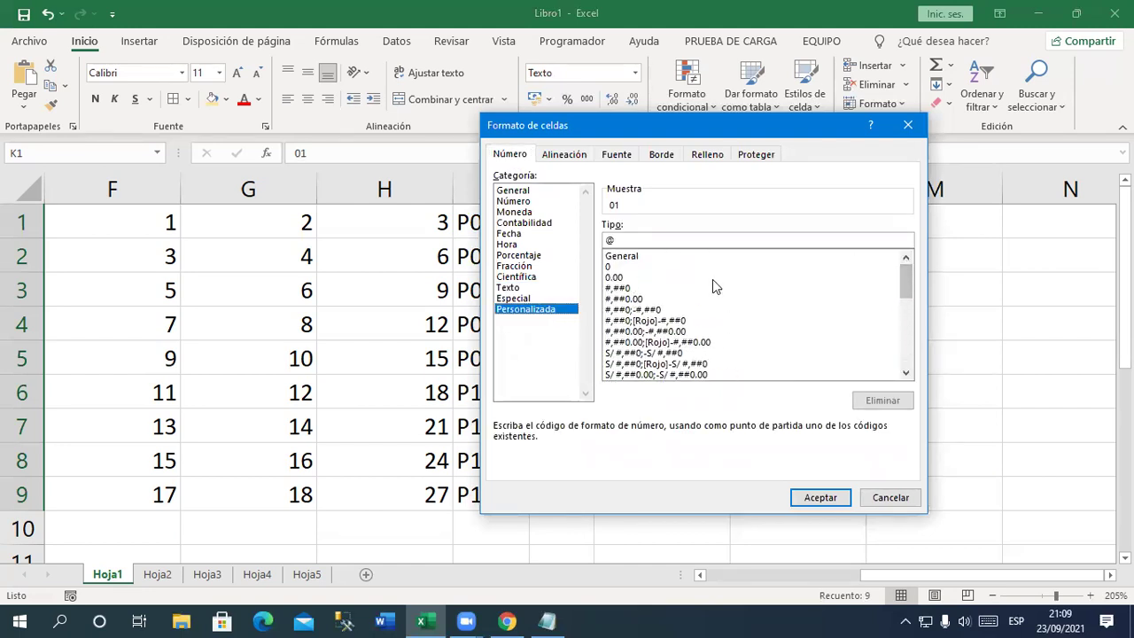
click(889, 502)
click(228, 214)
drag(144, 221, 163, 488)
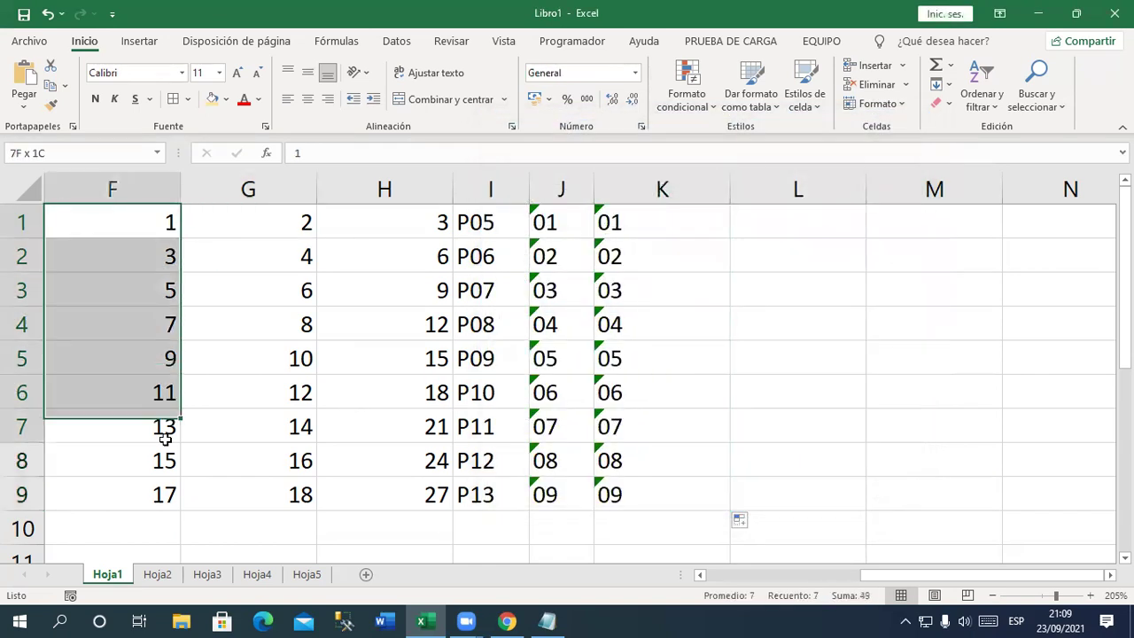
Apply the Personalizada number format 00 to F1:F9 so odd numbers show as 01–17
click(634, 72)
click(617, 456)
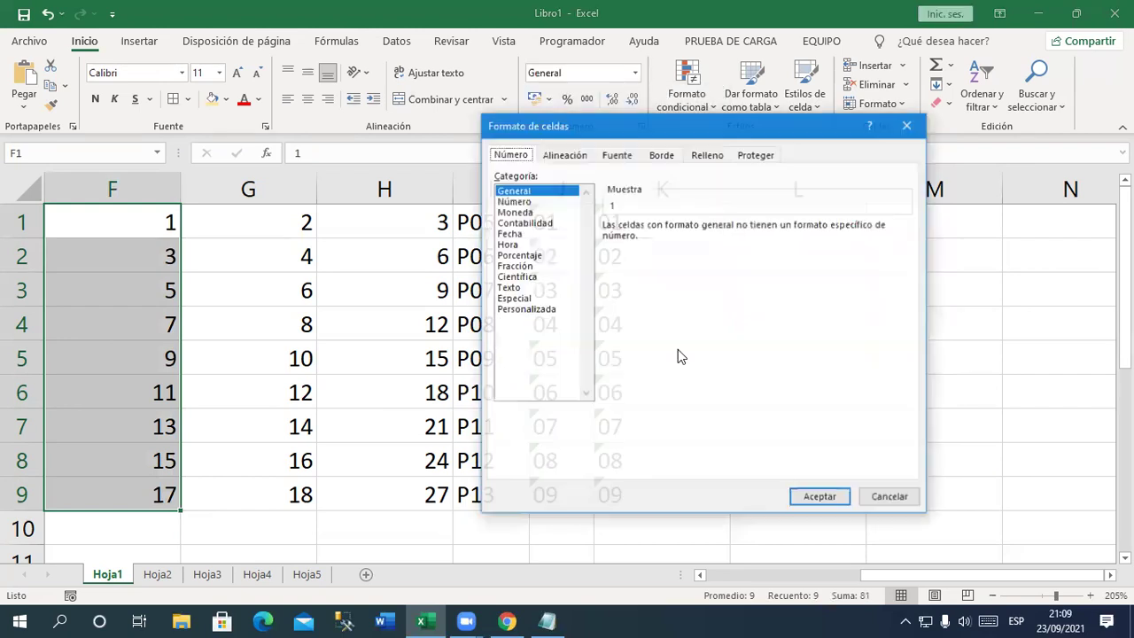
click(560, 311)
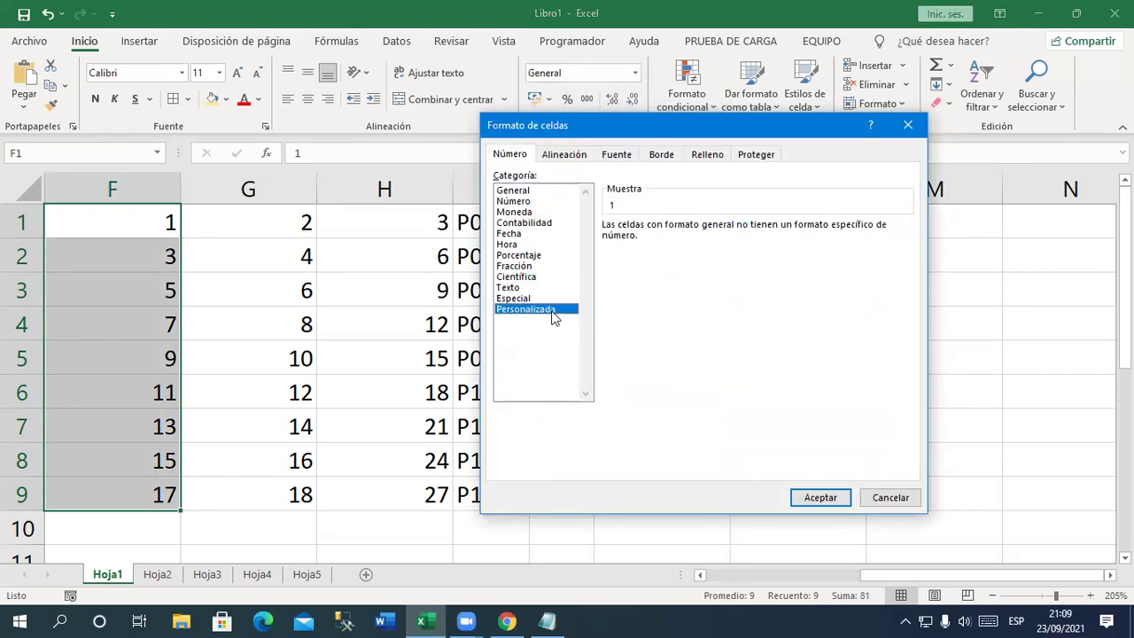
click(670, 267)
click(669, 239)
text(00)
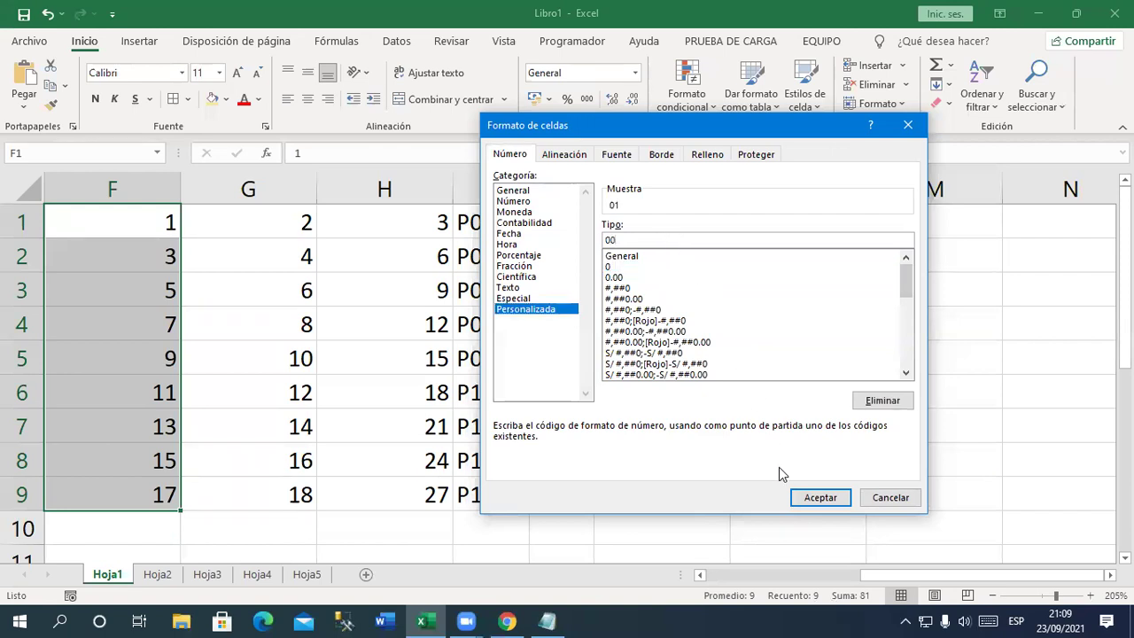
click(801, 497)
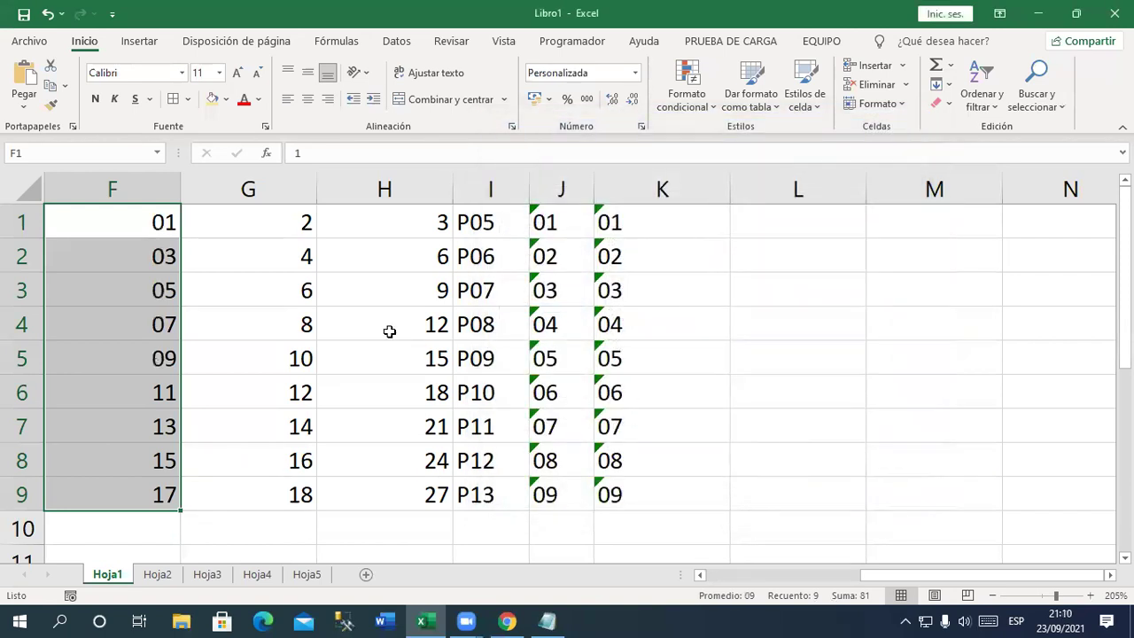
drag(168, 222, 174, 401)
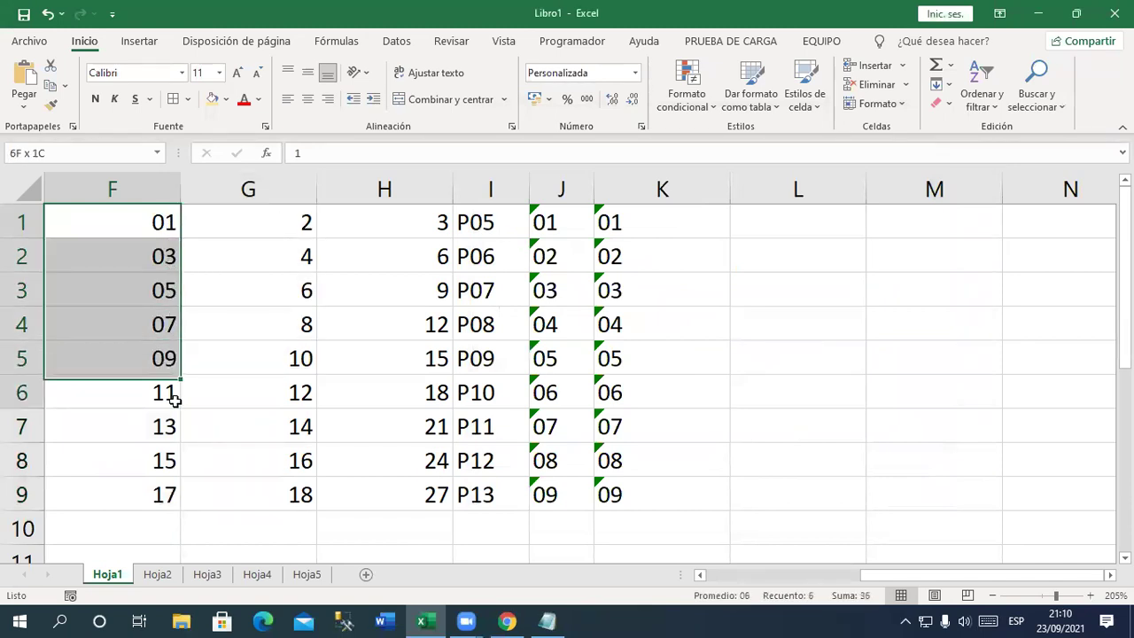
drag(174, 400, 177, 501)
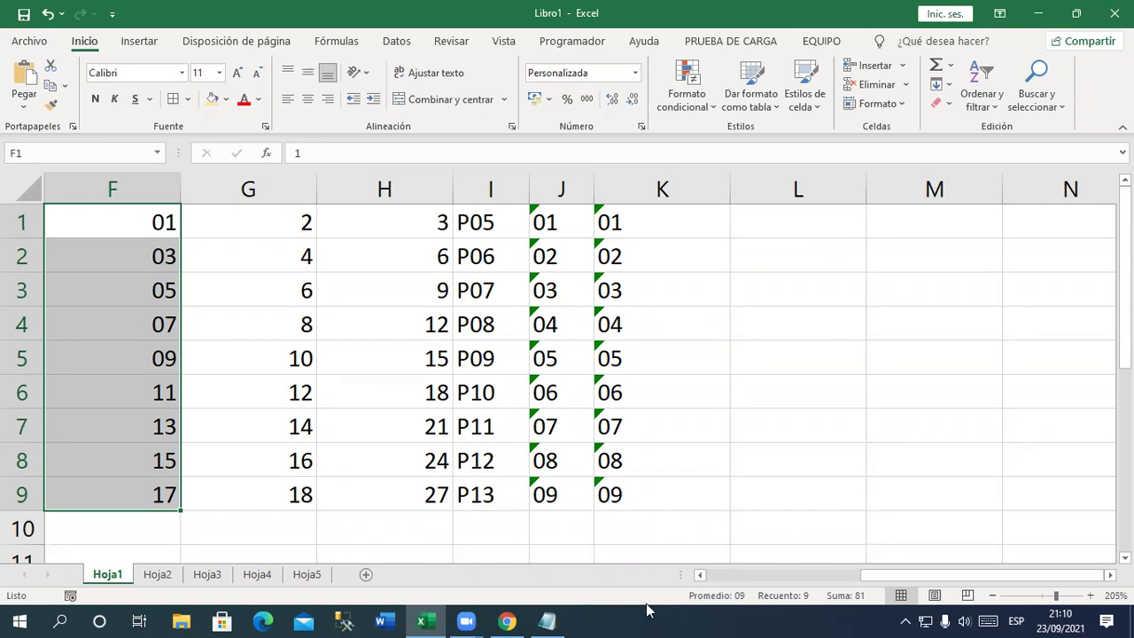
Drag the K/L header border left so column K just fits its 01–09 codes
click(774, 401)
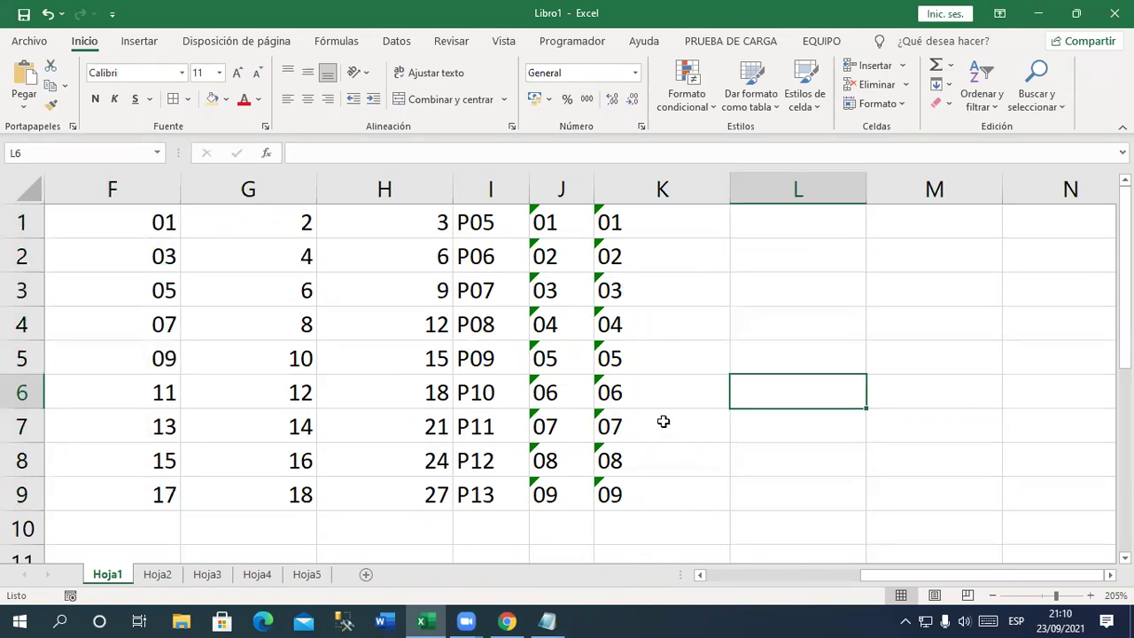
drag(557, 225, 600, 496)
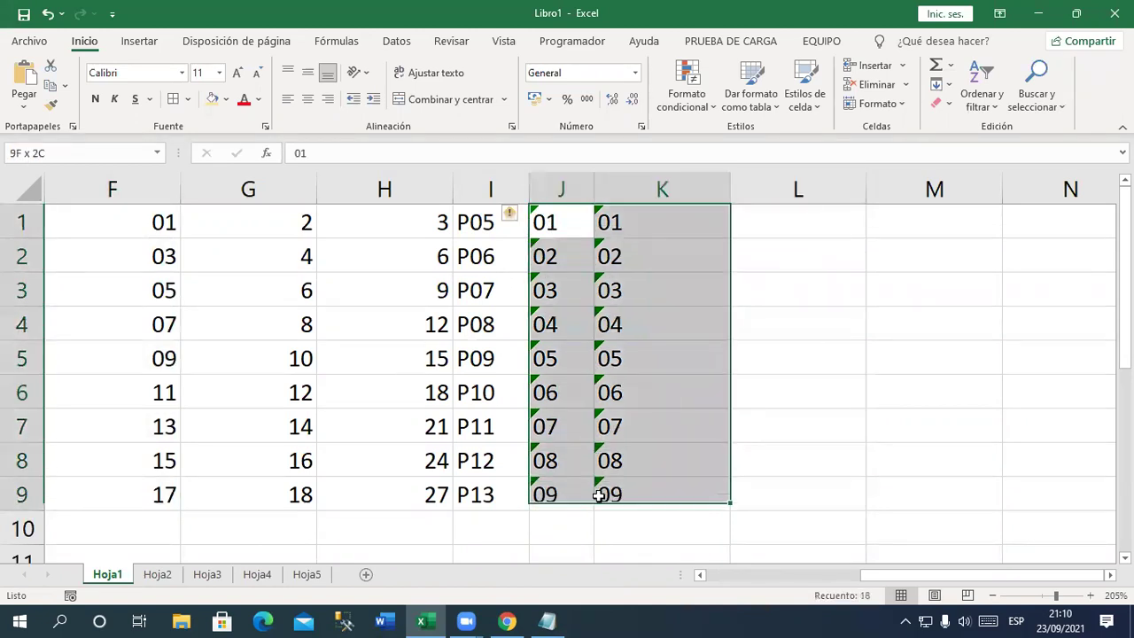
drag(151, 227, 142, 493)
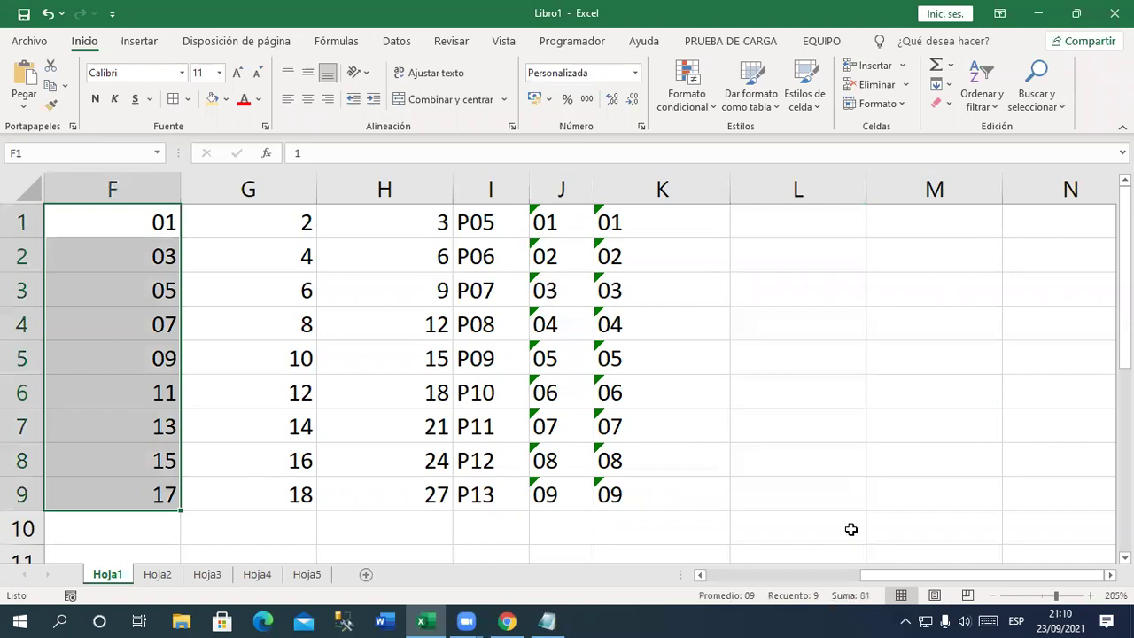
click(771, 399)
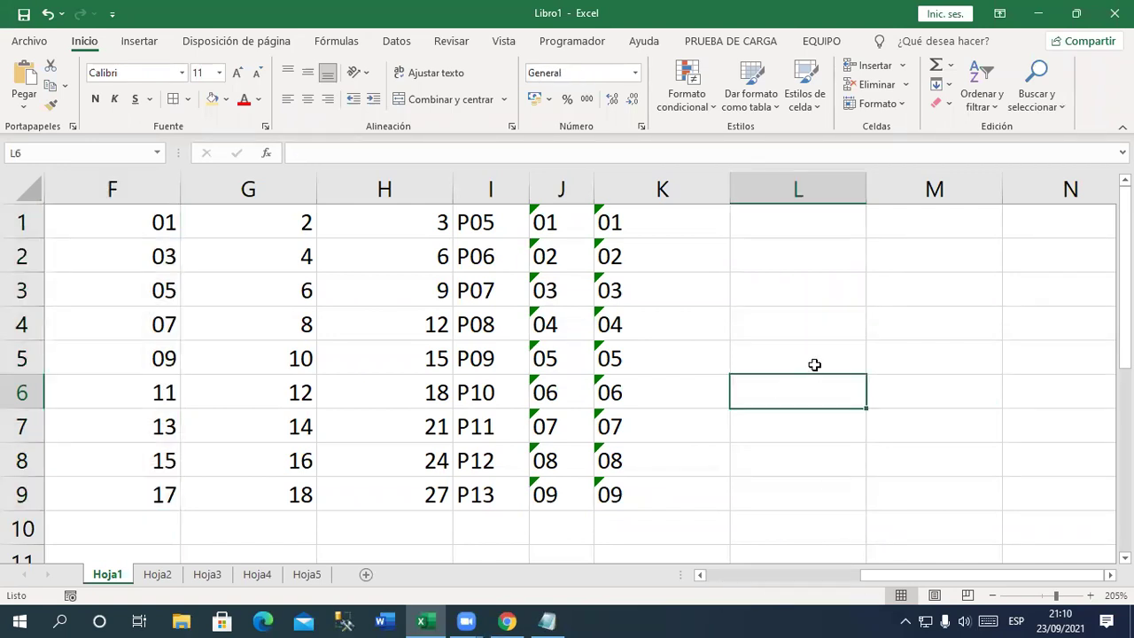
drag(730, 192, 654, 192)
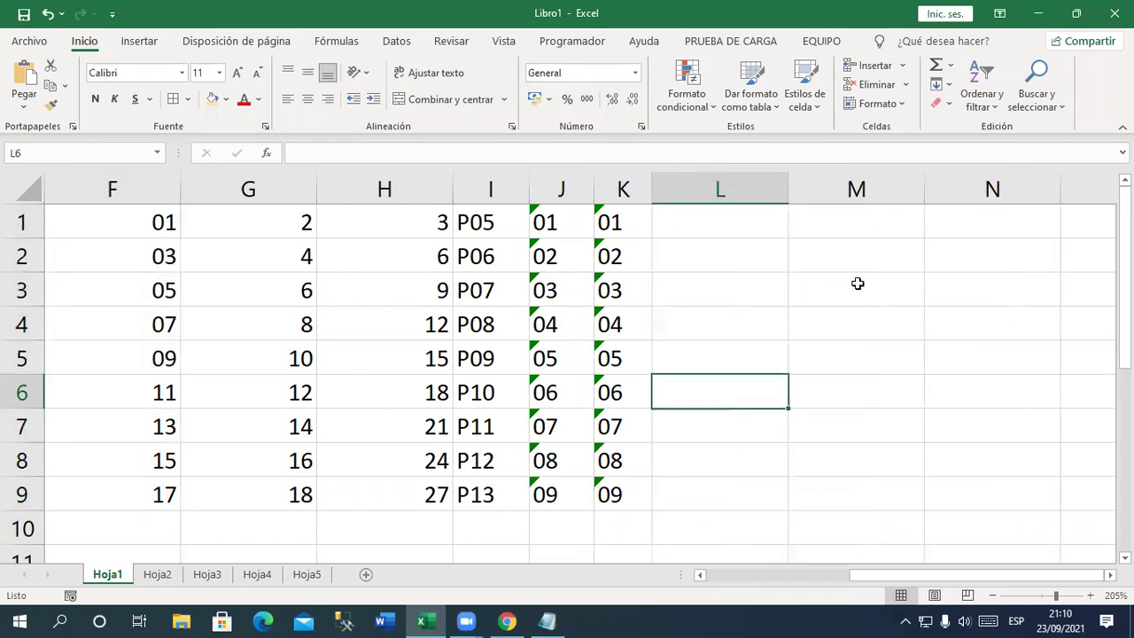
click(715, 233)
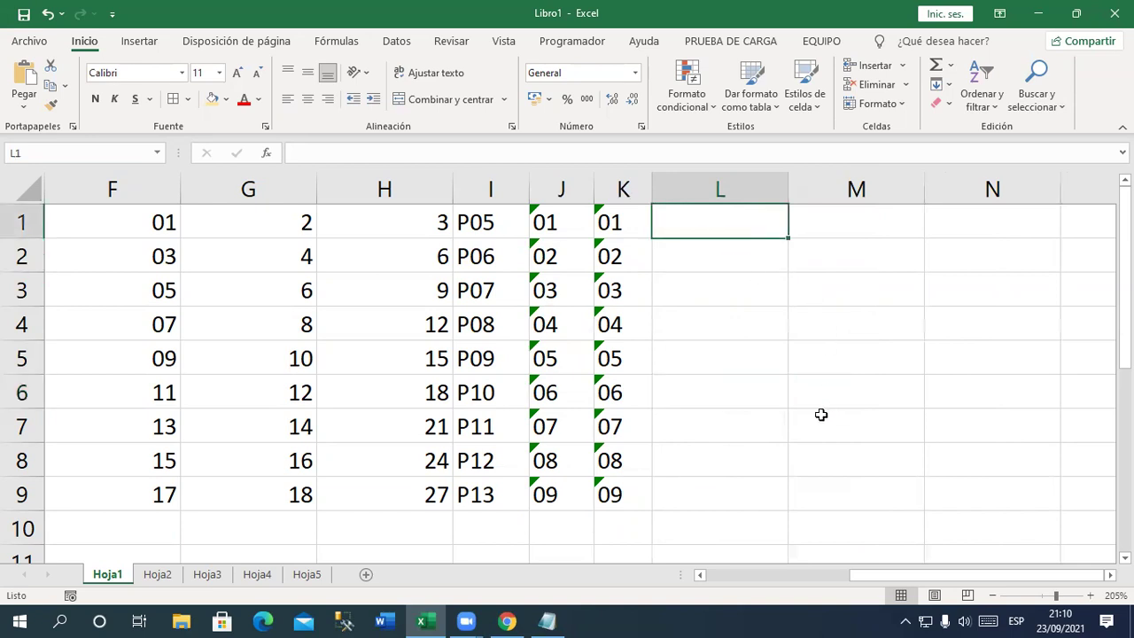
mouse_move(886, 576)
mouse_down()
mouse_move(864, 587)
mouse_move(965, 585)
mouse_up()
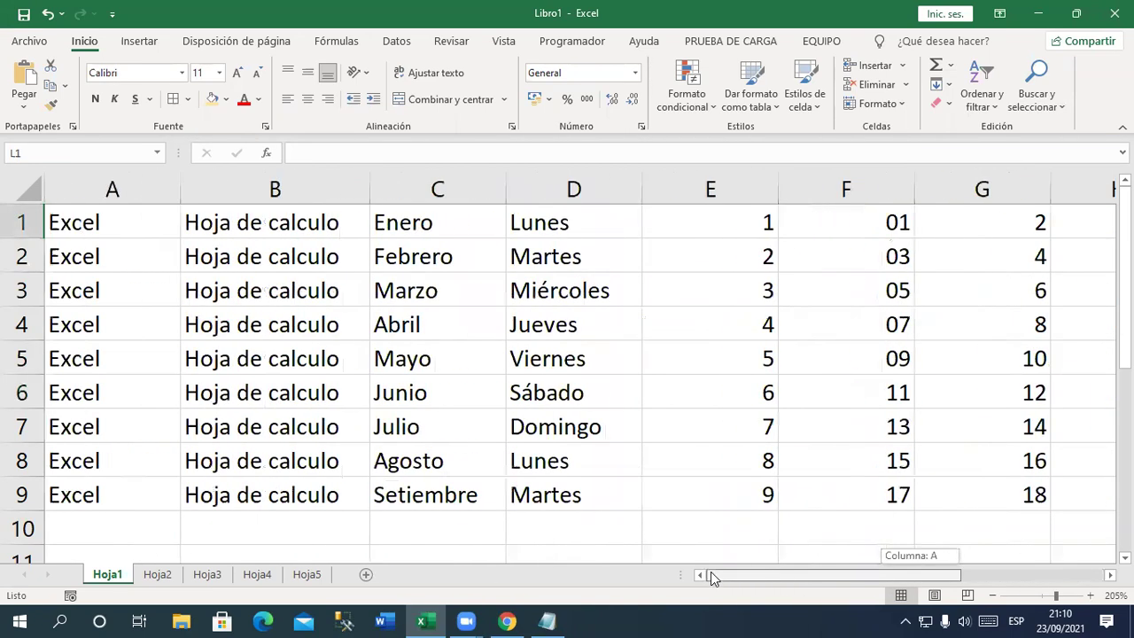
drag(965, 577, 991, 576)
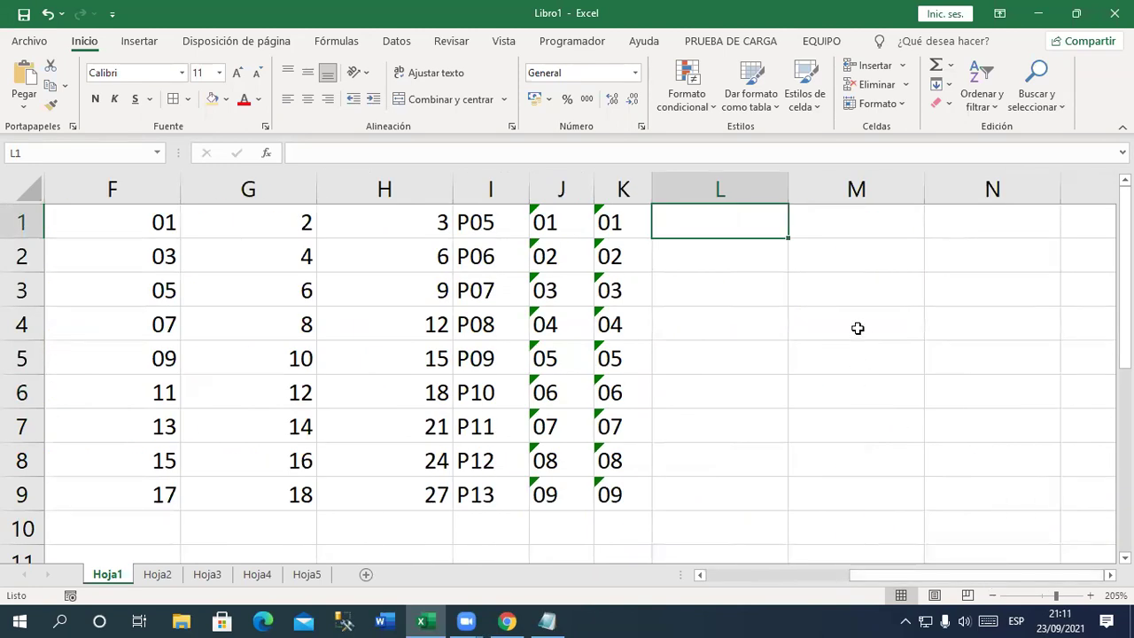
mouse_move(927, 577)
mouse_down()
mouse_move(776, 577)
mouse_move(896, 573)
mouse_up()
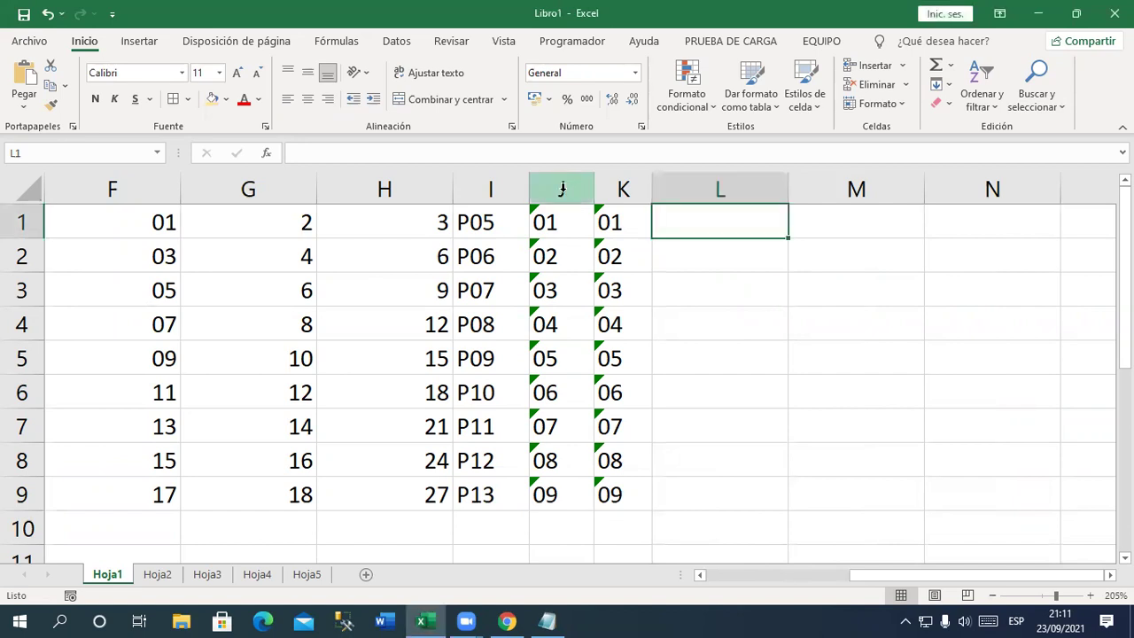
Select the whole of column J and delete its 01–09 text codes
click(563, 187)
click(696, 253)
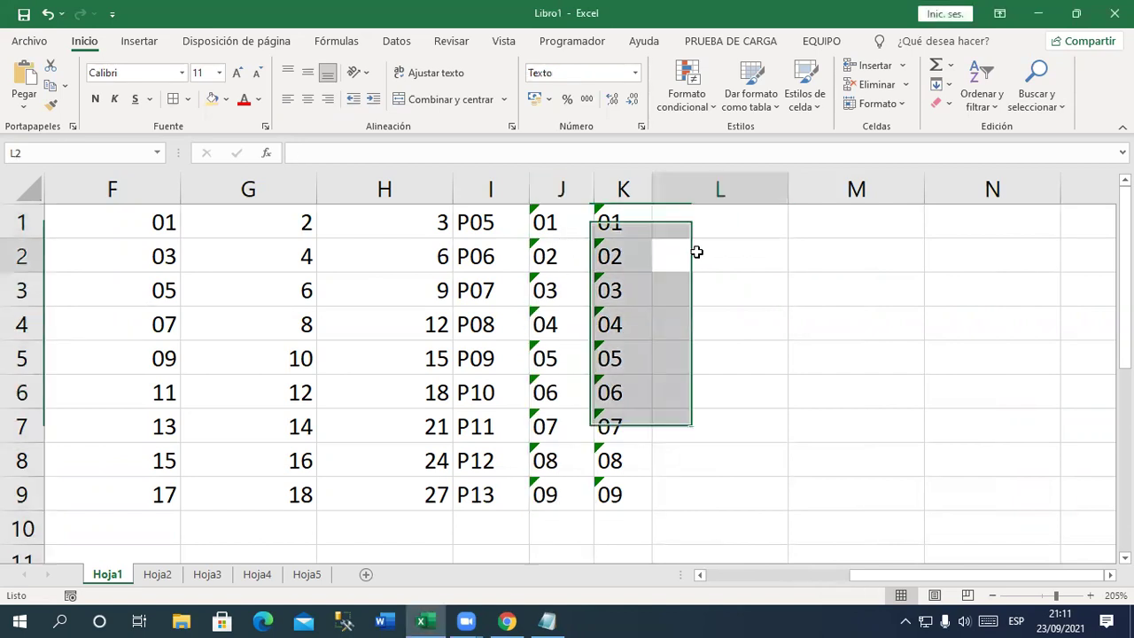
click(560, 186)
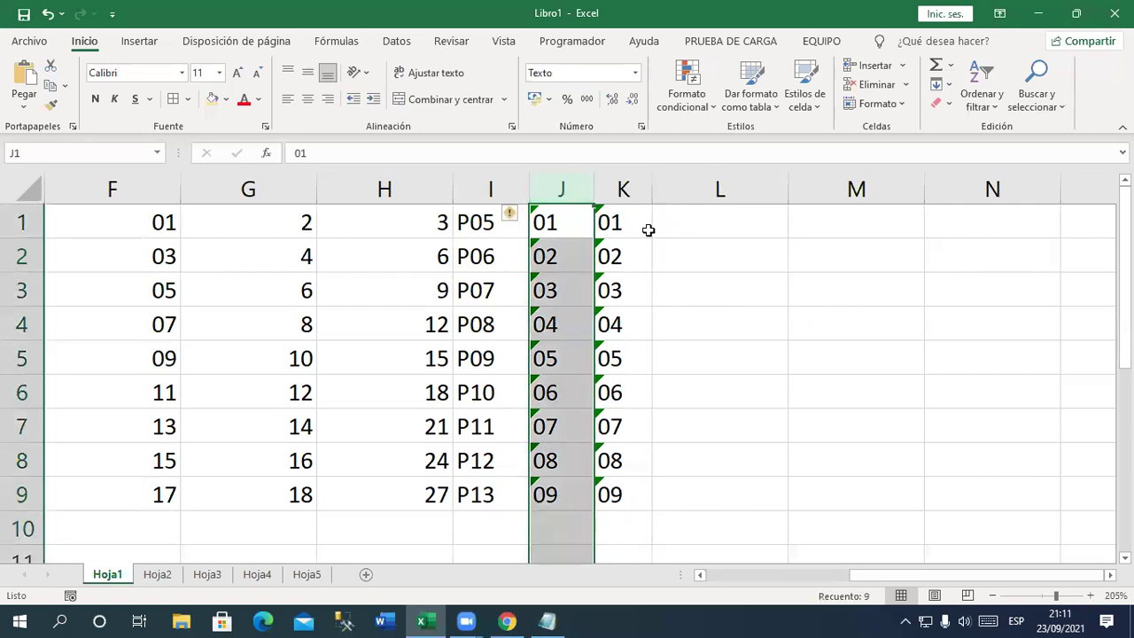
key(Delete)
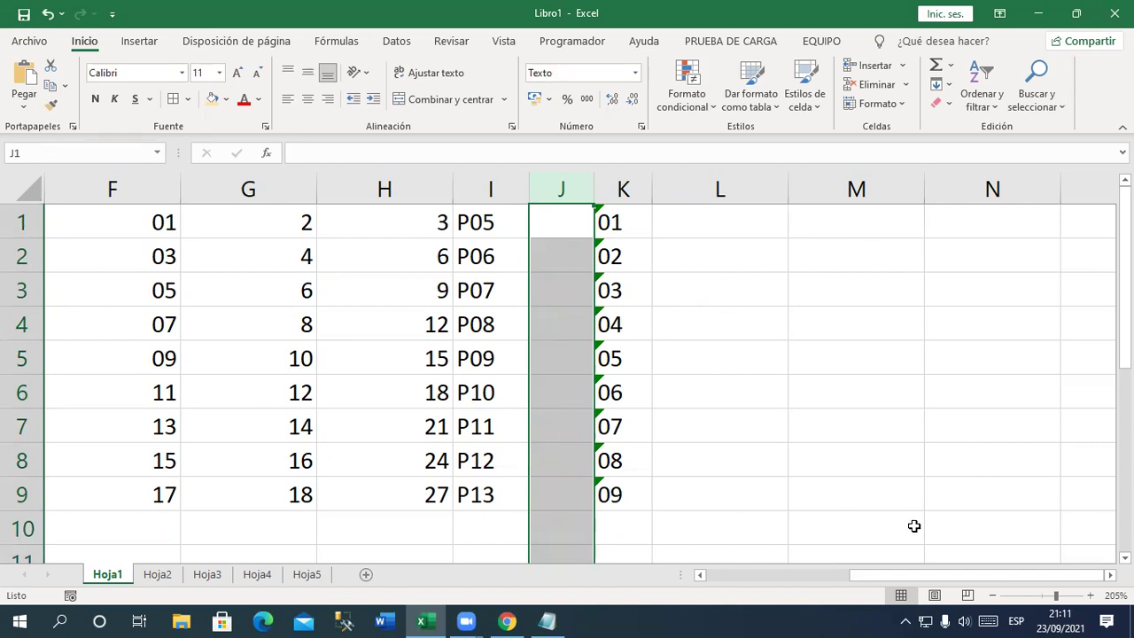
drag(893, 576, 691, 571)
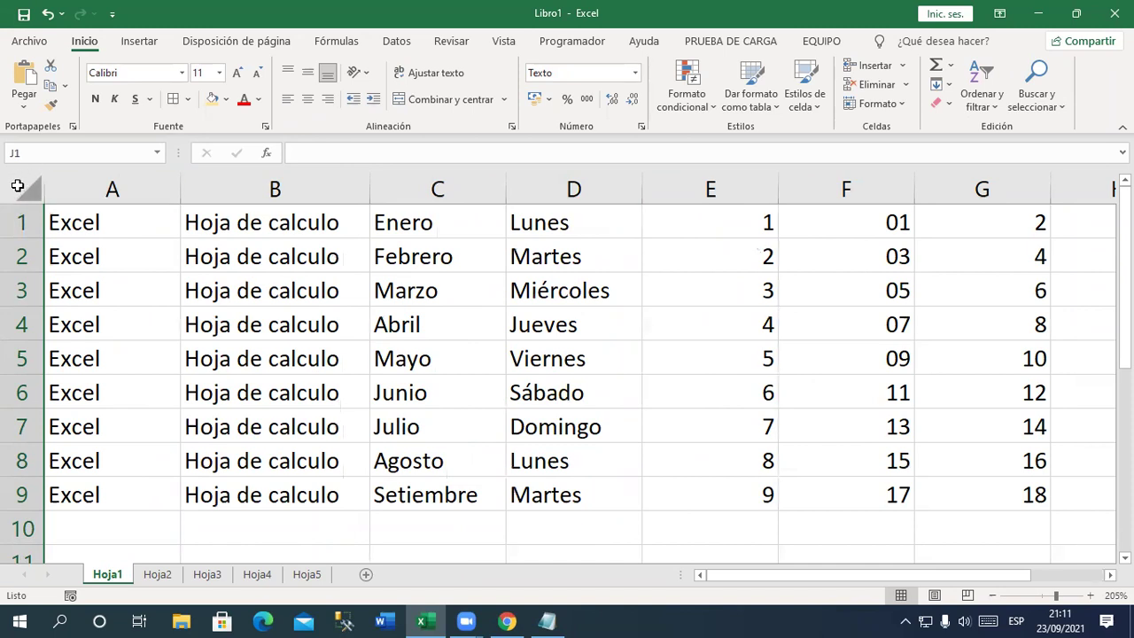
Erase every cell on the sheet, then undo to restore the data
click(17, 187)
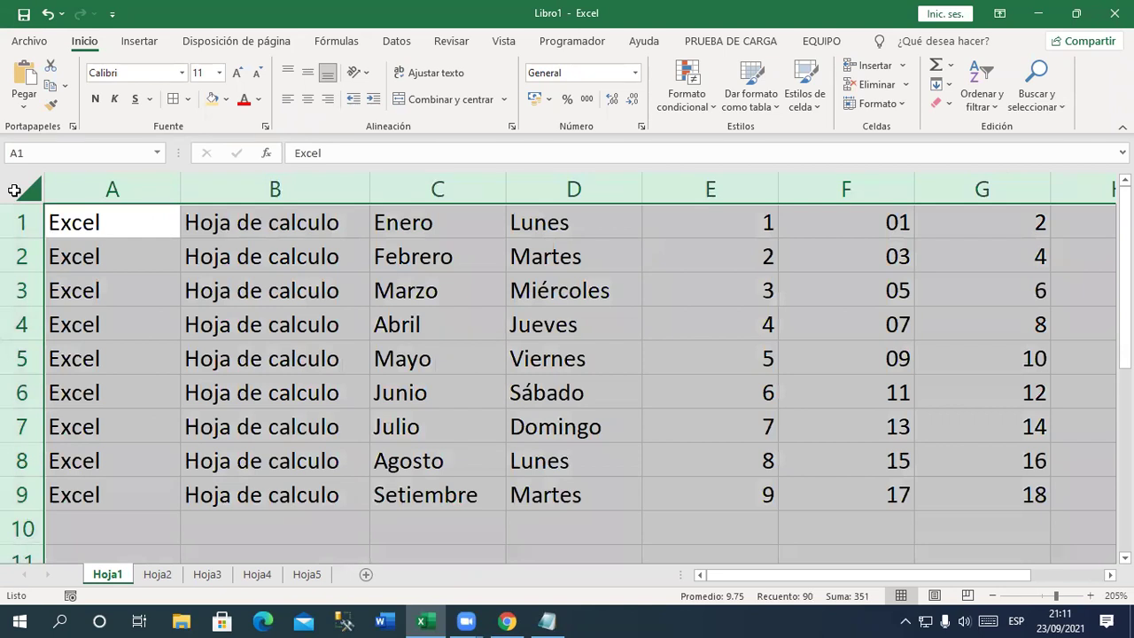
key(Delete)
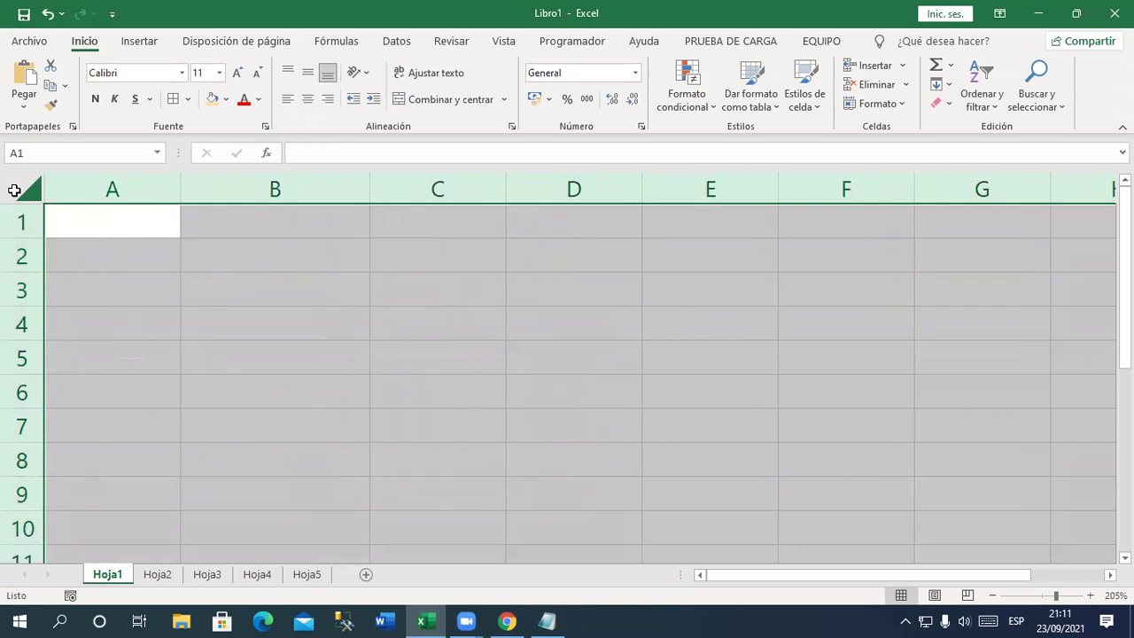
click(324, 256)
drag(530, 302, 535, 309)
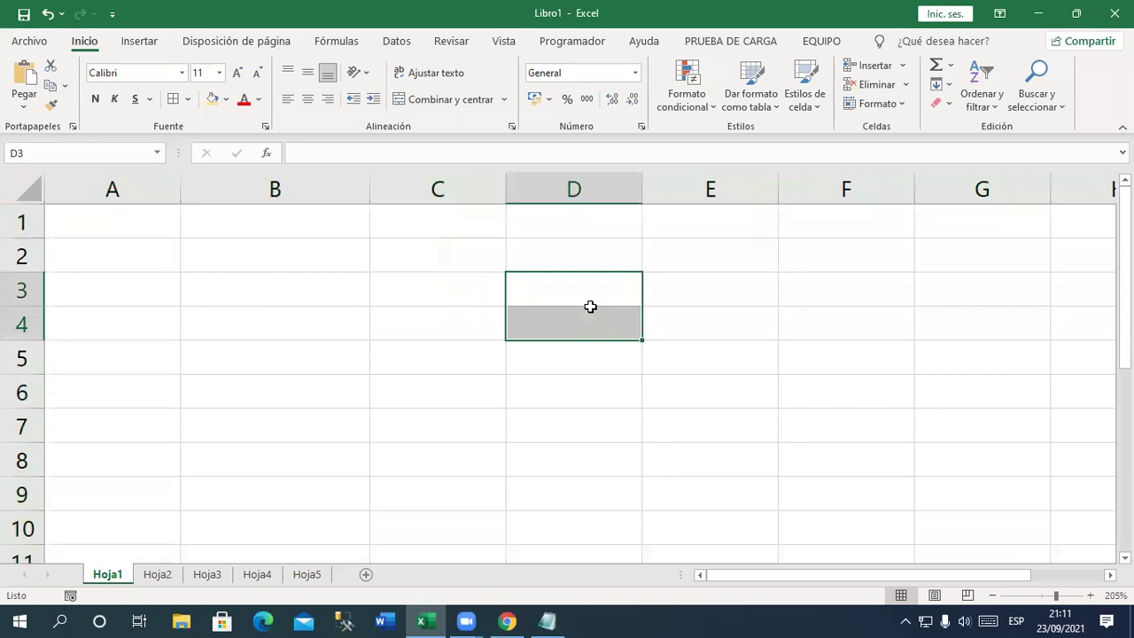
key(ctrl+z)
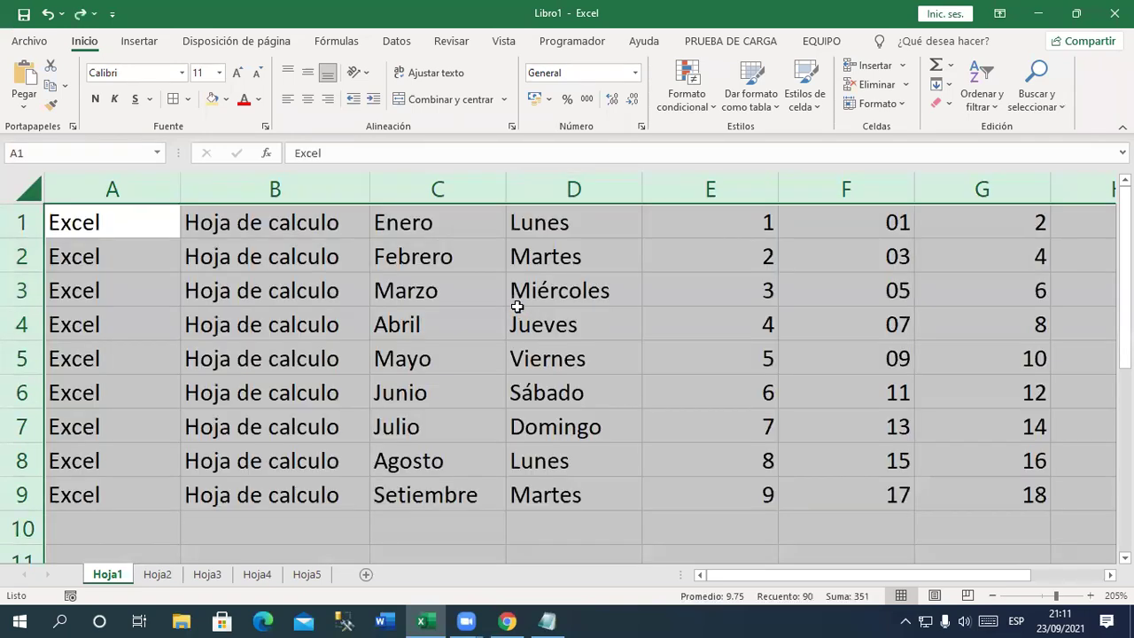
Select the empty cells L1:L9 and bring up the number format list
ctrl+scroll(517, 306, down, 2)
click(485, 449)
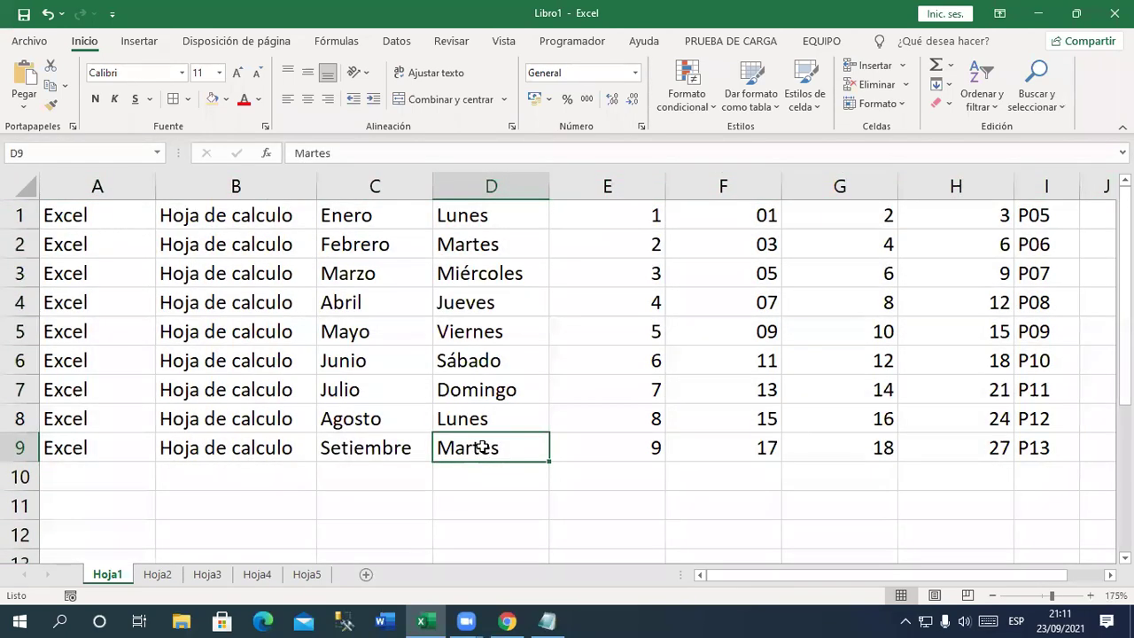
drag(654, 213, 657, 440)
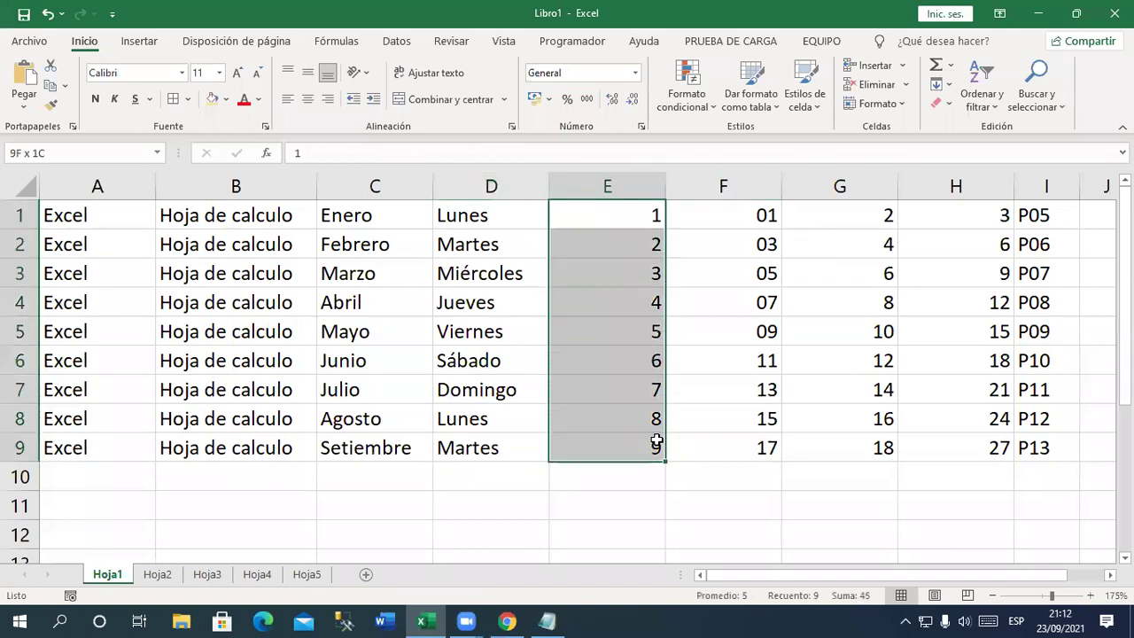
drag(753, 218, 756, 447)
click(838, 477)
drag(1060, 575, 1099, 582)
click(738, 223)
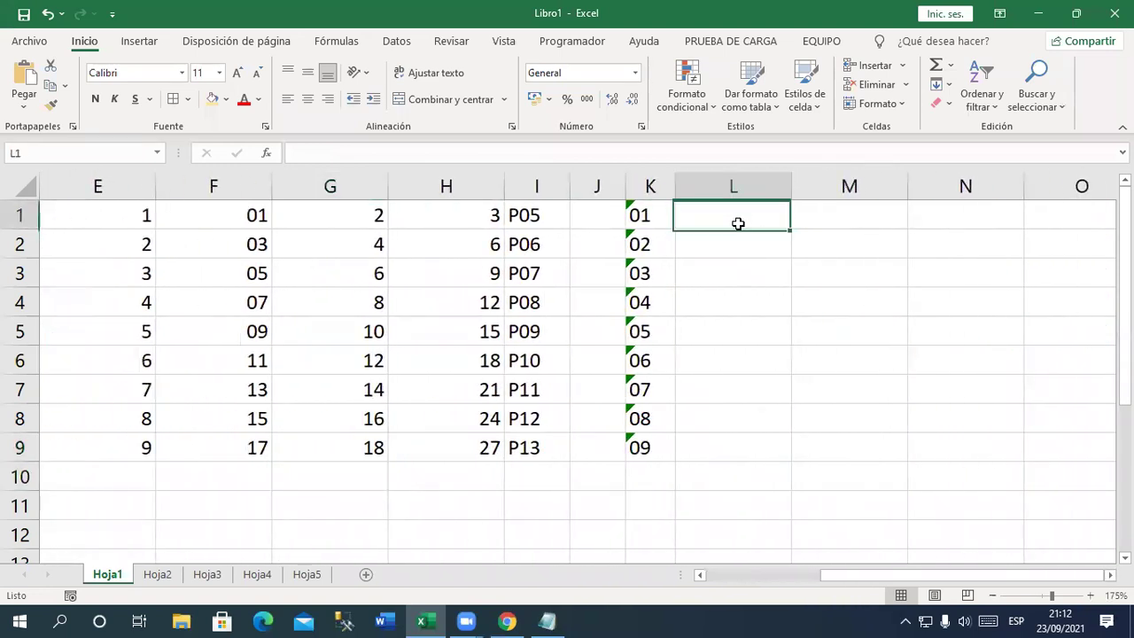
drag(739, 223, 752, 448)
click(635, 73)
mouse_move(703, 315)
mouse_down()
mouse_move(706, 365)
mouse_move(691, 401)
mouse_up()
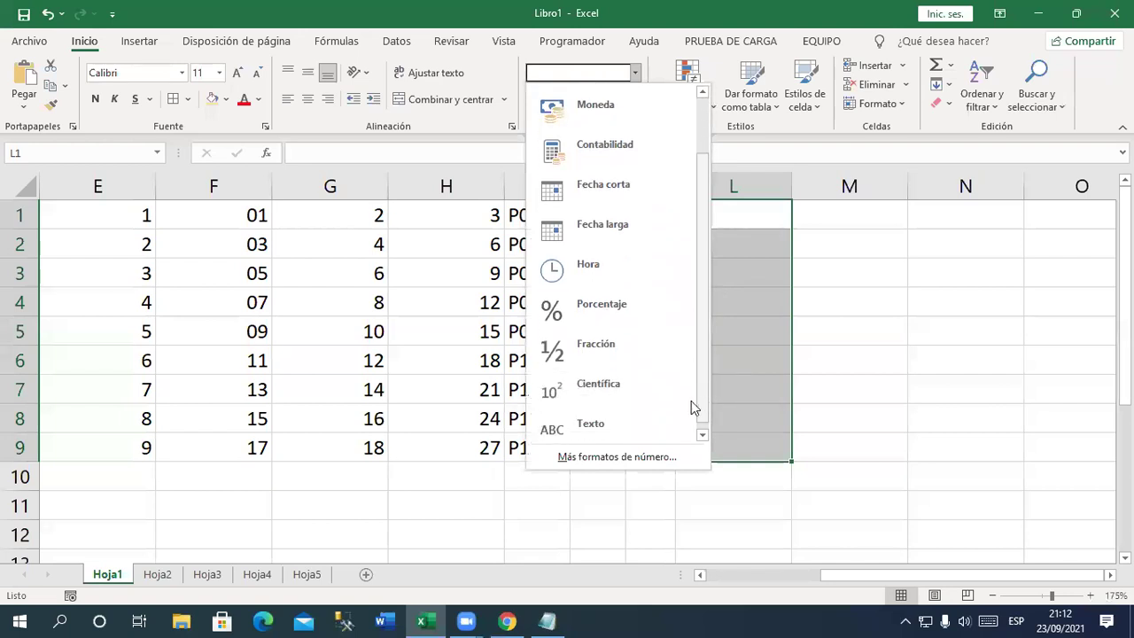
Format L1:L9 as Texto and enter 01, 02, 03 in L1:L3
click(632, 442)
click(737, 230)
text(0)
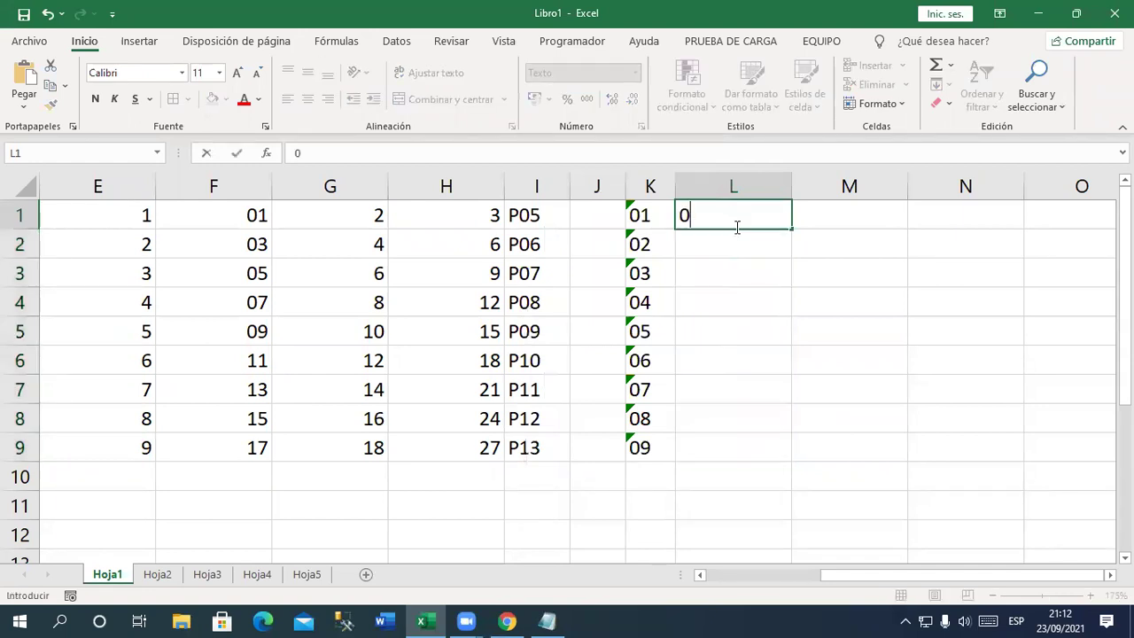
text(1)
key(Return)
text(02)
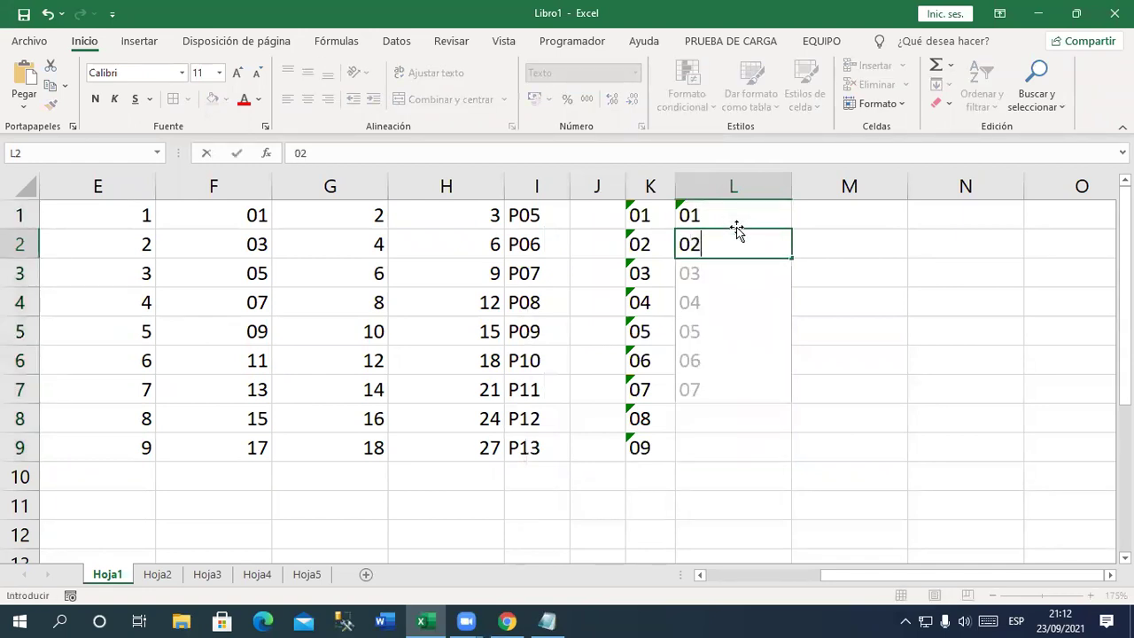
key(Return)
text(03)
key(Return)
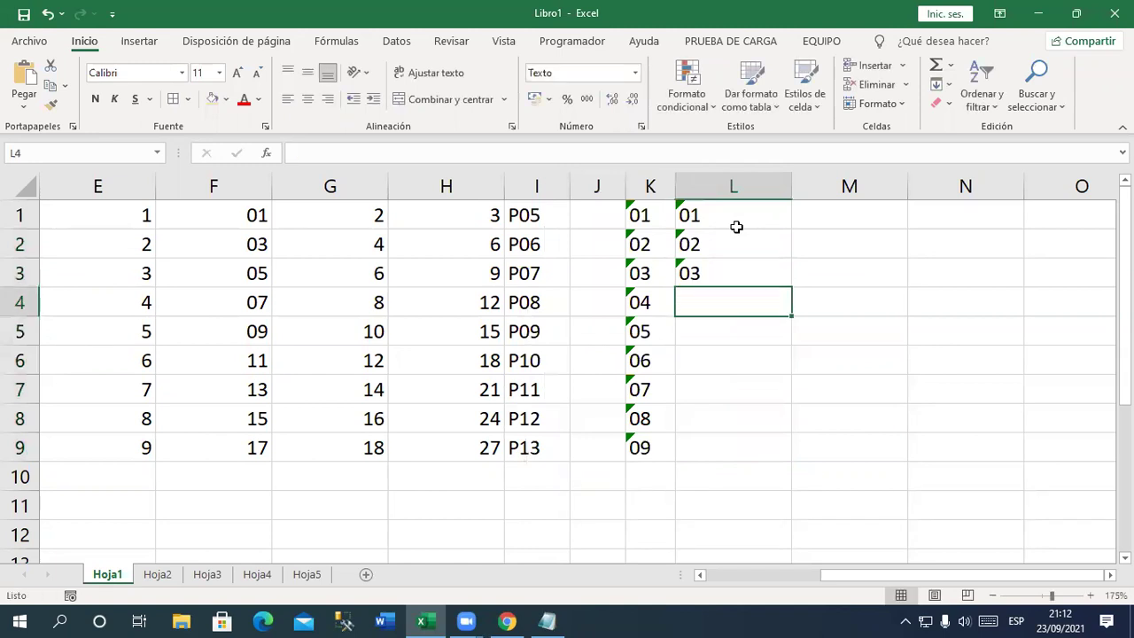
Enter 01 and 02 in cells M1 and M2
click(835, 229)
text(0)
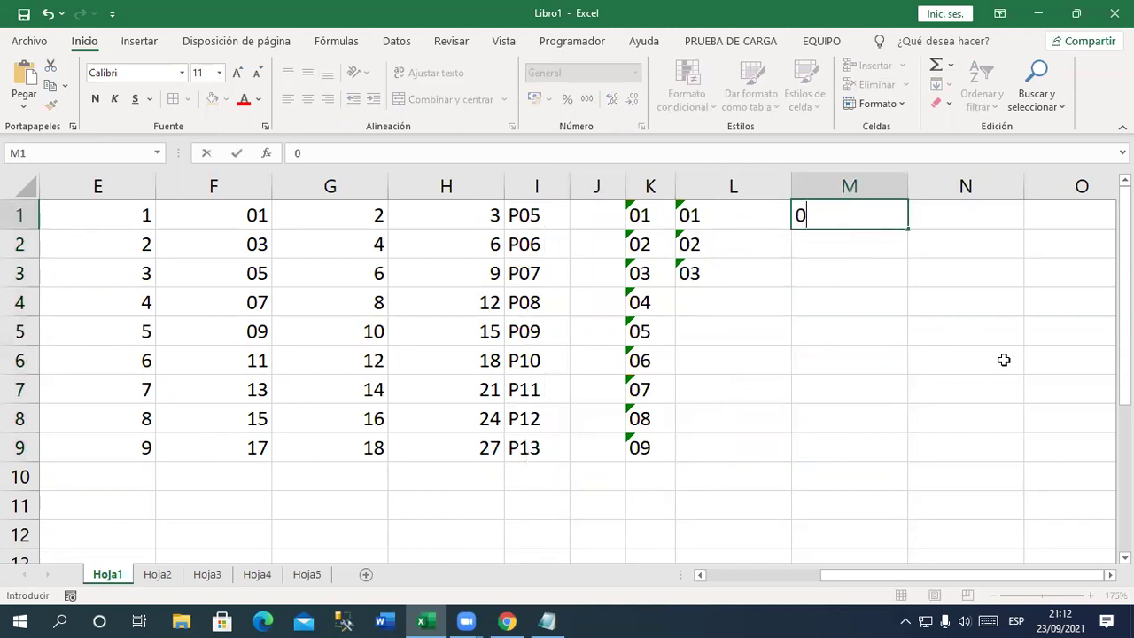
text(1)
key(Return)
text(0)
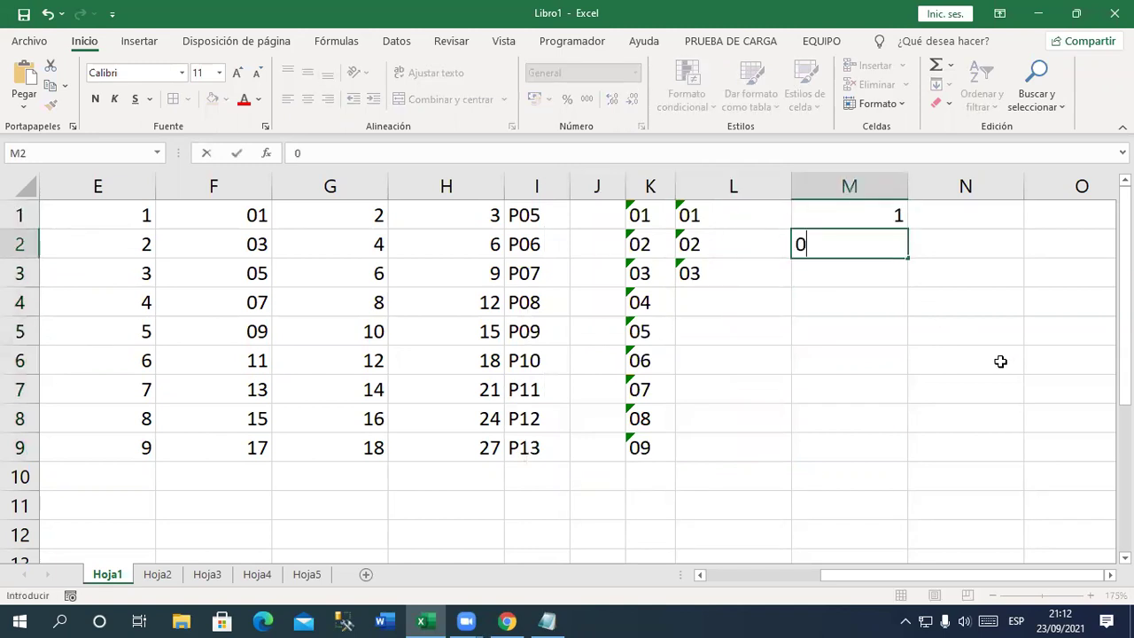
text(2)
key(Return)
Extend the L column series down to 09 in L9
drag(725, 202, 739, 448)
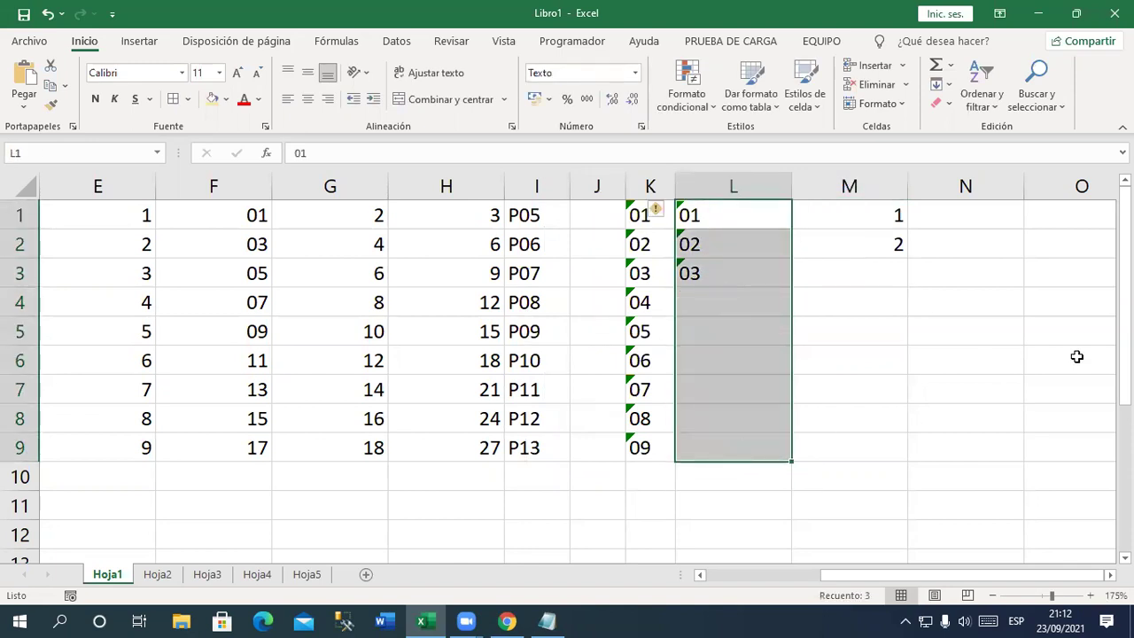
drag(722, 225, 727, 243)
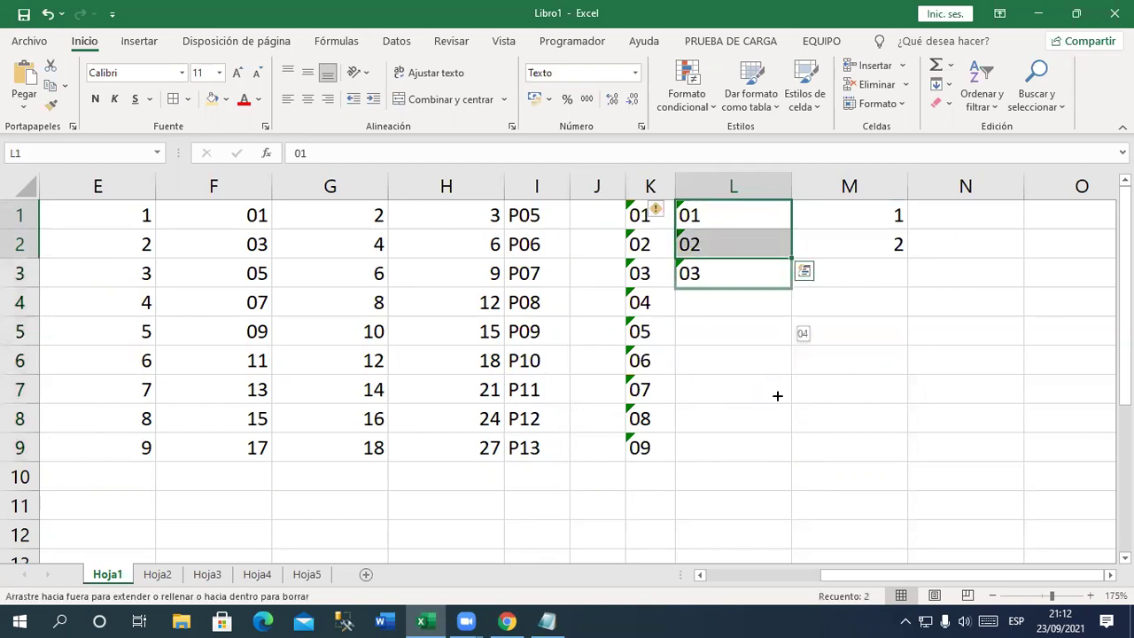
drag(792, 260, 785, 458)
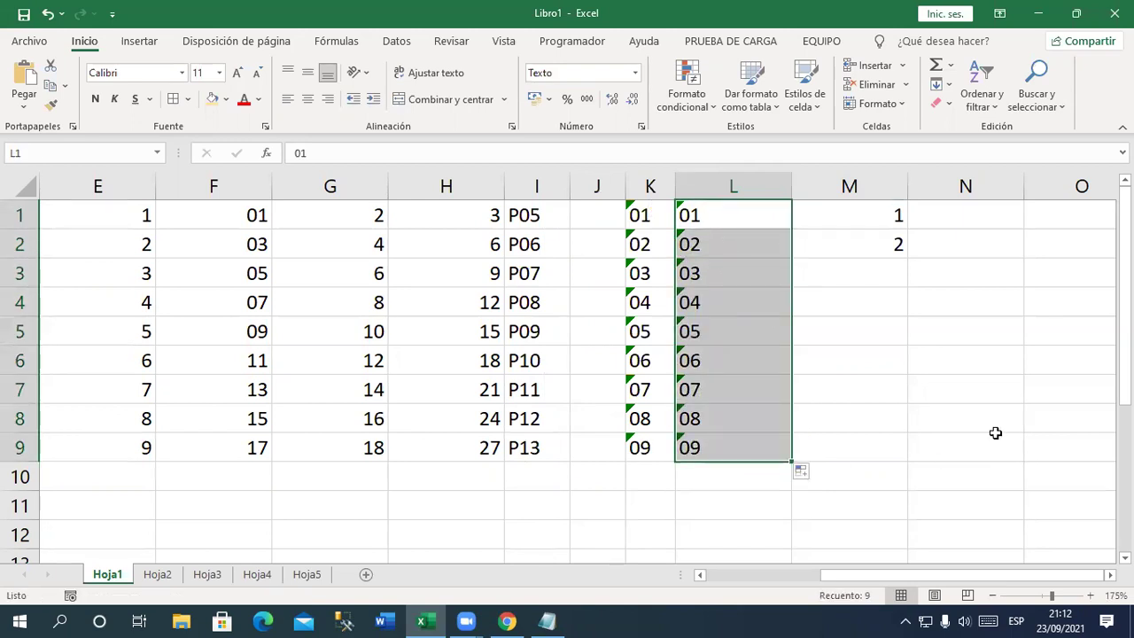
click(983, 422)
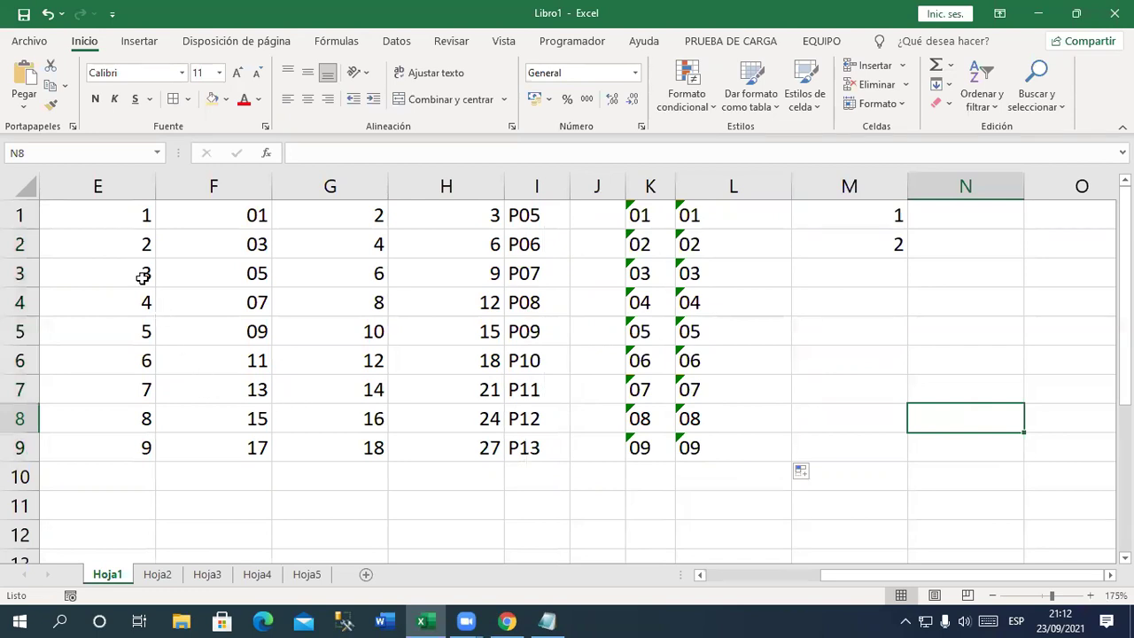
drag(828, 575, 723, 578)
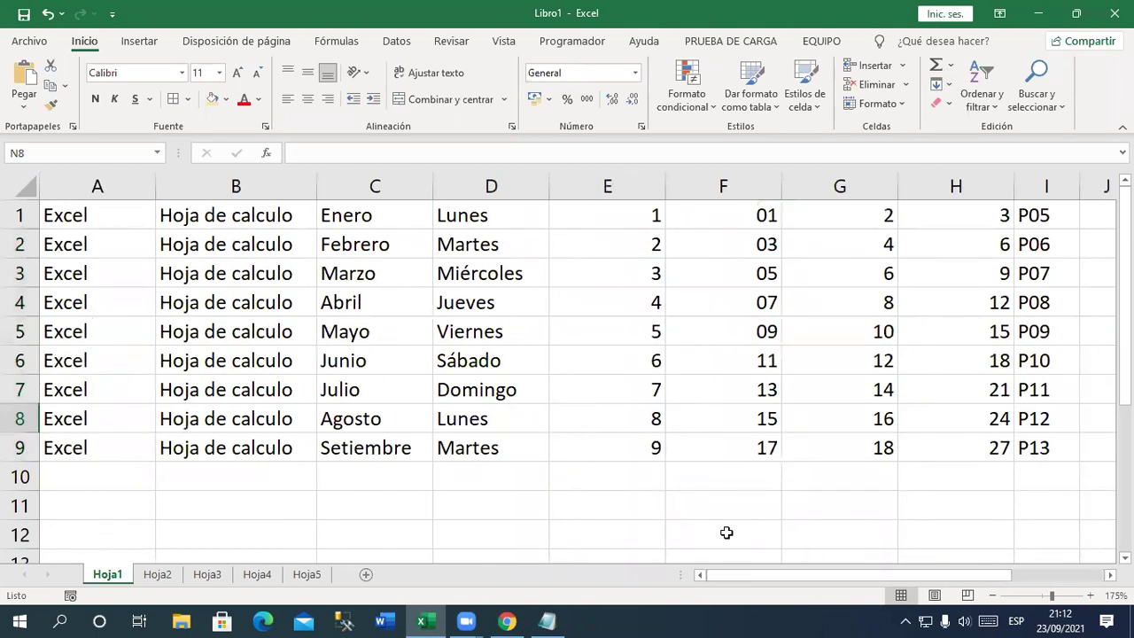
drag(631, 218, 620, 454)
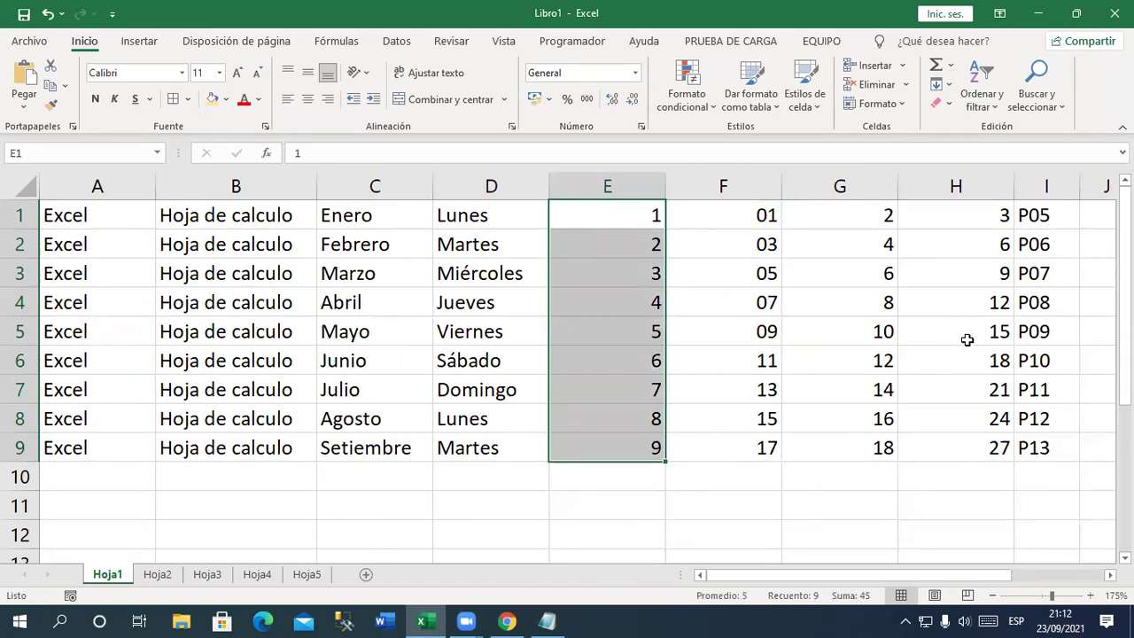
click(638, 76)
Apply the custom number format 000 so column E shows 001 through 009
click(638, 75)
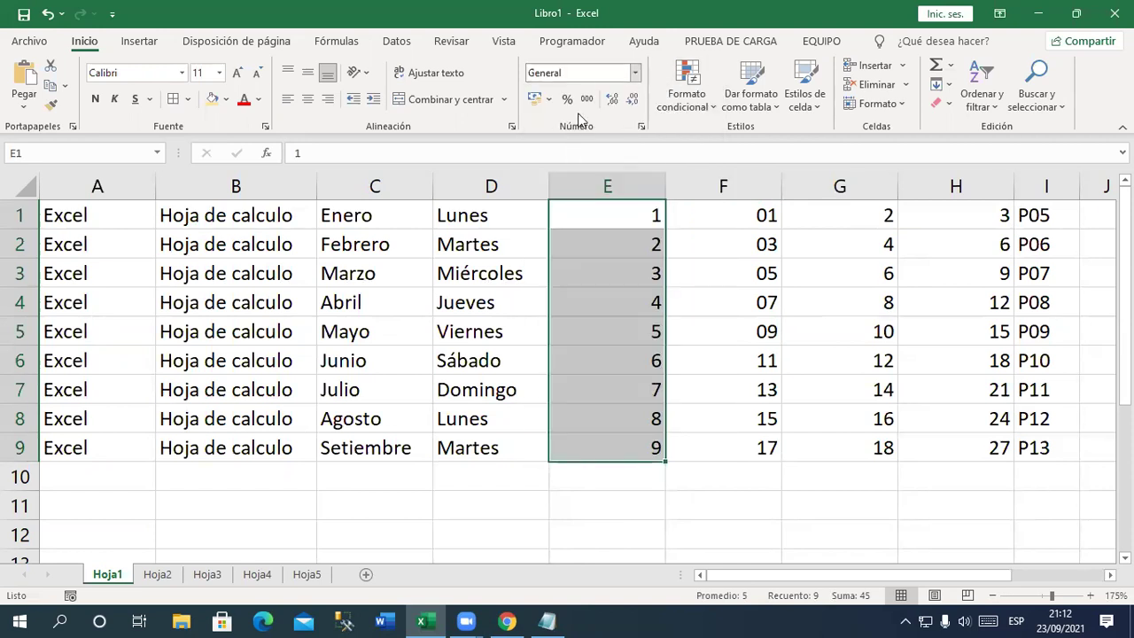
click(637, 75)
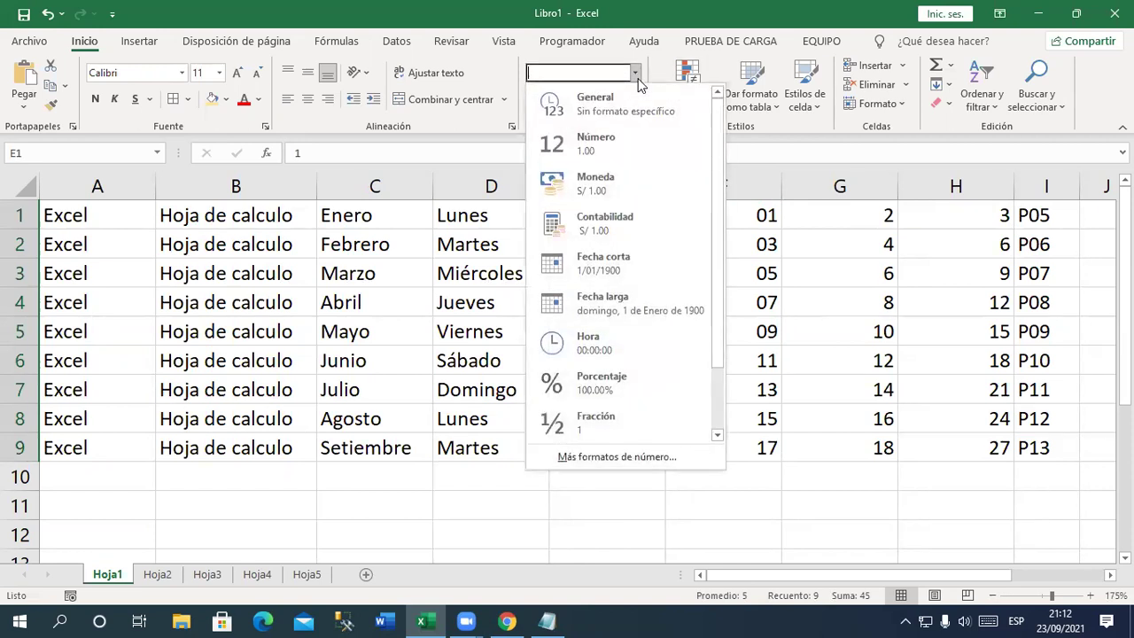
click(638, 75)
click(638, 75)
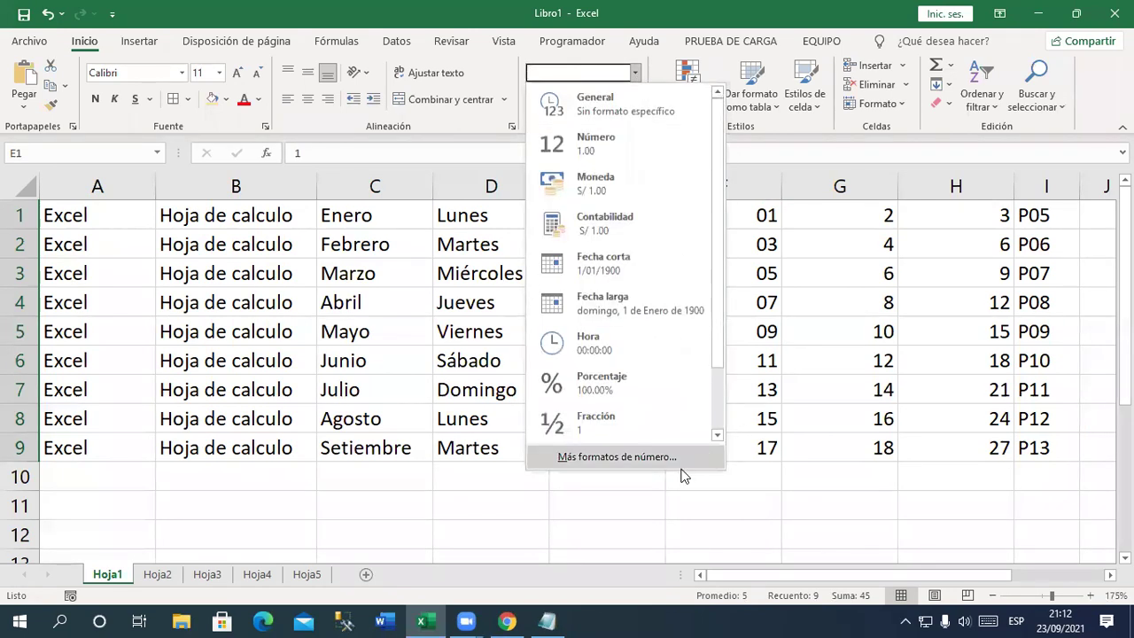
click(629, 459)
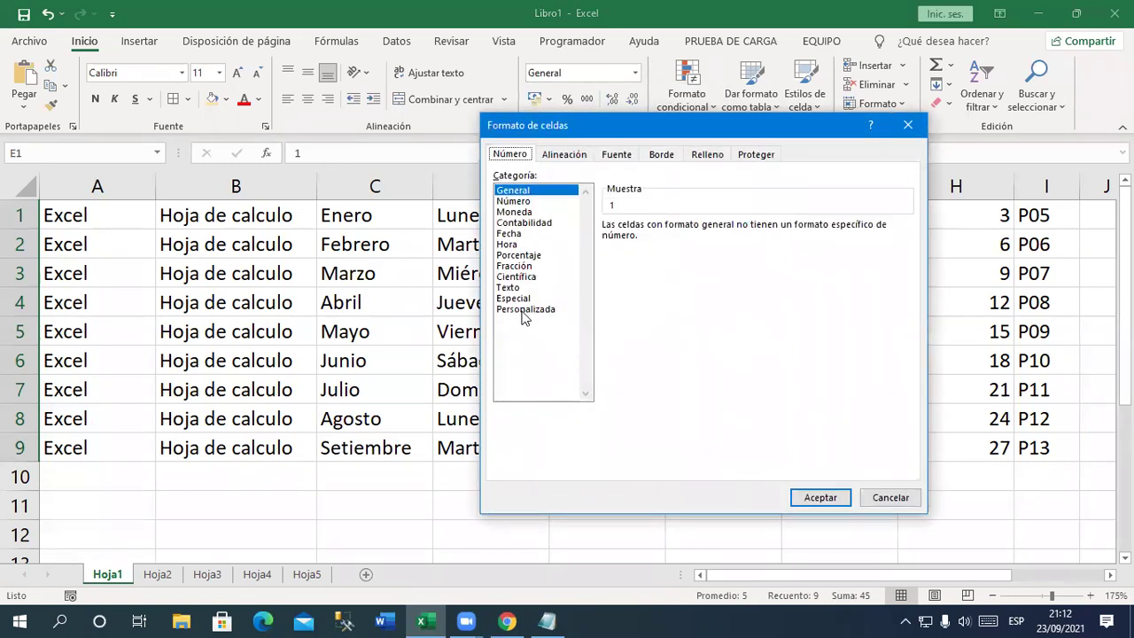
click(525, 312)
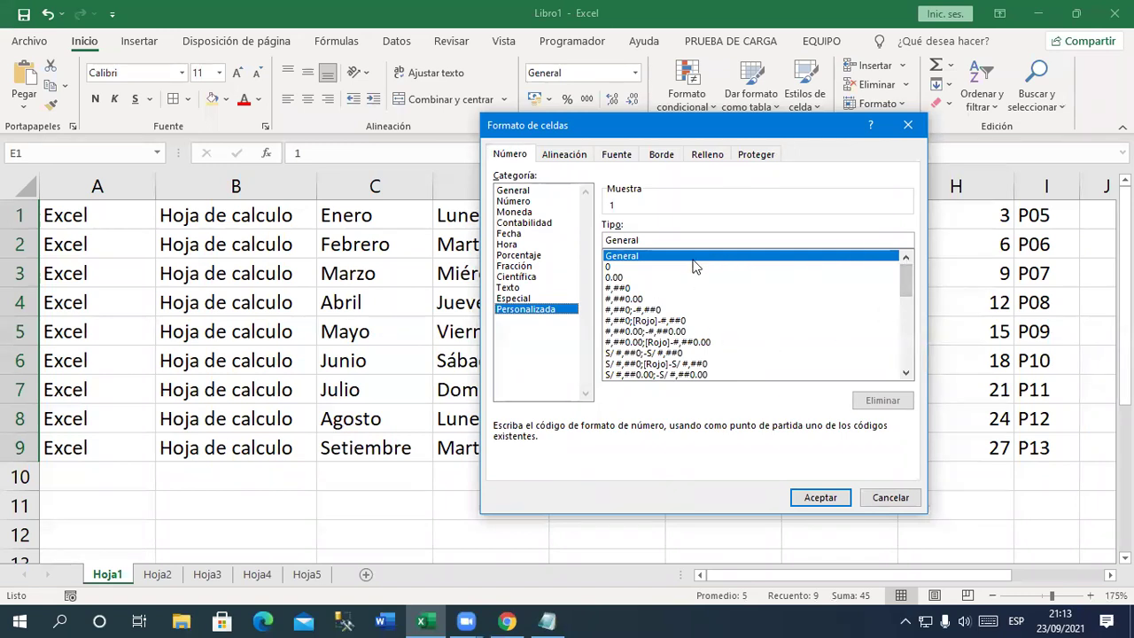
click(627, 267)
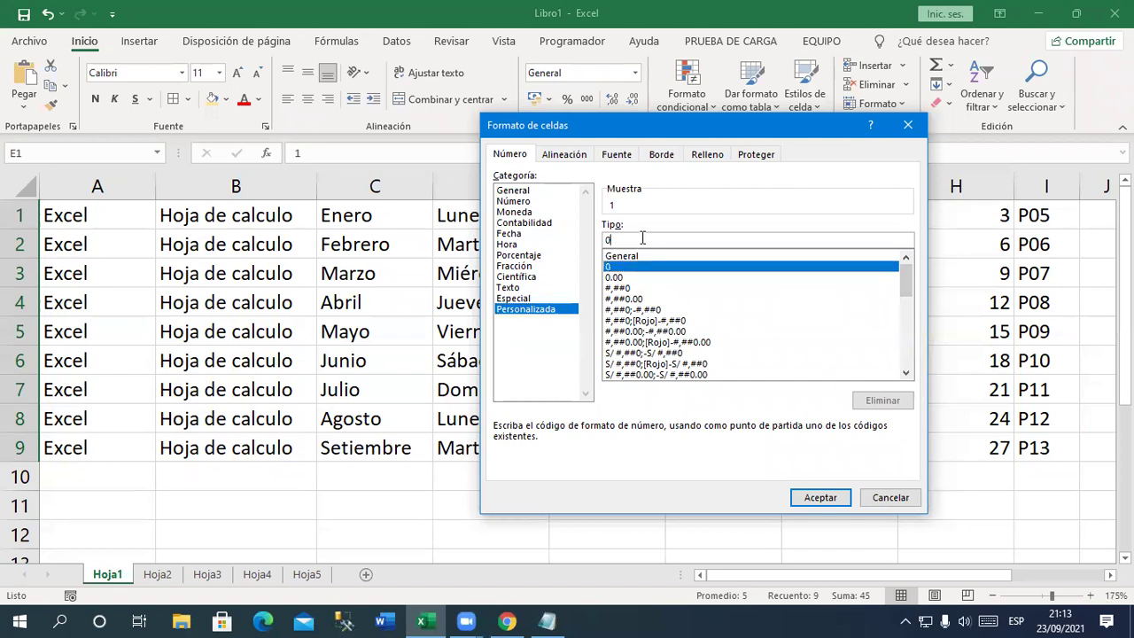
text(0)
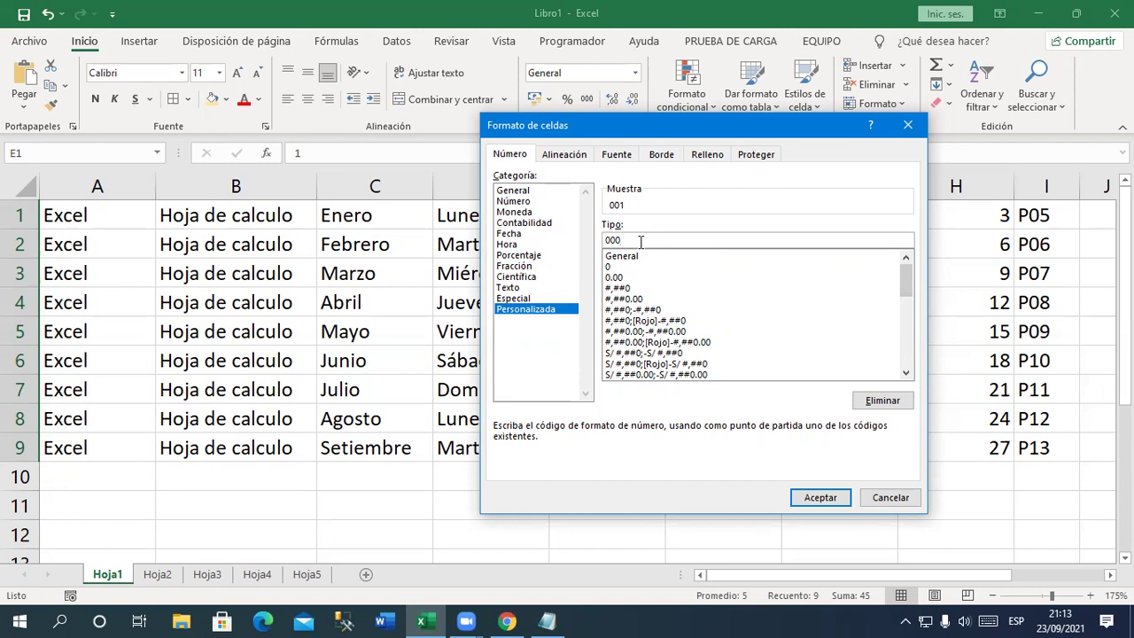
key(BackSpace)
text(0)
click(820, 498)
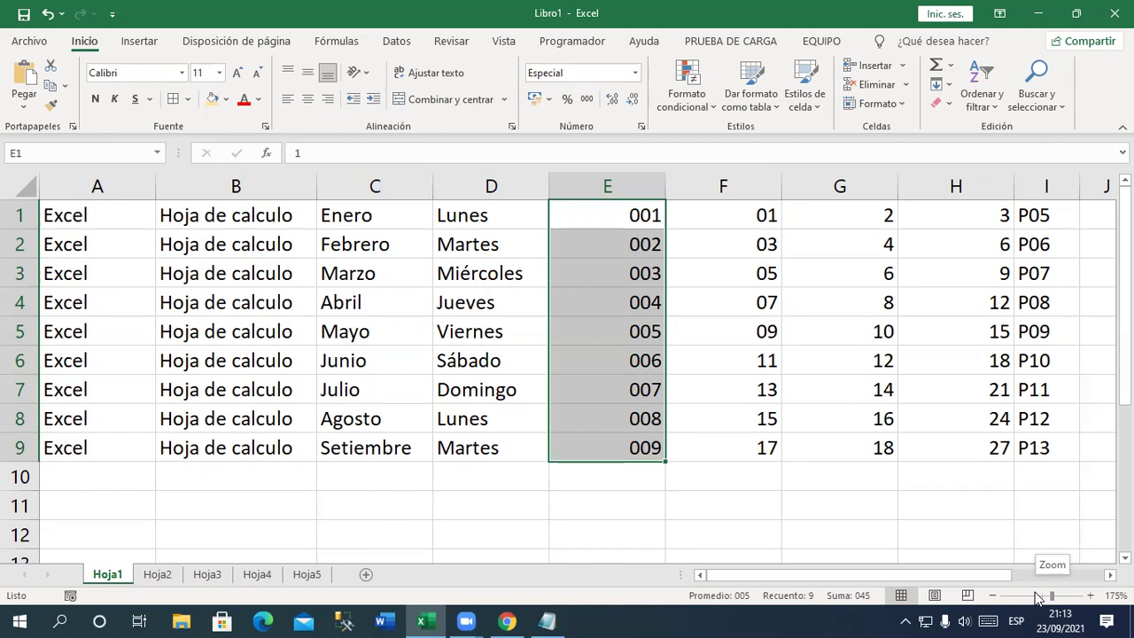
Extend the 1, 2 series in M1:M2 down to 9 in M9
click(866, 512)
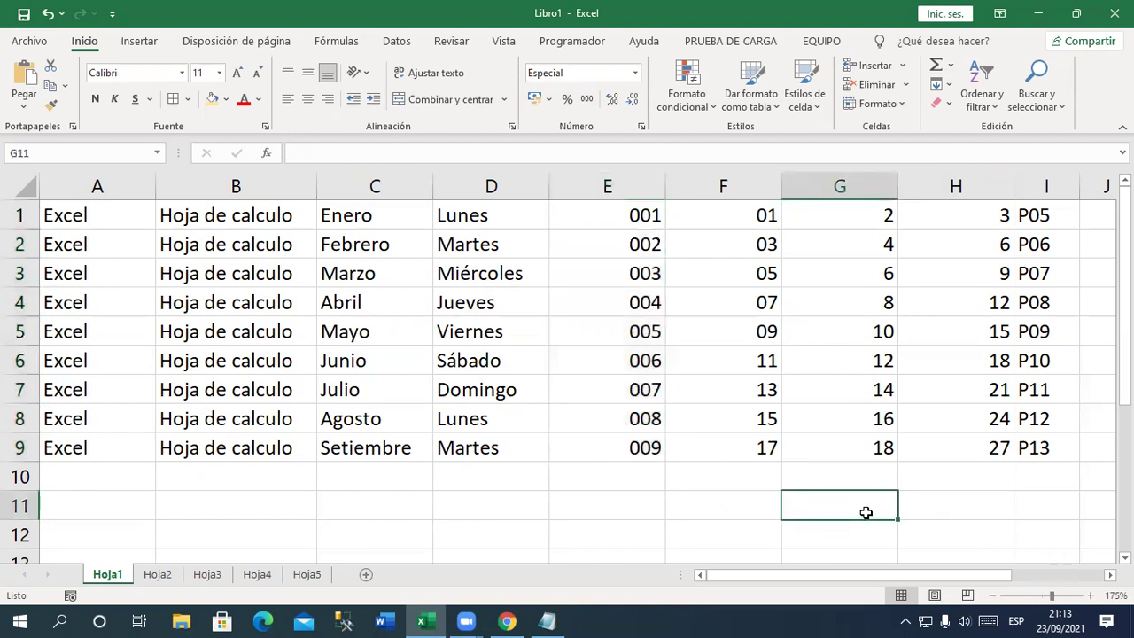
ctrl+scroll(796, 452, down, 1)
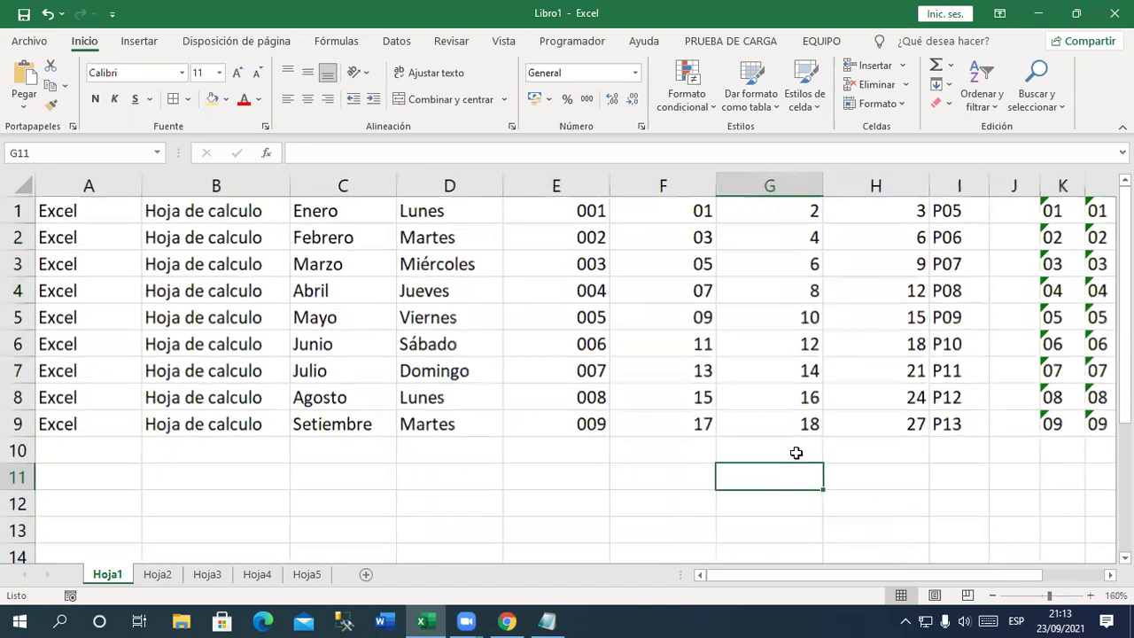
drag(1032, 575, 1068, 575)
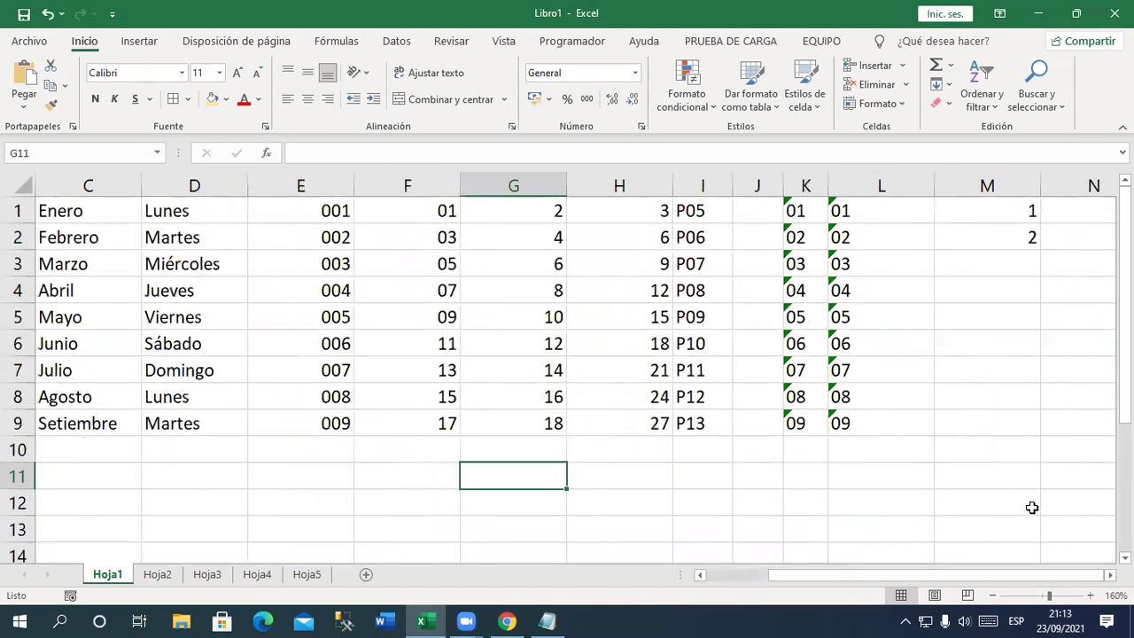
click(995, 213)
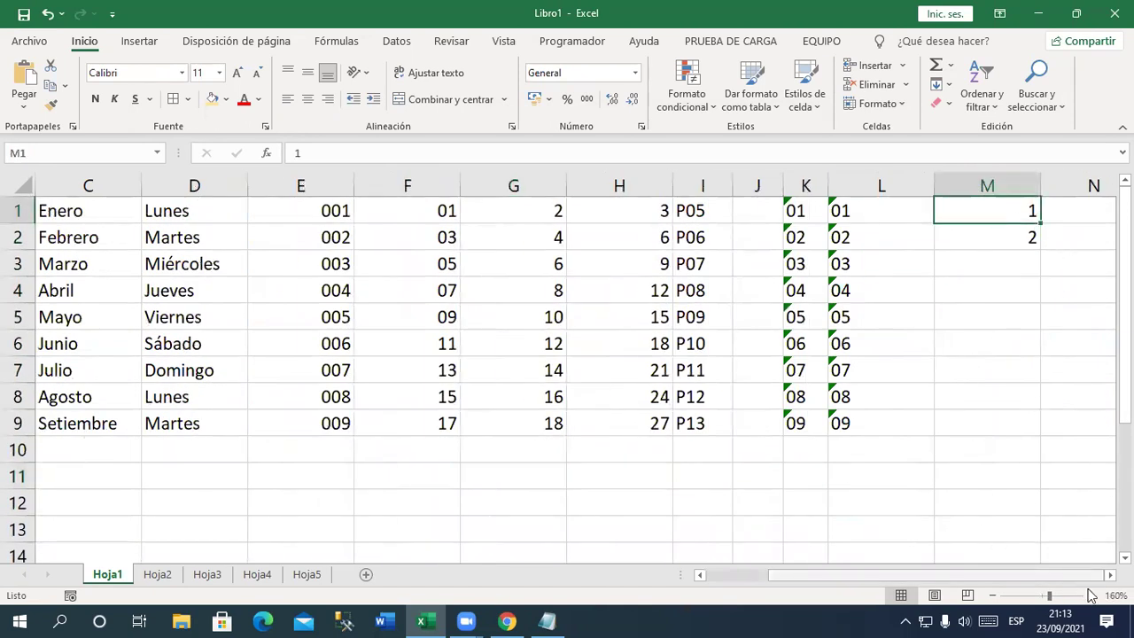
scroll(1031, 549, right, 3)
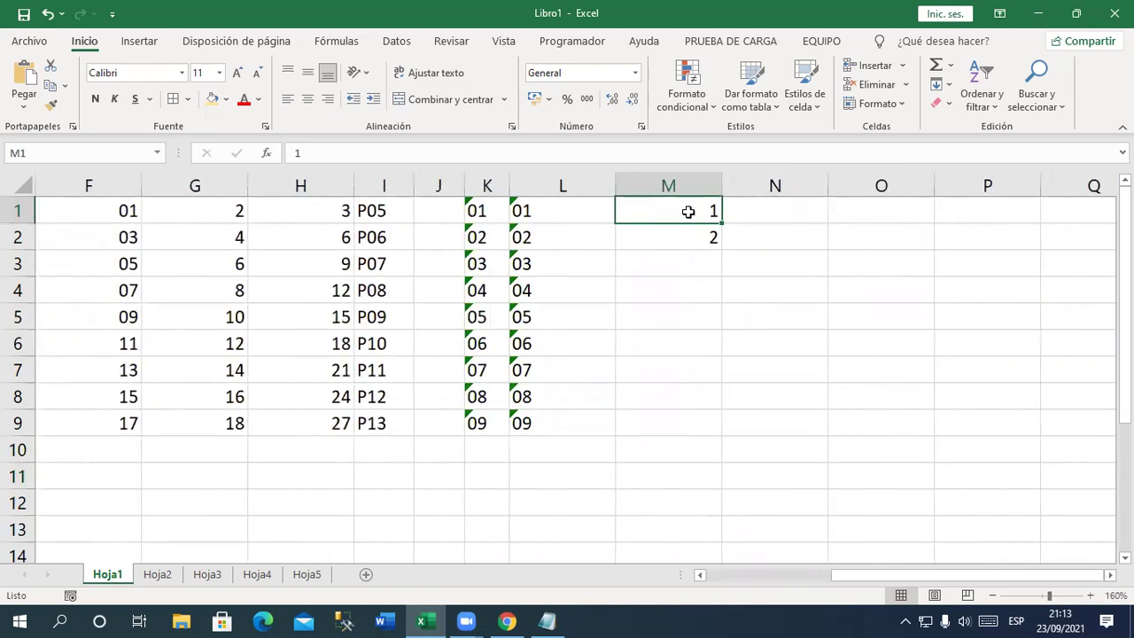
drag(684, 213, 681, 231)
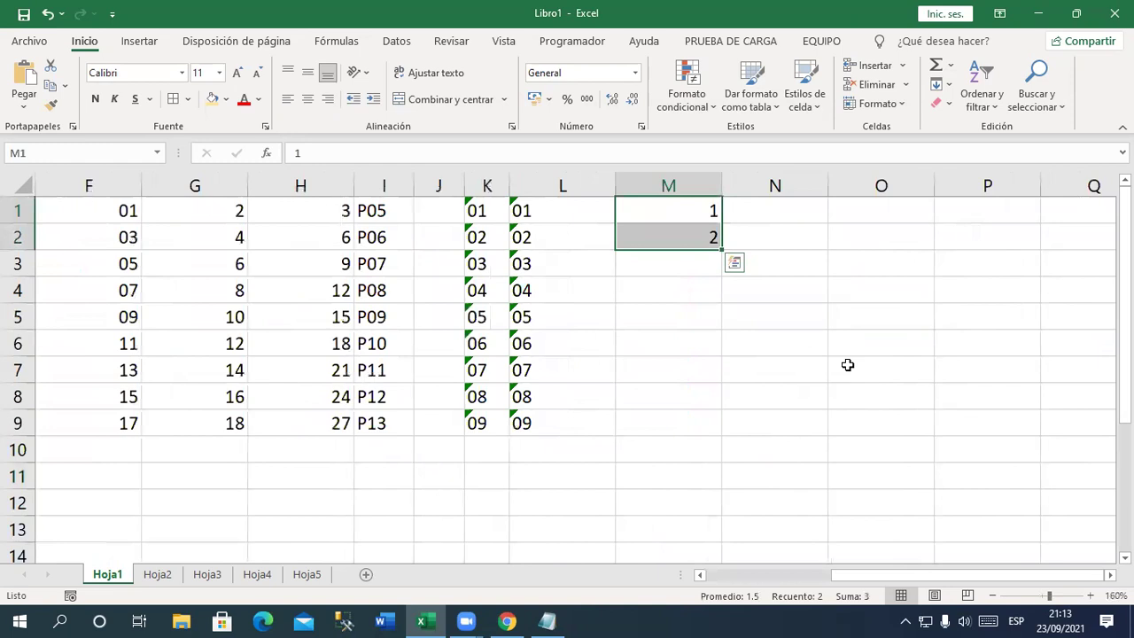
mouse_move(693, 217)
mouse_down()
mouse_move(709, 236)
mouse_move(711, 435)
mouse_up()
click(693, 218)
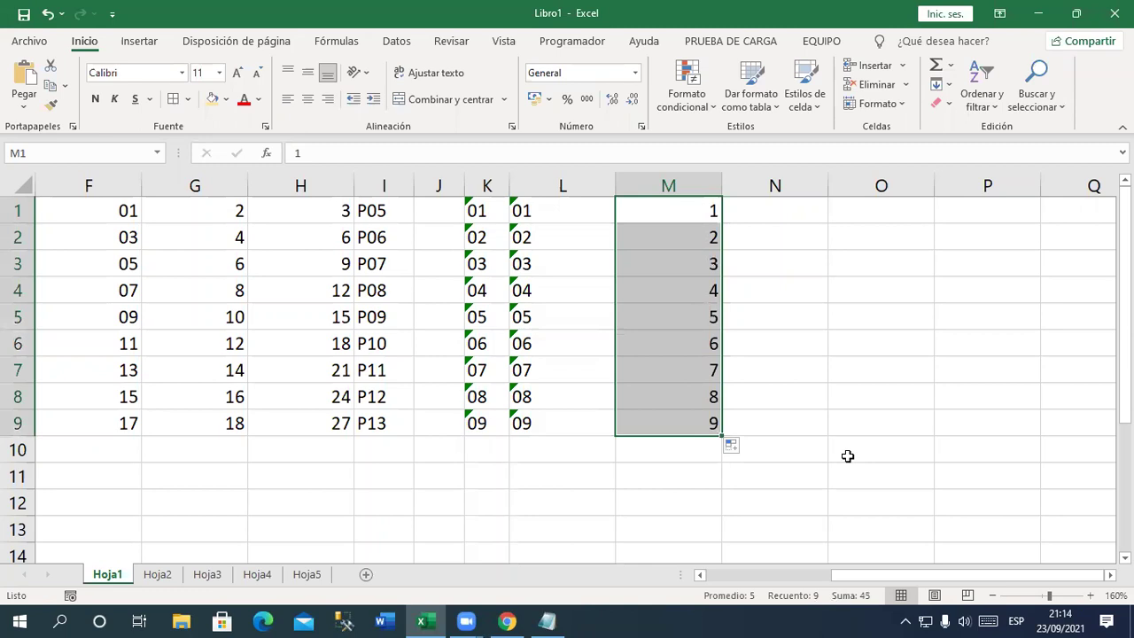
Narrow columns L and M, then check the Notepad note about moving cell data
drag(615, 184, 562, 184)
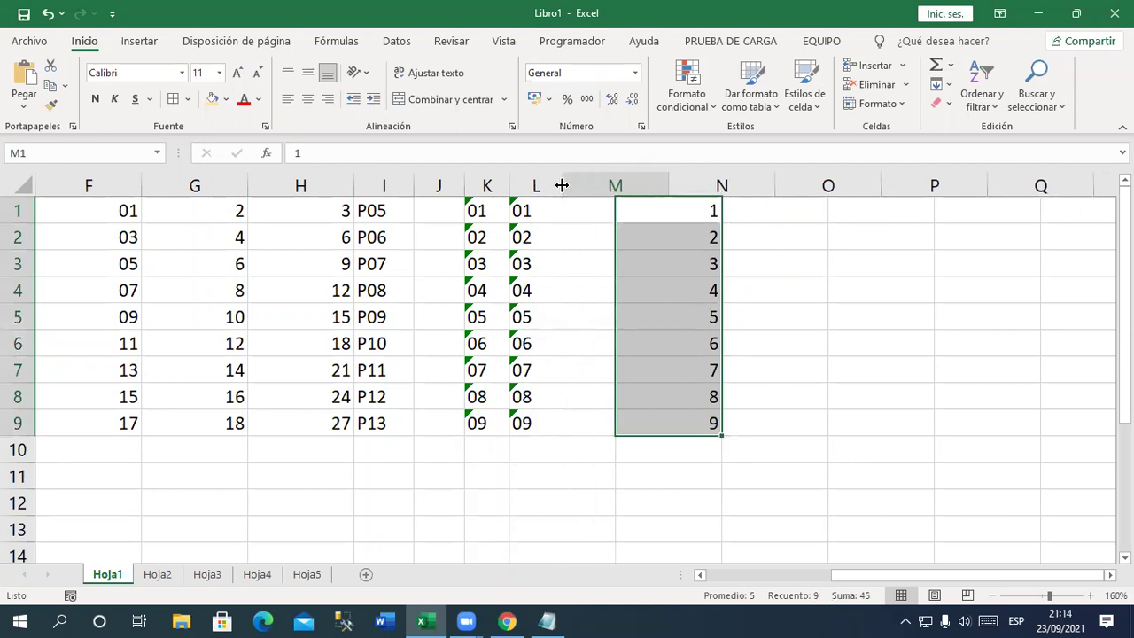
click(691, 210)
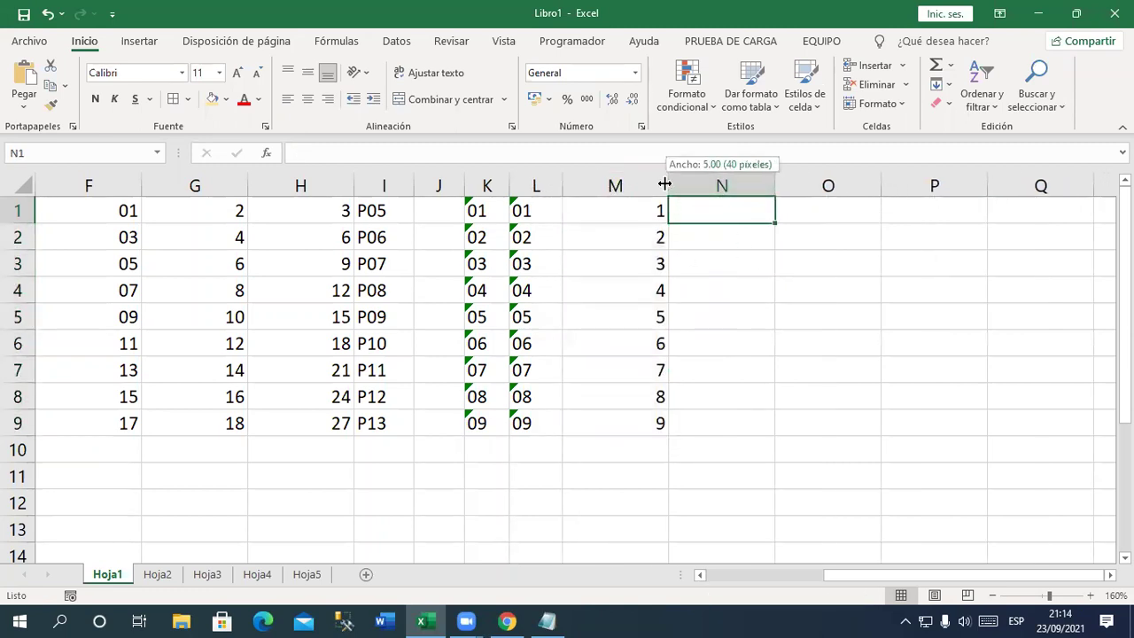
drag(669, 184, 581, 184)
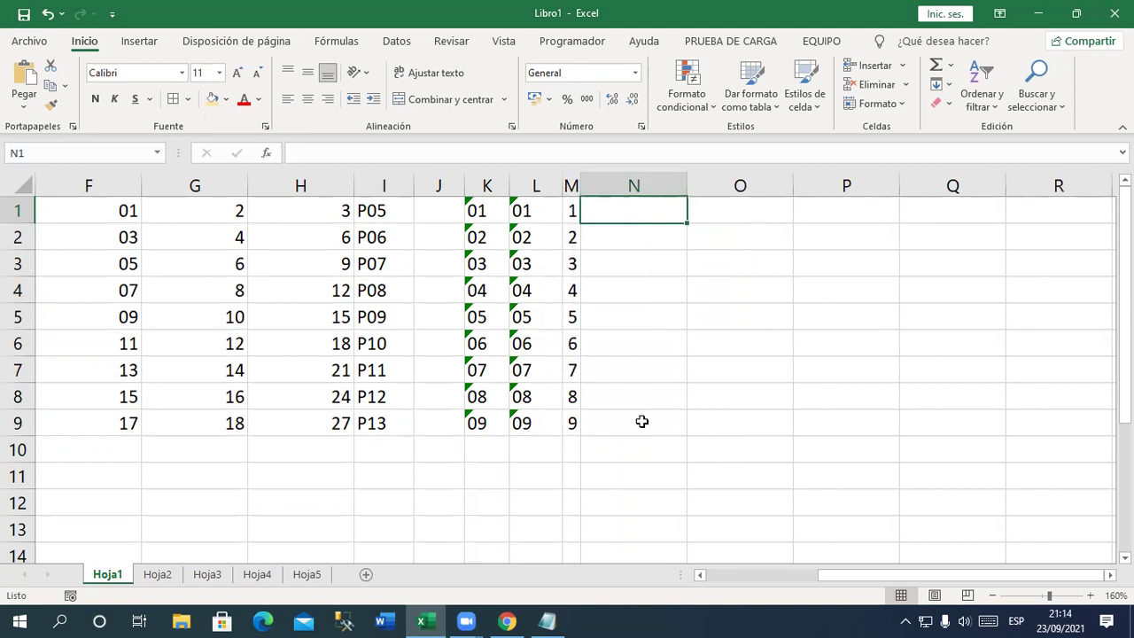
click(548, 620)
mouse_move(694, 432)
mouse_down()
mouse_move(223, 430)
mouse_move(55, 415)
mouse_up()
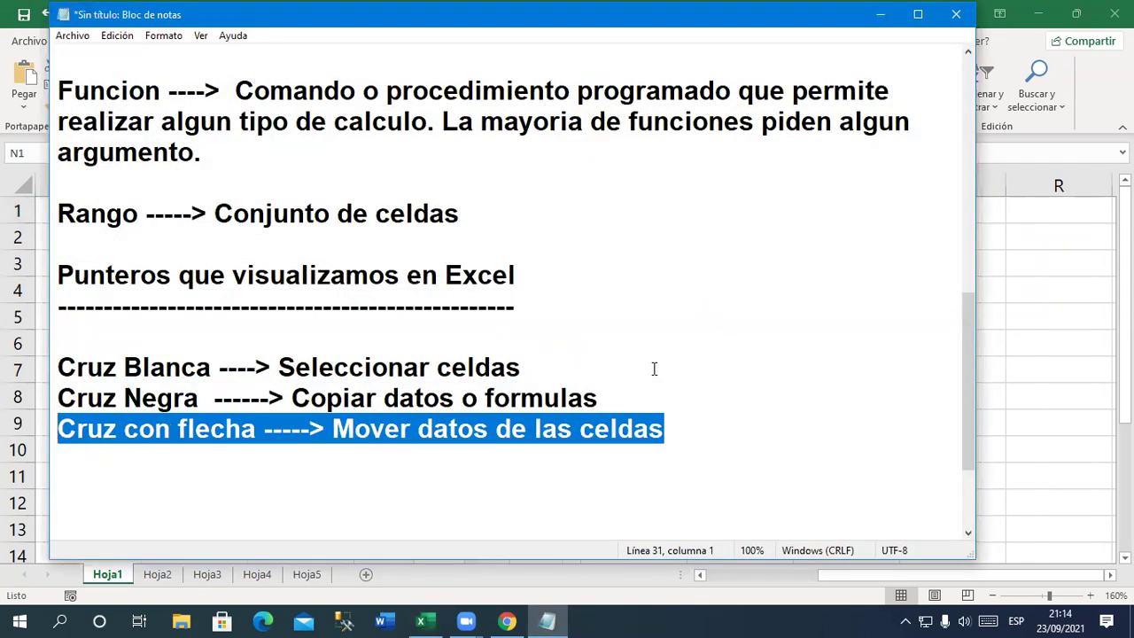
click(881, 15)
drag(899, 573, 638, 569)
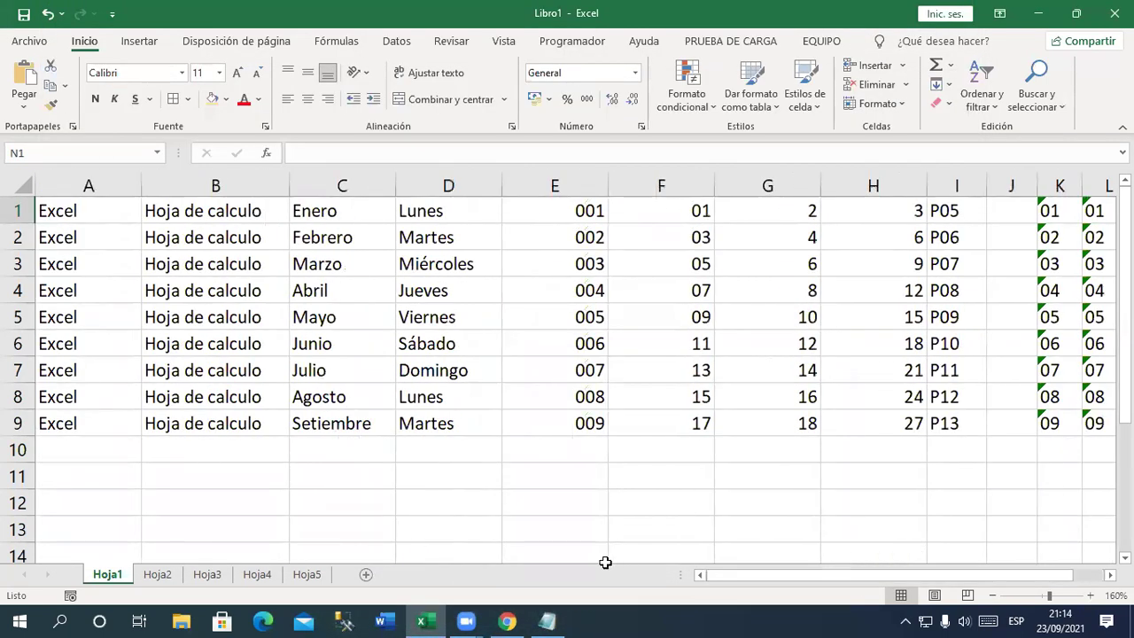
Insert a blank column E next to the weekday names in D1:D9
drag(455, 212, 445, 425)
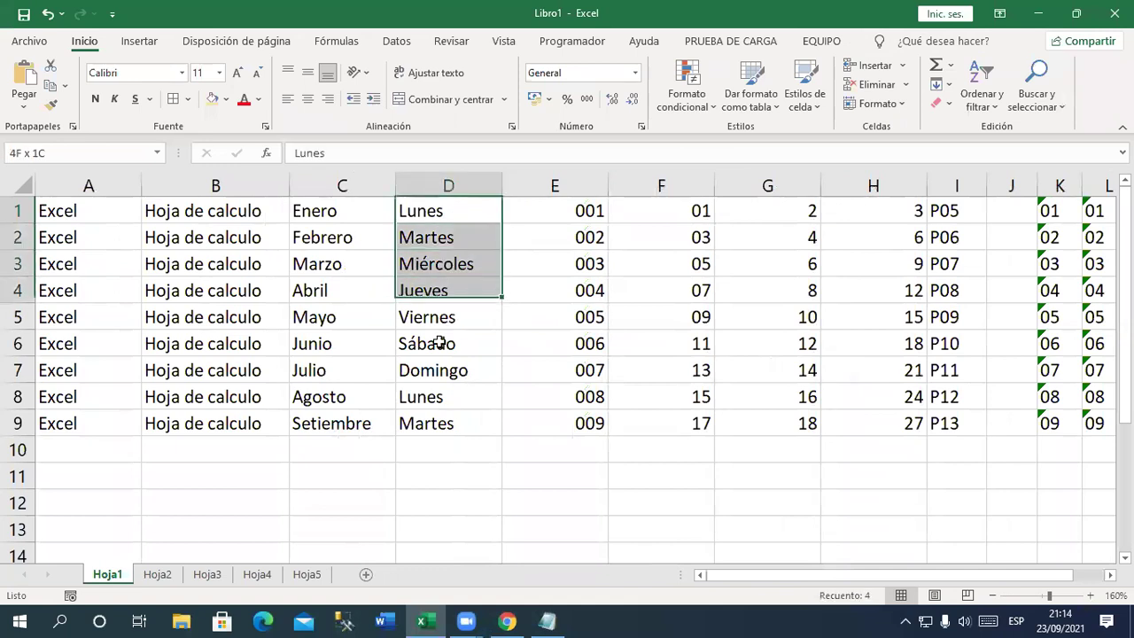
click(550, 503)
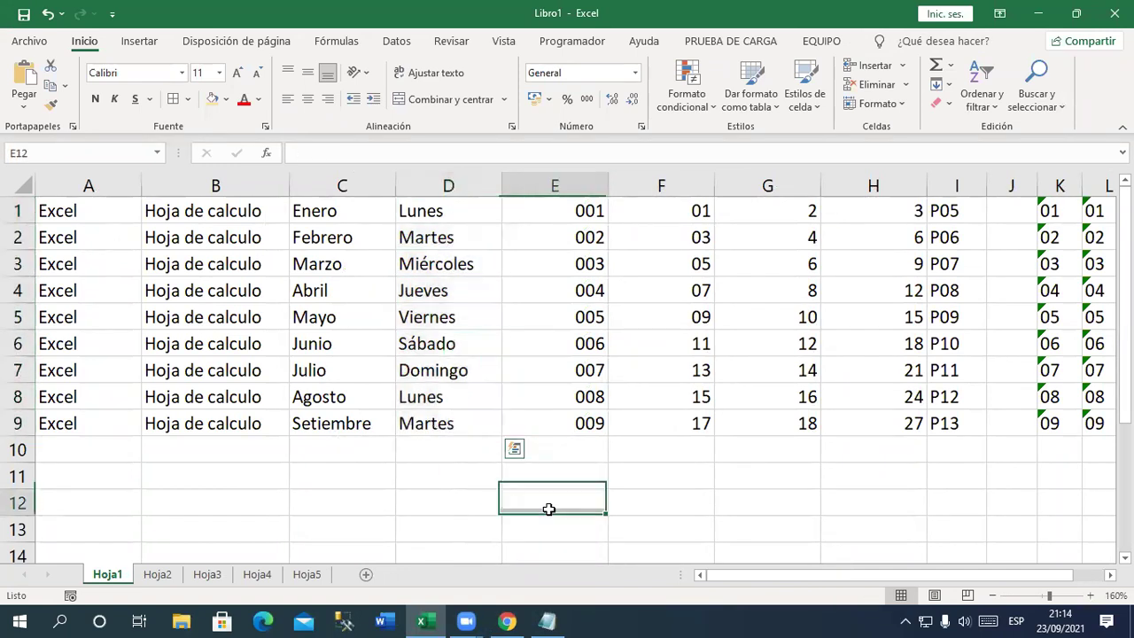
drag(427, 220, 449, 423)
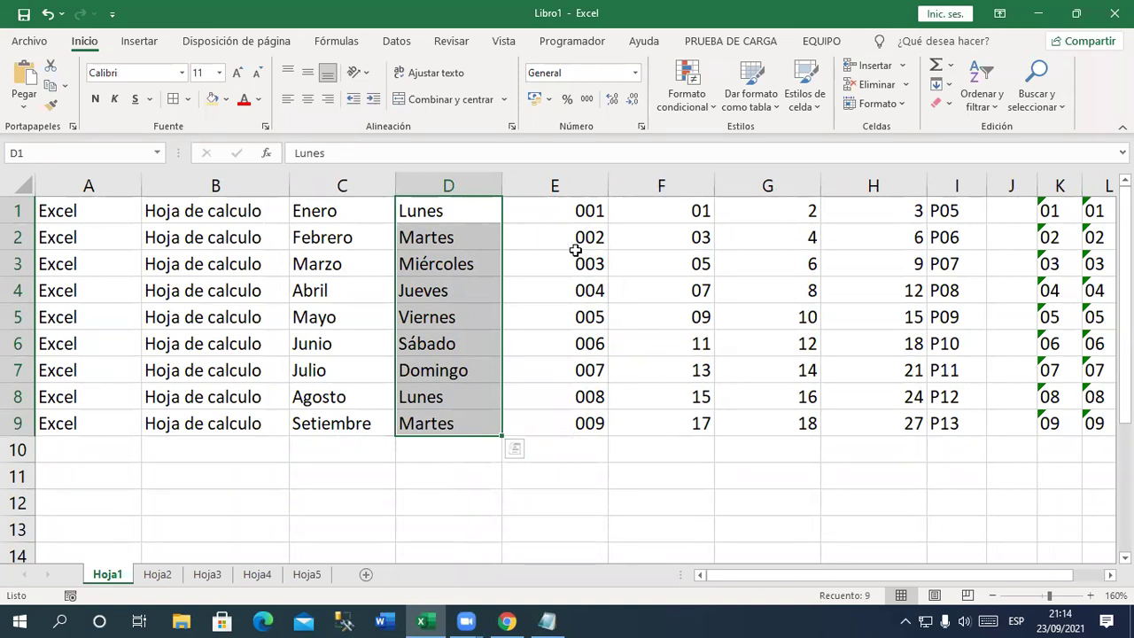
click(572, 186)
right_click(572, 187)
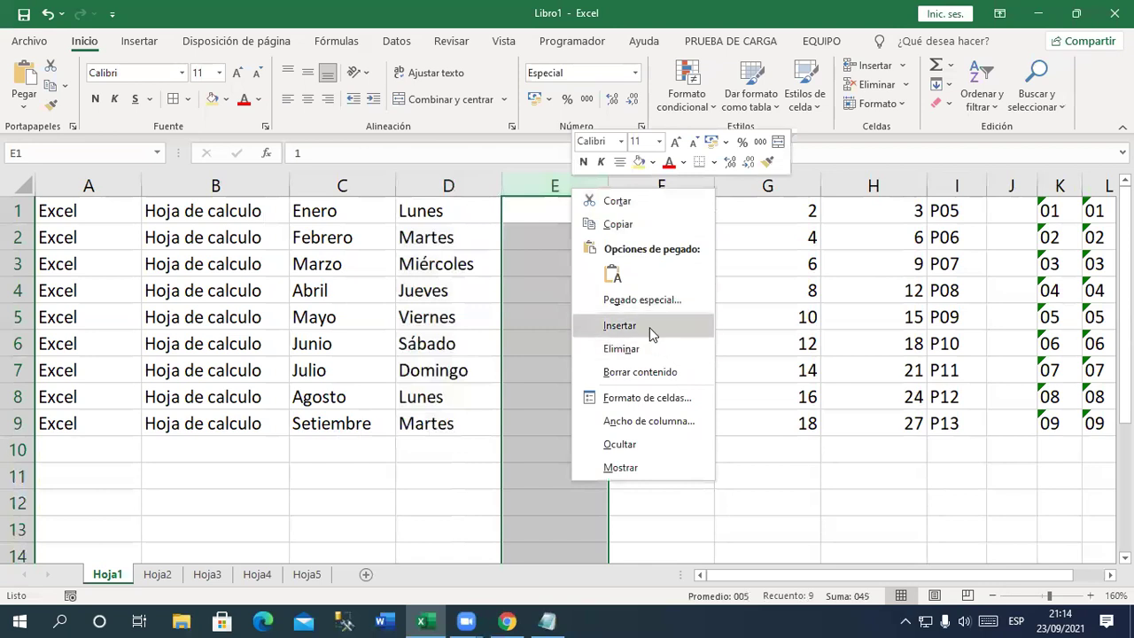
click(650, 326)
click(661, 450)
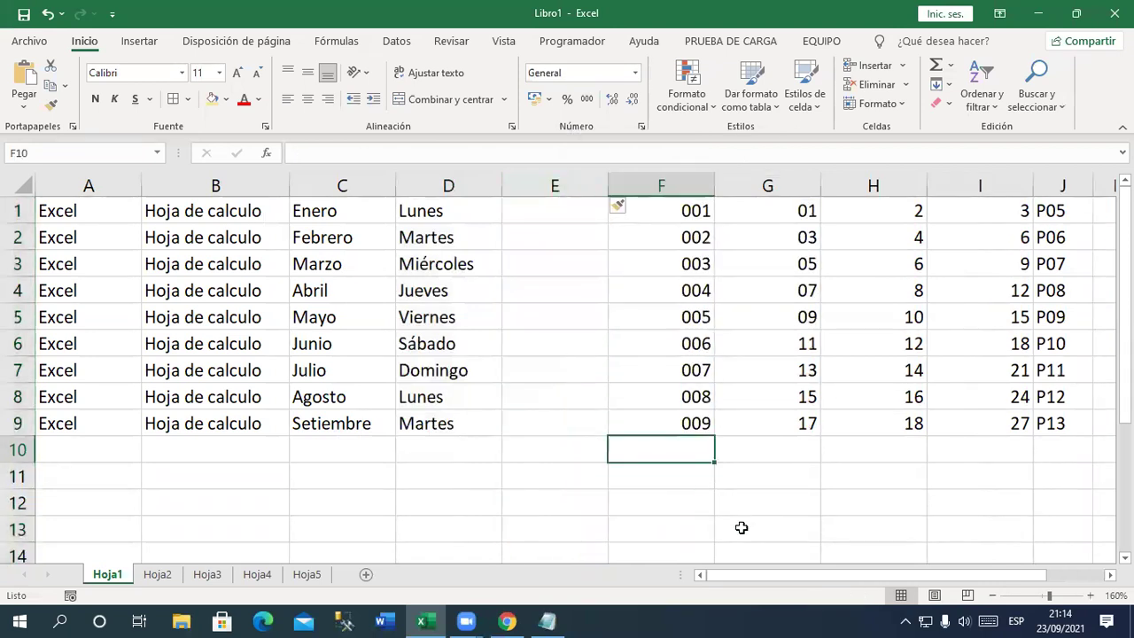
drag(466, 210, 448, 413)
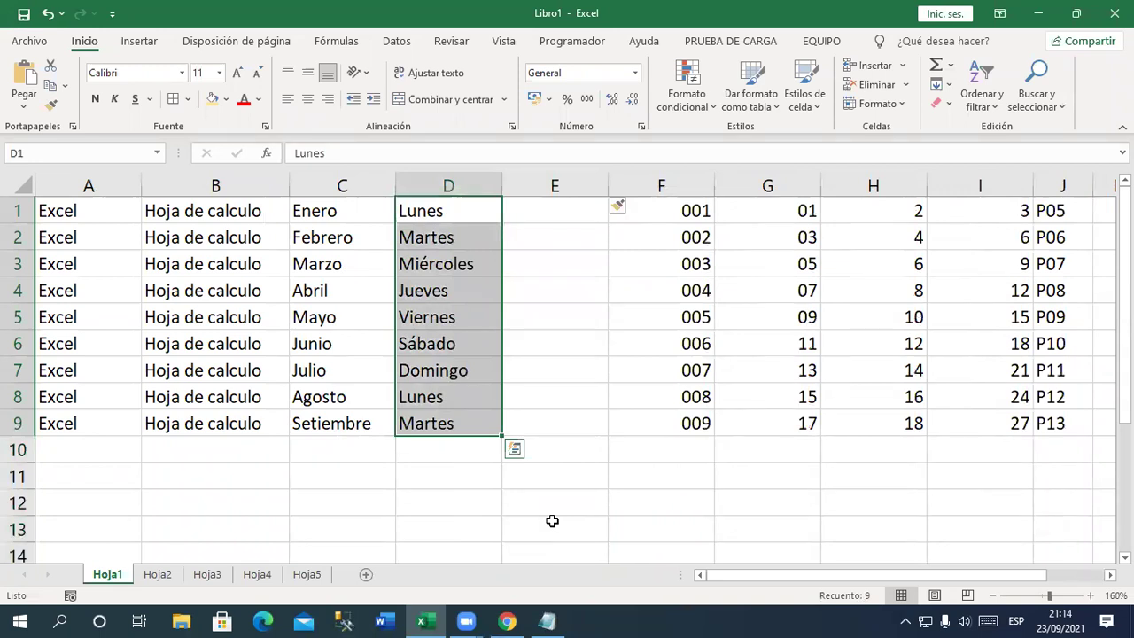
click(562, 513)
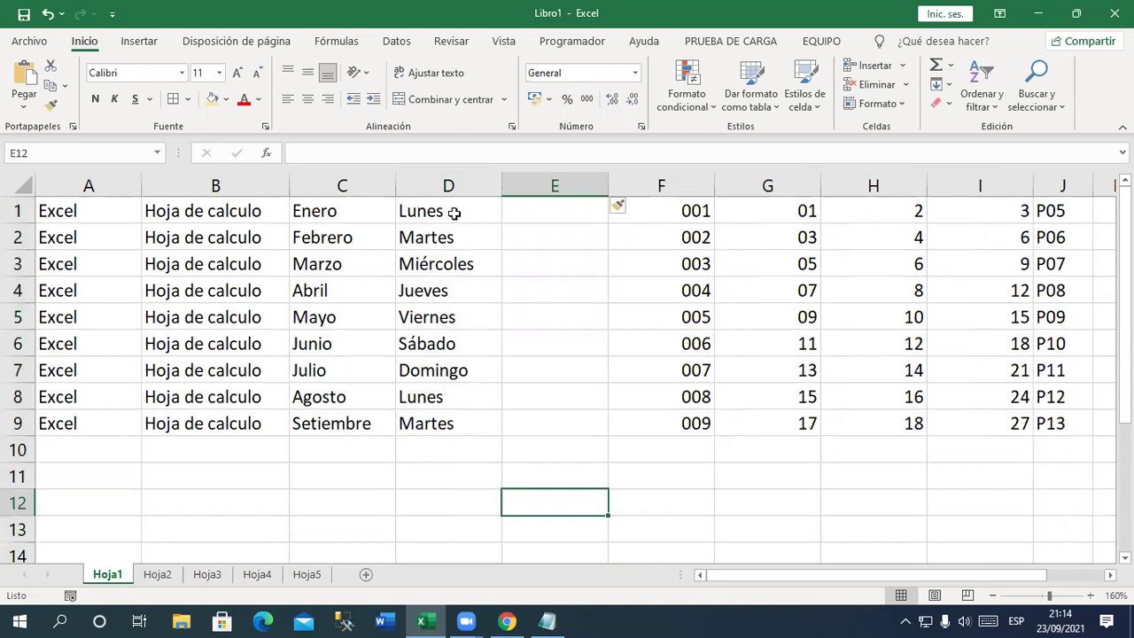
Drag the weekday list from D1:D9 into E2:E10
drag(454, 214, 446, 426)
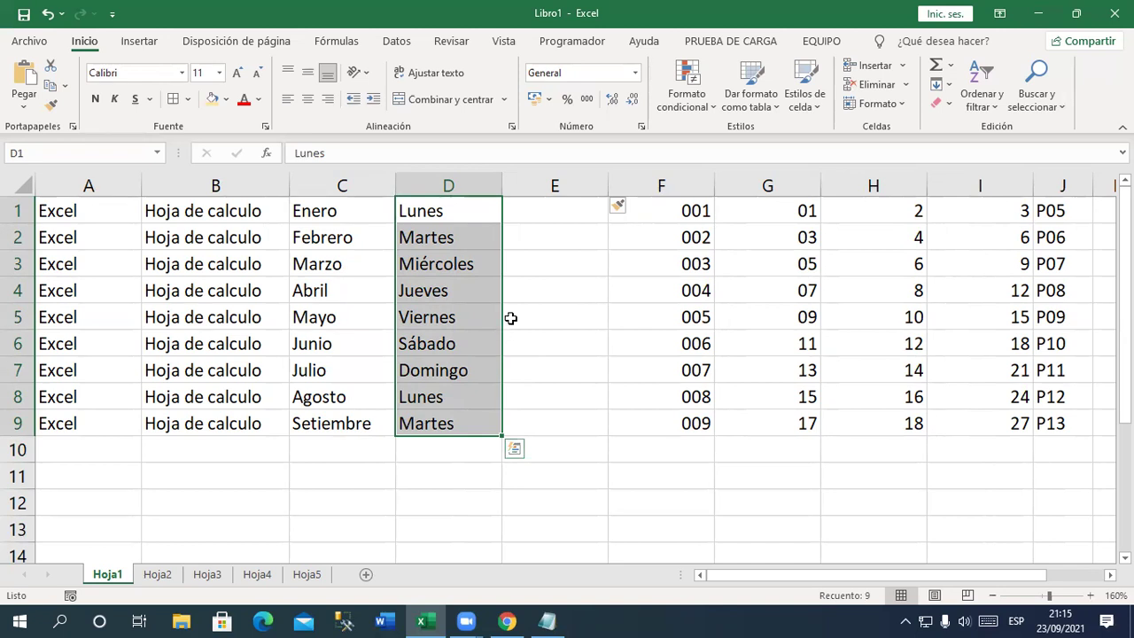
mouse_move(499, 325)
mouse_down()
mouse_move(548, 323)
mouse_move(532, 319)
mouse_up()
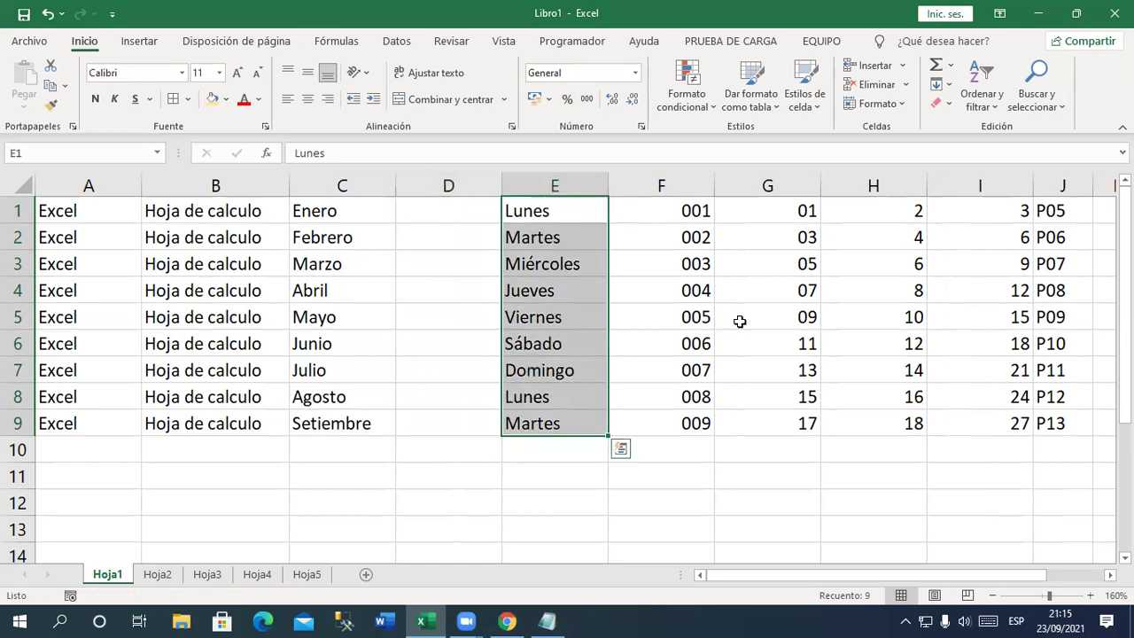
mouse_move(585, 438)
mouse_down()
mouse_move(353, 527)
mouse_move(460, 511)
mouse_move(461, 487)
mouse_up()
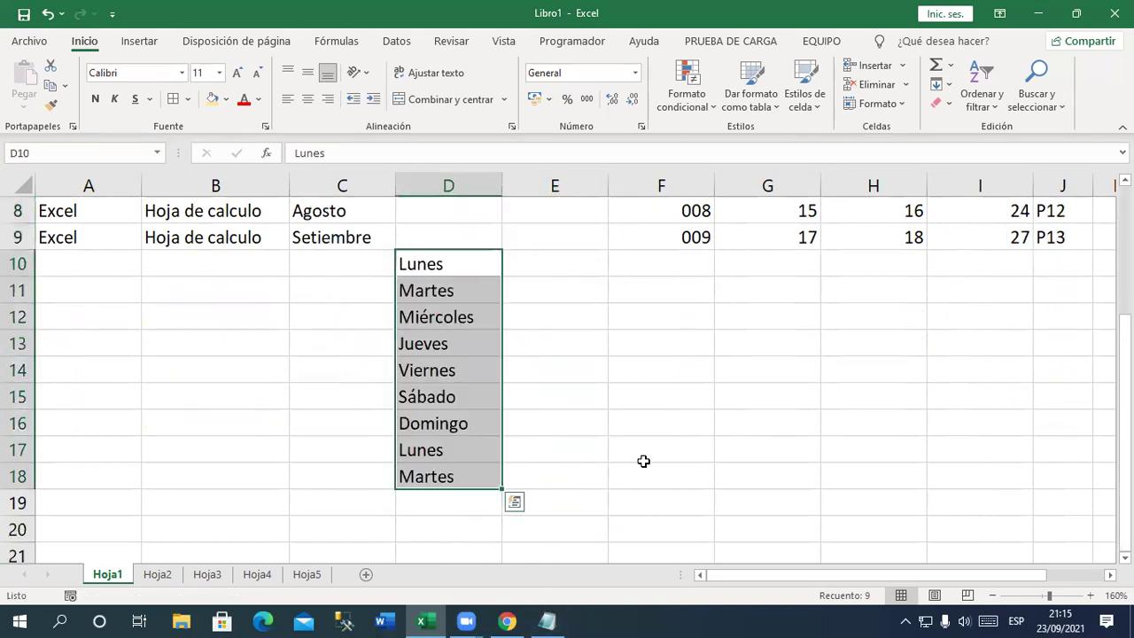
scroll(737, 462, up, 2)
scroll(736, 462, up, 1)
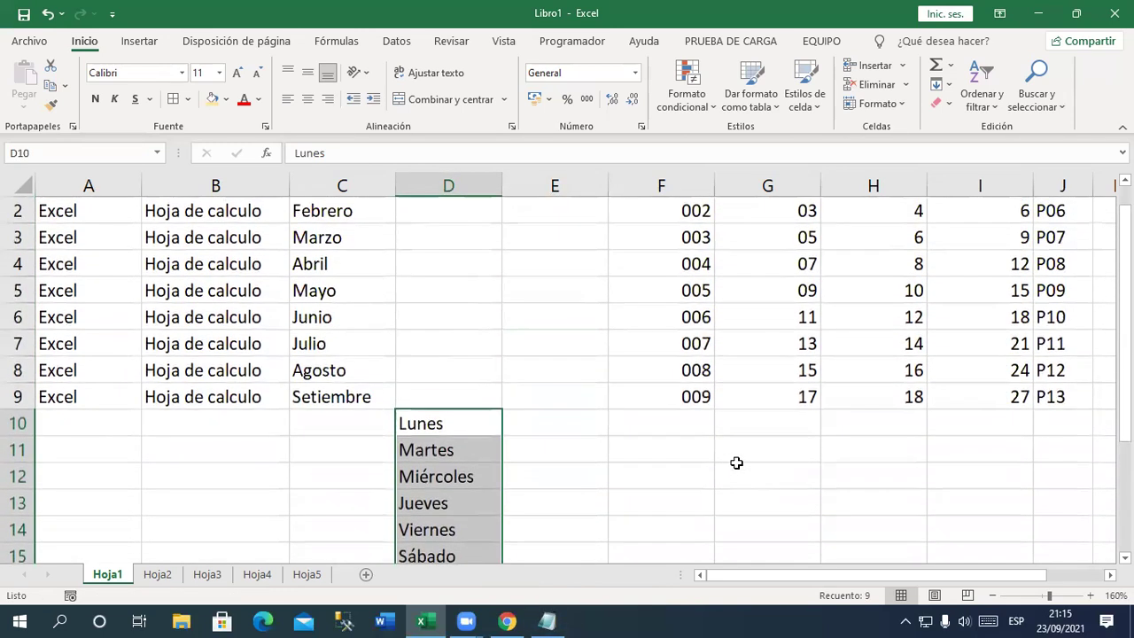
drag(502, 469, 556, 271)
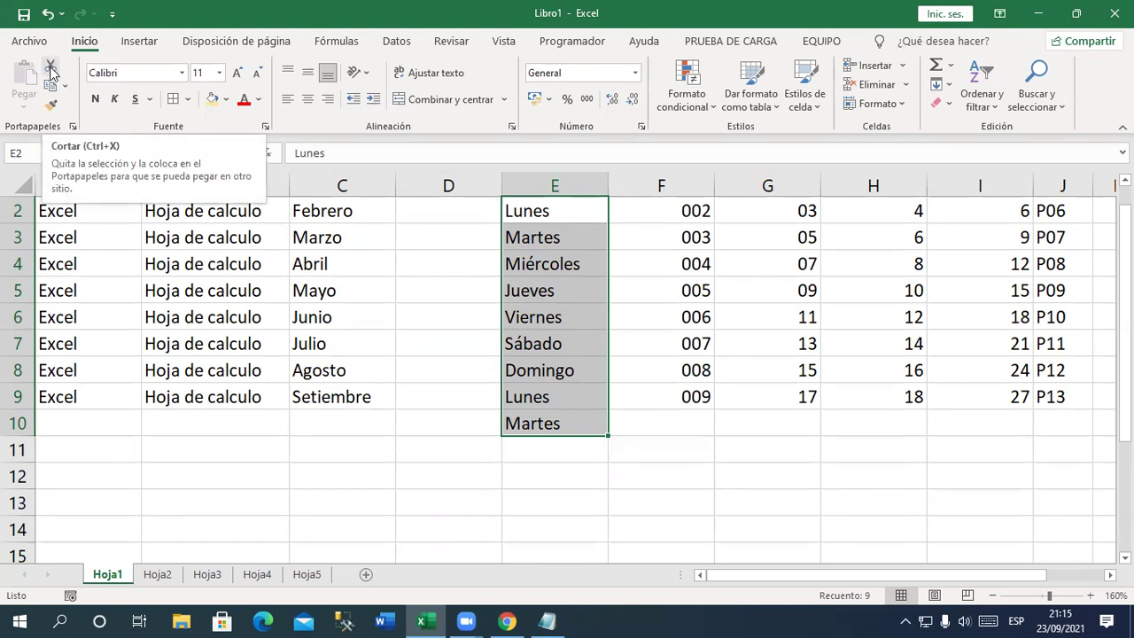
Cut the weekday list from E2:E10 and paste it at D2
click(50, 73)
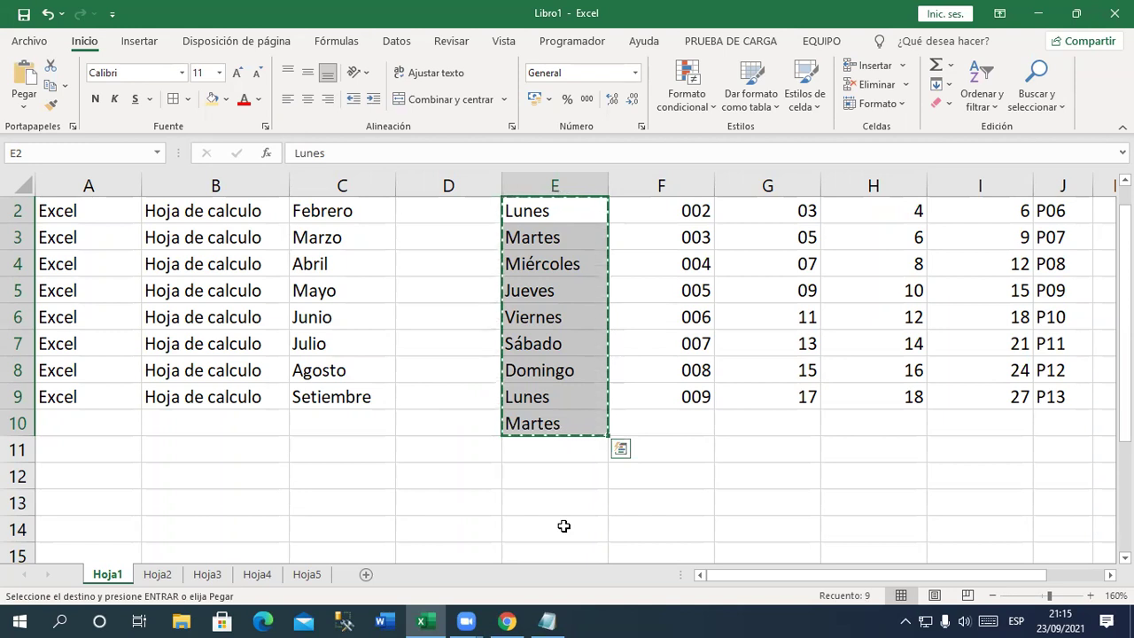
click(410, 210)
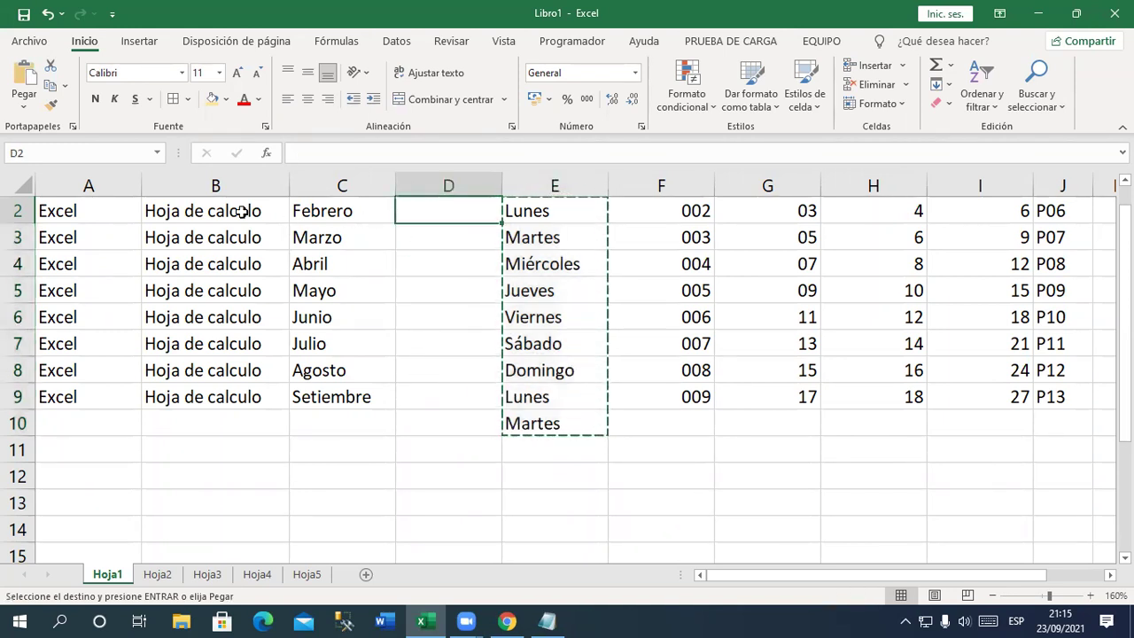
click(28, 79)
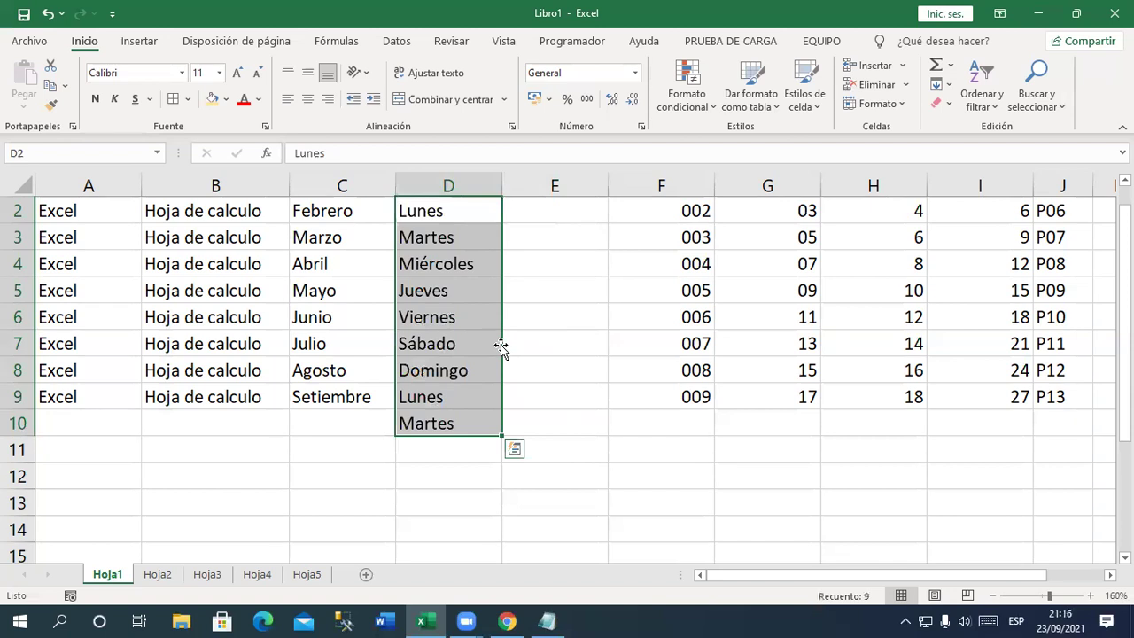
drag(501, 347, 583, 349)
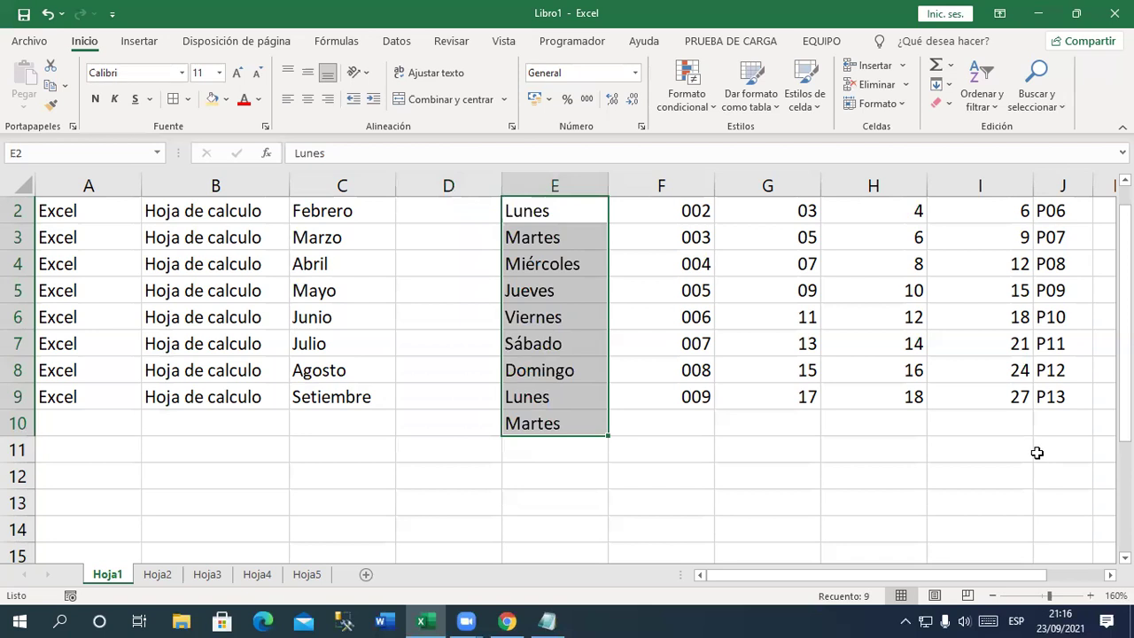
drag(501, 398, 413, 397)
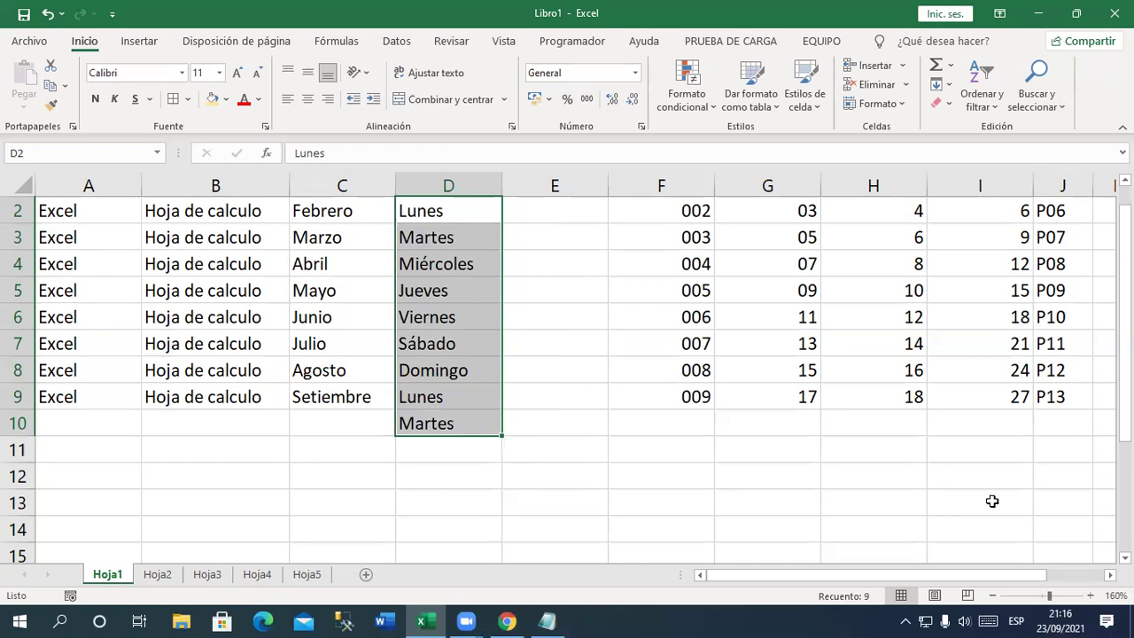
click(802, 512)
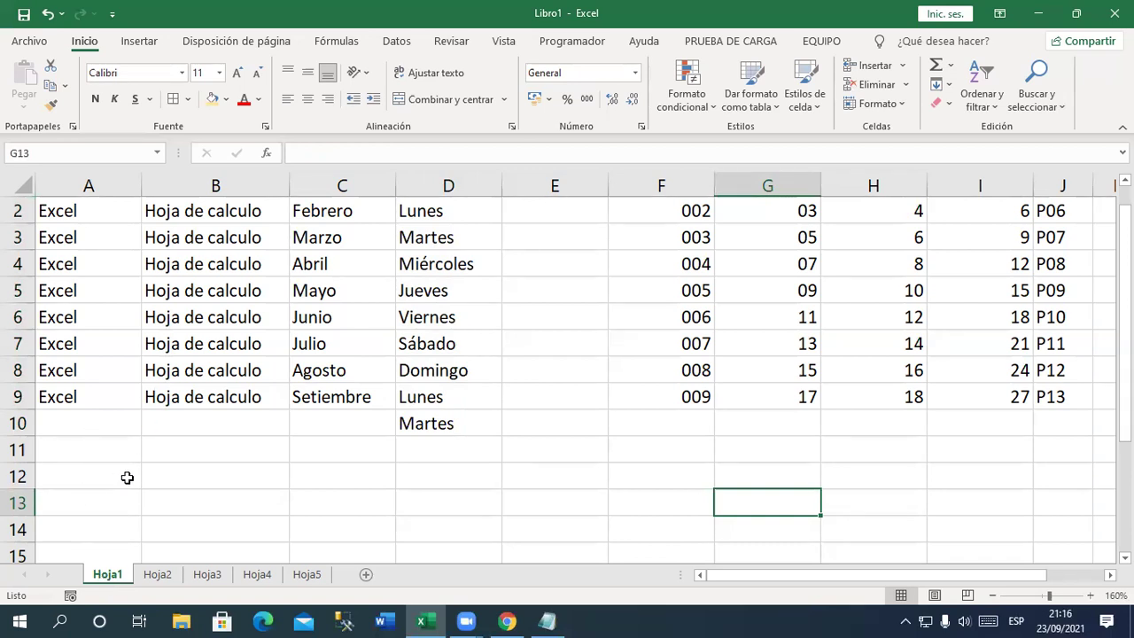
drag(443, 211, 443, 423)
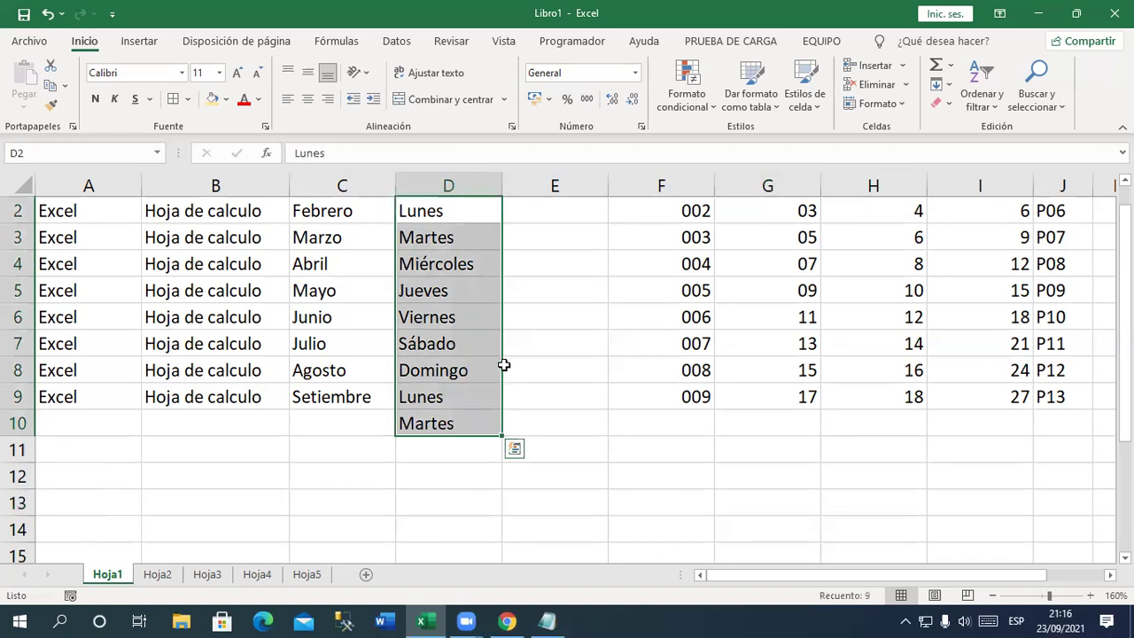
mouse_move(502, 367)
mouse_down()
mouse_move(546, 360)
mouse_move(448, 340)
mouse_up()
click(113, 578)
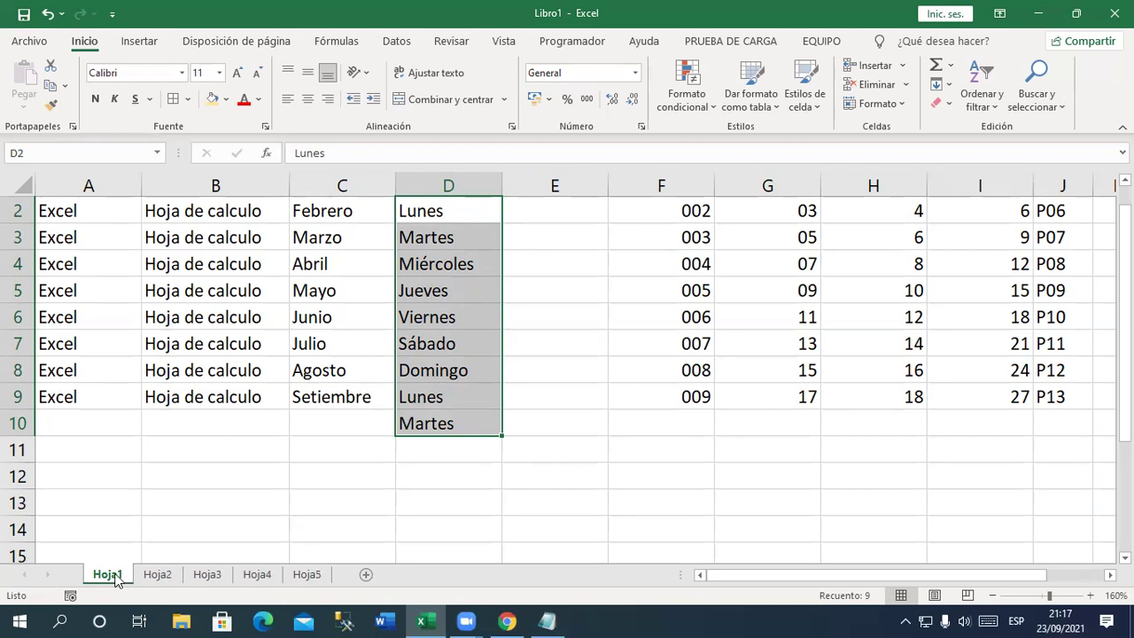
Rename the first two sheets Practica 01 and Practica 02
right_click(116, 579)
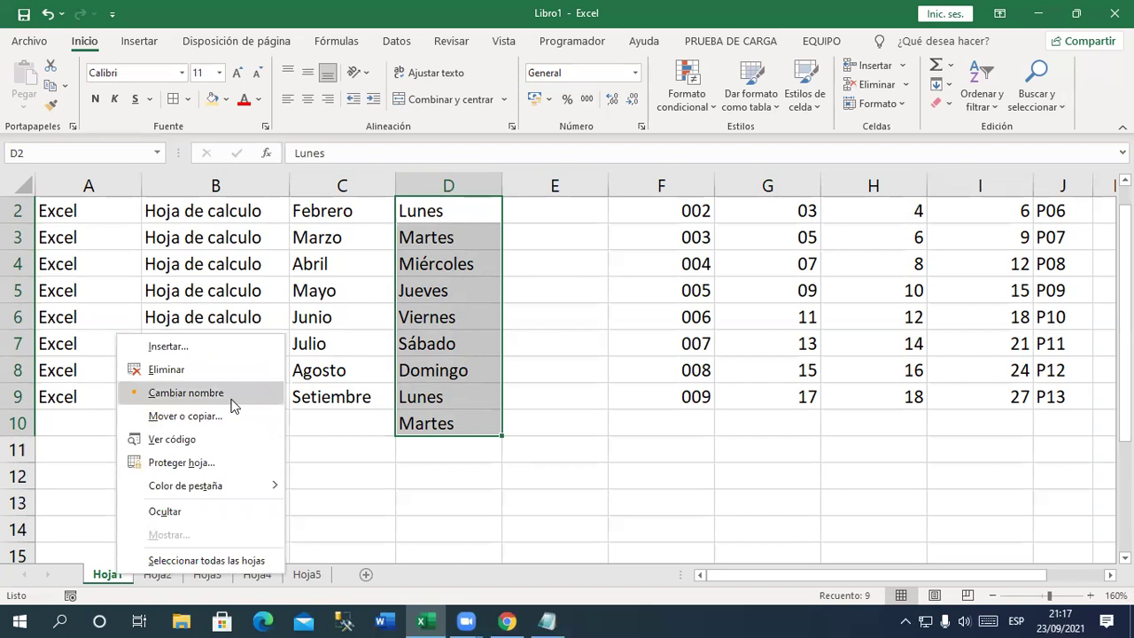
click(233, 405)
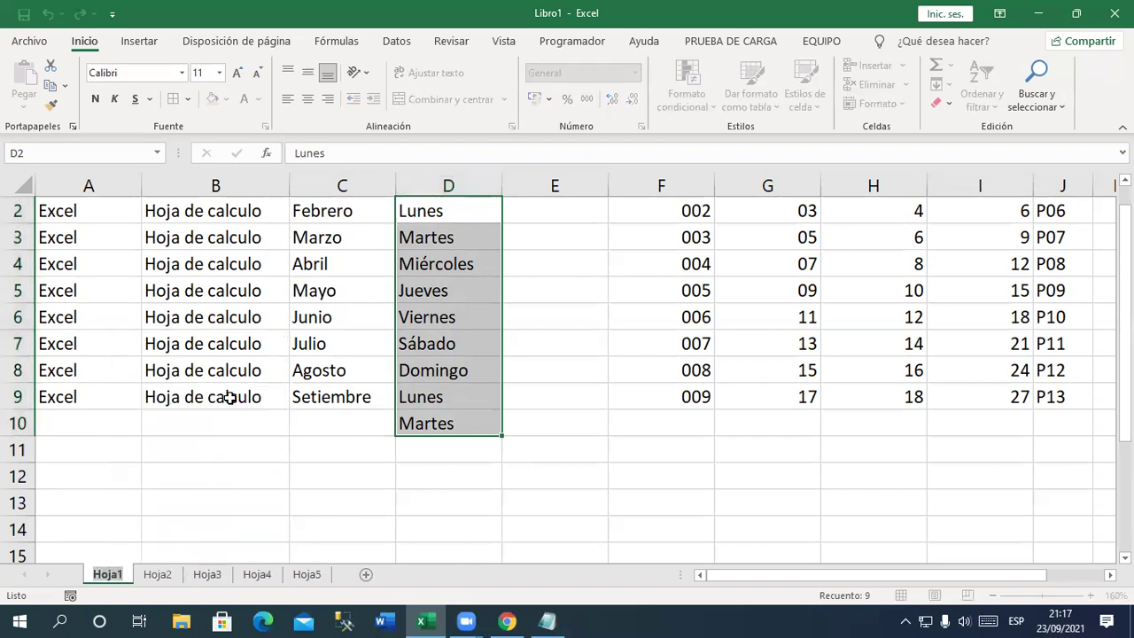
text(Practica 01)
key(Return)
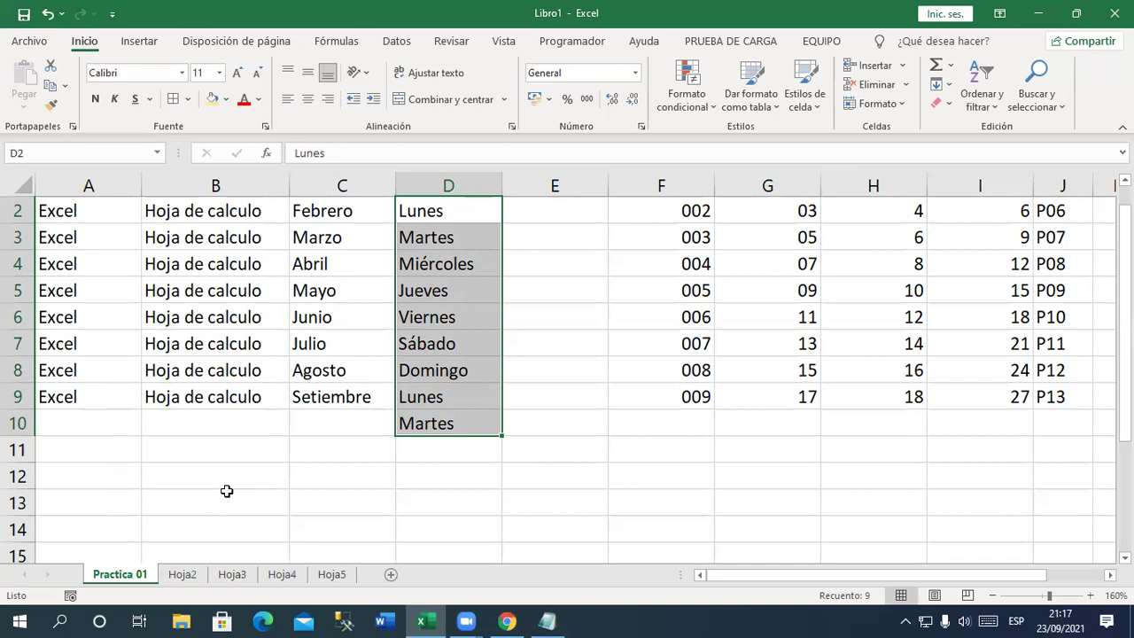
right_click(186, 576)
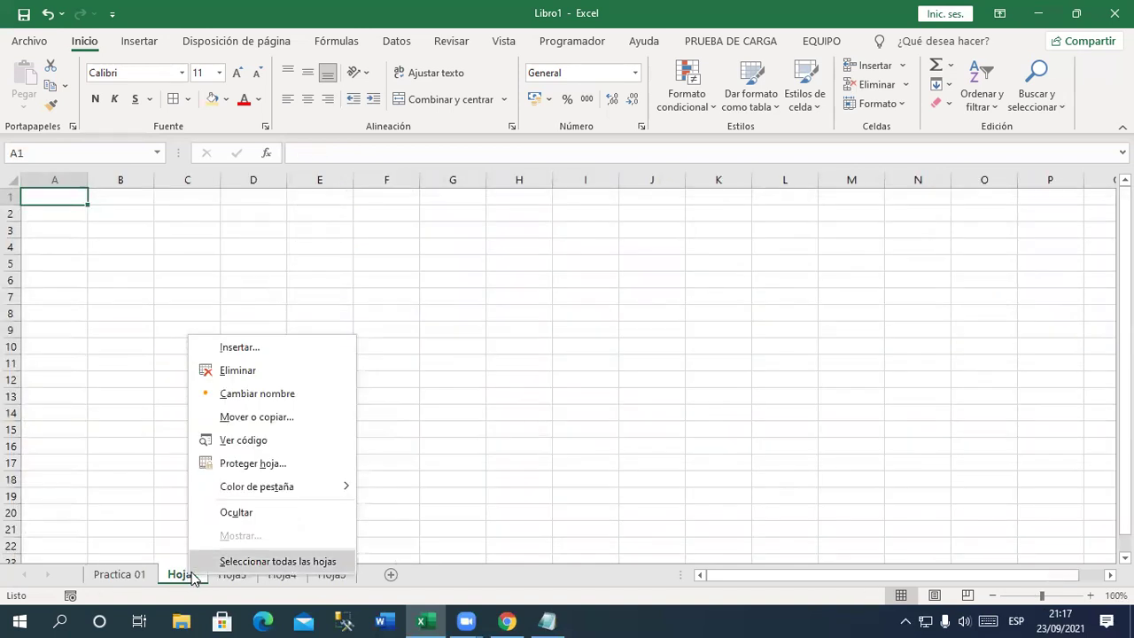
click(294, 403)
text(Pract)
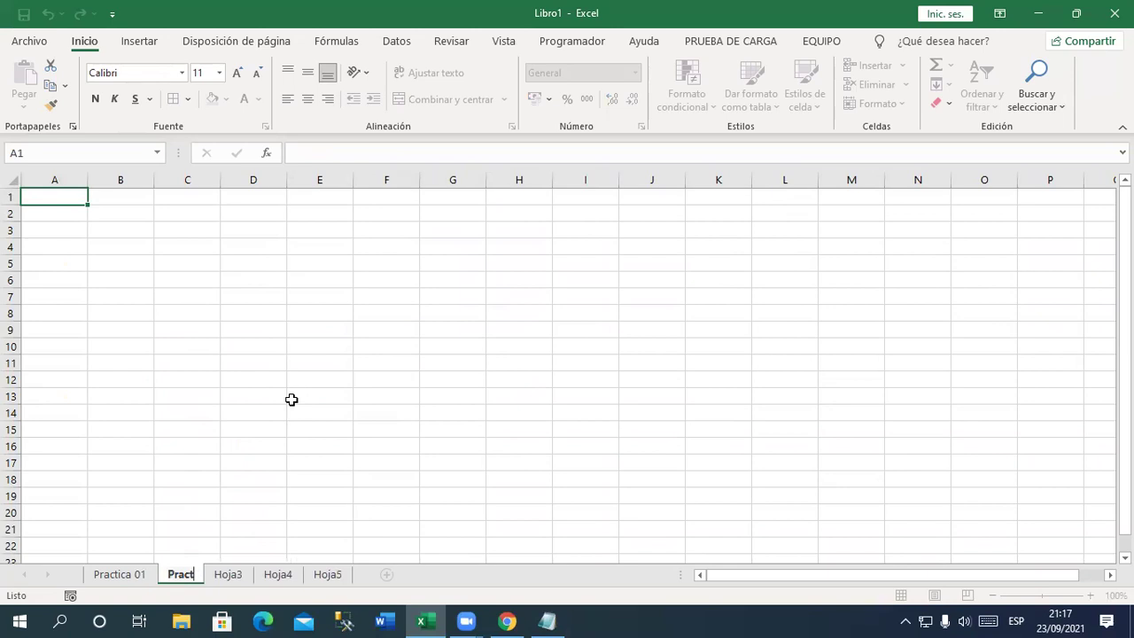
text(ica 02)
key(Return)
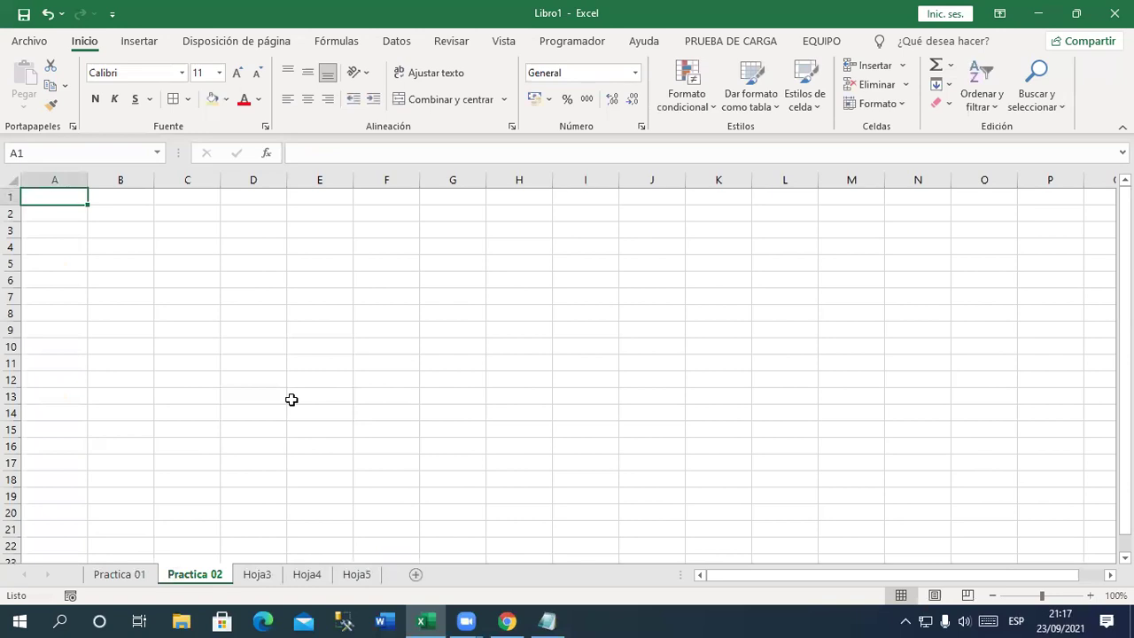
Rename the remaining three sheets Boleta, Factura and Planilla
click(257, 576)
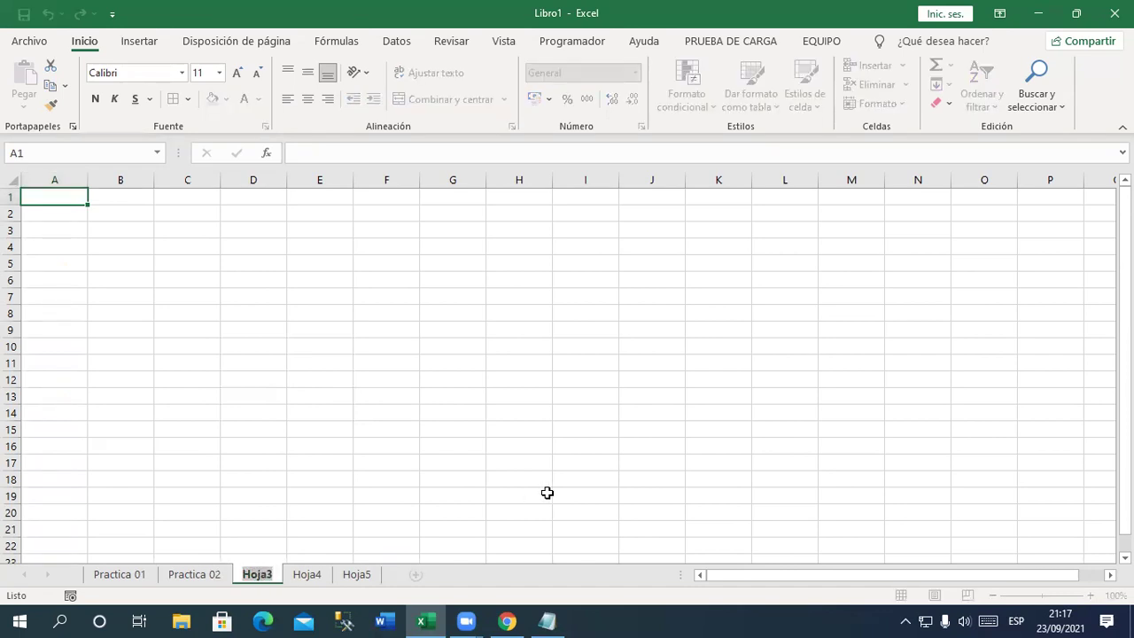
text(Boleta)
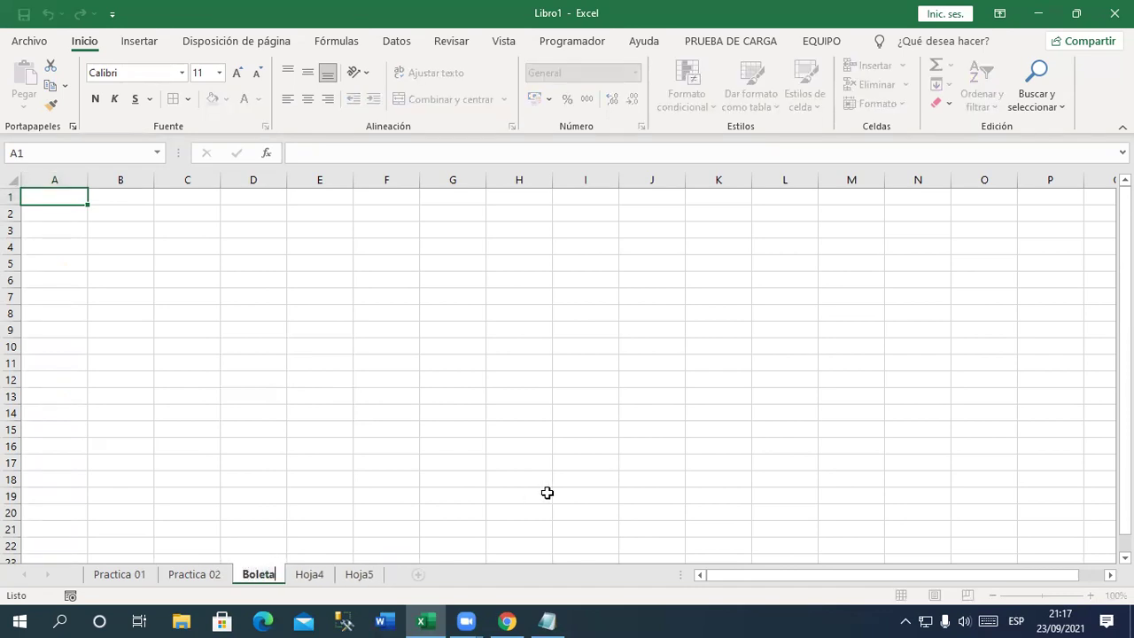
key(Return)
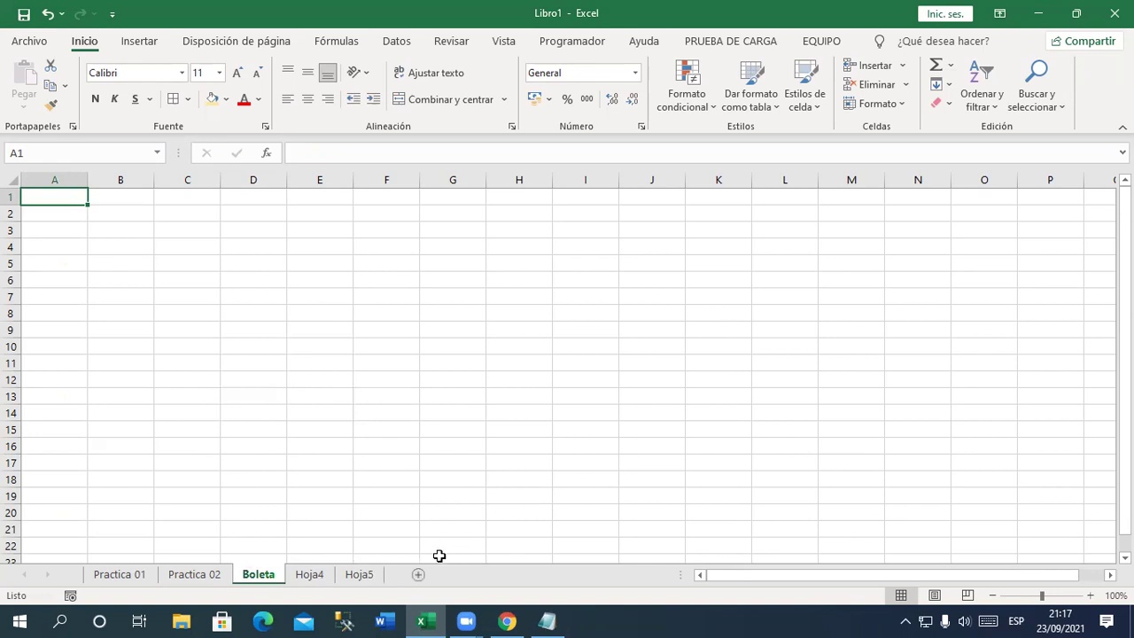
double_click(309, 574)
text(Factura)
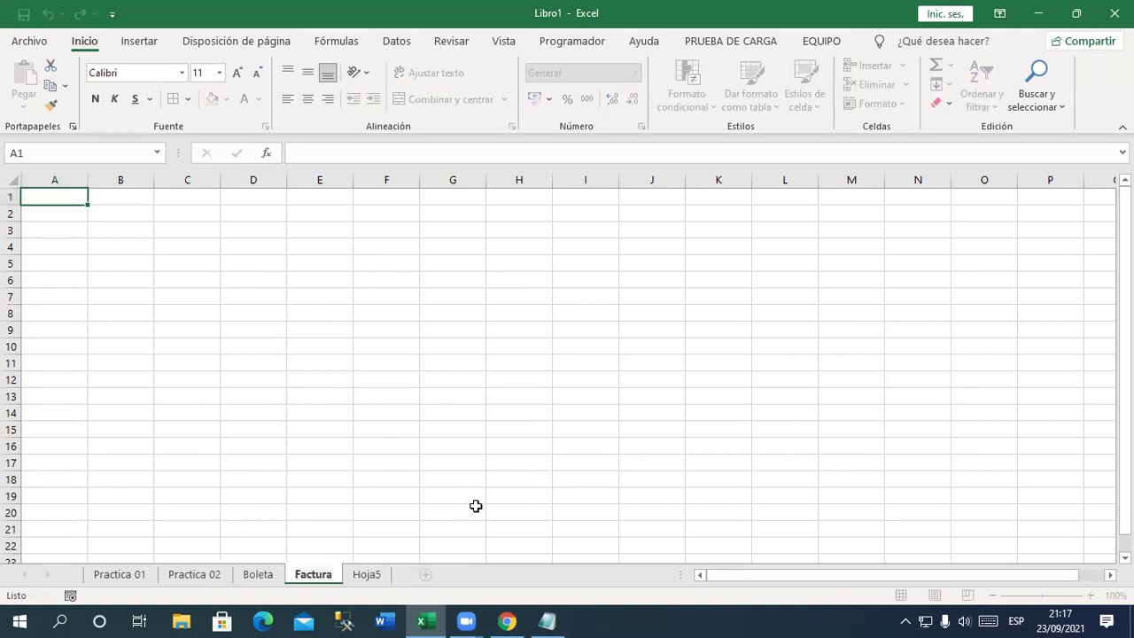
key(Return)
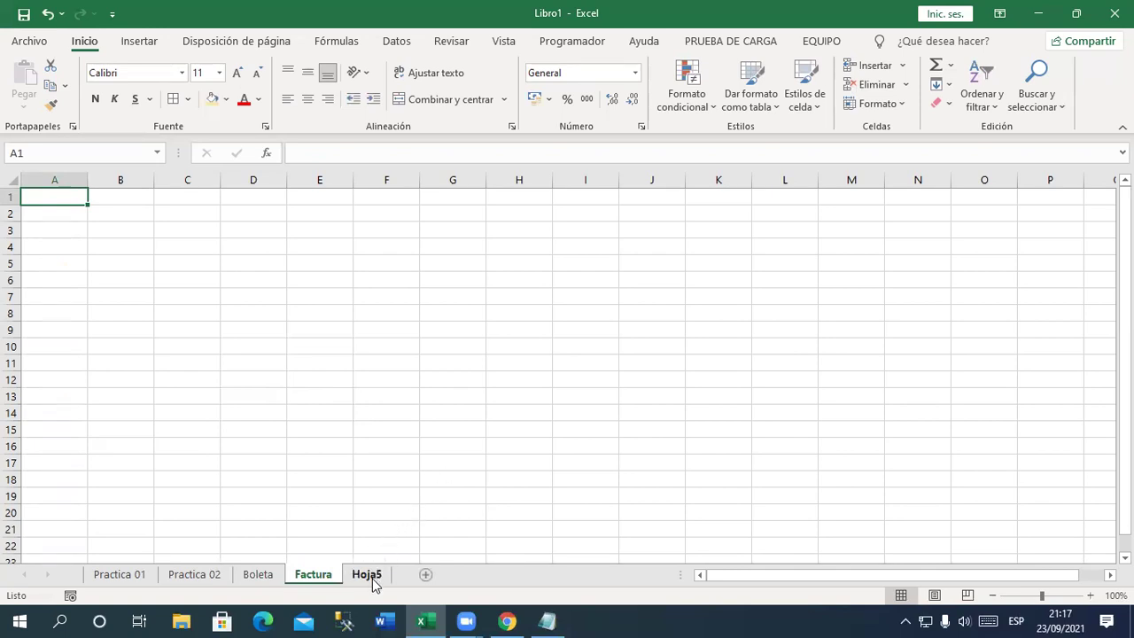
double_click(372, 576)
text(Planilla)
key(Return)
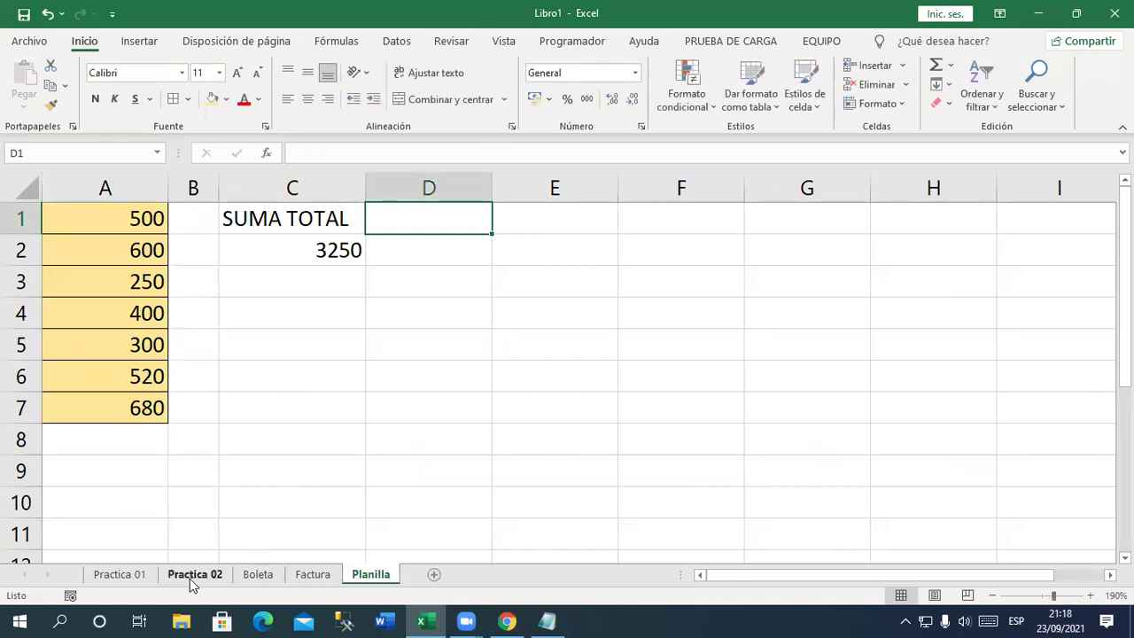
Cycle through the Practica 01, Practica 02, Boleta, Factura and Planilla tabs, ending on Factura
click(142, 581)
click(190, 578)
click(258, 578)
click(315, 576)
click(372, 581)
click(314, 580)
click(268, 580)
click(184, 580)
click(120, 578)
click(197, 578)
click(258, 578)
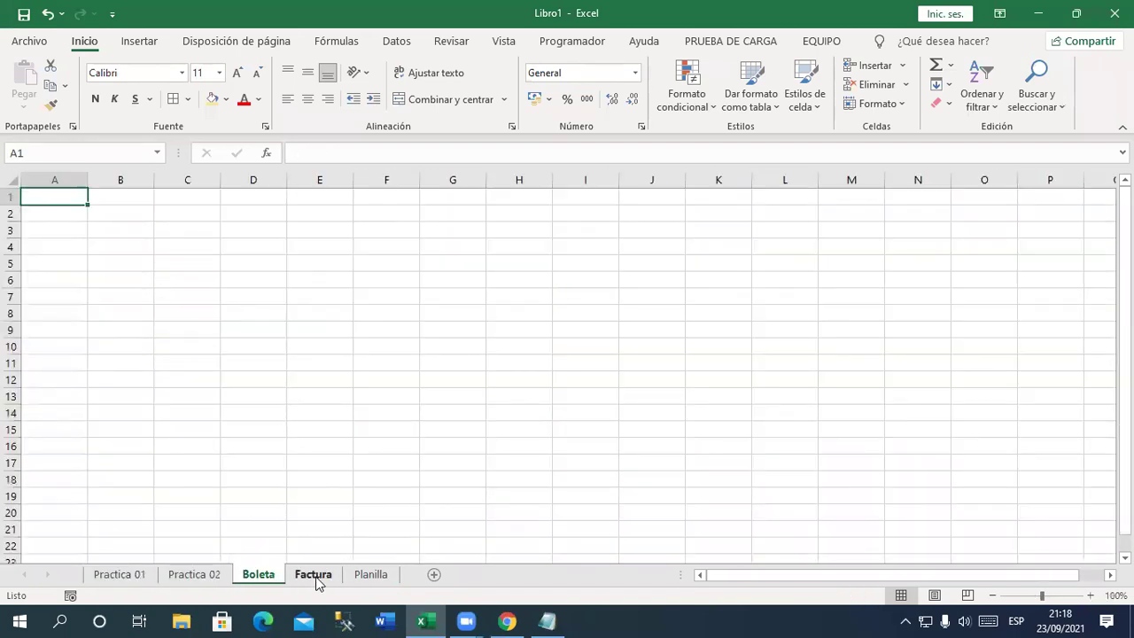
click(314, 578)
click(365, 580)
click(190, 578)
click(146, 577)
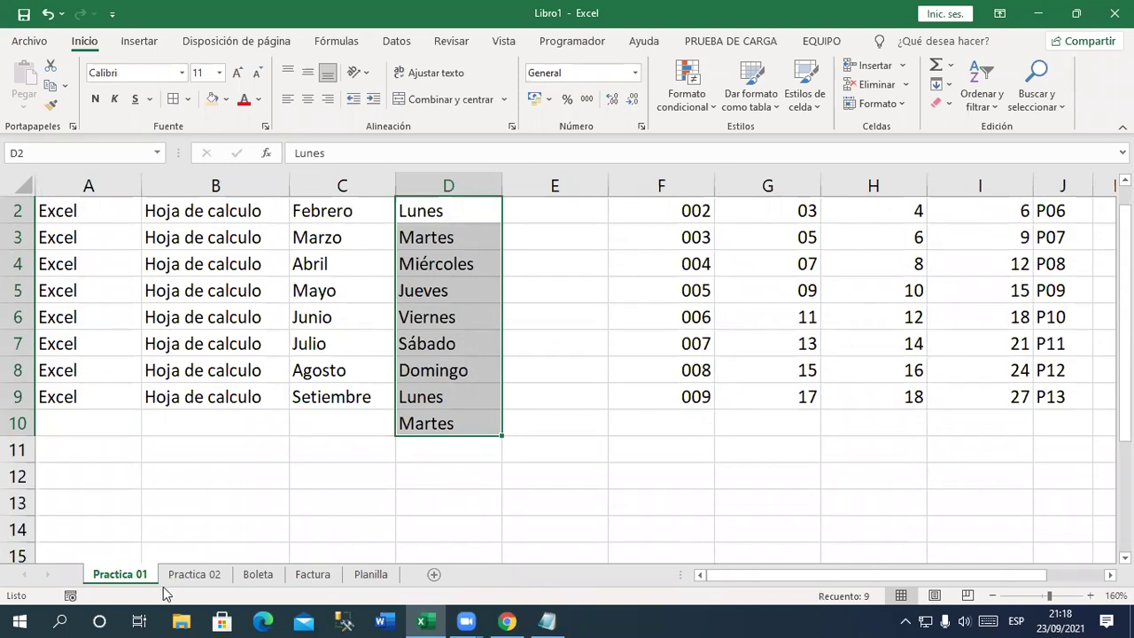
click(310, 576)
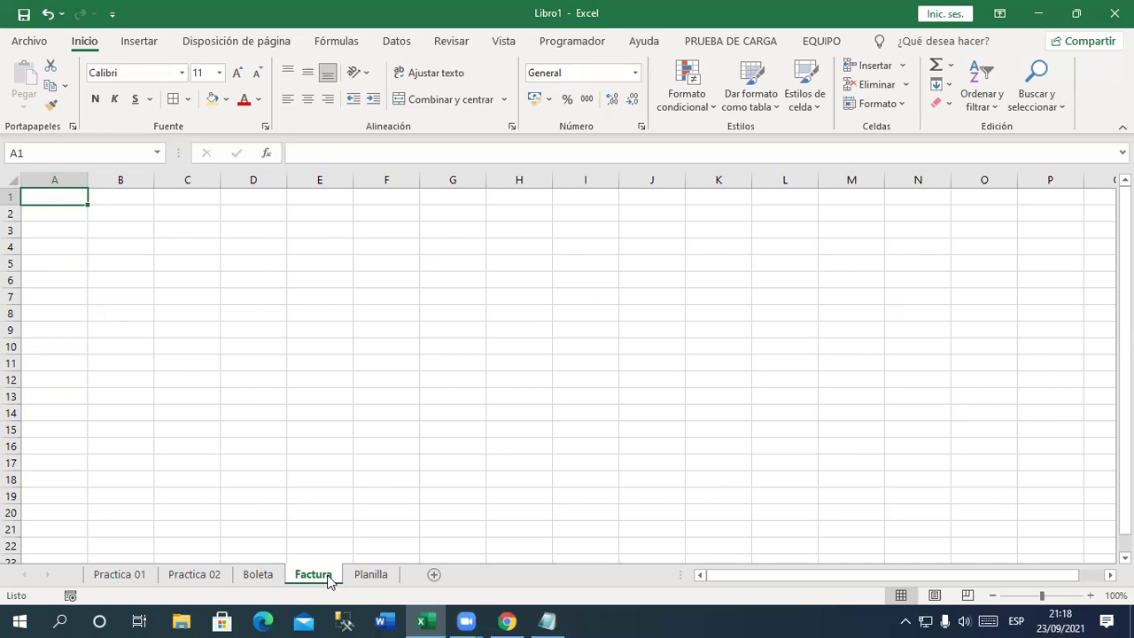
Move the Factura sheet before Practica 01, then view the Planilla sheet
right_click(327, 581)
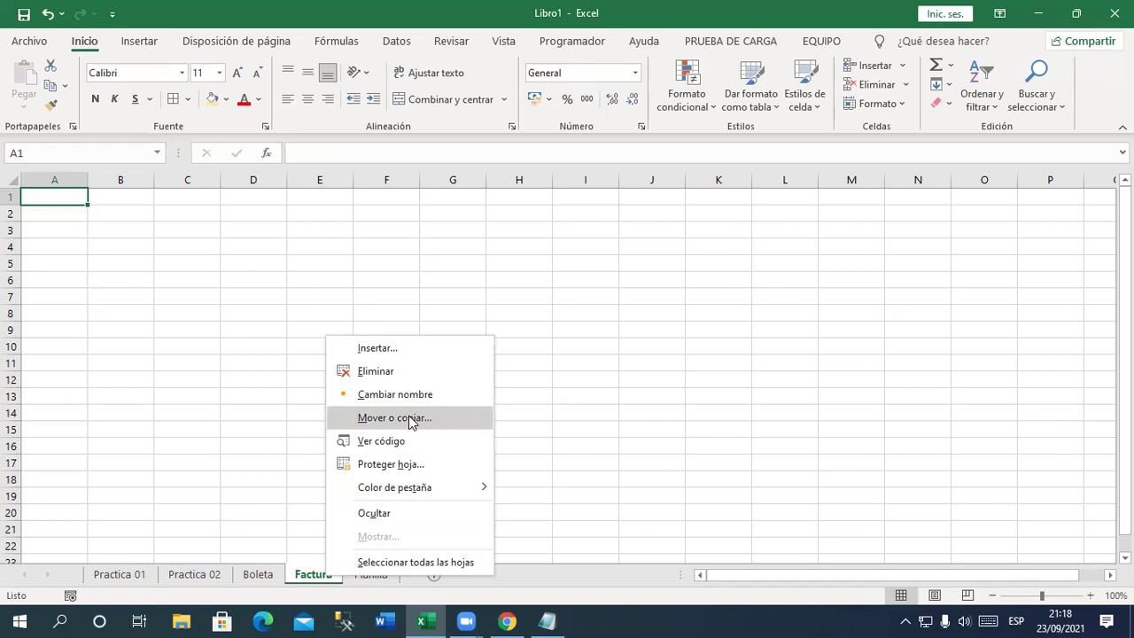
click(411, 424)
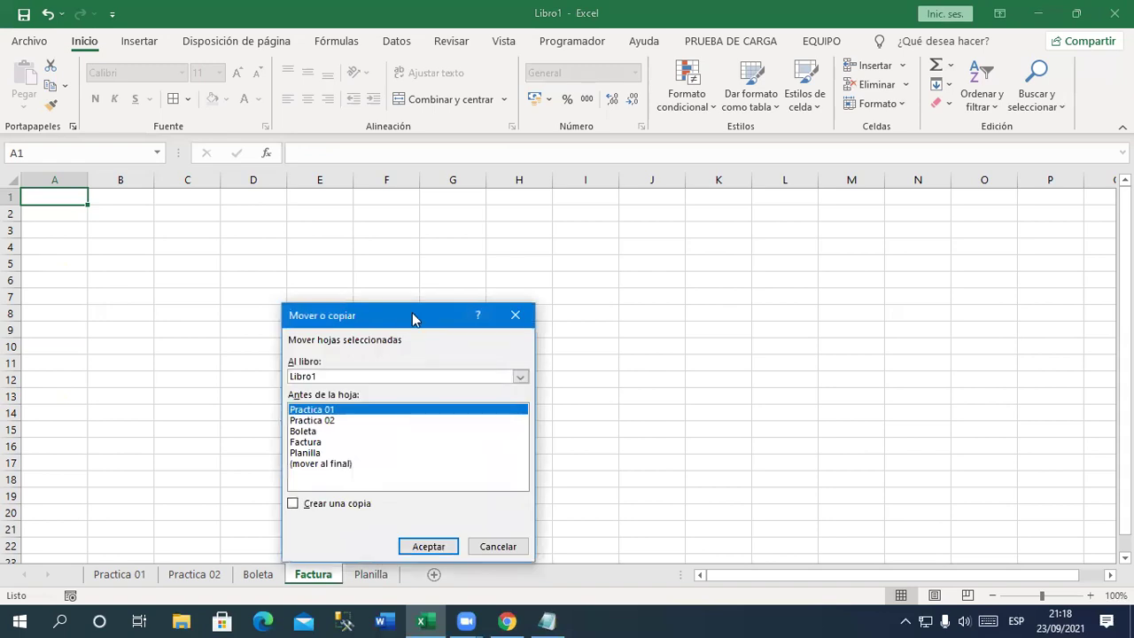
drag(411, 316, 495, 237)
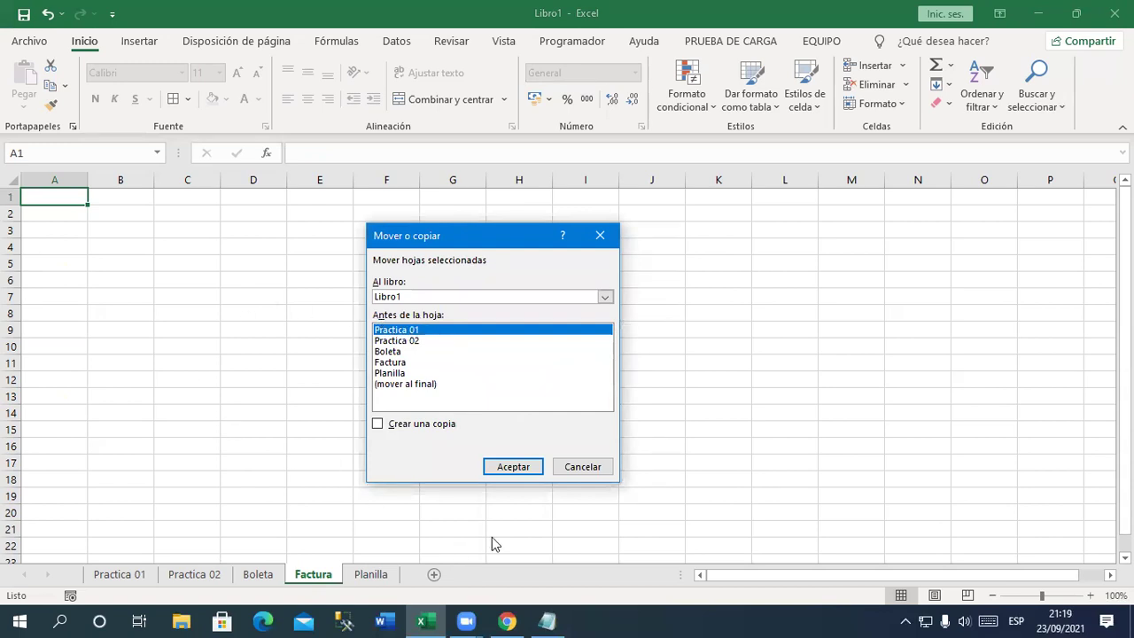
click(516, 470)
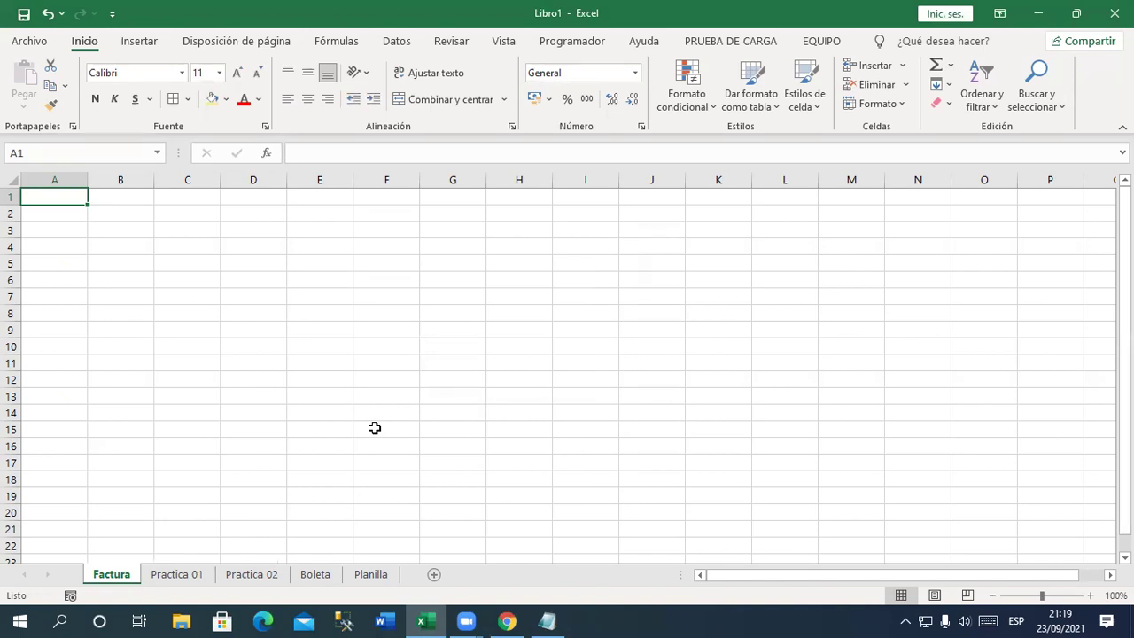
click(371, 576)
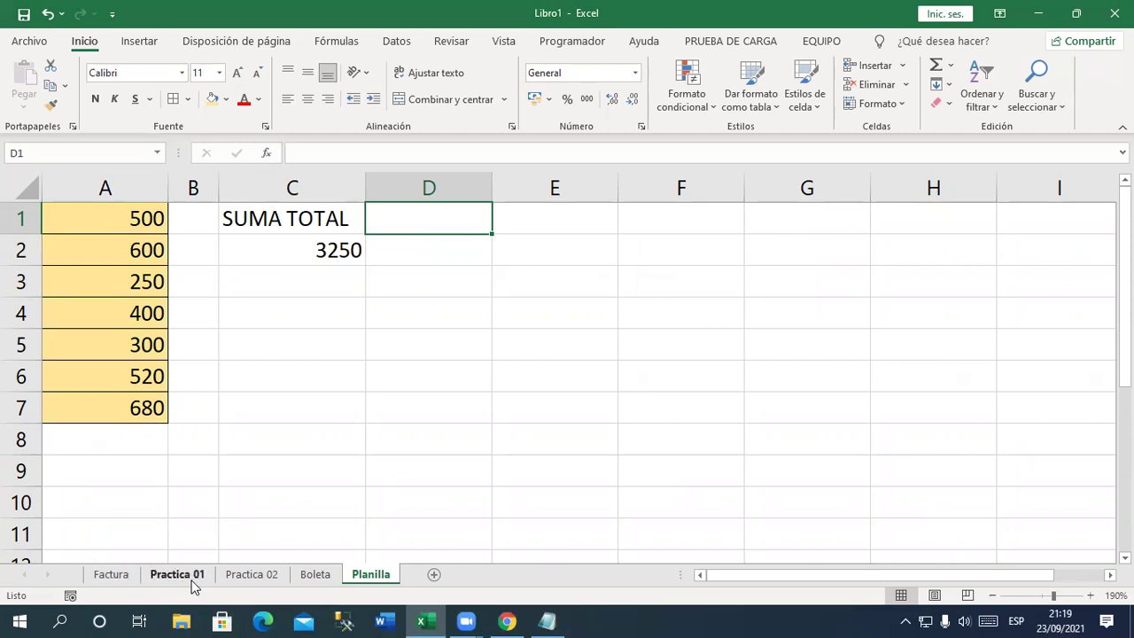
Use Mover o copiar to place the Planilla sheet before Practica 01, then view Factura
right_click(372, 575)
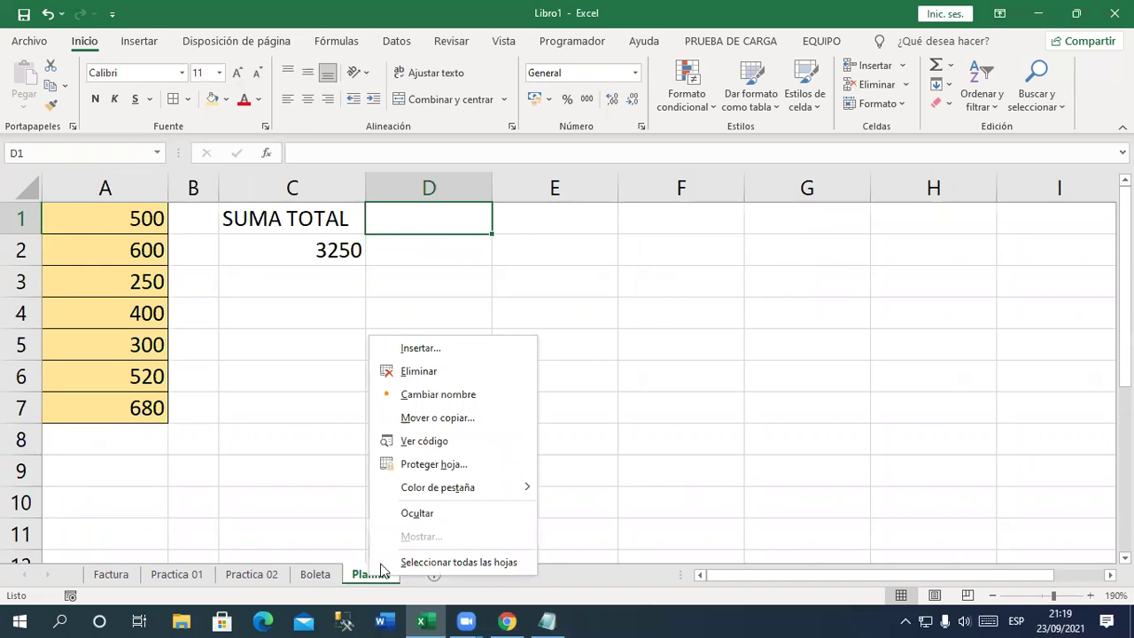
click(466, 419)
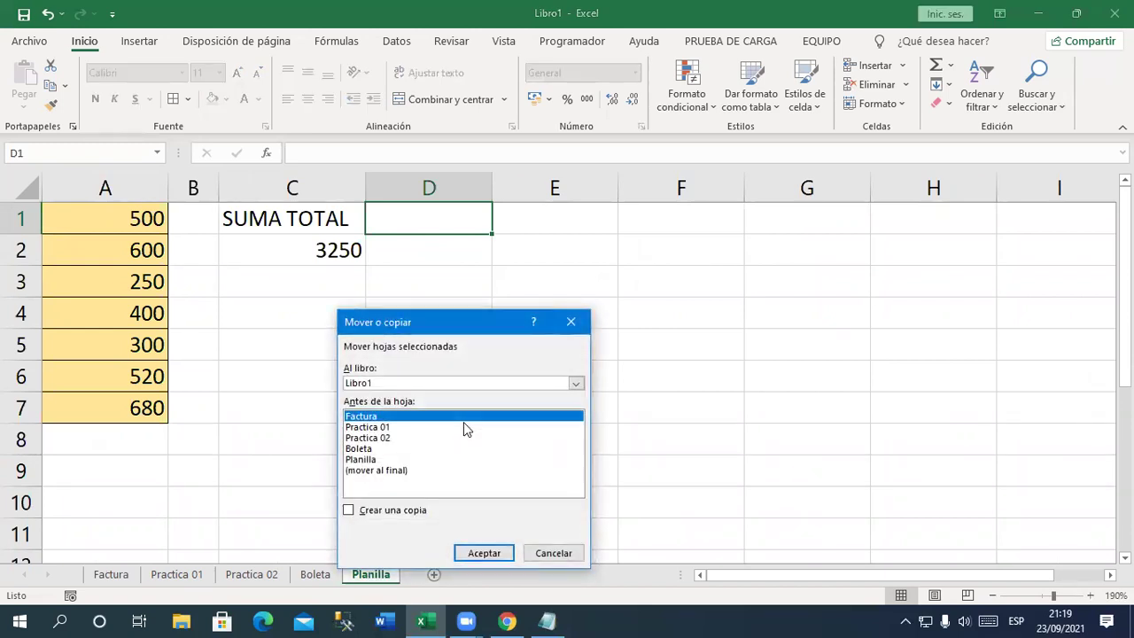
drag(436, 330, 441, 277)
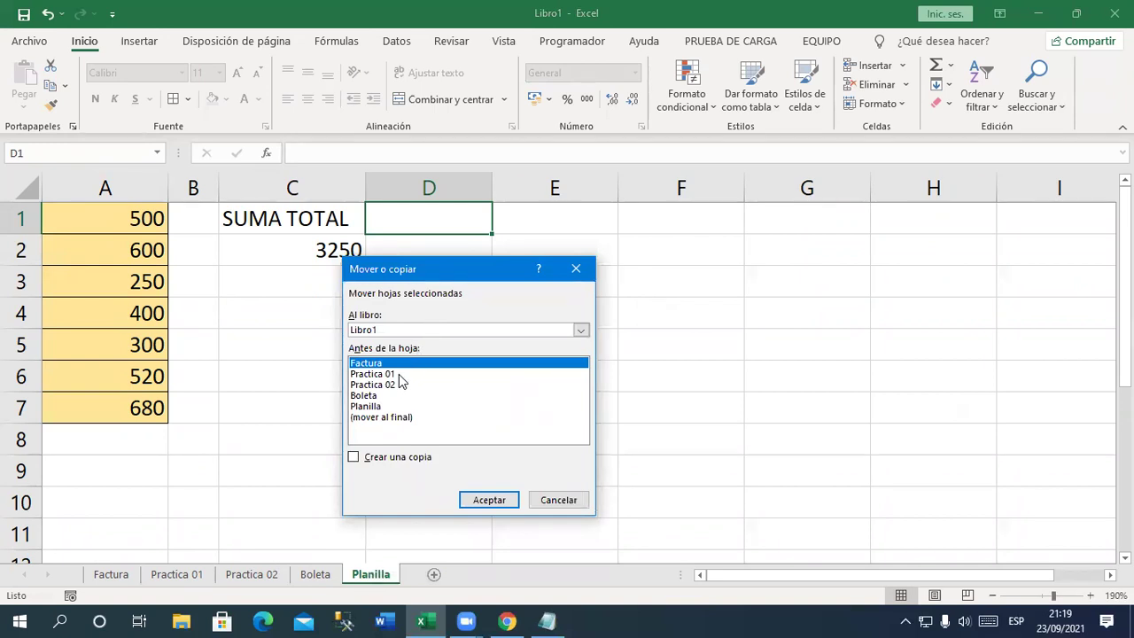
click(399, 375)
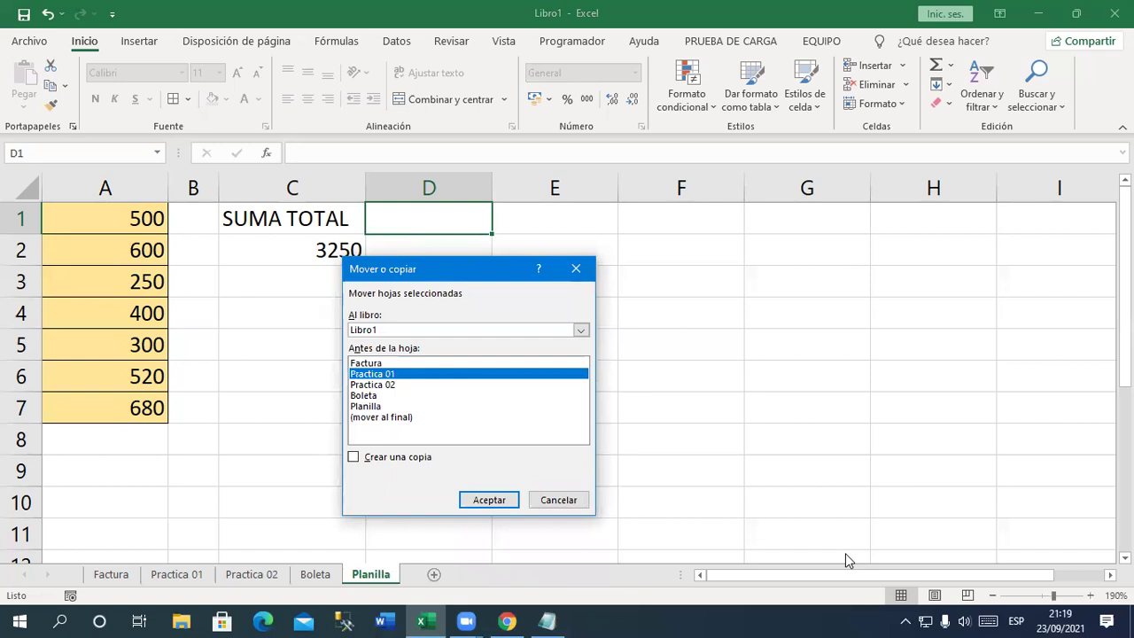
click(501, 500)
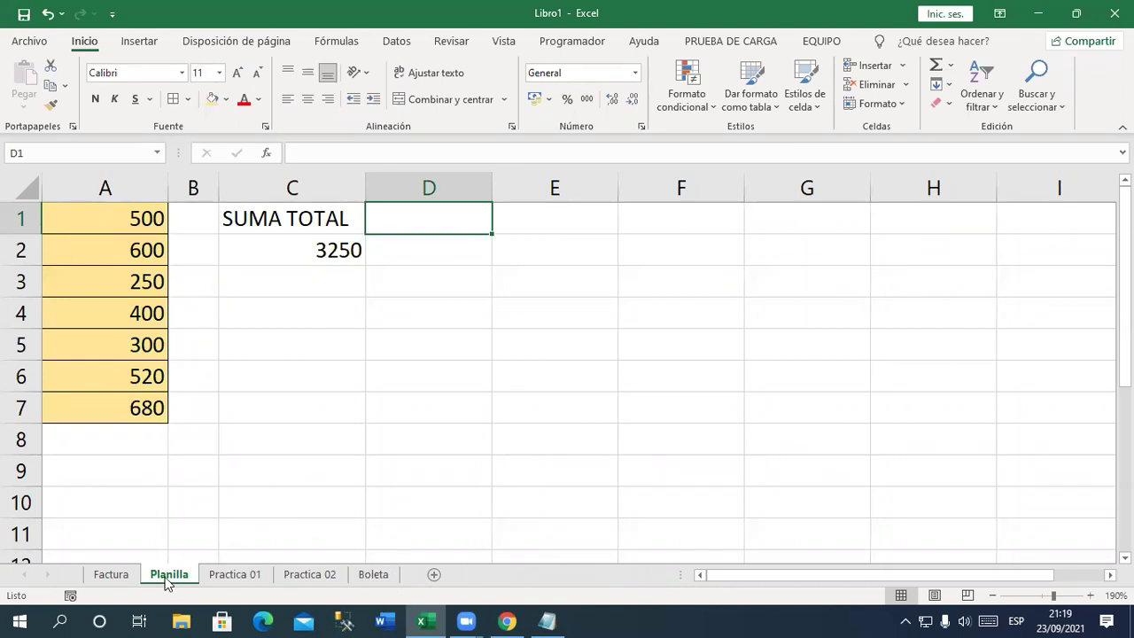
Drag the Factura tab past Boleta to the end of the tabs, then return to Planilla
click(131, 576)
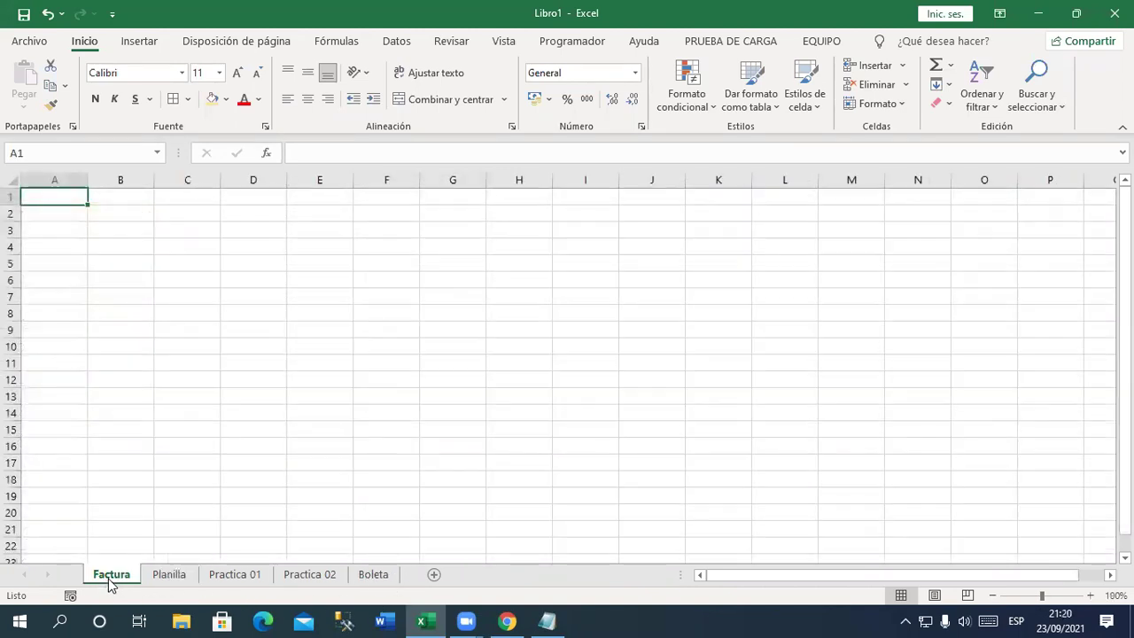
mouse_move(115, 578)
mouse_down()
mouse_move(249, 528)
mouse_move(319, 554)
mouse_up()
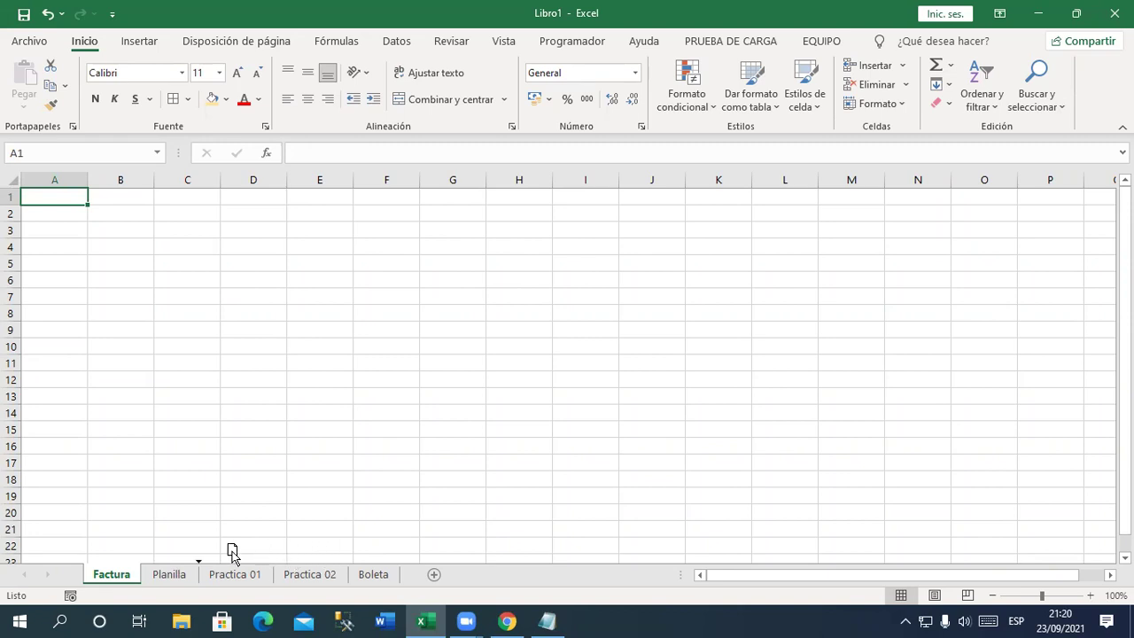
mouse_move(319, 553)
mouse_down()
mouse_move(410, 559)
mouse_move(408, 571)
mouse_move(121, 549)
mouse_move(109, 567)
mouse_move(409, 574)
mouse_up()
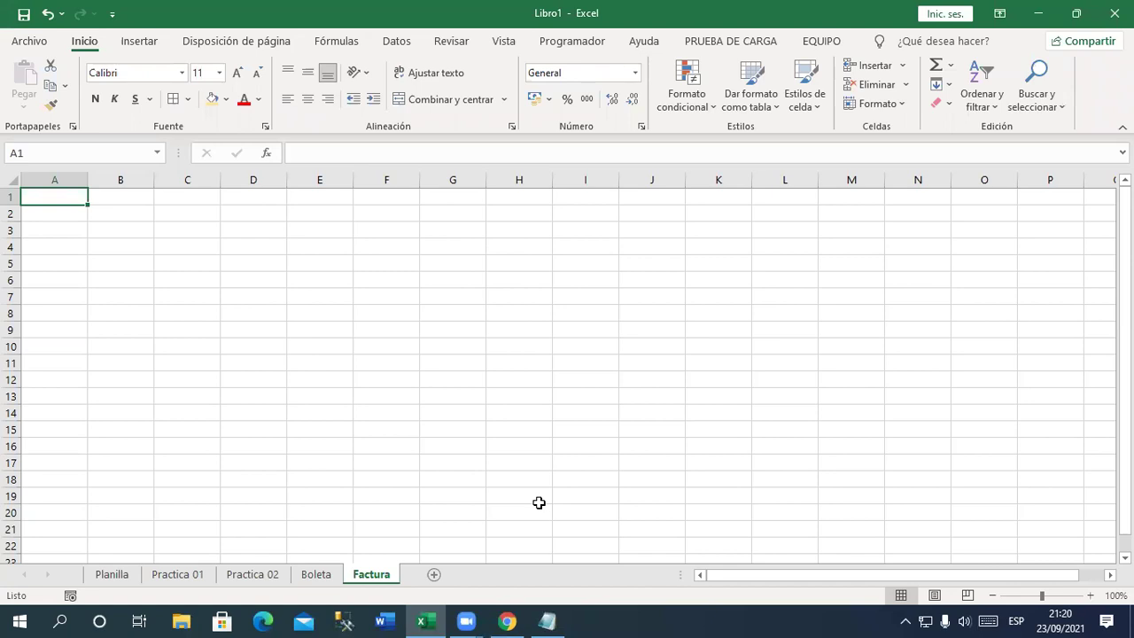
click(124, 577)
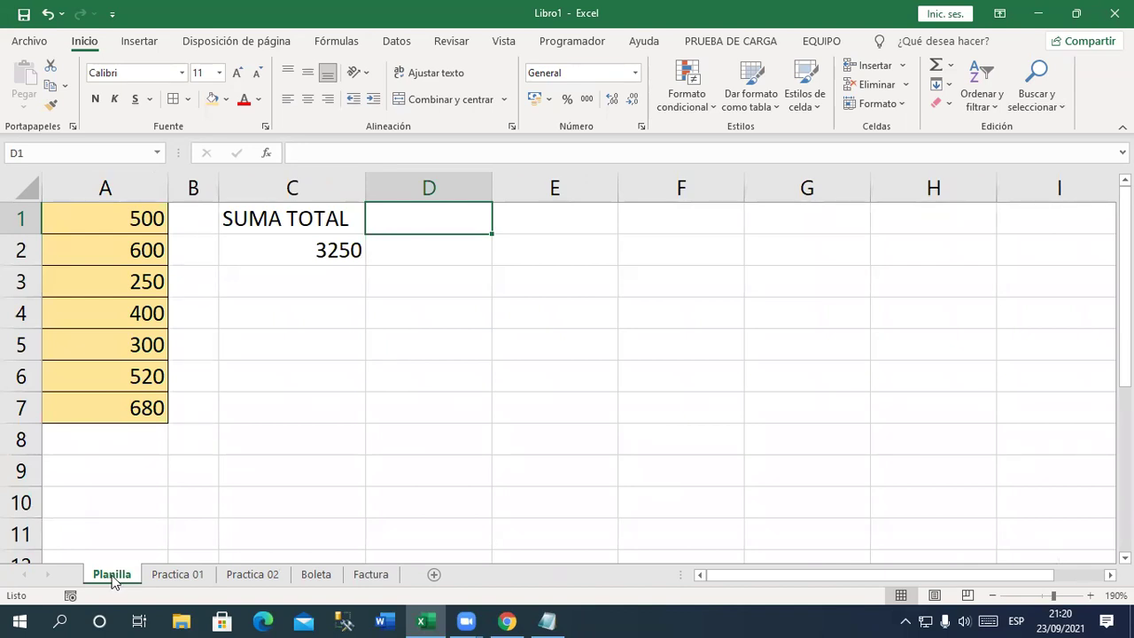
Copy Planilla to (mover al final) with Crear una copia ticked, then view Planilla and Planilla (2)
right_click(112, 580)
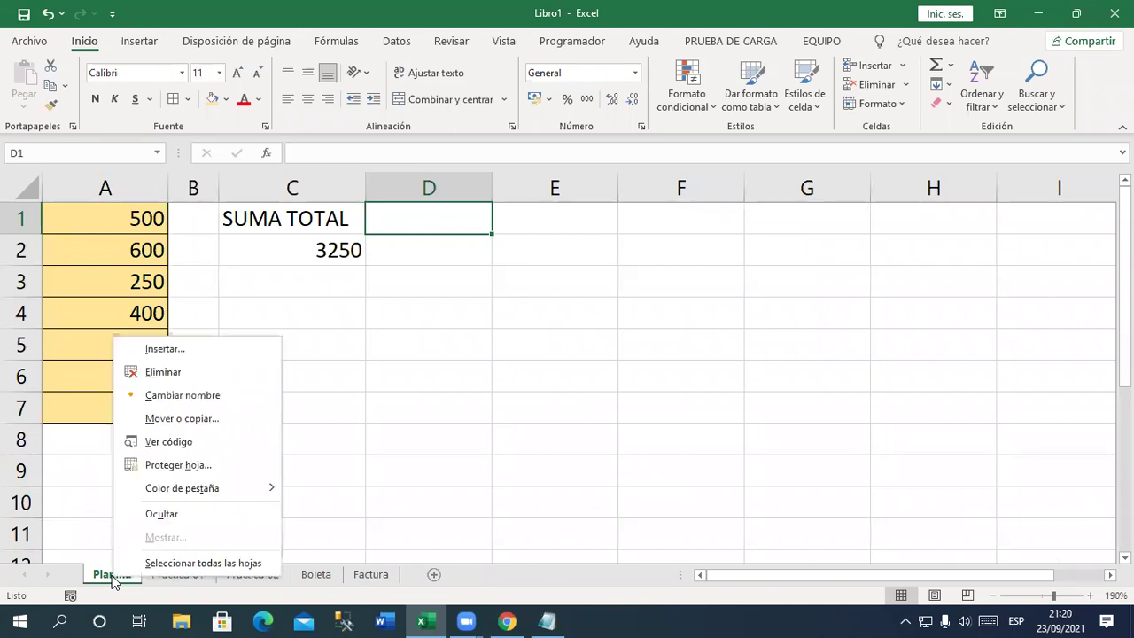
click(213, 427)
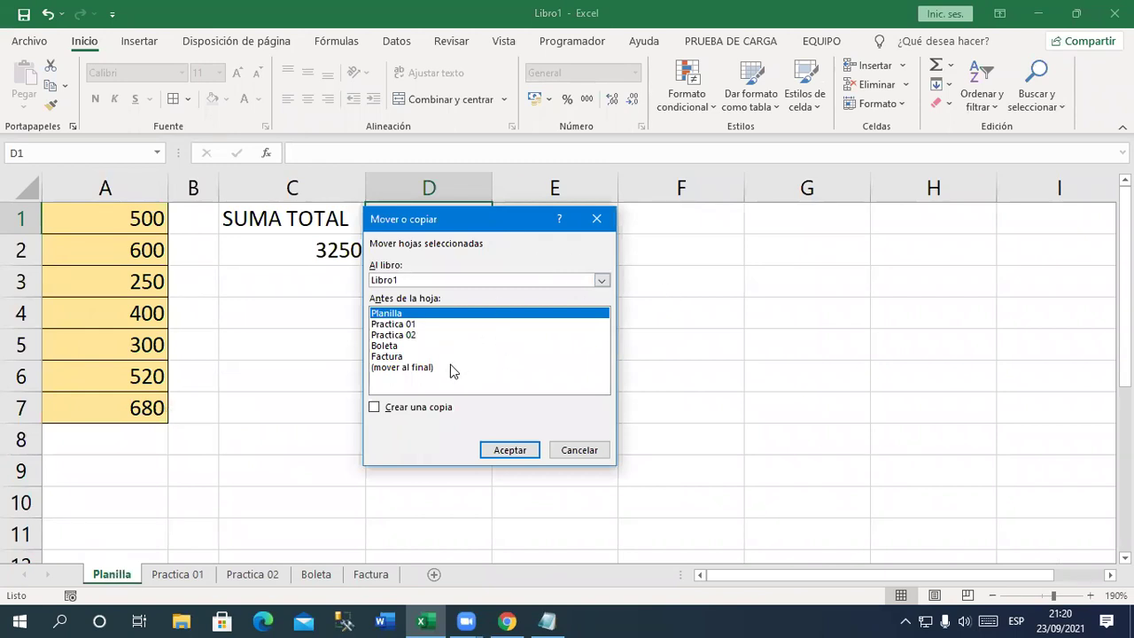
click(403, 368)
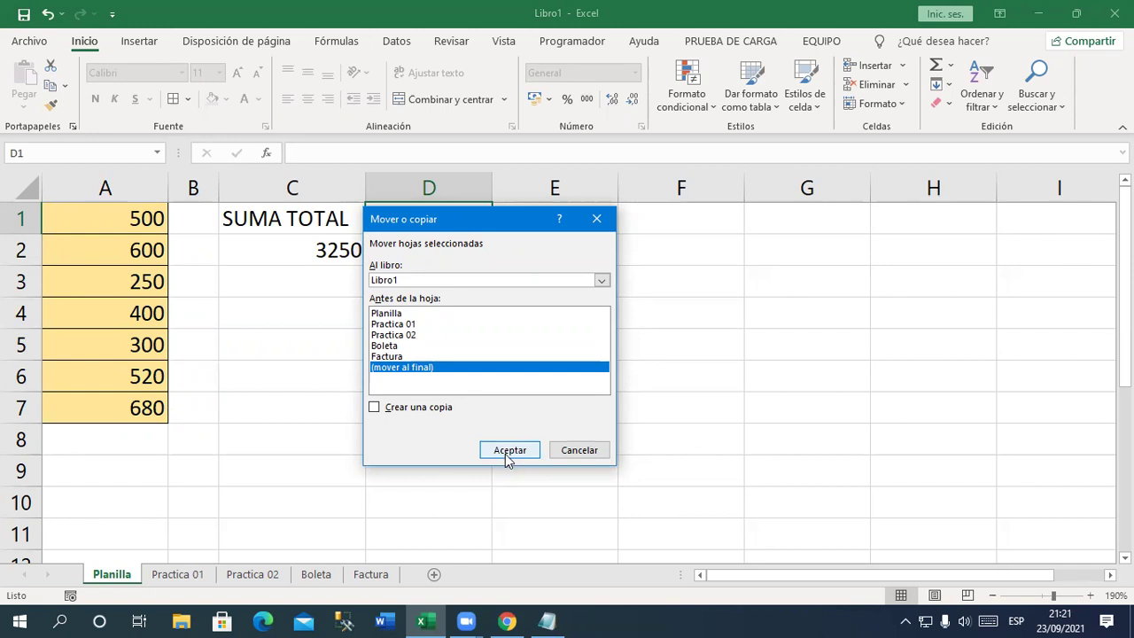
click(374, 408)
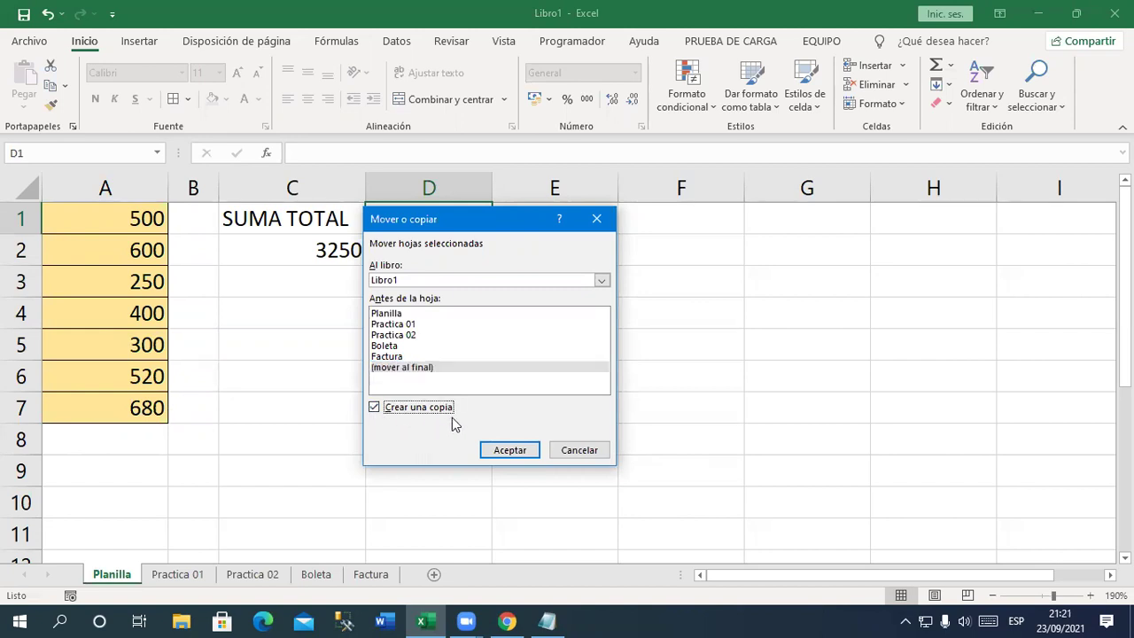
click(509, 454)
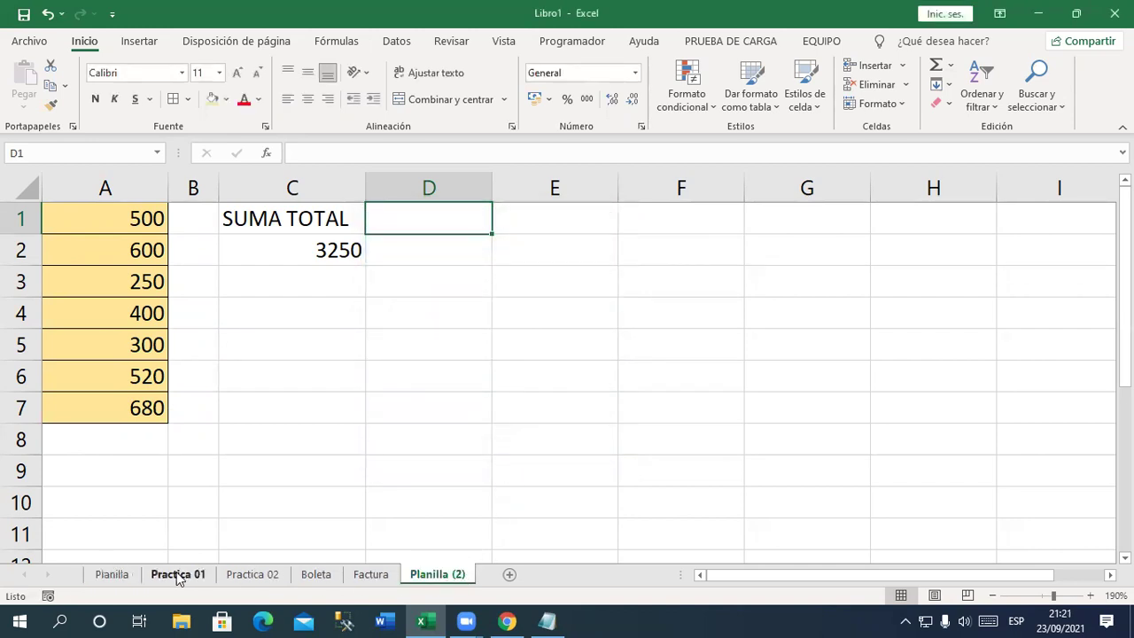
click(122, 578)
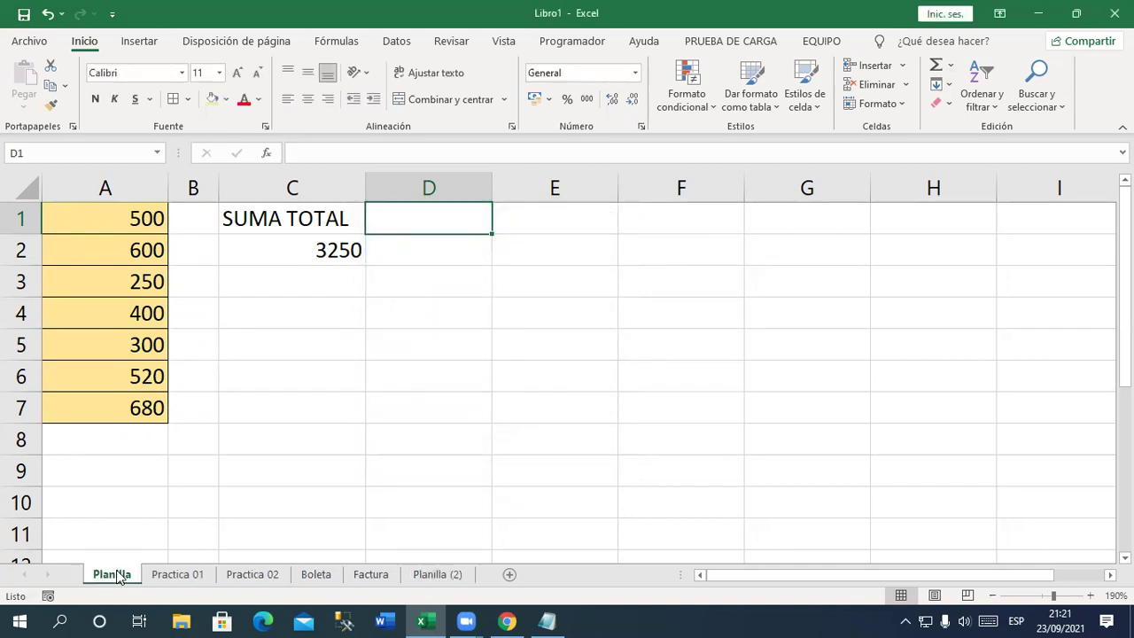
click(440, 578)
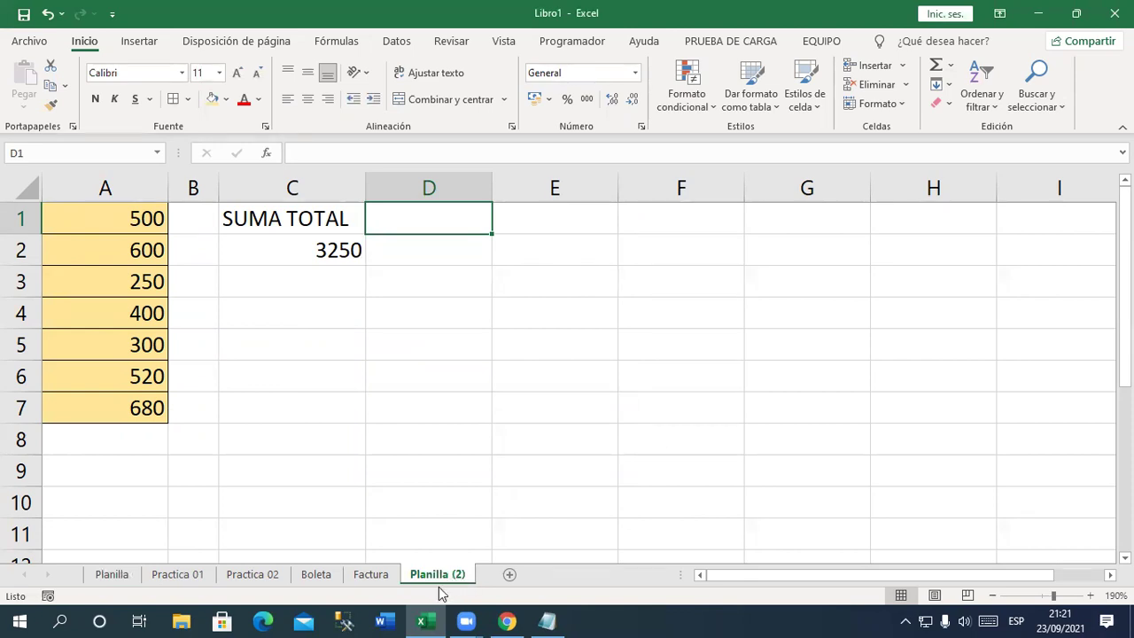
Copy Factura before Planilla with Crear una copia, creating Factura (2), then view both sheets
click(388, 577)
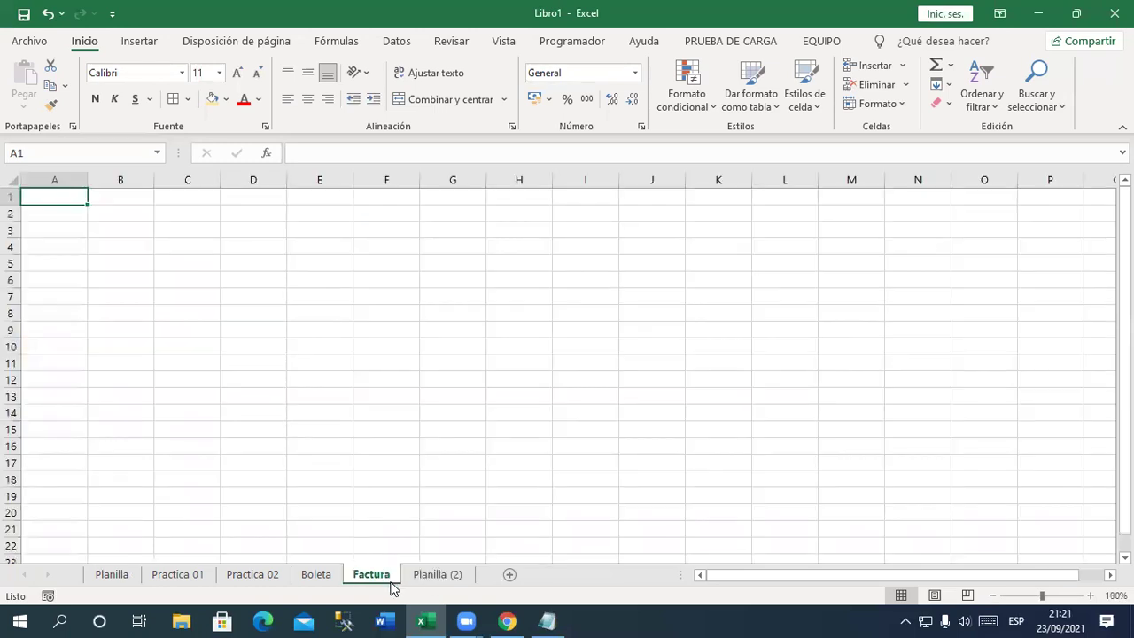
right_click(384, 582)
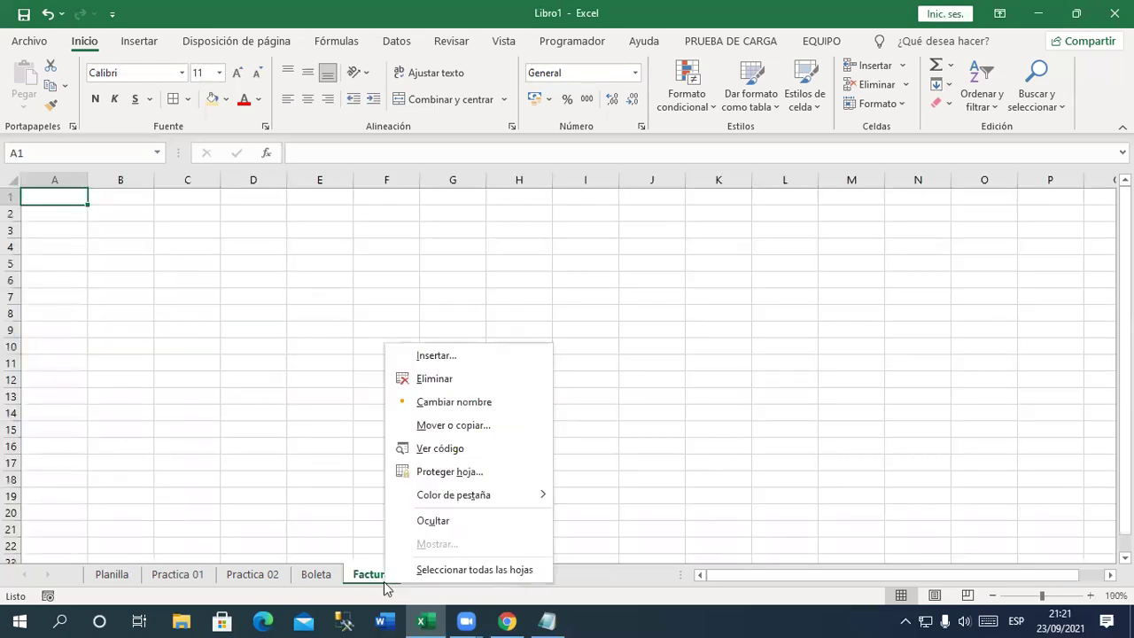
click(487, 427)
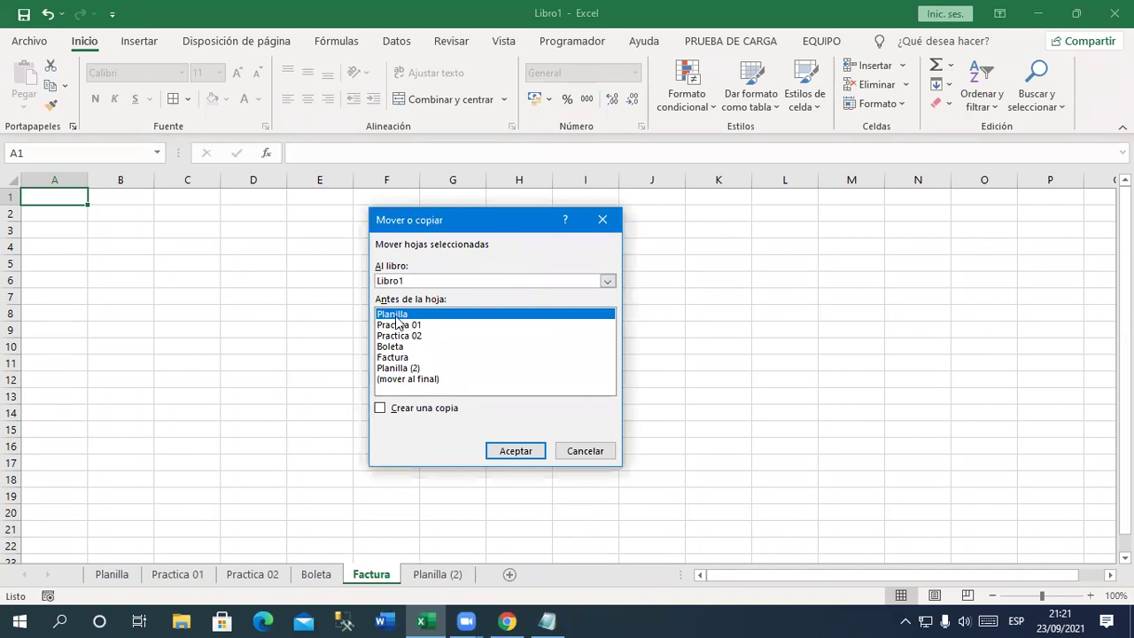
click(381, 409)
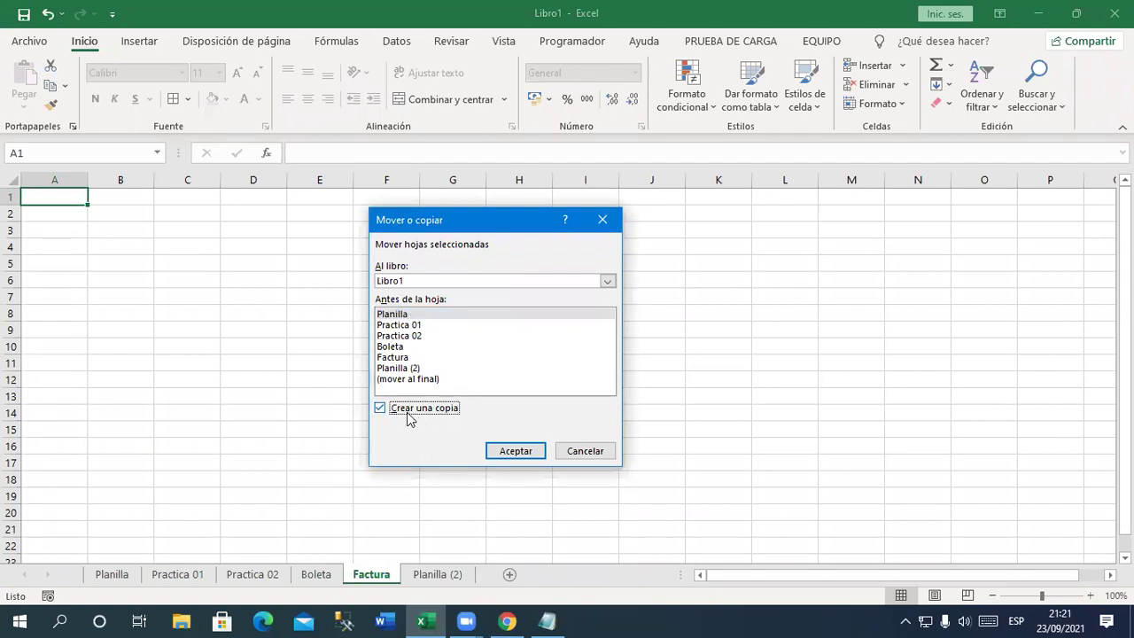
click(515, 453)
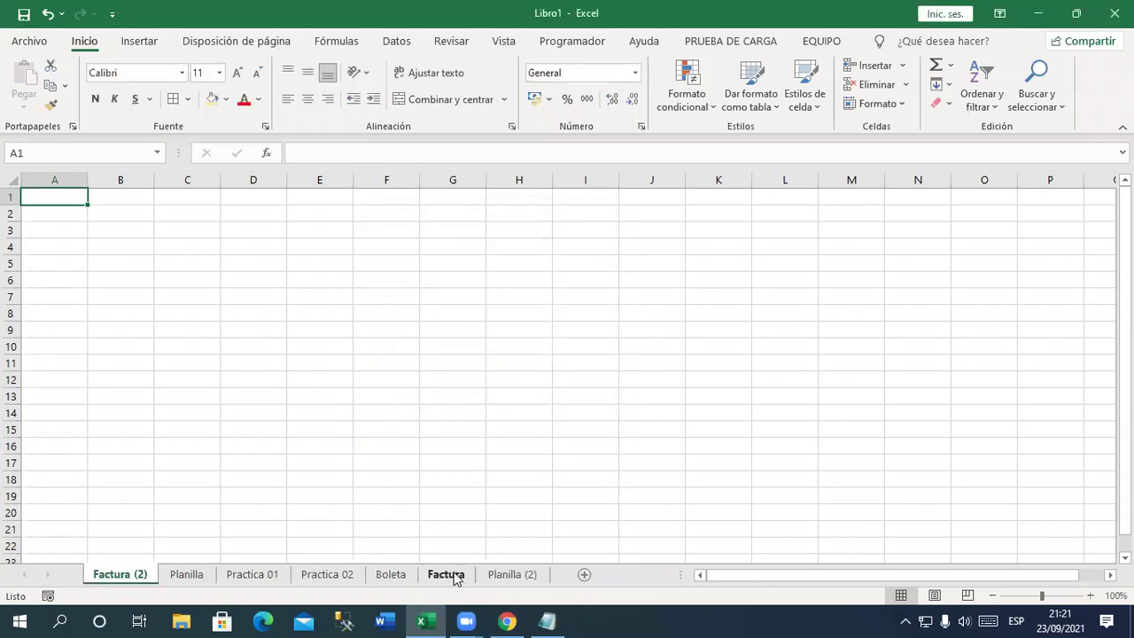
click(448, 576)
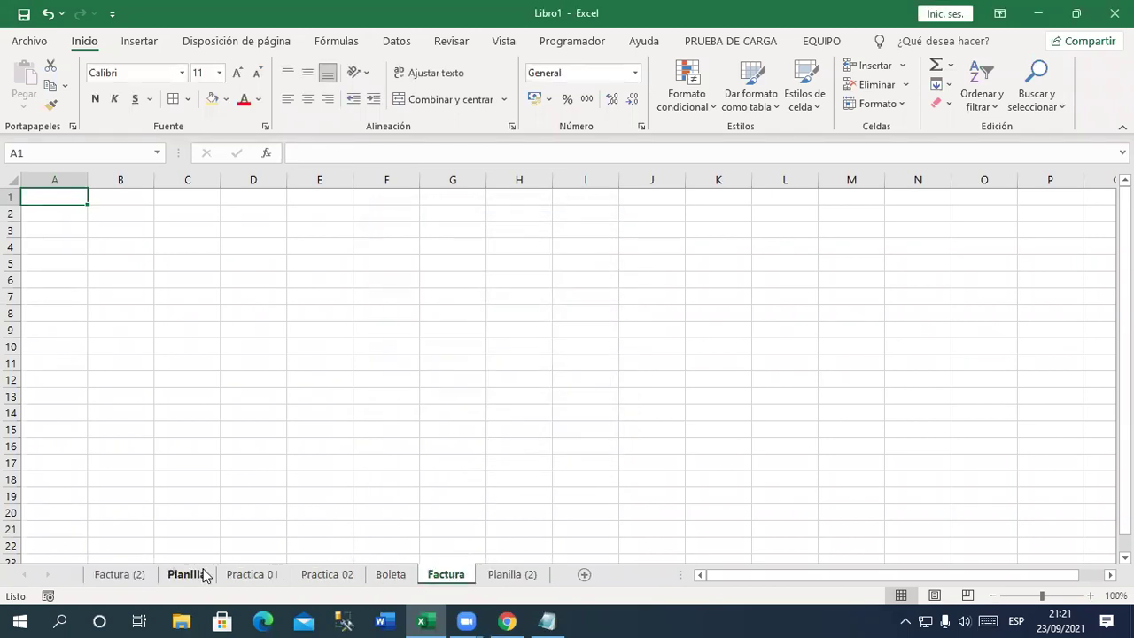
click(142, 577)
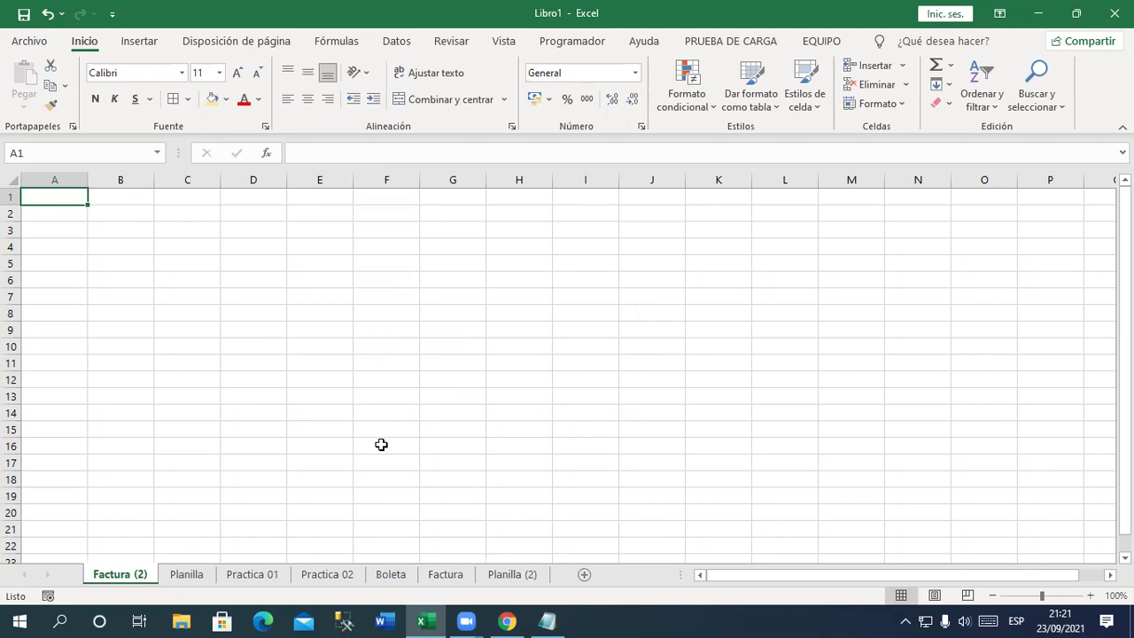
Ctrl+drag a Factura tab to create Factura (3) right after Factura
mouse_move(114, 583)
mouse_down()
mouse_move(284, 520)
mouse_move(206, 530)
mouse_up()
mouse_move(205, 530)
mouse_down()
mouse_move(124, 576)
mouse_move(188, 521)
mouse_up()
drag(188, 522, 190, 544)
mouse_move(189, 543)
mouse_down()
mouse_move(223, 530)
mouse_move(479, 543)
mouse_move(476, 567)
mouse_up()
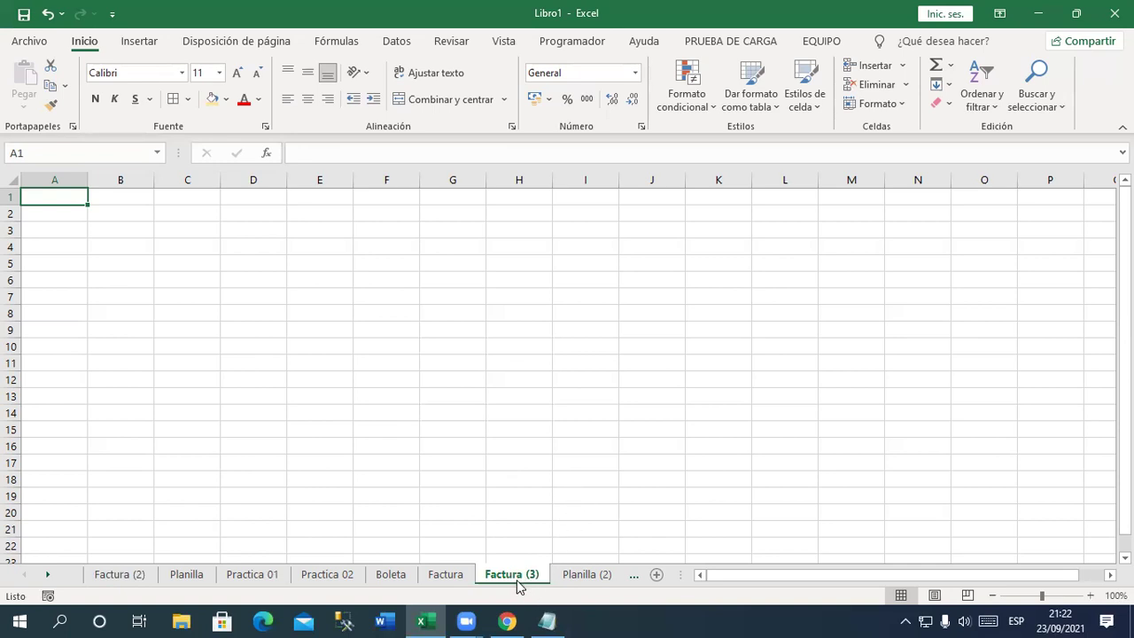
Ctrl+drag the Boleta tab between Factura (2) and Planilla to create Boleta (2)
click(400, 578)
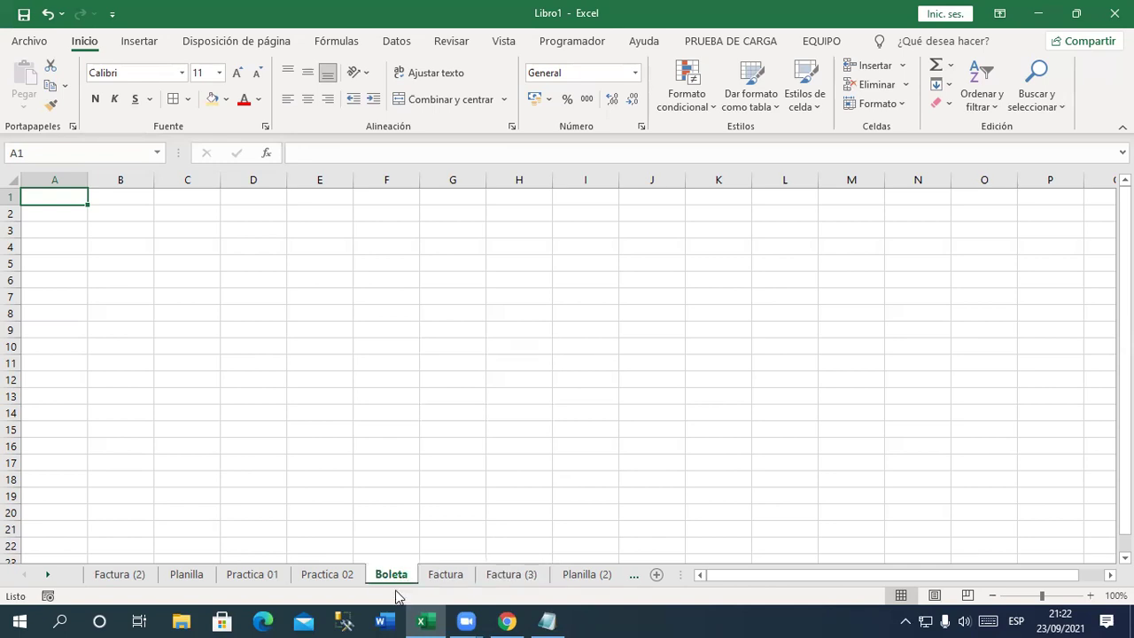
drag(402, 578, 340, 530)
drag(340, 530, 177, 542)
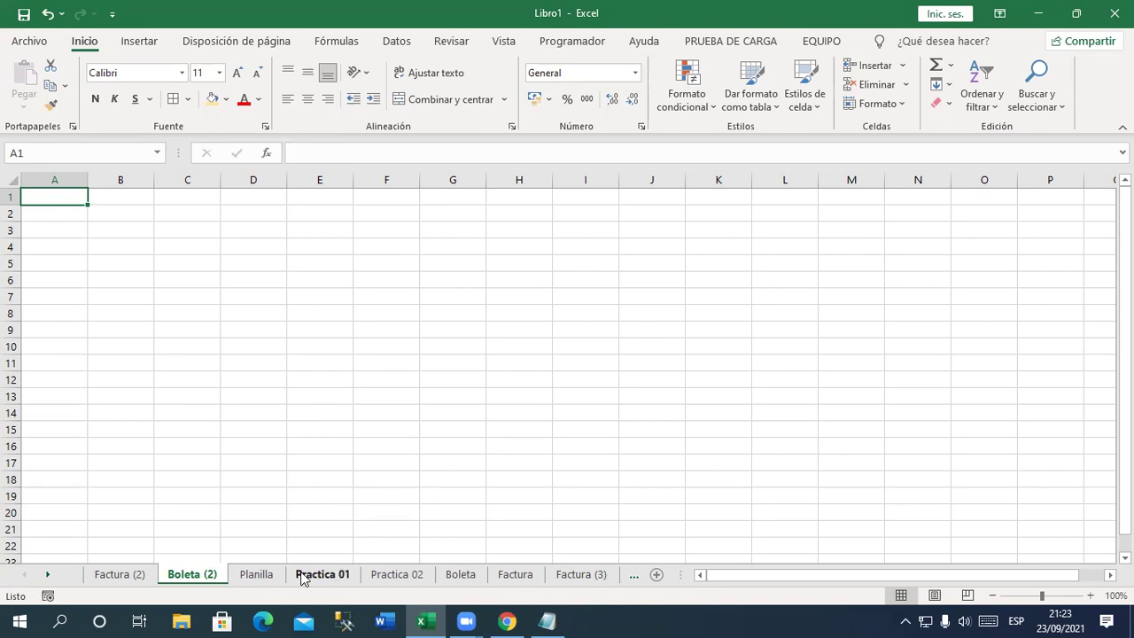
Colour the Planilla sheet tab purple
click(262, 576)
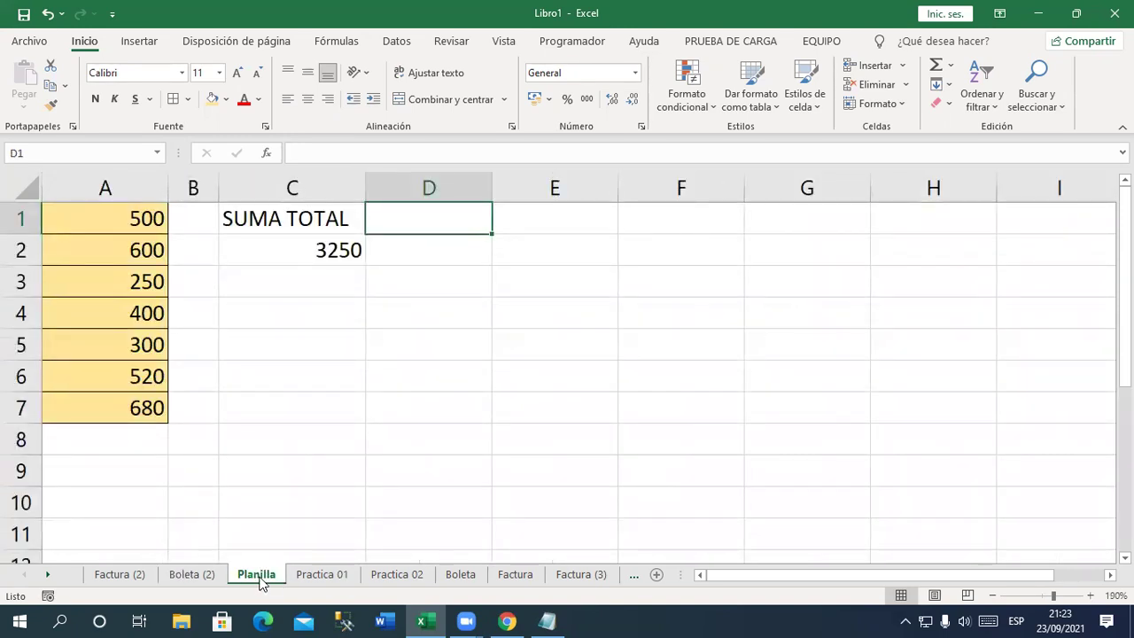
right_click(261, 581)
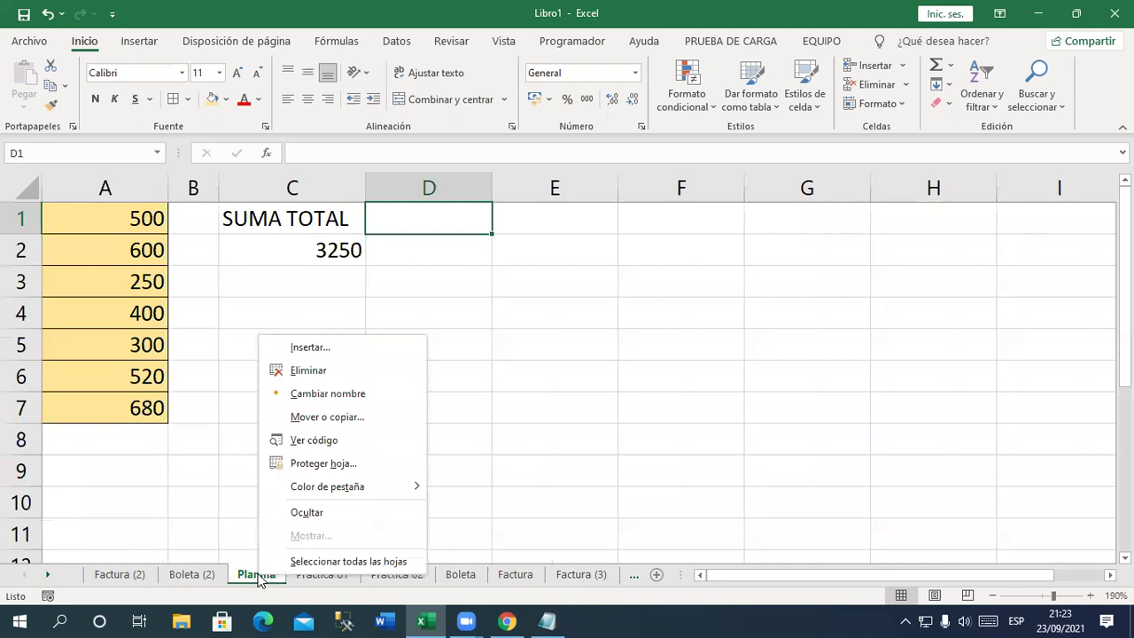
mouse_move(380, 488)
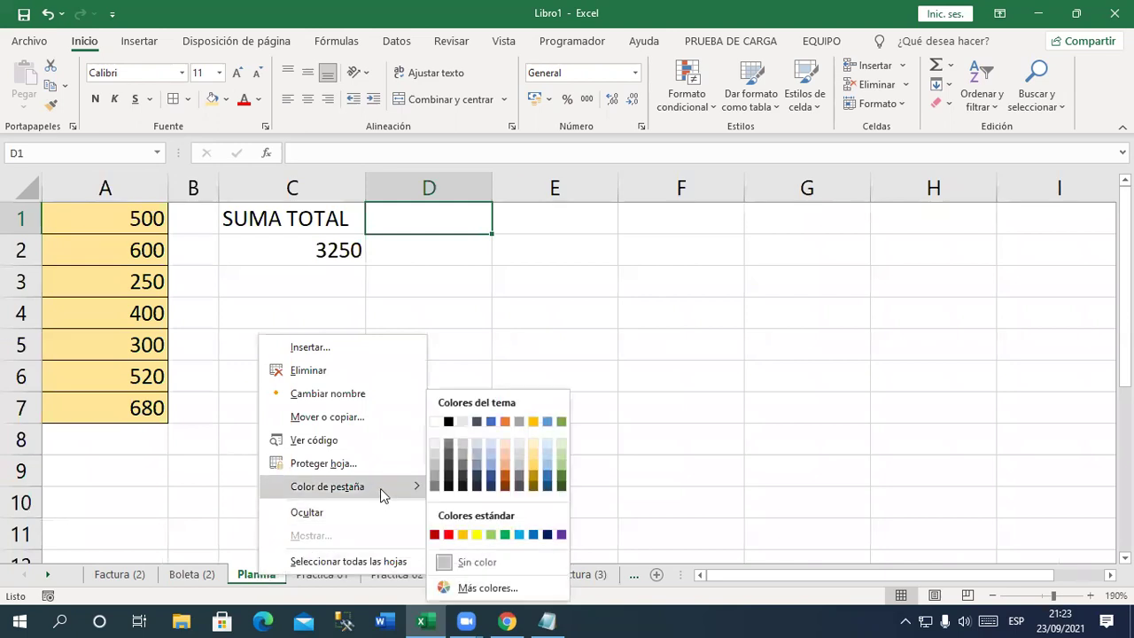
click(561, 535)
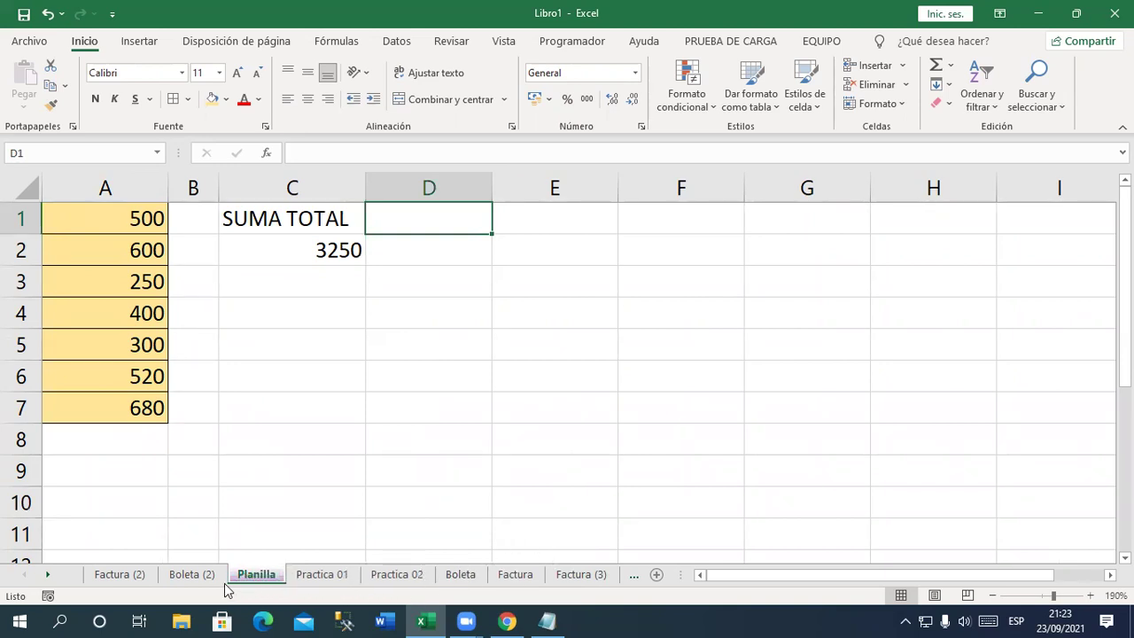
Colour the Practica 01 tab red and open the empty Practica 02 sheet
click(333, 575)
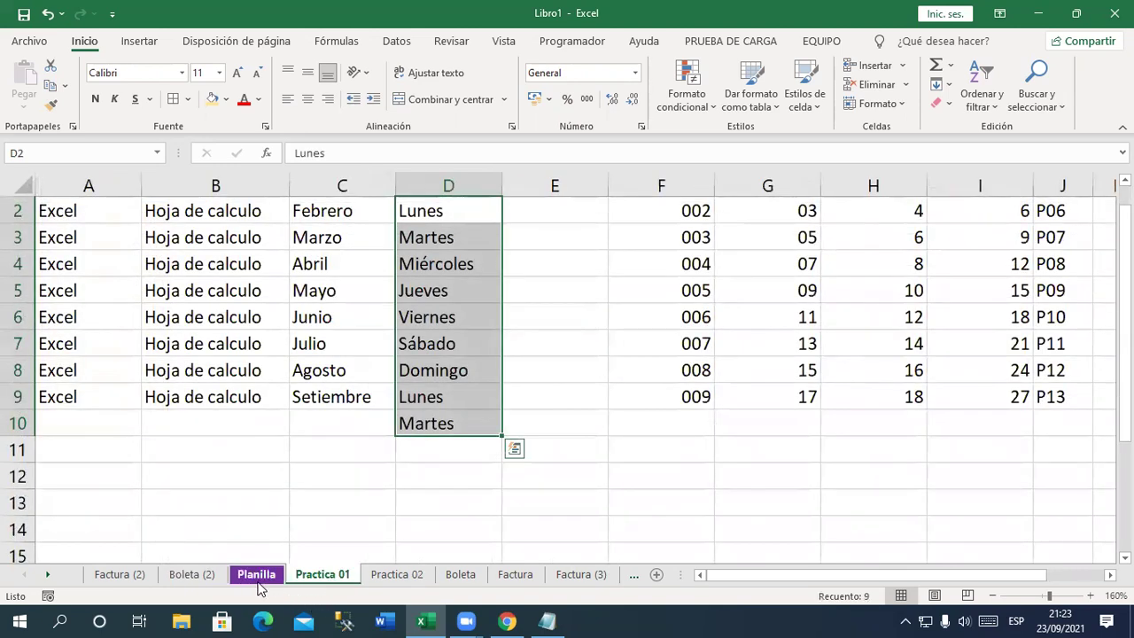
right_click(338, 579)
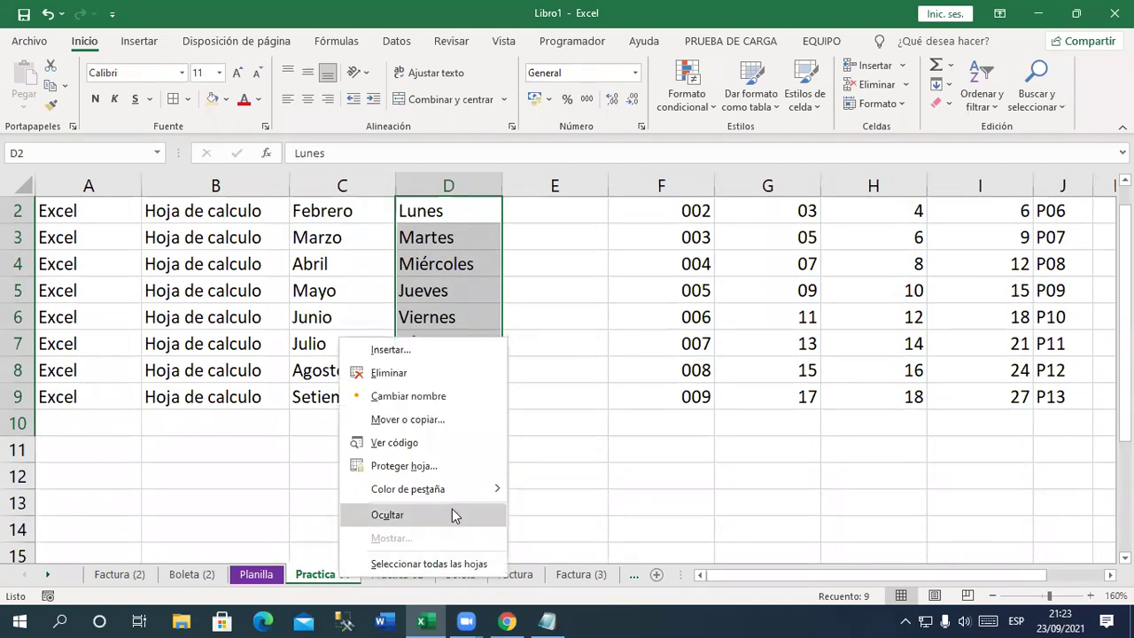
mouse_move(470, 499)
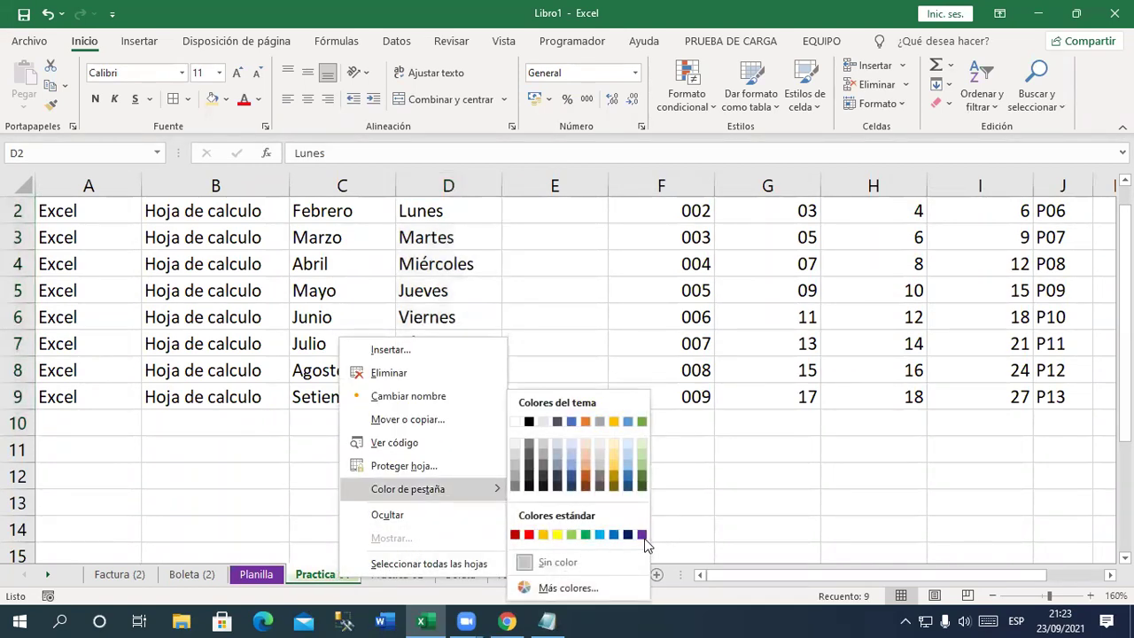
click(529, 534)
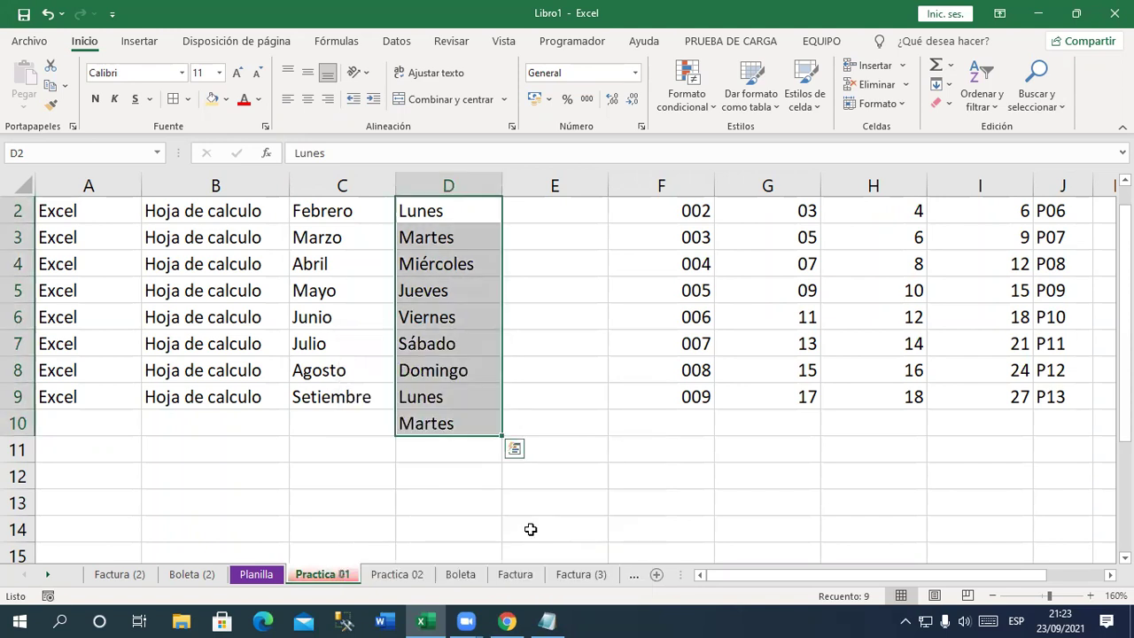
click(420, 576)
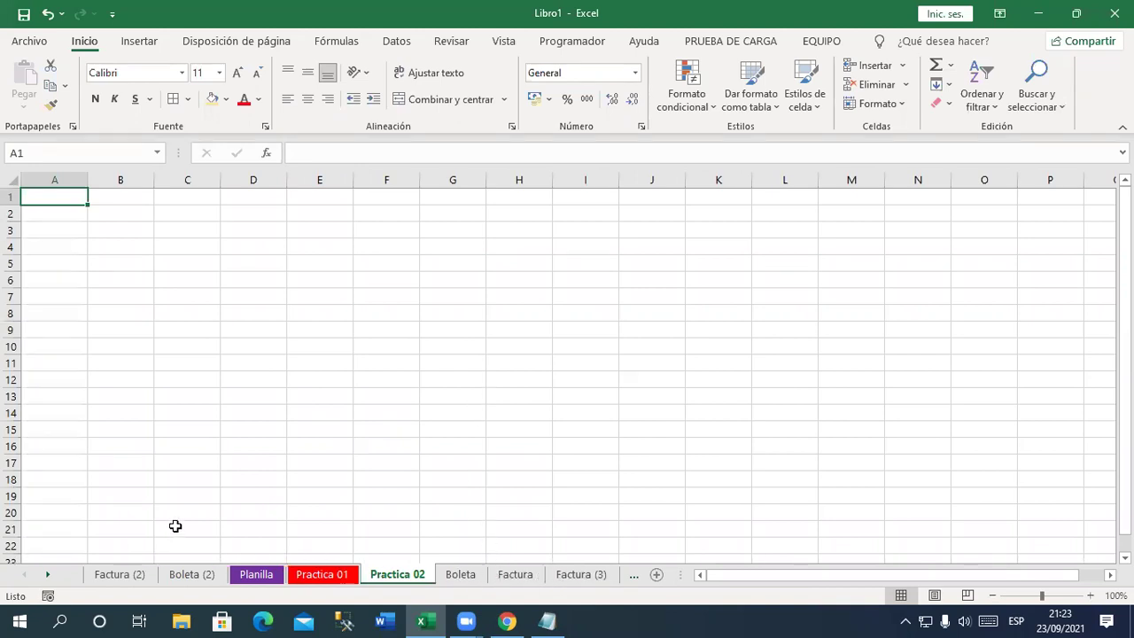
Remove the Factura (2) and Boleta (2) sheets, then view Planilla (2)
click(124, 578)
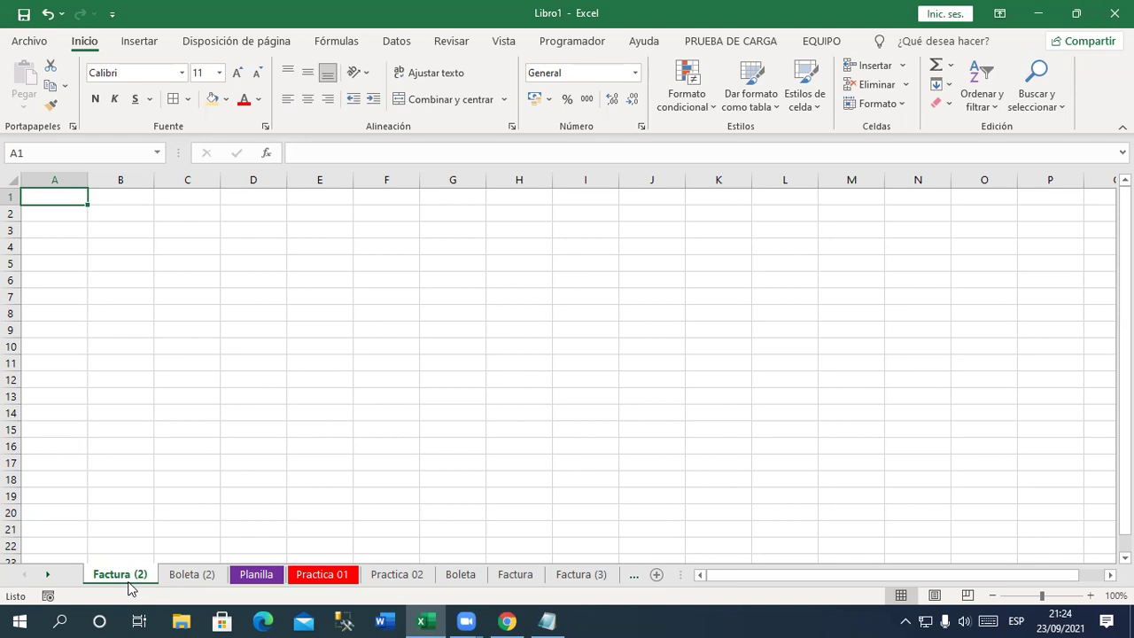
right_click(131, 581)
click(222, 372)
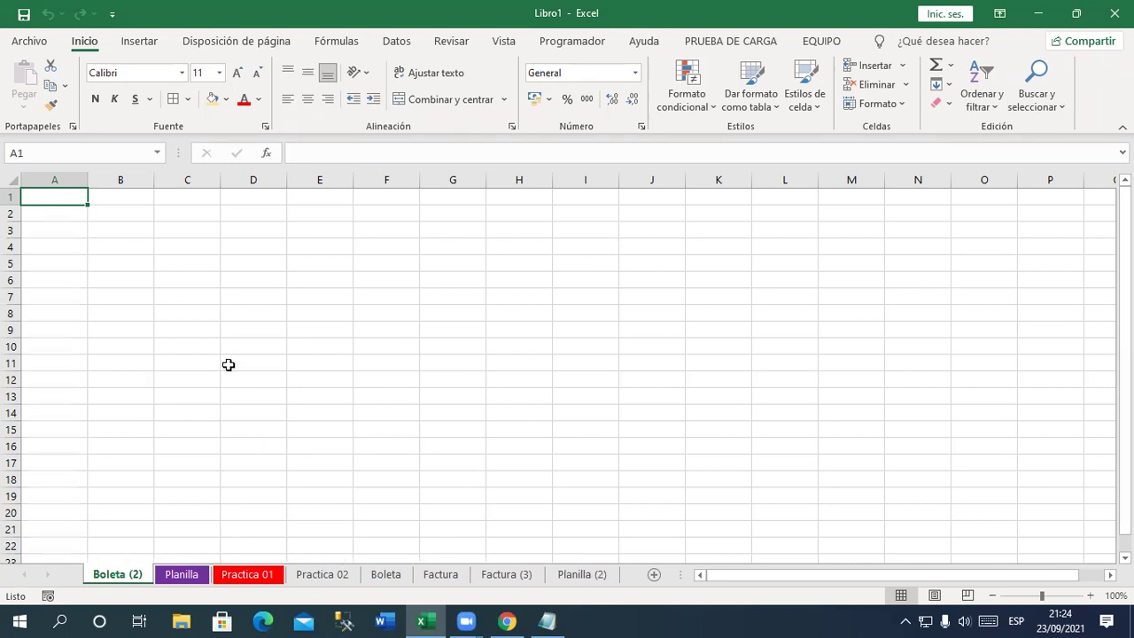
right_click(131, 585)
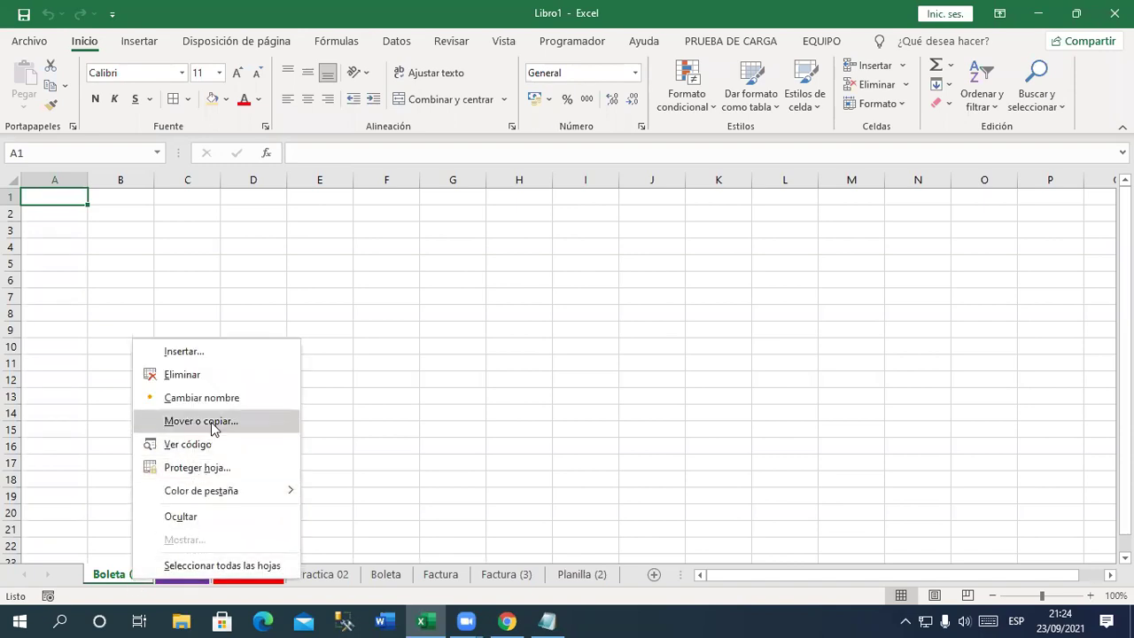
click(221, 373)
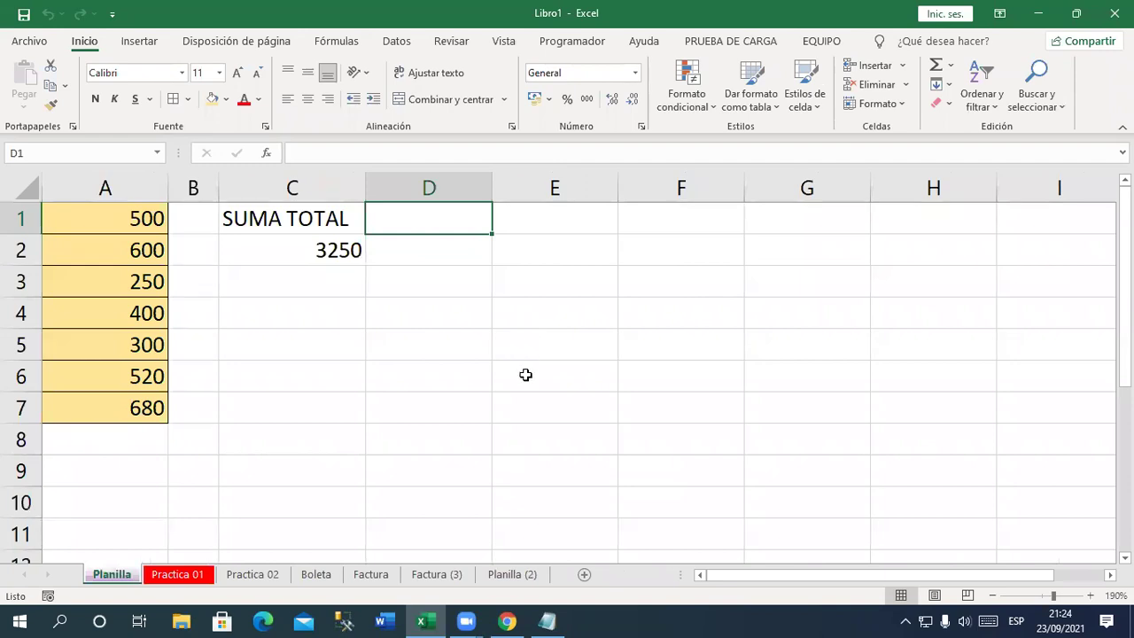
click(521, 581)
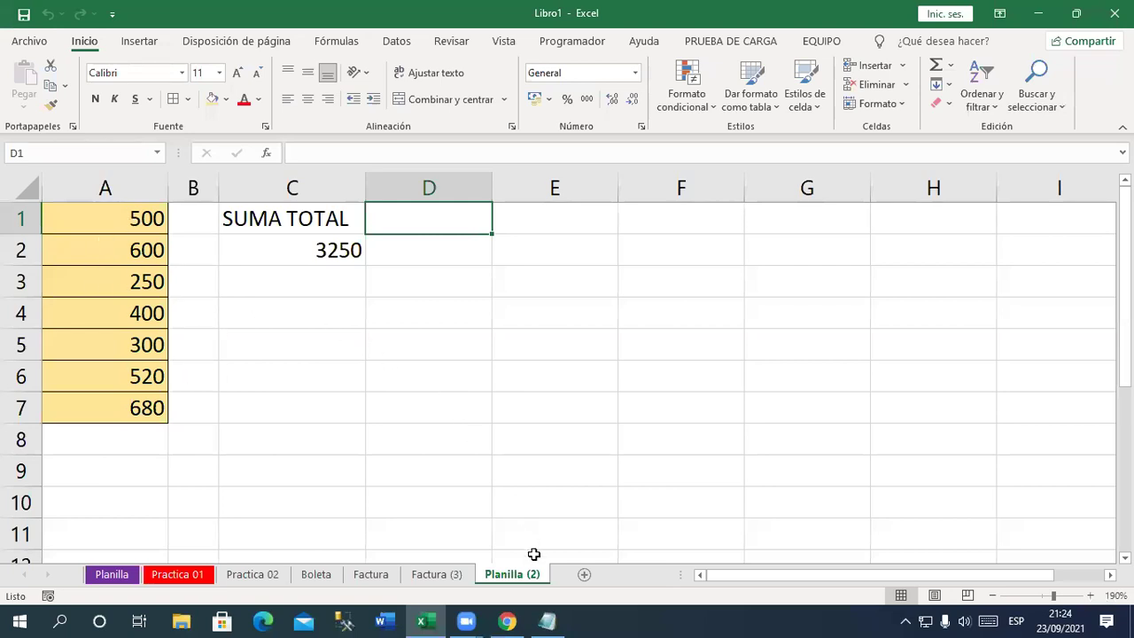
Delete the Planilla (2) sheet, confirming the permanent deletion
right_click(523, 581)
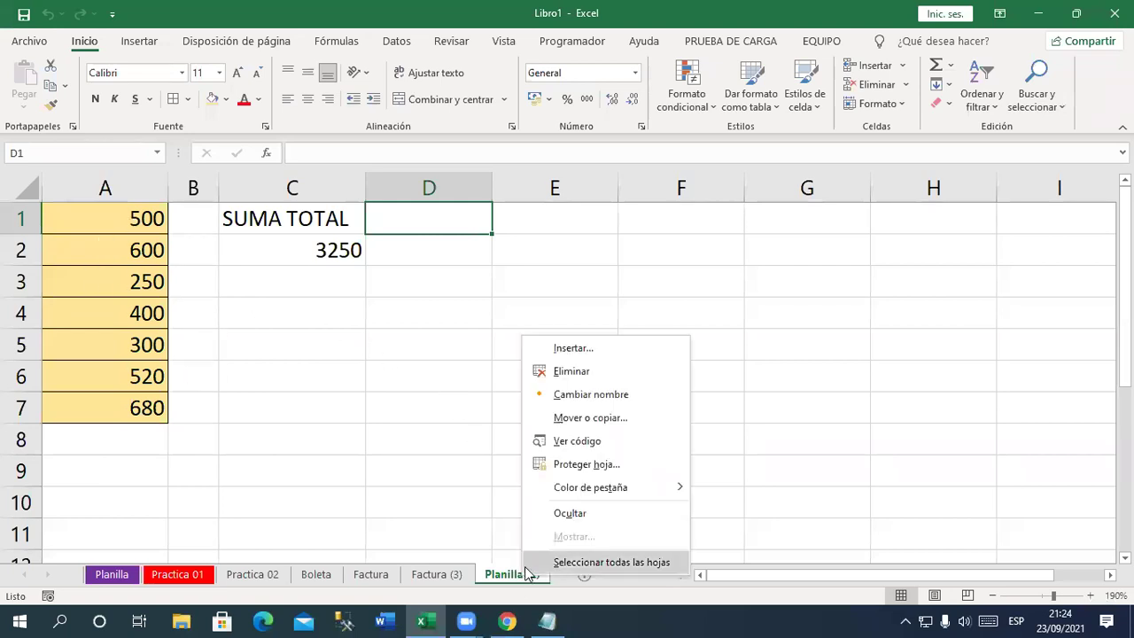
click(592, 372)
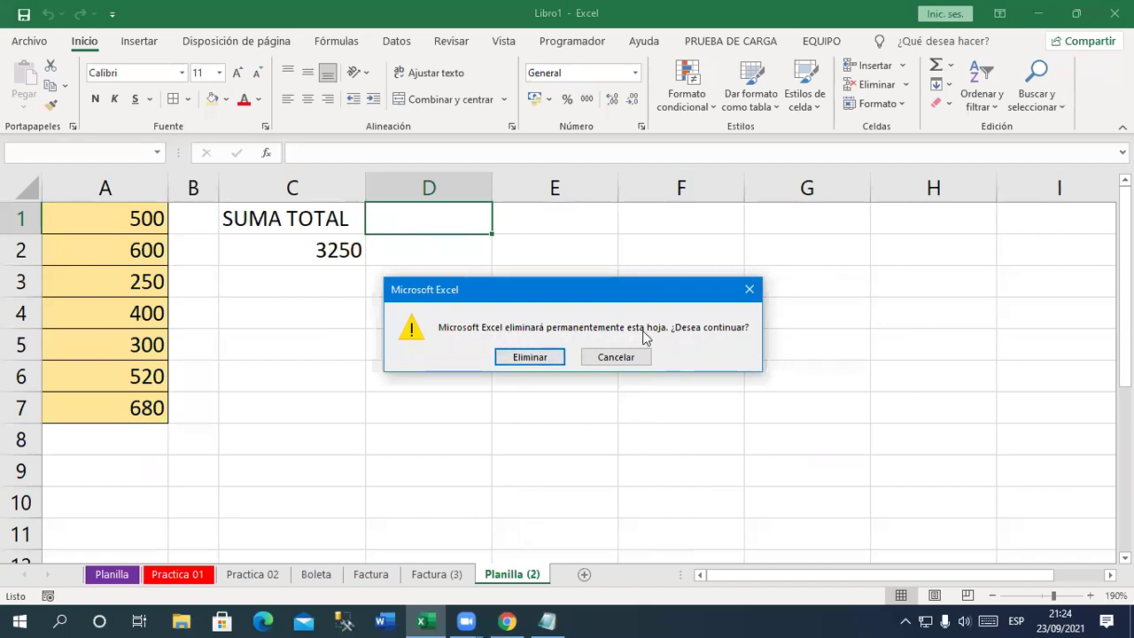
click(549, 359)
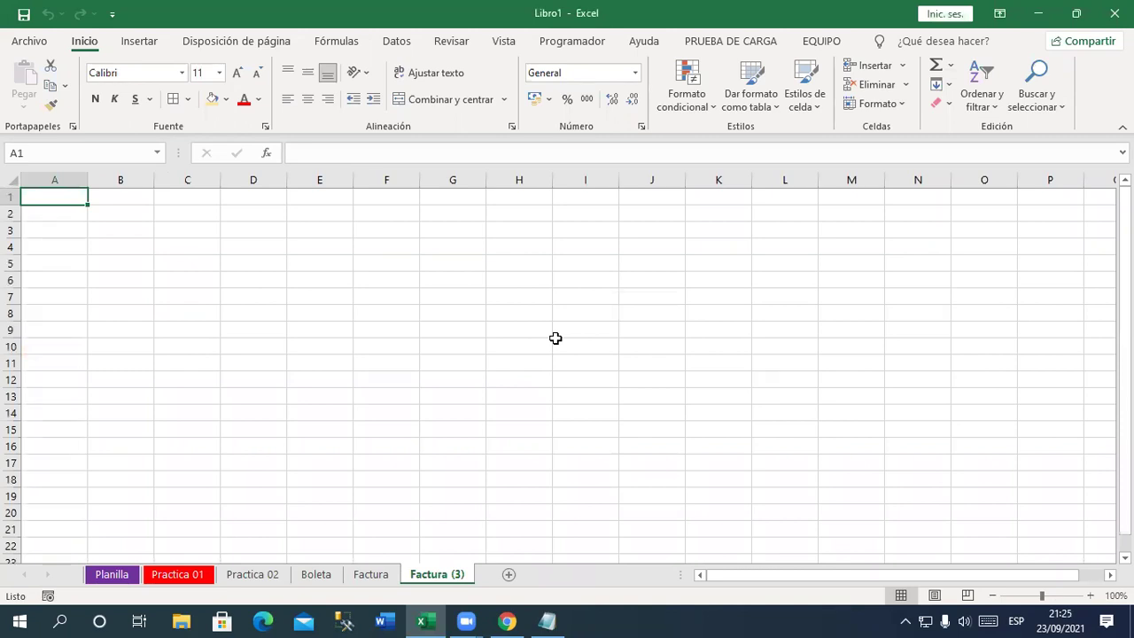
click(365, 578)
click(319, 578)
click(266, 581)
click(178, 578)
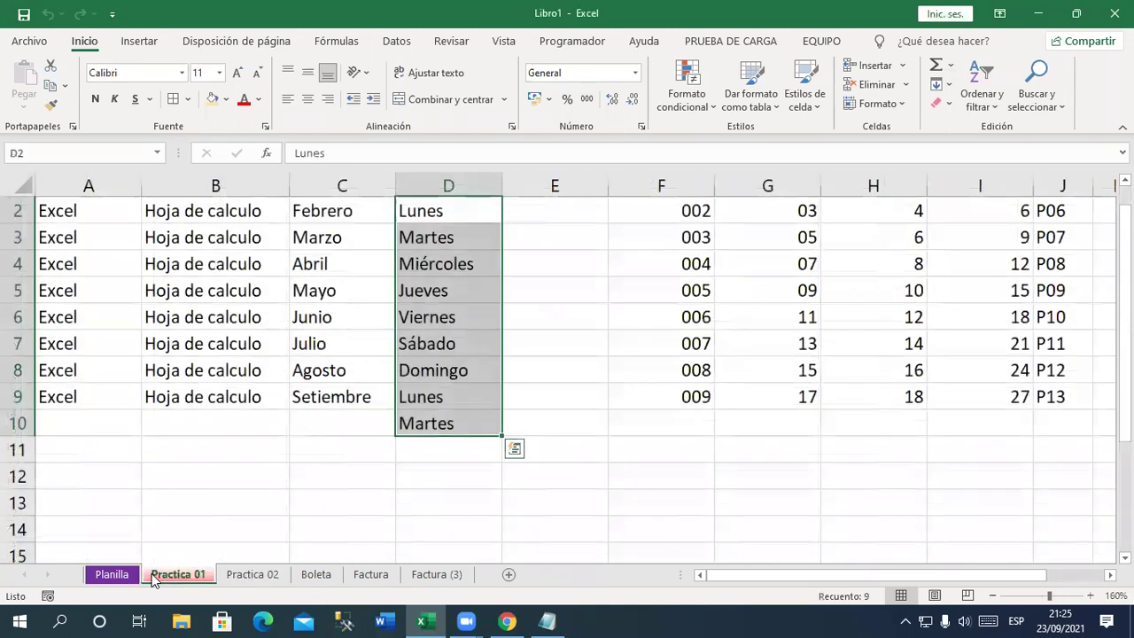
click(111, 578)
click(177, 578)
click(241, 527)
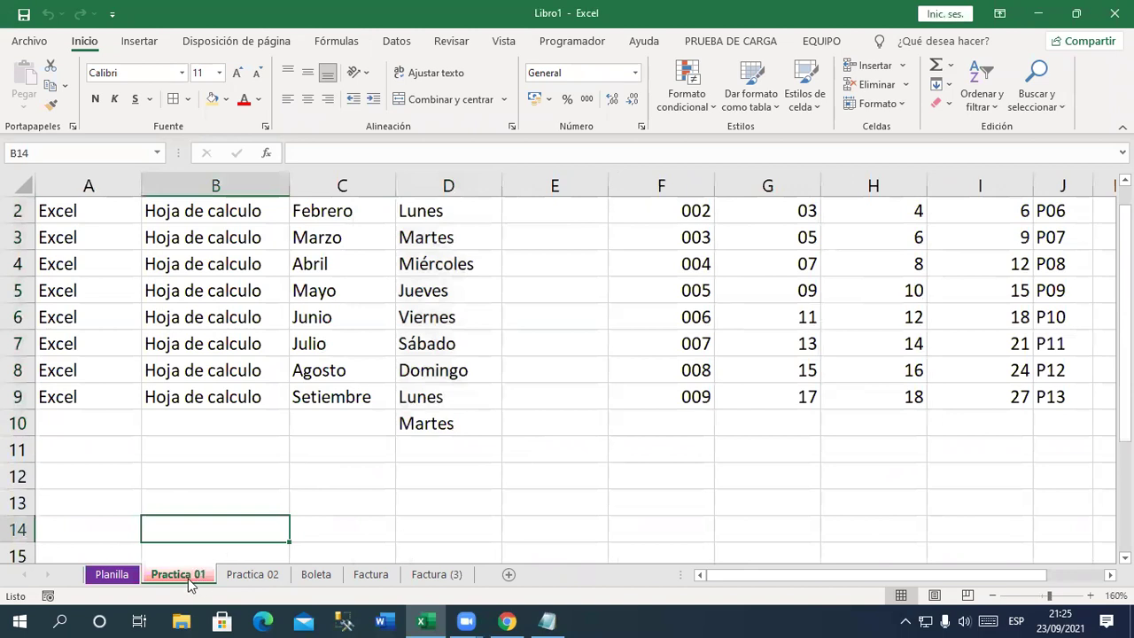
key(Up)
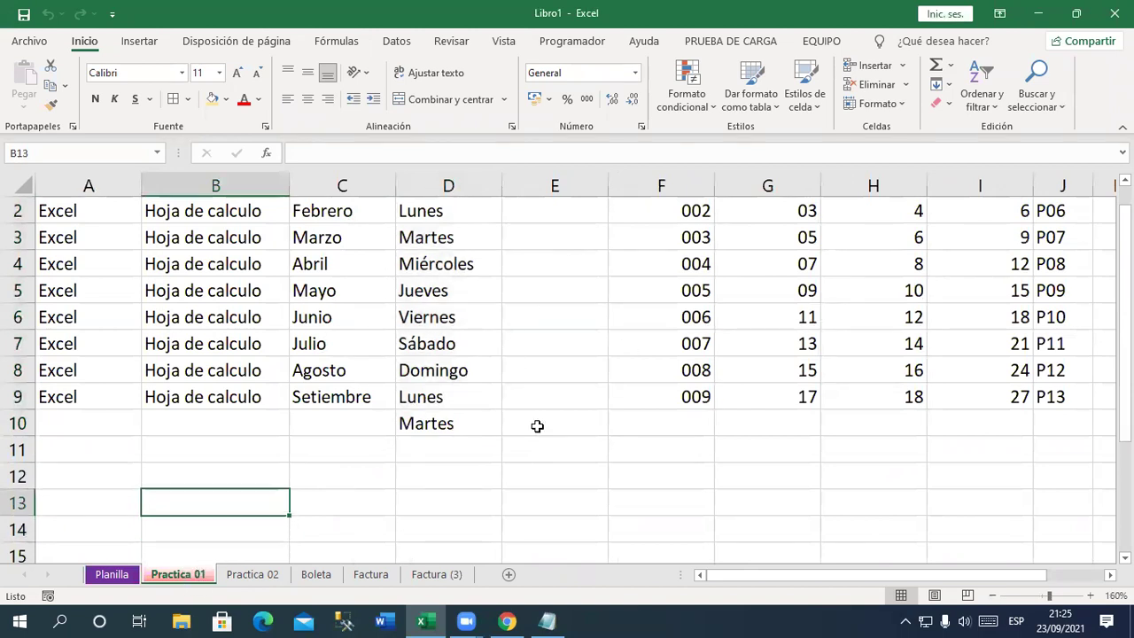
right_click(193, 580)
click(304, 377)
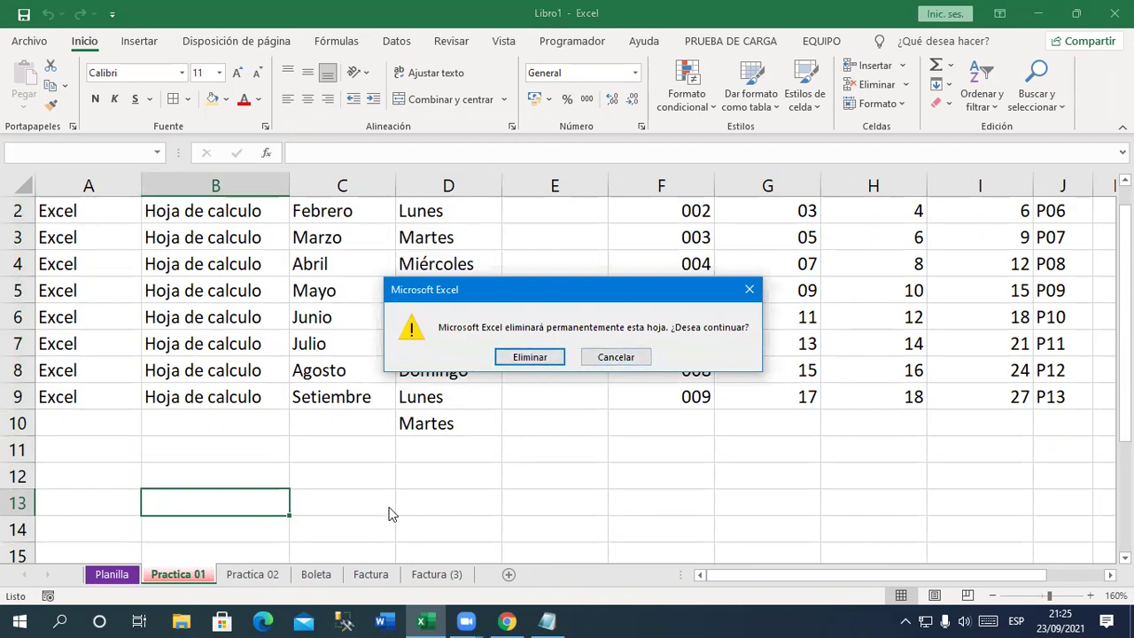
click(616, 358)
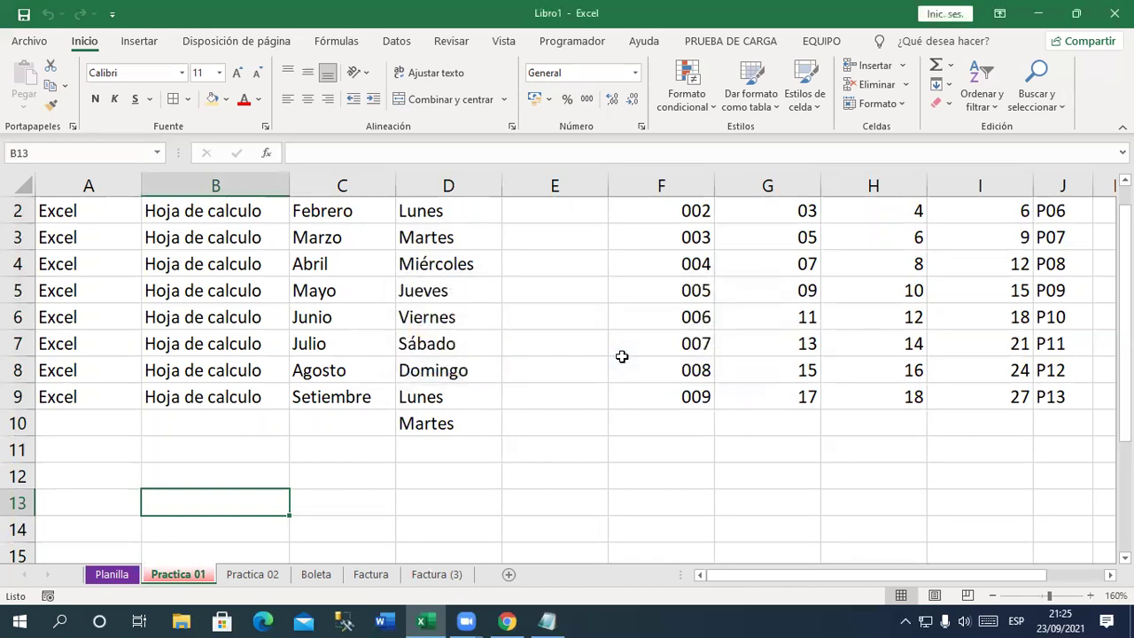
click(444, 576)
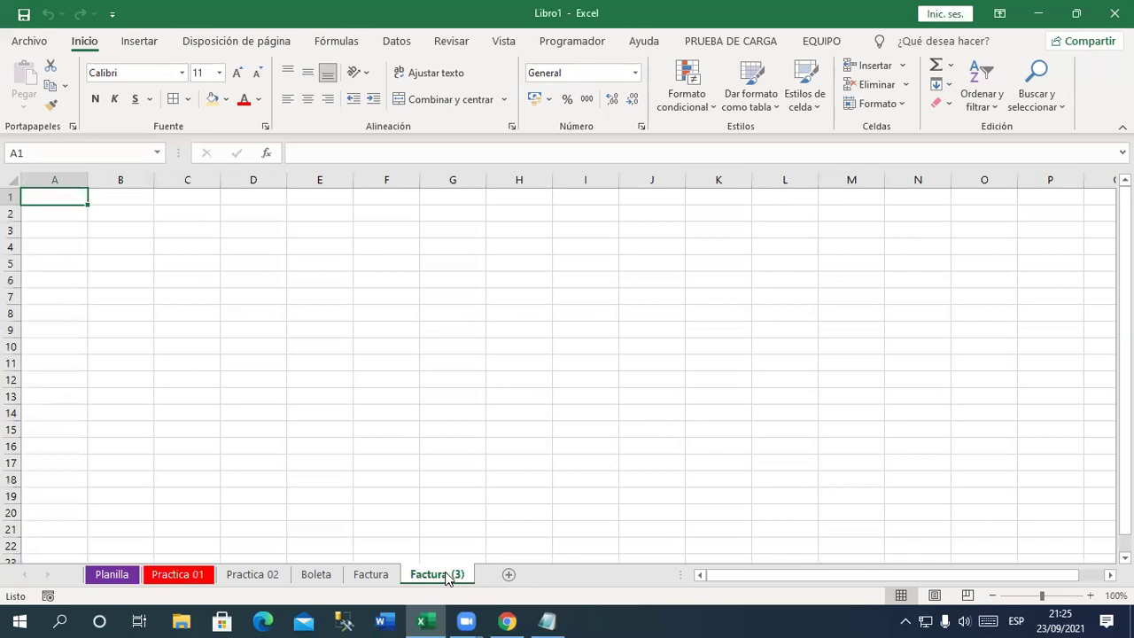
Remove the Factura (3) sheet from the workbook
right_click(446, 576)
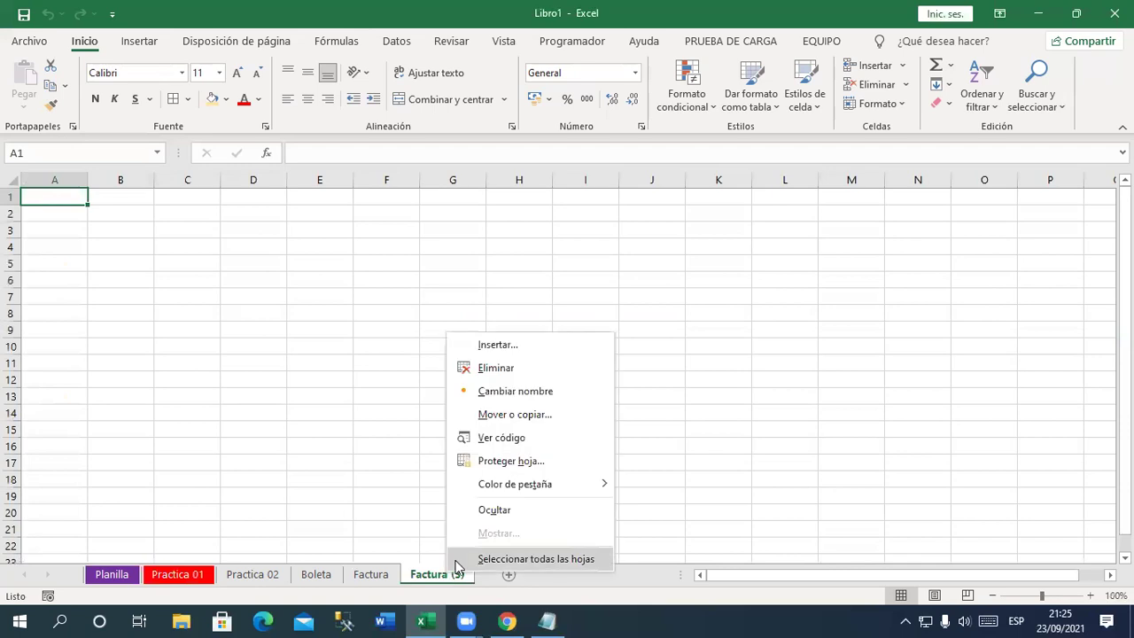
click(538, 369)
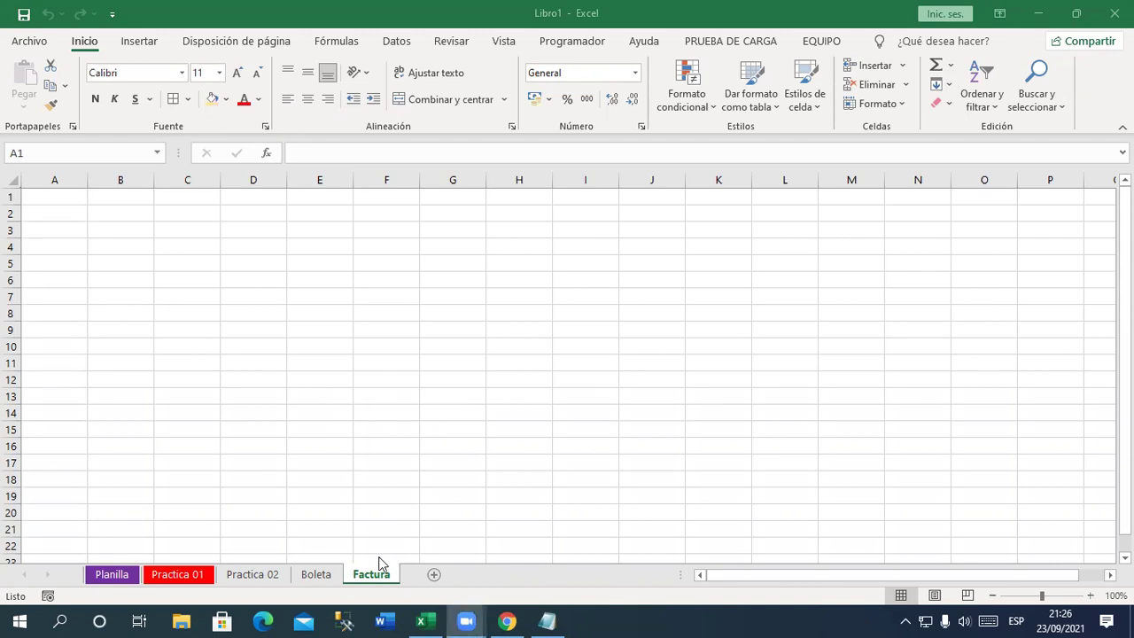
Make the Boleta tab green and show the Factura sheet
right_click(314, 576)
click(315, 580)
right_click(315, 580)
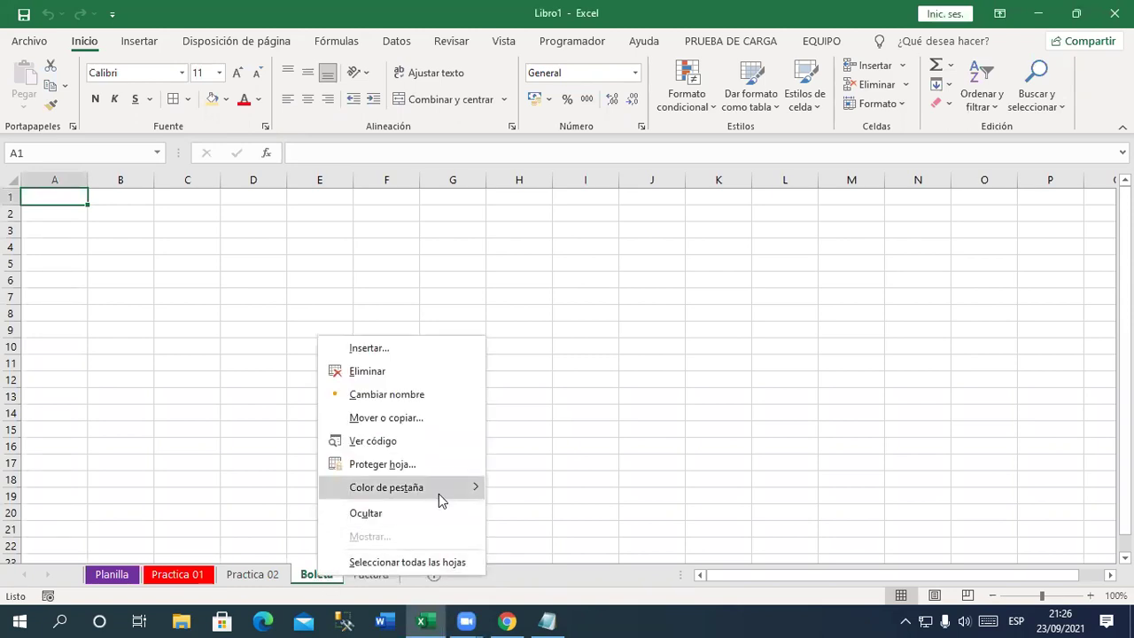
mouse_move(440, 499)
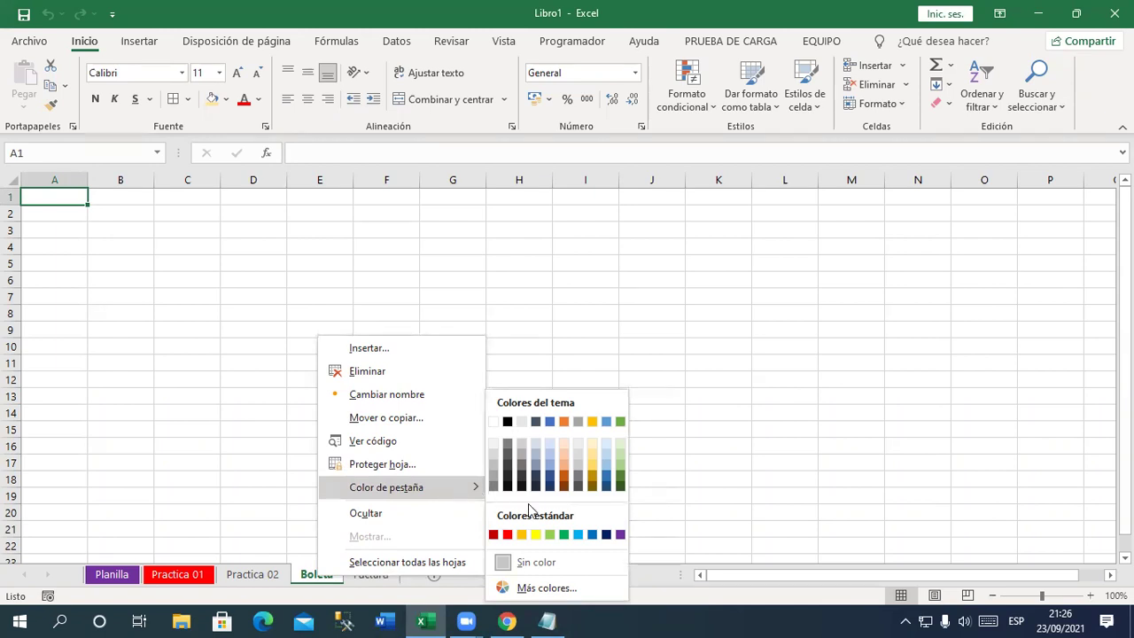
click(620, 476)
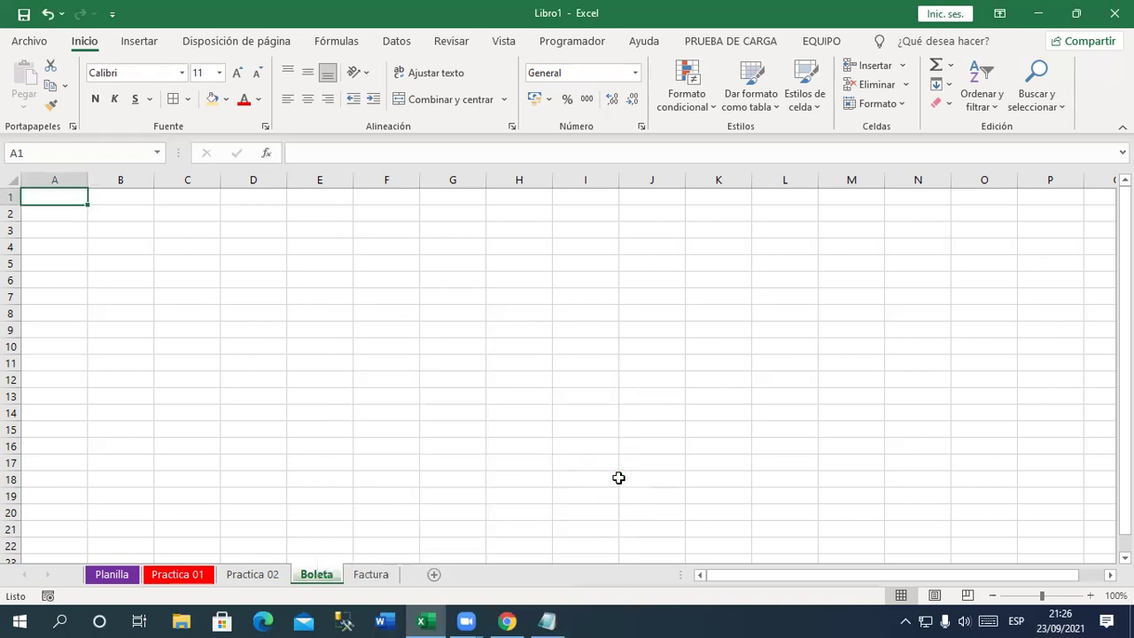
click(612, 494)
click(383, 580)
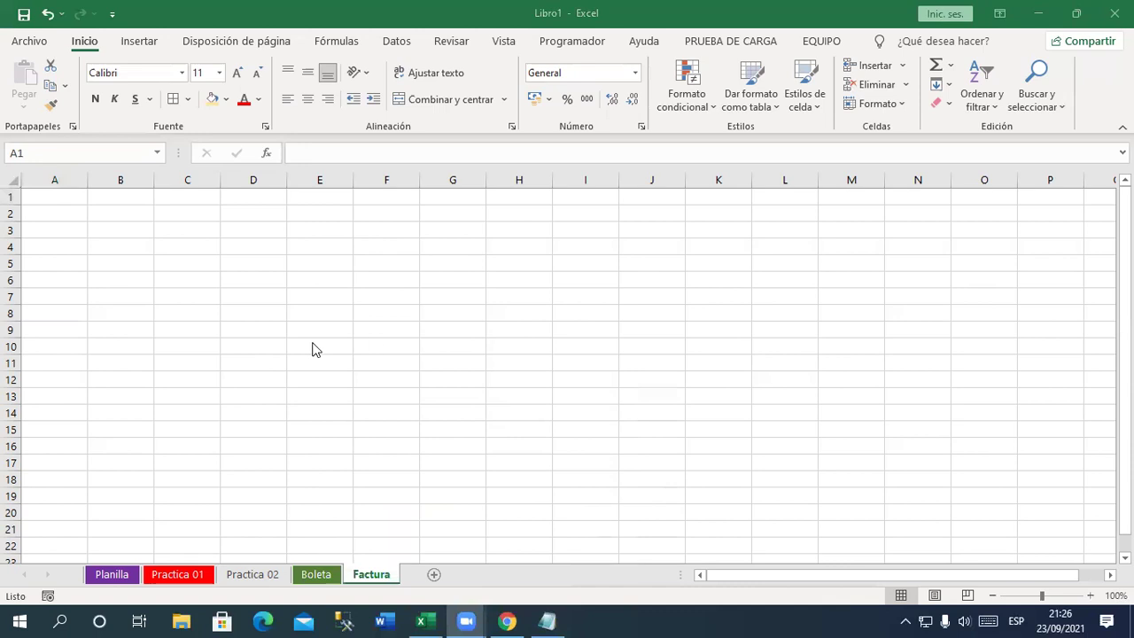
Return to the Notepad notes and add two blank lines after the Cruz con flecha entry
ctrl+scroll(87, 298, up, 1)
ctrl+scroll(89, 295, up, 1)
ctrl+scroll(89, 294, up, 1)
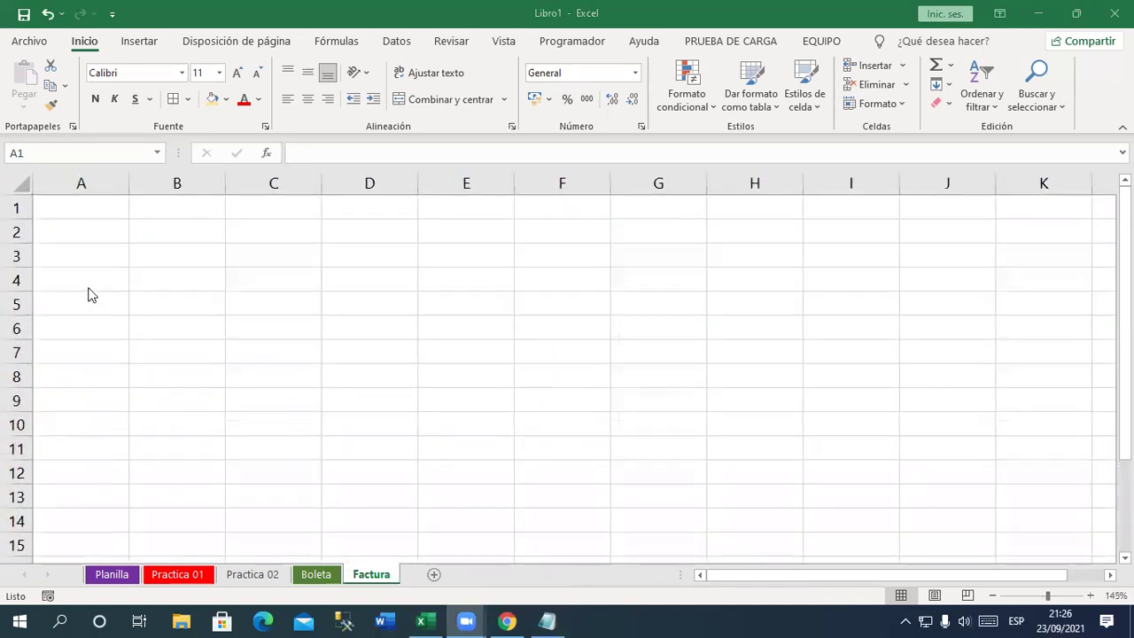
click(557, 620)
scroll(422, 506, down, 1)
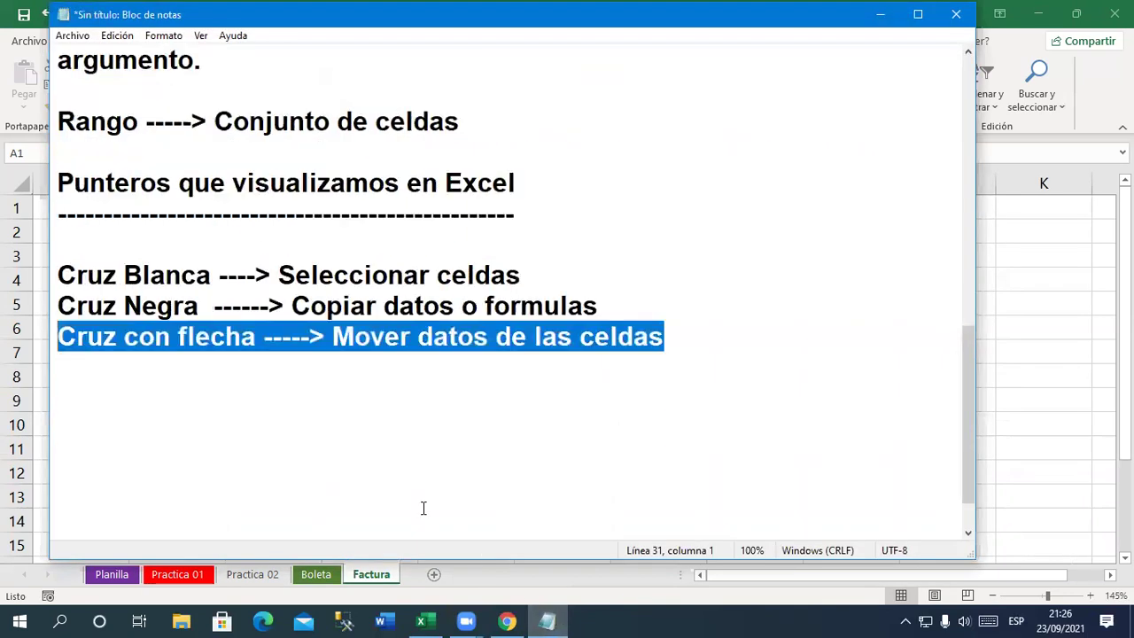
click(169, 321)
key(Return)
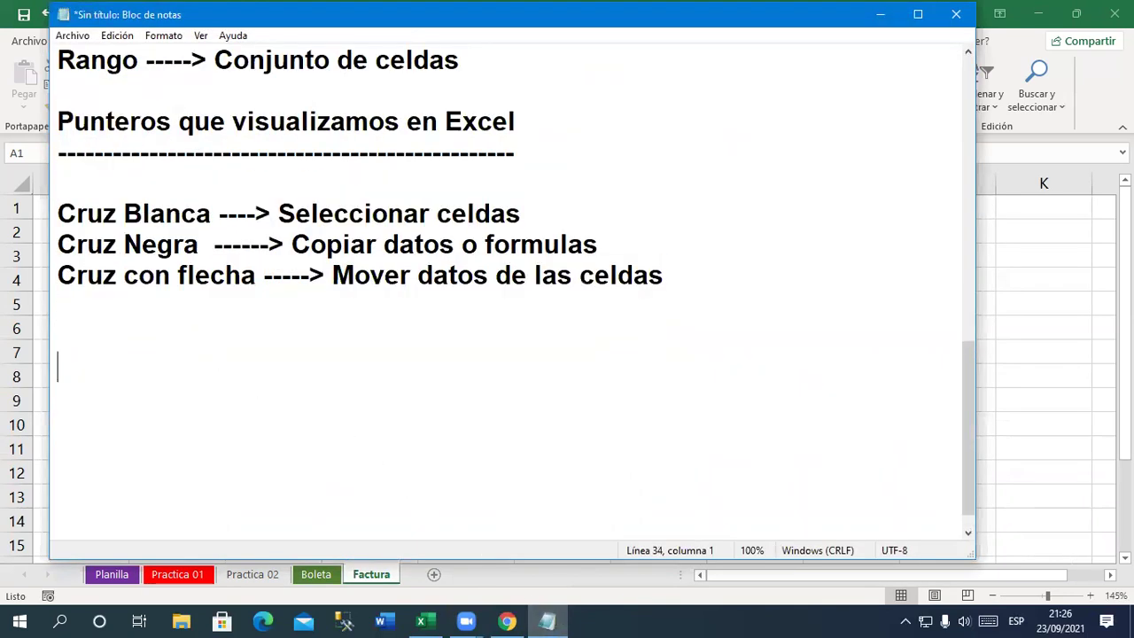
key(Return)
key(Return)
key(Return)
key(Return)
key(Return)
key(Return)
key(Return)
key(Return)
key(Return)
key(Return)
key(Return)
key(Return)
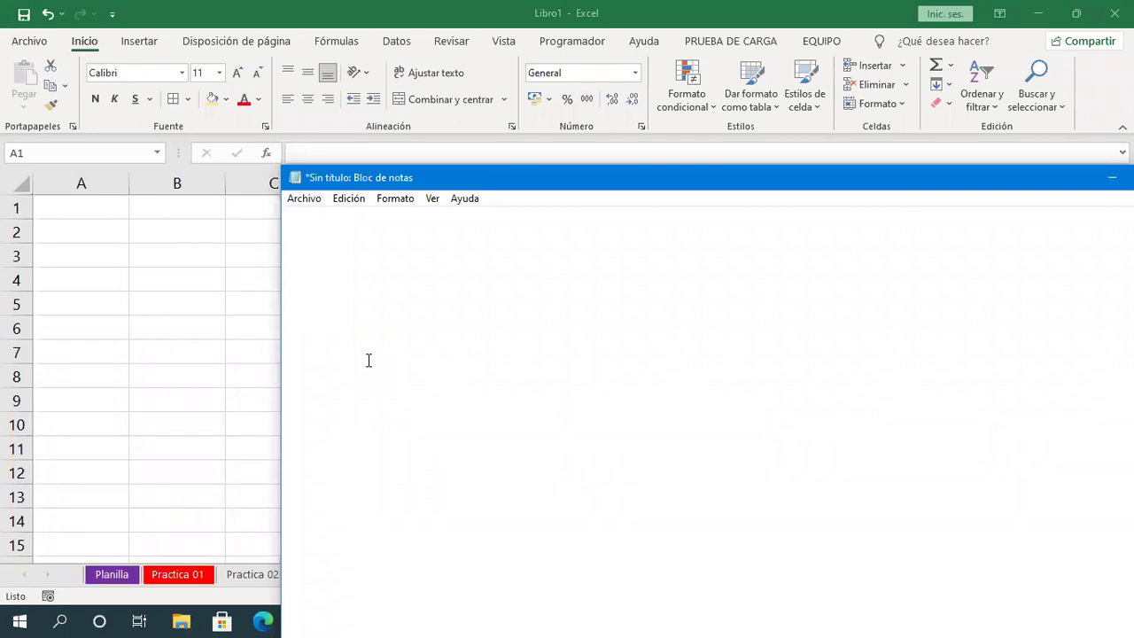
Type the 'Operadores matematicos' heading, a dashed underline, and the '+ --> Suma' line
text(Operadores matematicos)
key(Return)
text(---------------------------------)
key(Return)
text(+  --> )
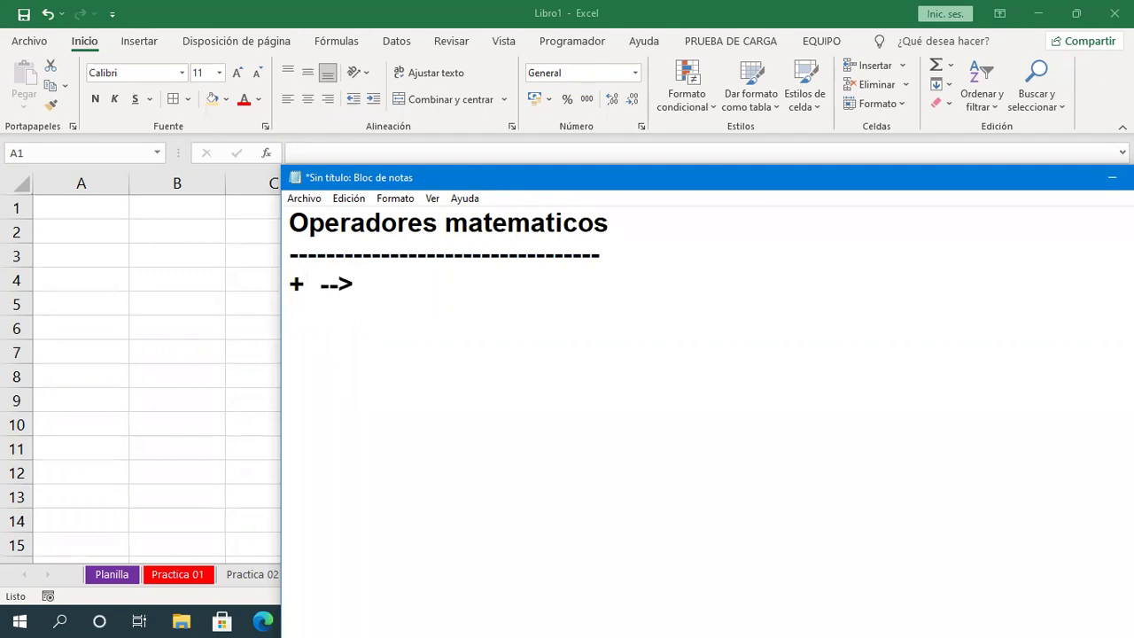
text(Suma)
key(Return)
Add the '- --> Resta', '* --> Multiplicacion' and '/ --> Division' lines
text(-   )
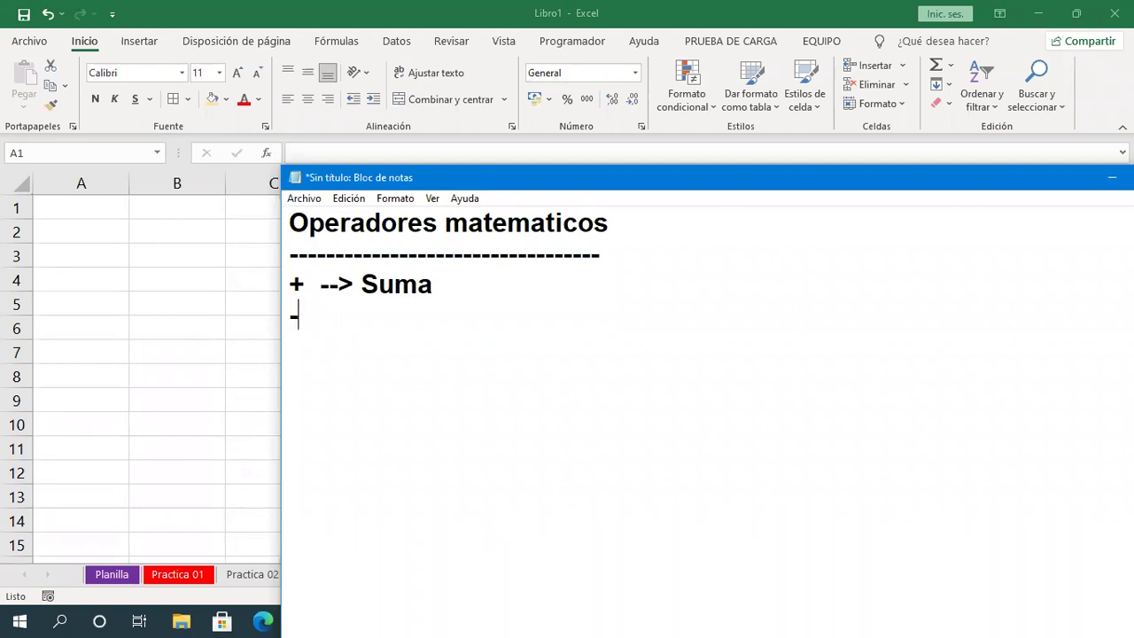
text(---)
key(BackSpace)
text(> Resta)
key(Return)
text(/)
key(BackSpace)
key(BackSpace)
key(BackSpace)
key(BackSpace)
text(*   --->)
key(BackSpace)
key(BackSpace)
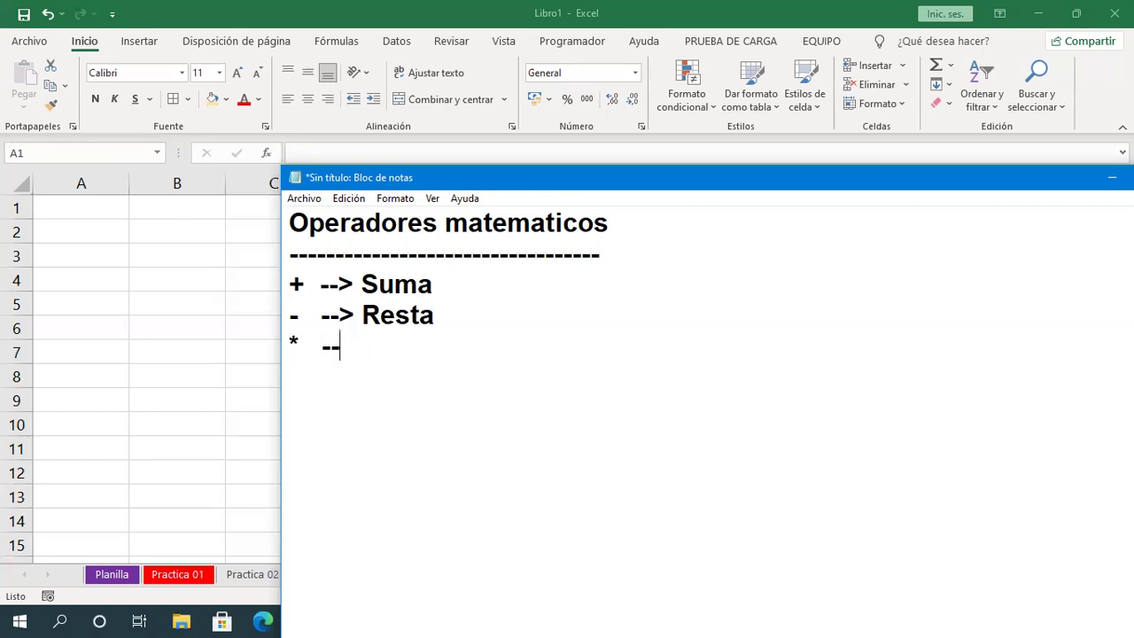
text(> )
text(Multiplicacion)
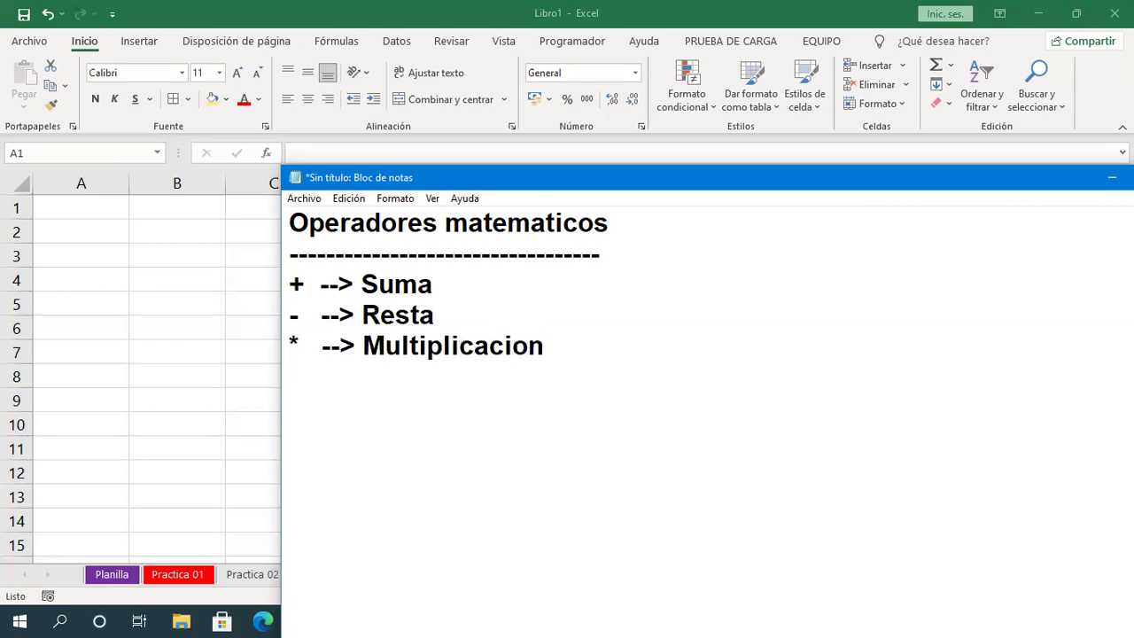
key(Return)
text(/   --> Division)
key(Return)
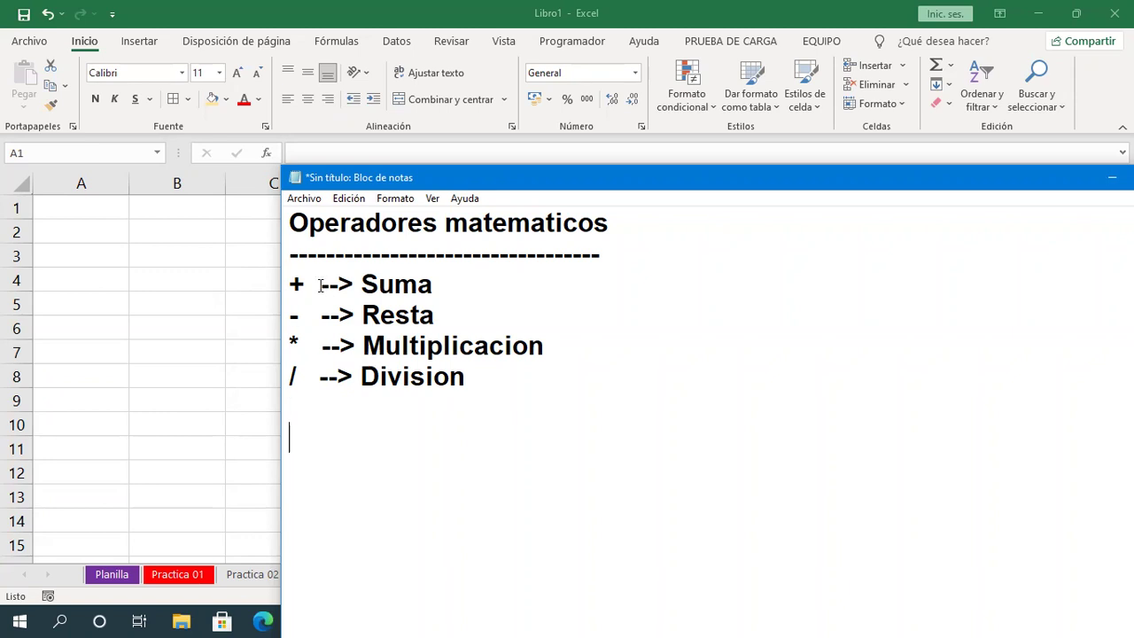
Below Division, type the 'Operadores Logicos' heading with a dashed underline
mouse_move(306, 283)
mouse_down()
mouse_move(289, 284)
mouse_move(287, 377)
mouse_up()
mouse_move(312, 283)
mouse_down()
mouse_move(281, 284)
mouse_move(278, 378)
mouse_up()
click(298, 397)
key(Return)
text(Operadores )
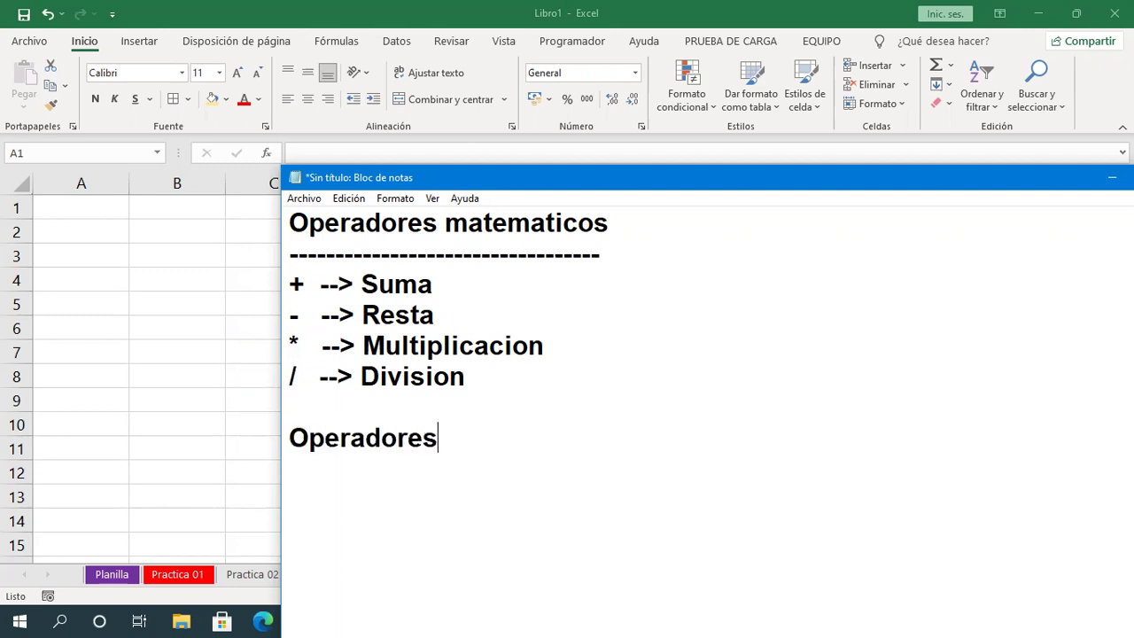
text(Logi)
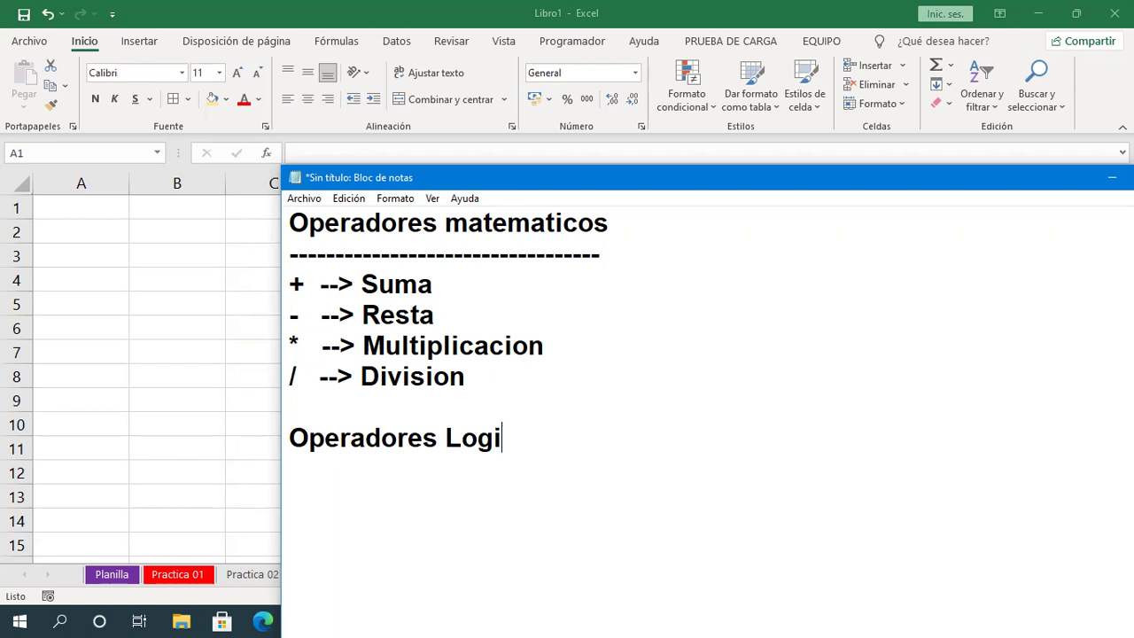
text(cos)
key(Return)
text(---------------------------)
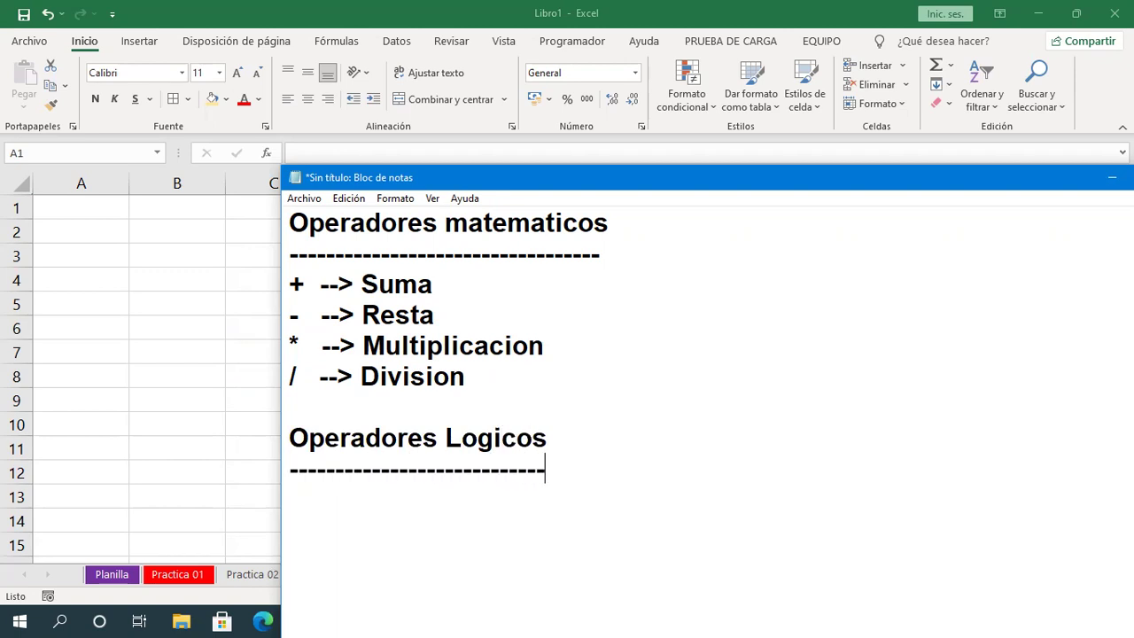
key(BackSpace)
List '> ----> Mayor', '< ----> Menor' and '= ----> Igual' under the heading
text(<)
key(BackSpace)
text(>  ----> Ma)
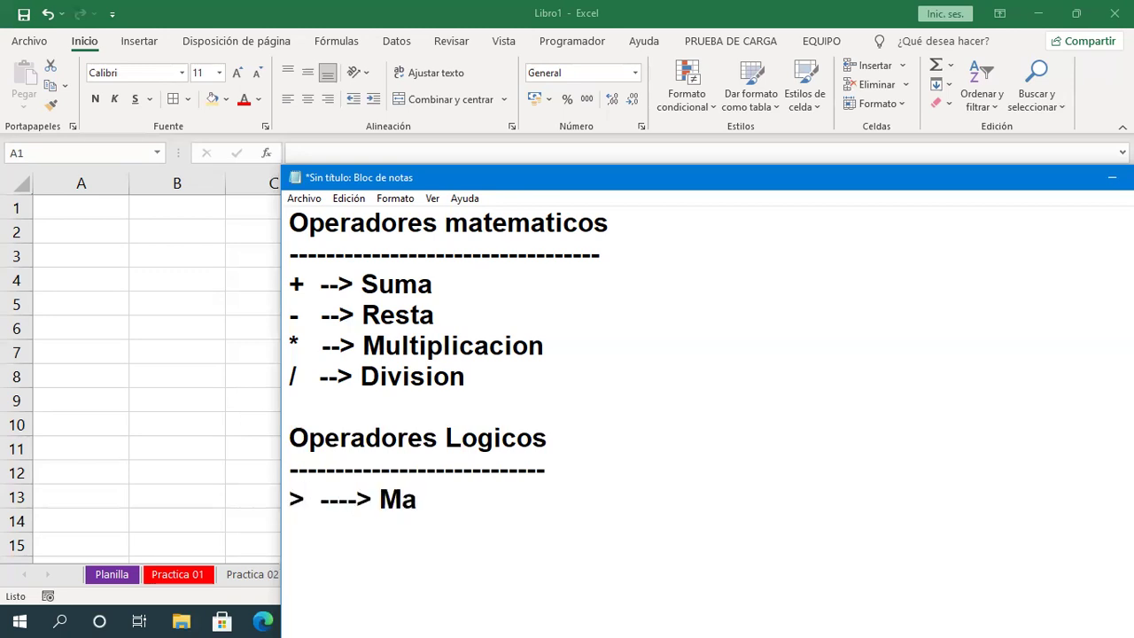
text(yor)
key(Return)
text(<)
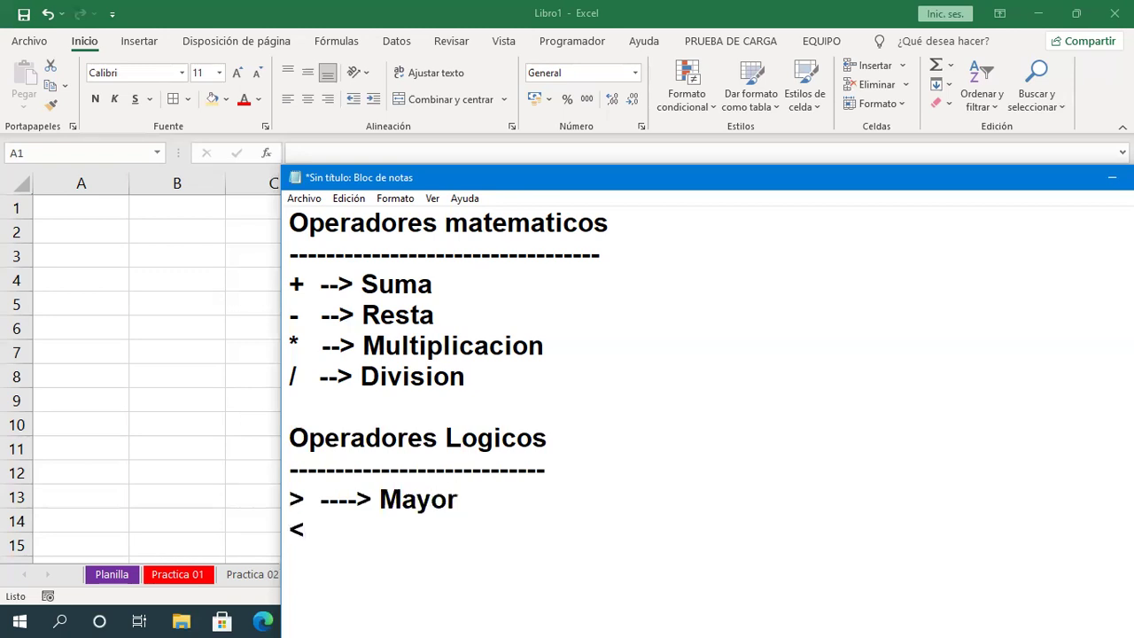
text(  ----> )
text(Menor)
key(Return)
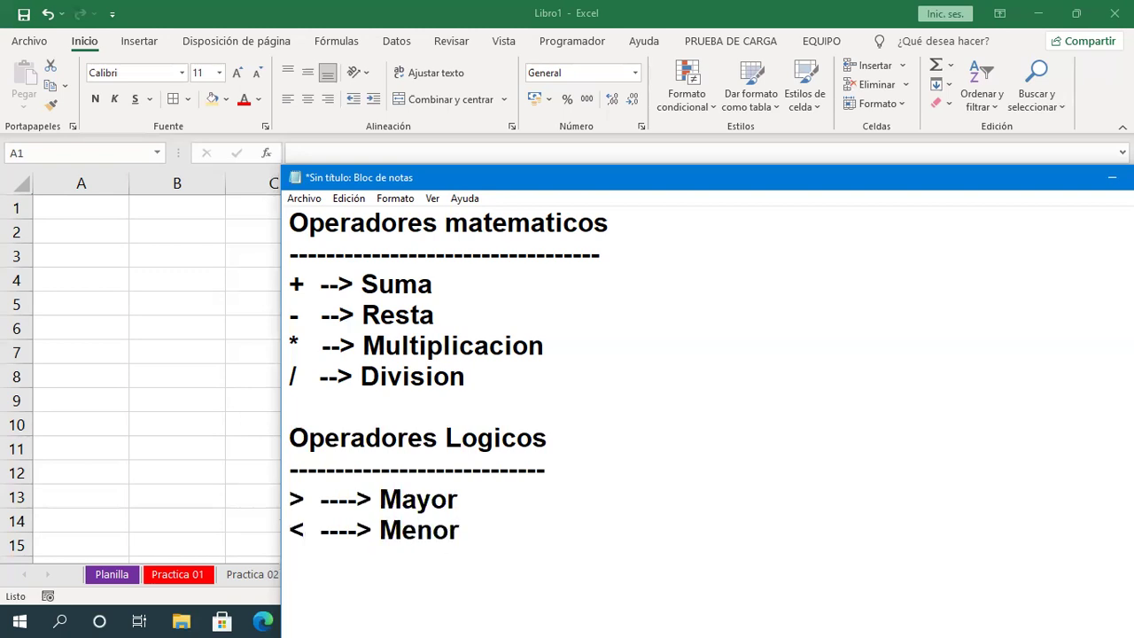
text(=  )
text(----> Igual)
key(Return)
Add the '>= ----> Mayor igual' and '<= ----> Menor igual' lines
scroll(494, 422, down, 1)
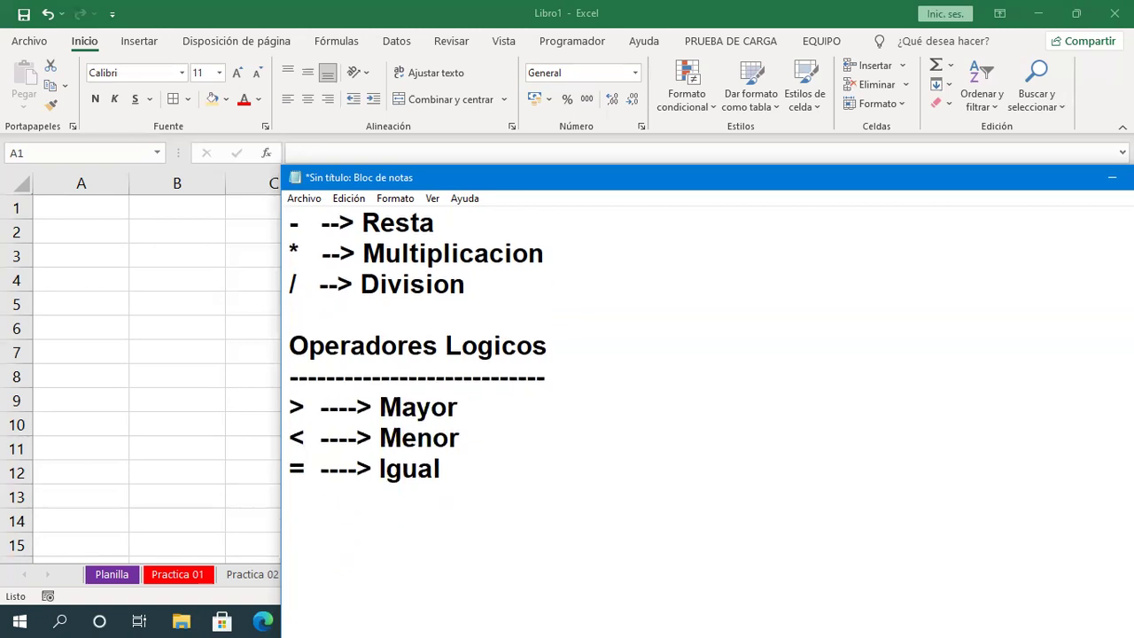
text(= ----> )
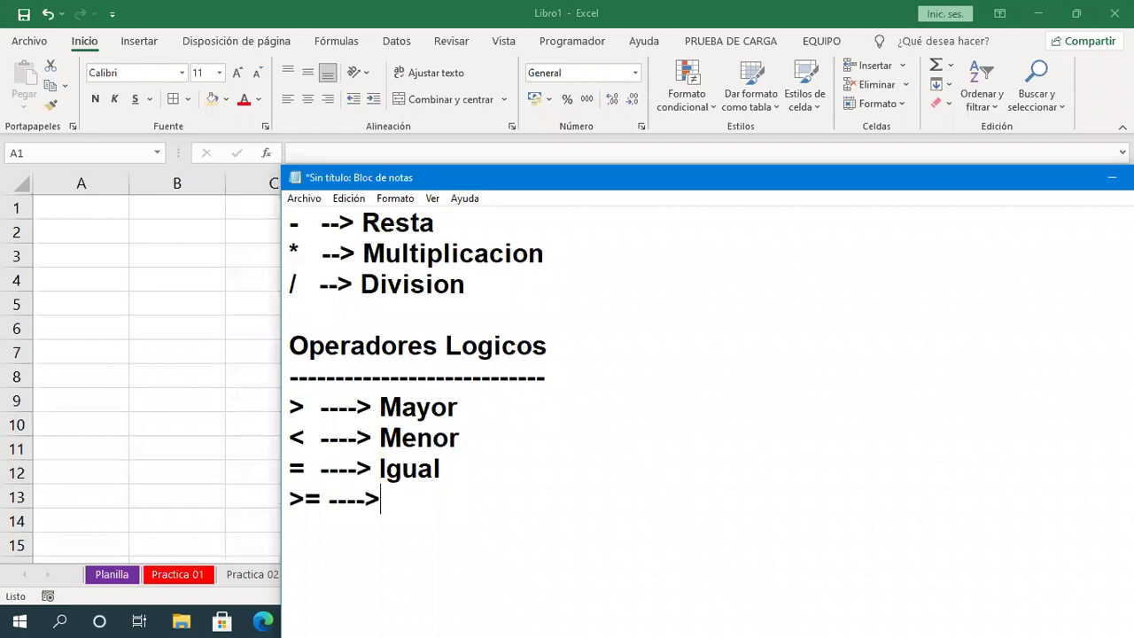
text(Mayor igual)
key(Return)
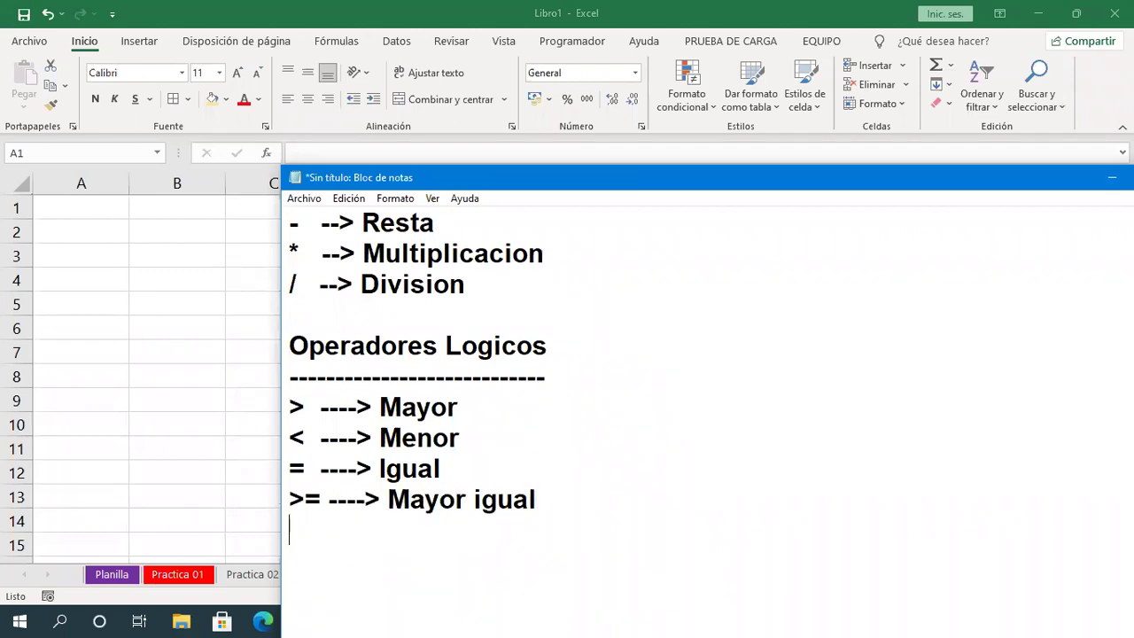
text(<0)
key(BackSpace)
text(=  ----> mENOR)
key(BackSpace)
key(BackSpace)
key(BackSpace)
key(BackSpace)
key(BackSpace)
text(Menor igual)
key(Return)
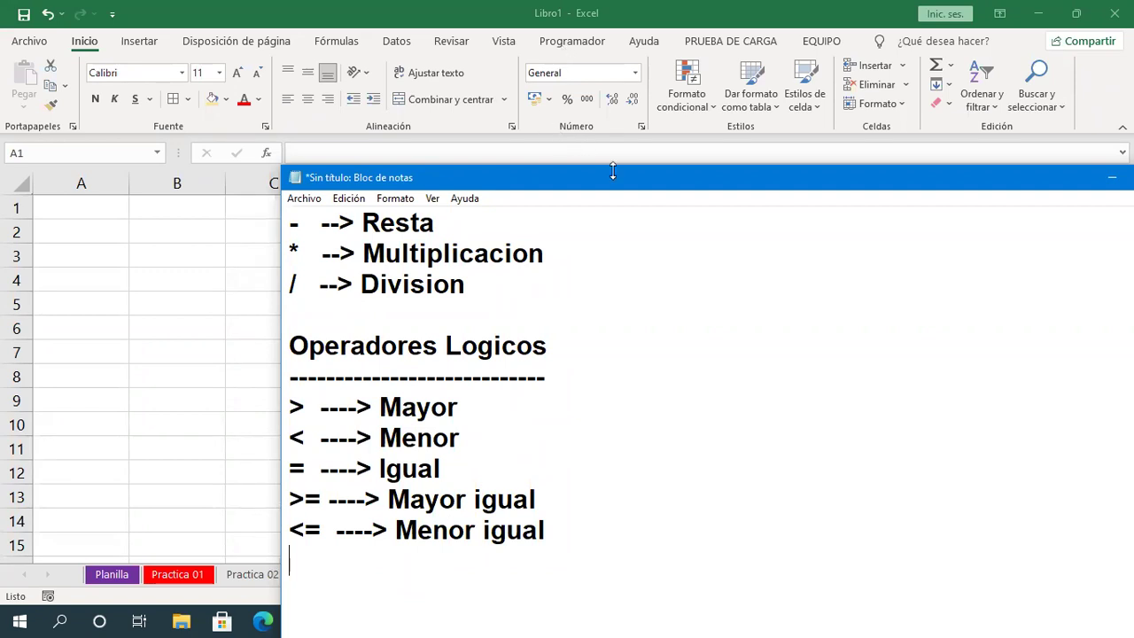
Insert a '% --> Porcentaje /100' line below the Division entry
drag(623, 184, 517, 94)
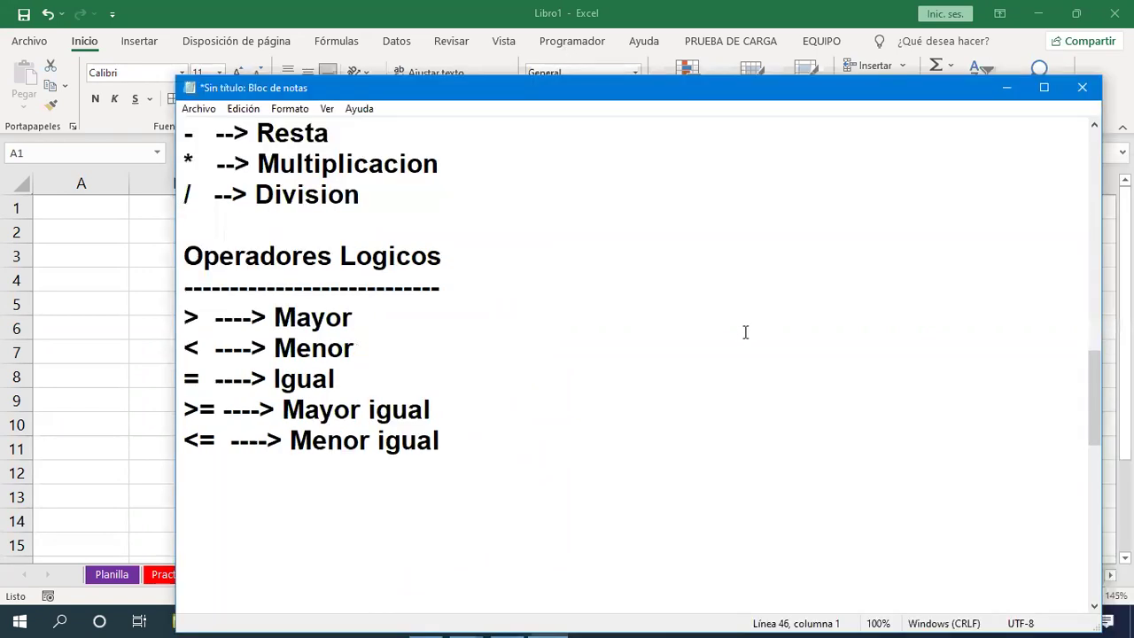
scroll(745, 339, up, 1)
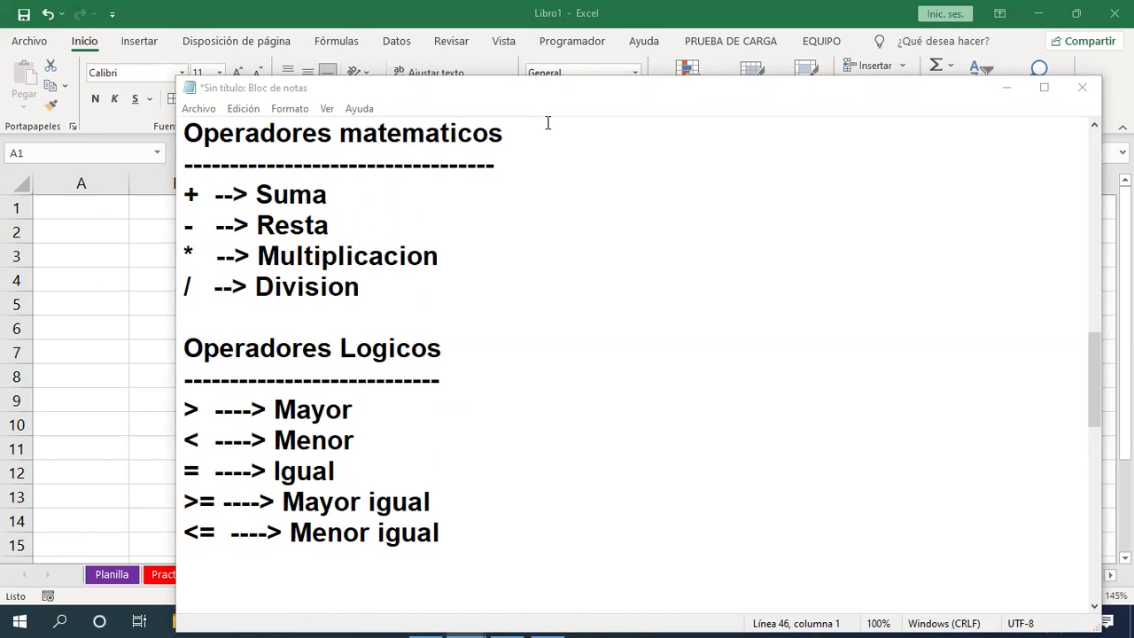
click(252, 565)
click(387, 292)
key(Return)
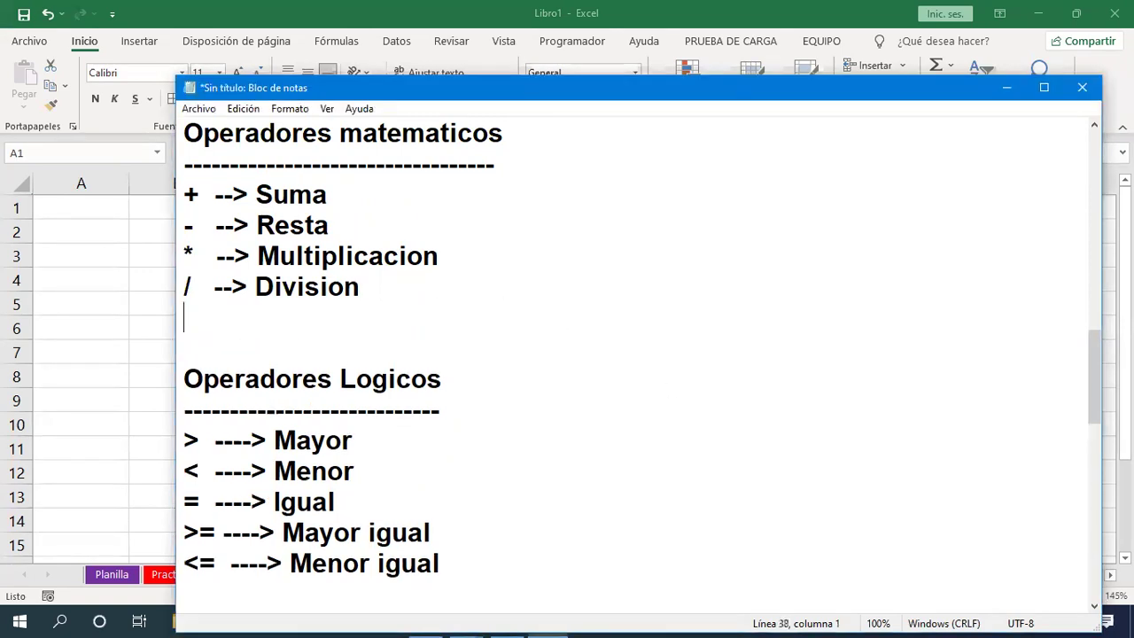
text(% --)
text(>)
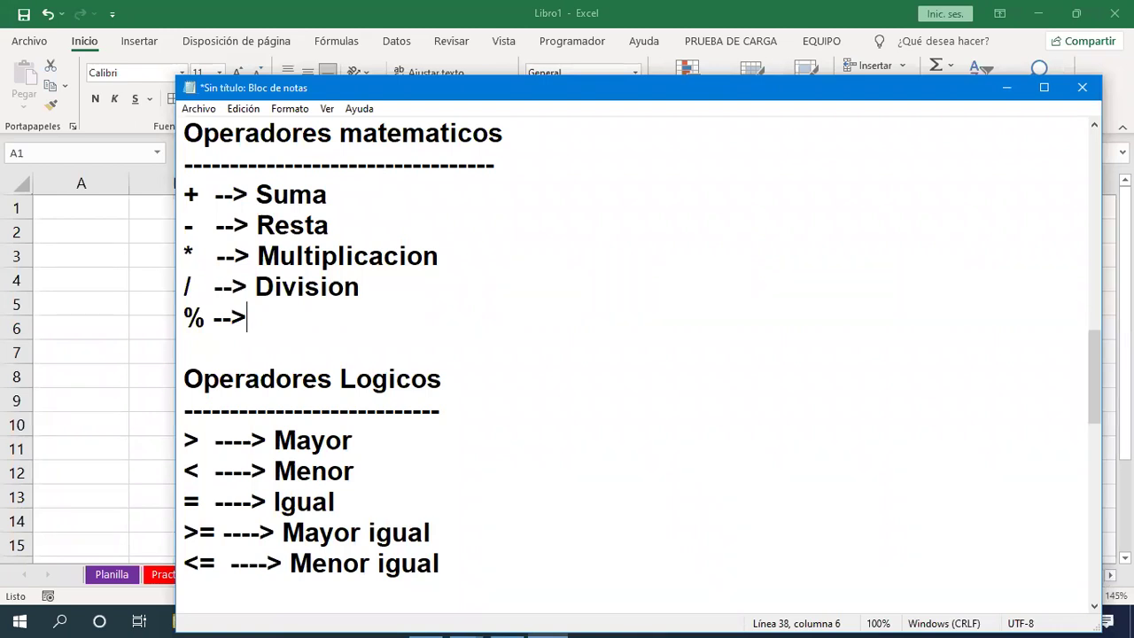
drag(205, 317, 182, 318)
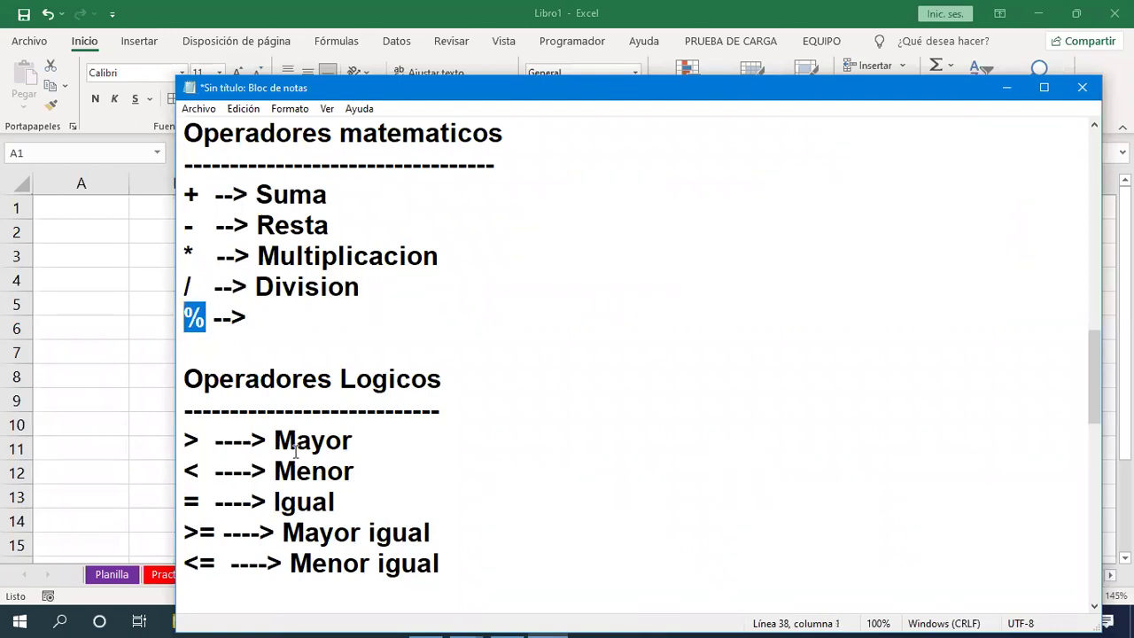
click(296, 331)
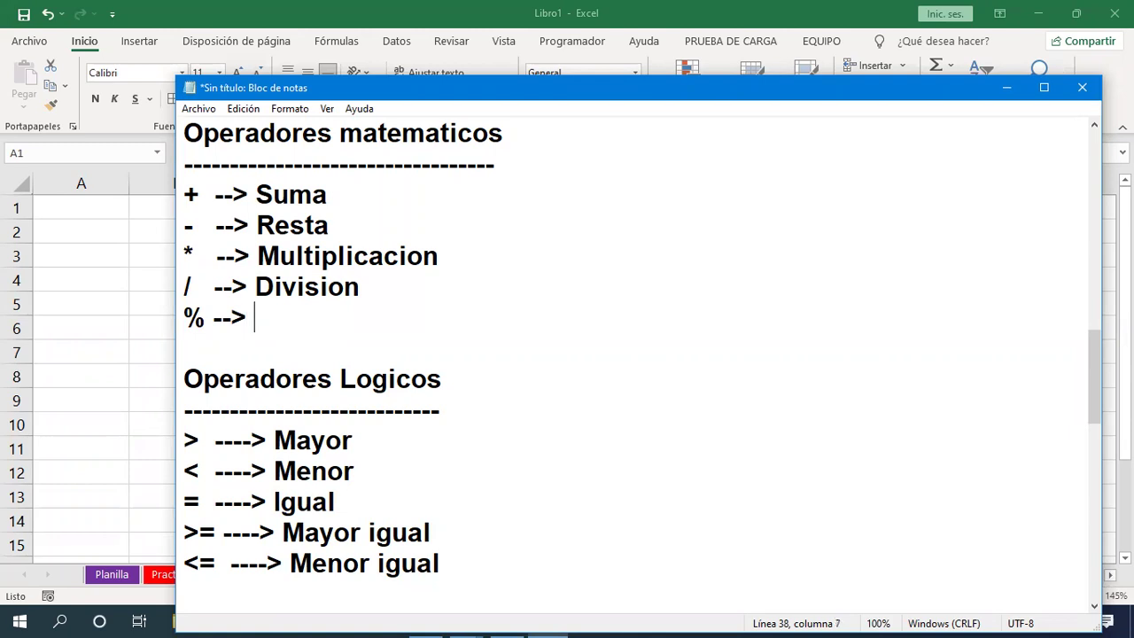
text(Po)
text(rcentaje)
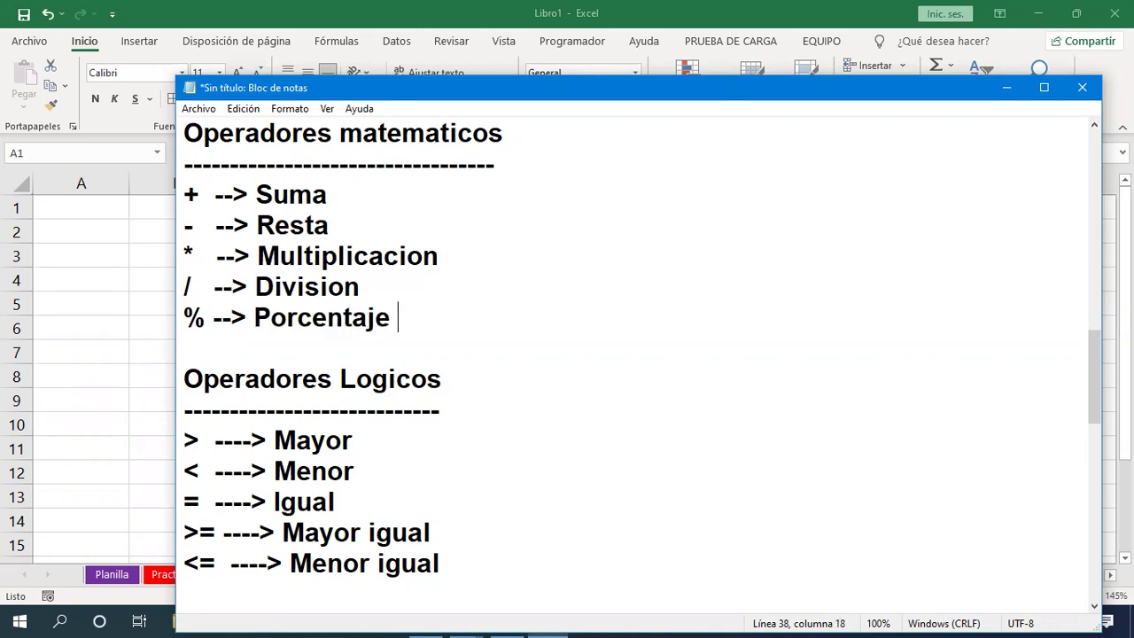
text(  /100)
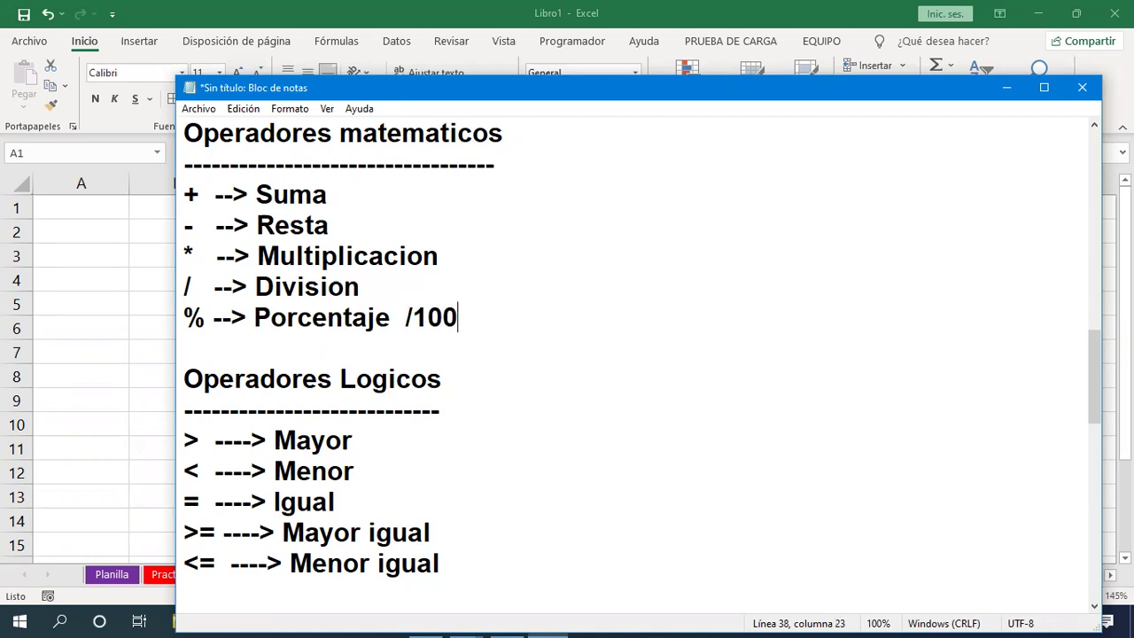
scroll(195, 288, down, 1)
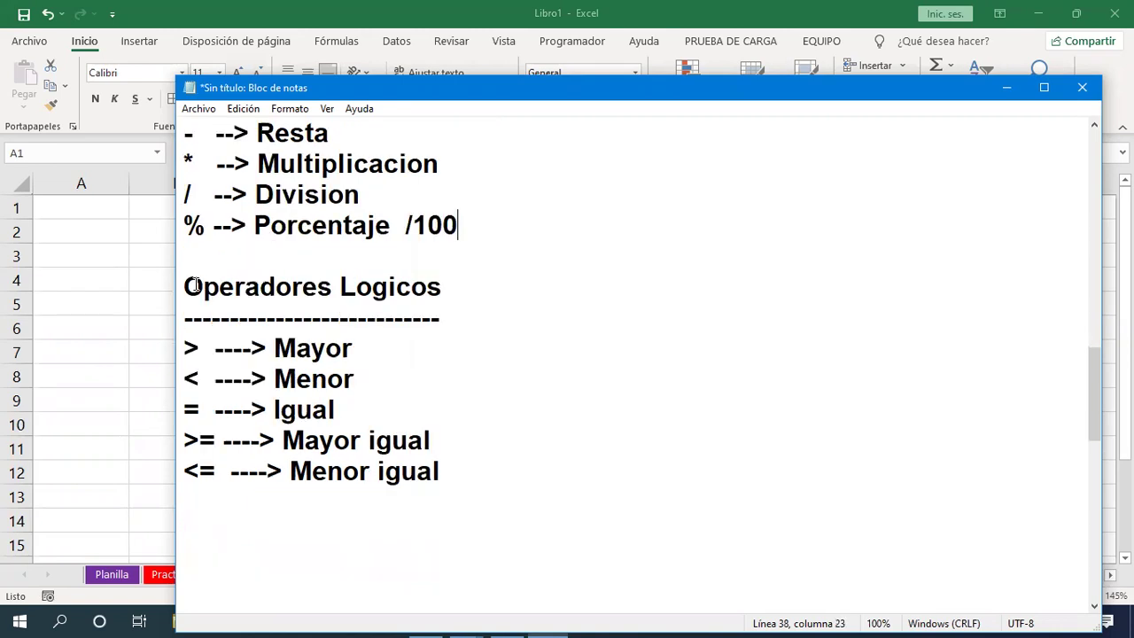
click(234, 497)
Type '<> ----> Diferente' below Menor igual and highlight the logical operator lines
scroll(236, 498, up, 1)
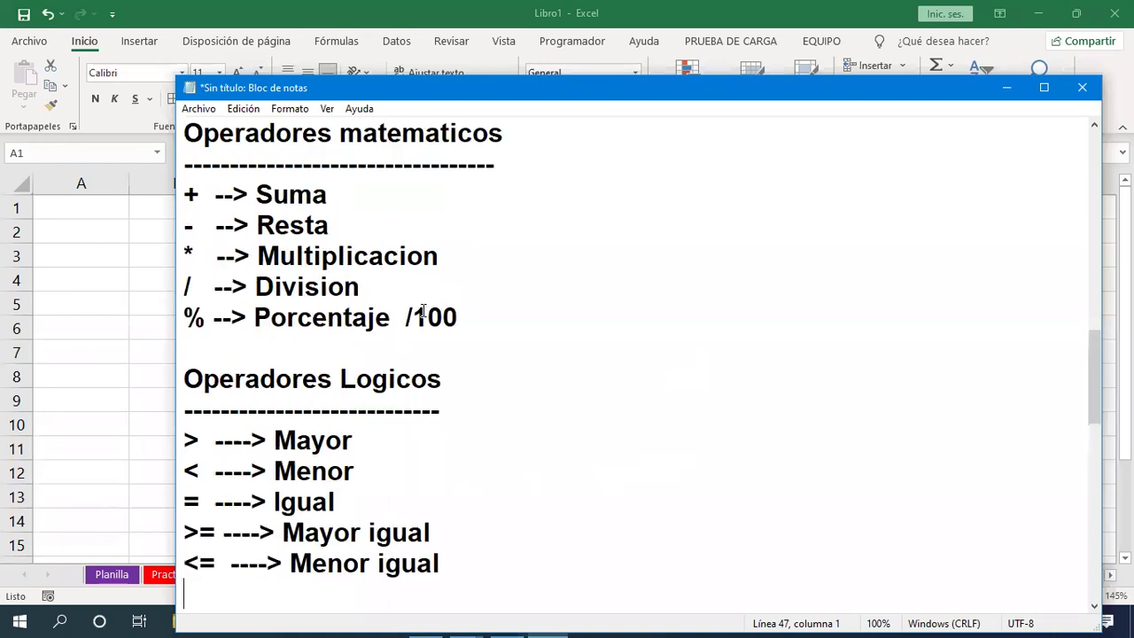
click(199, 340)
scroll(445, 350, down, 1)
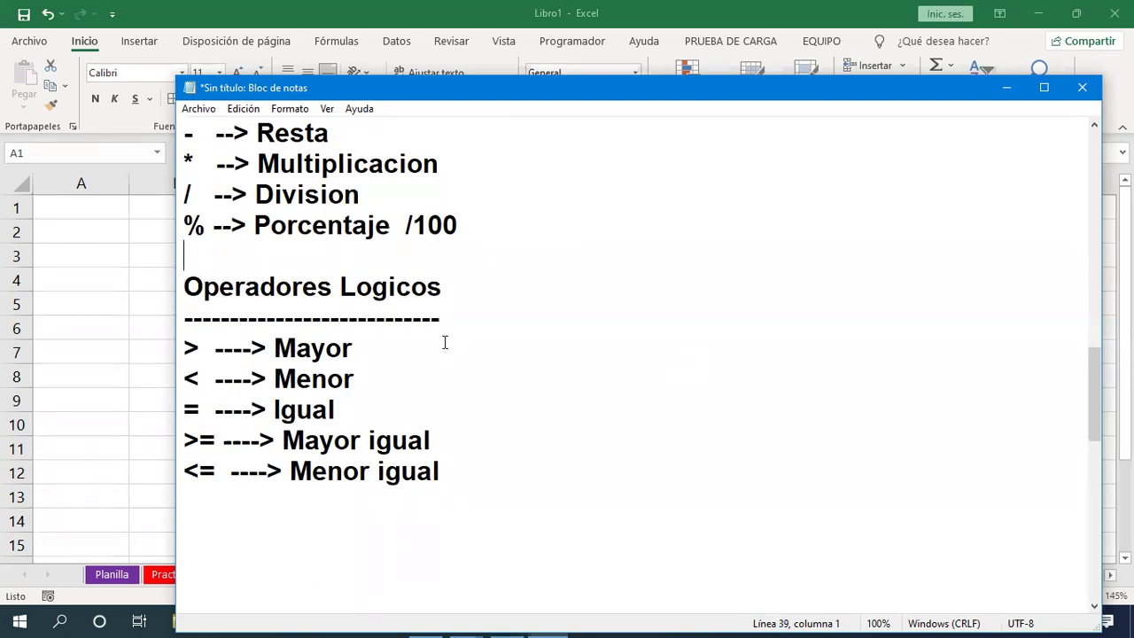
scroll(445, 343, up, 1)
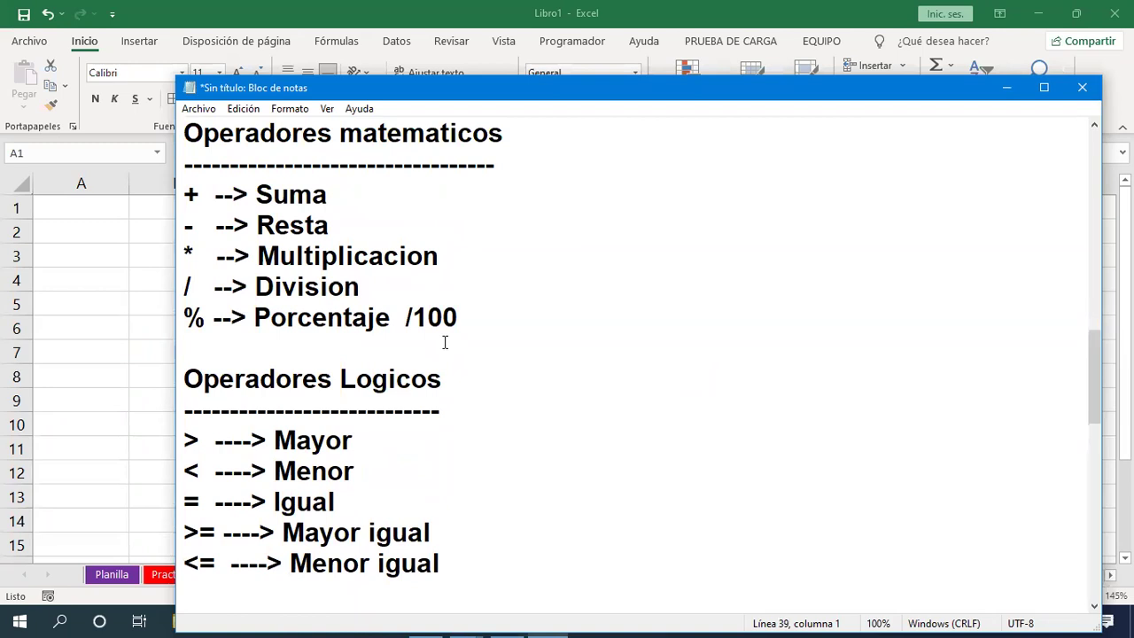
scroll(440, 310, down, 1)
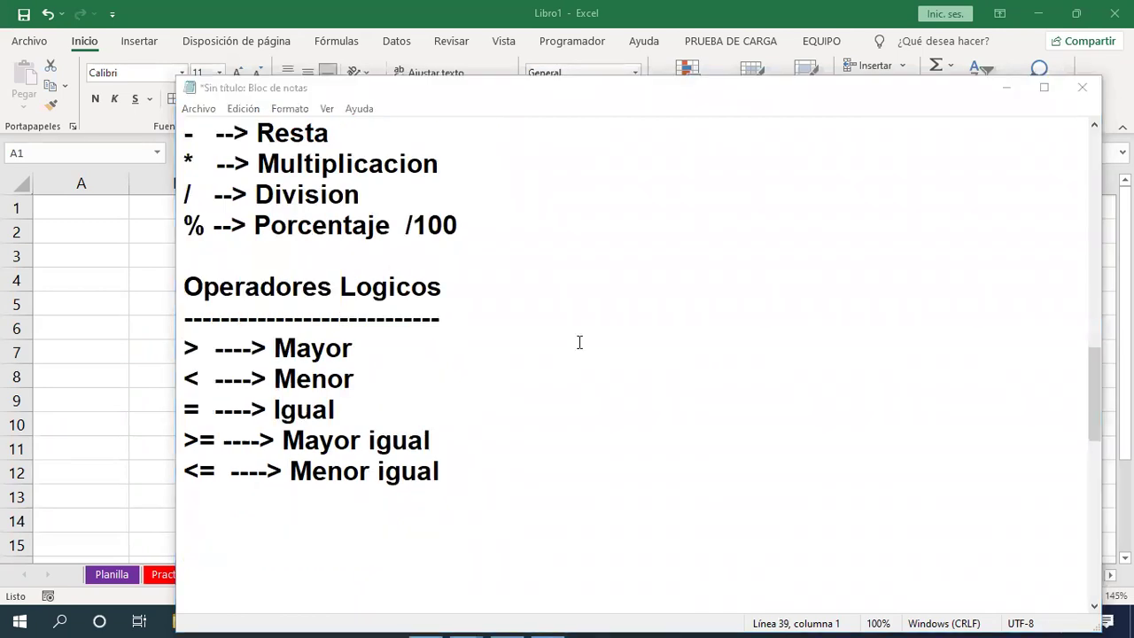
click(293, 501)
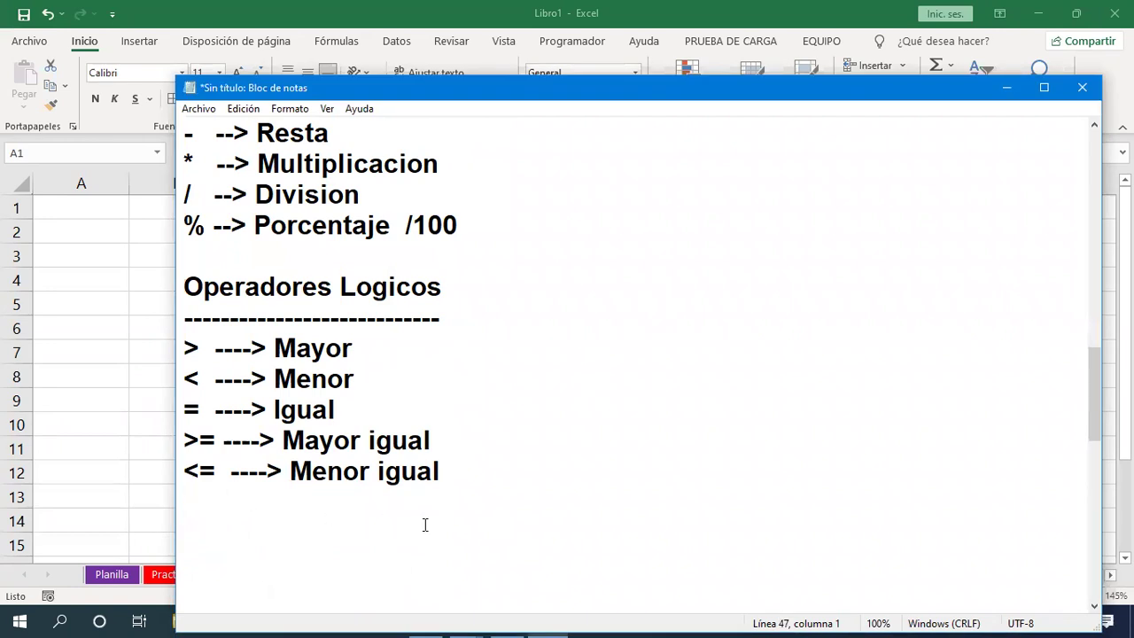
text(<>  ----<)
key(BackSpace)
text(<)
key(BackSpace)
text(> Diferente)
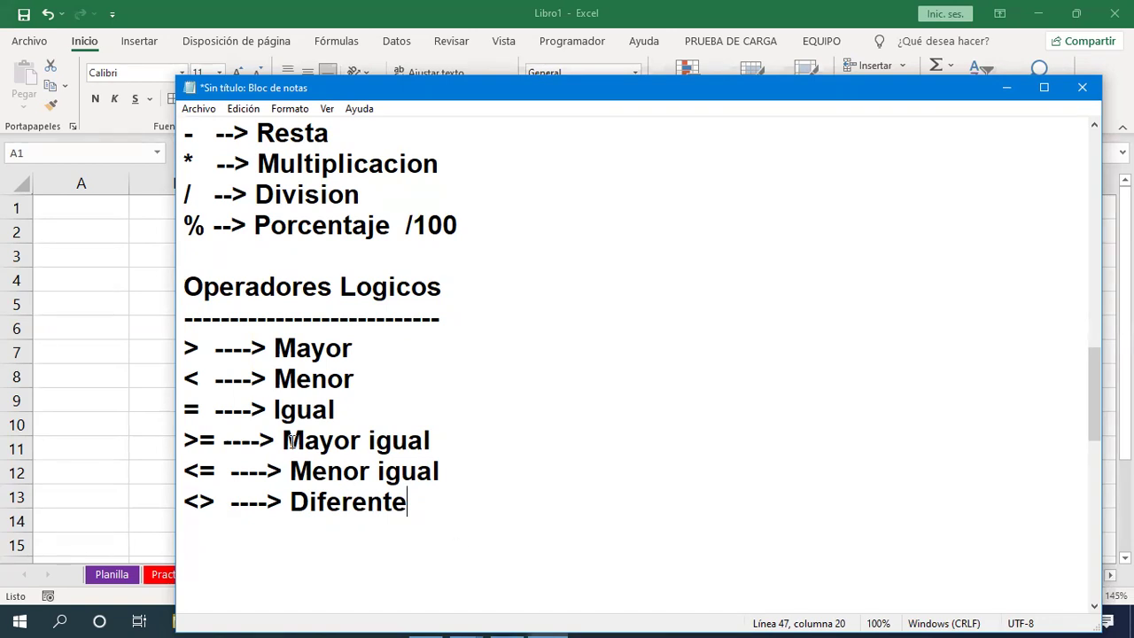
mouse_move(185, 348)
mouse_down()
mouse_move(196, 410)
mouse_move(543, 532)
mouse_up()
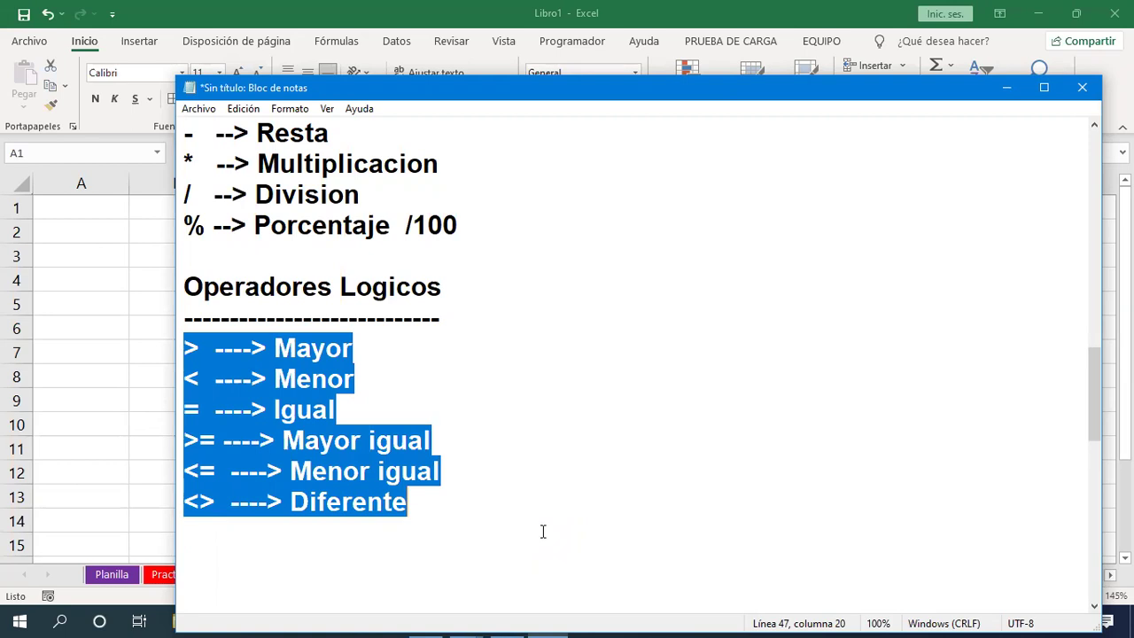
click(549, 539)
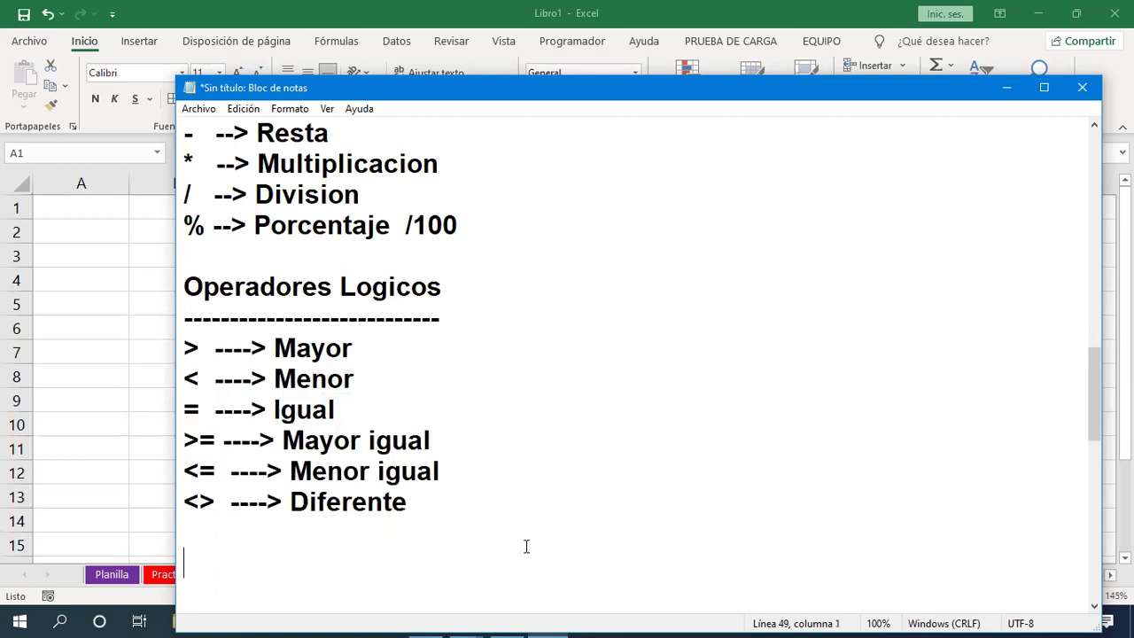
scroll(246, 537, down, 1)
scroll(245, 536, up, 1)
scroll(247, 534, up, 1)
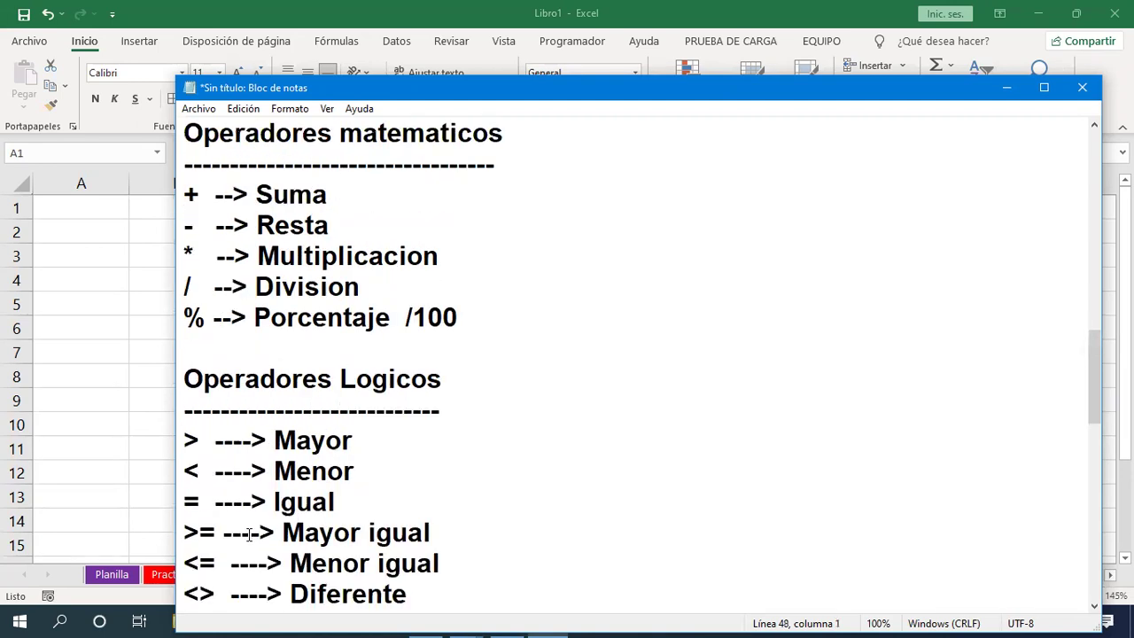
scroll(249, 534, down, 1)
scroll(249, 531, up, 1)
scroll(282, 551, down, 1)
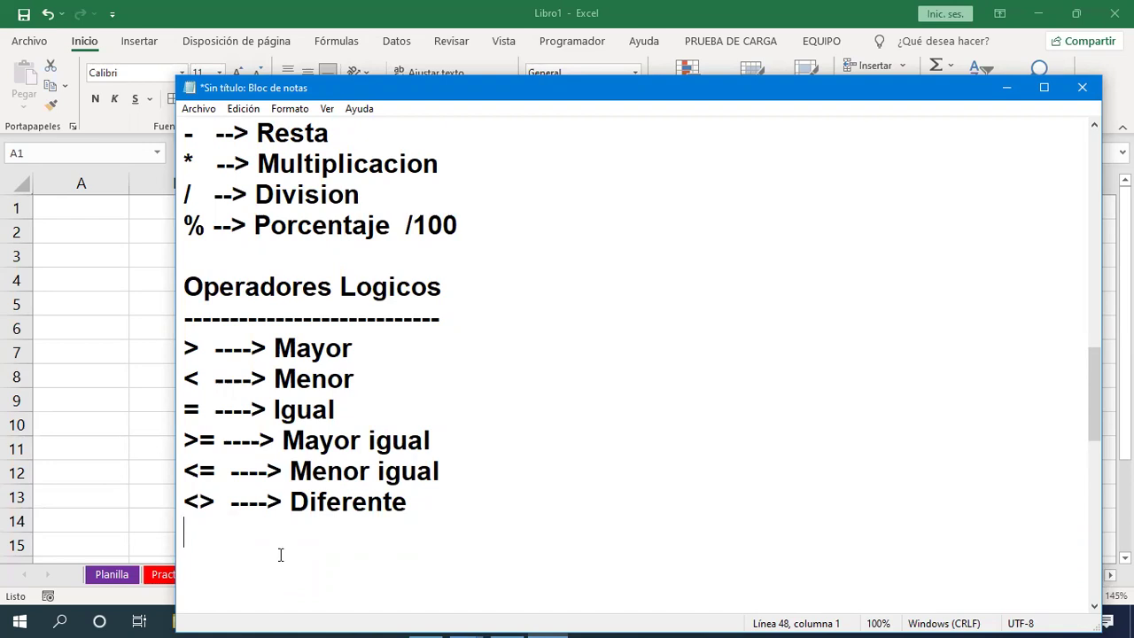
key(Return)
scroll(280, 555, down, 1)
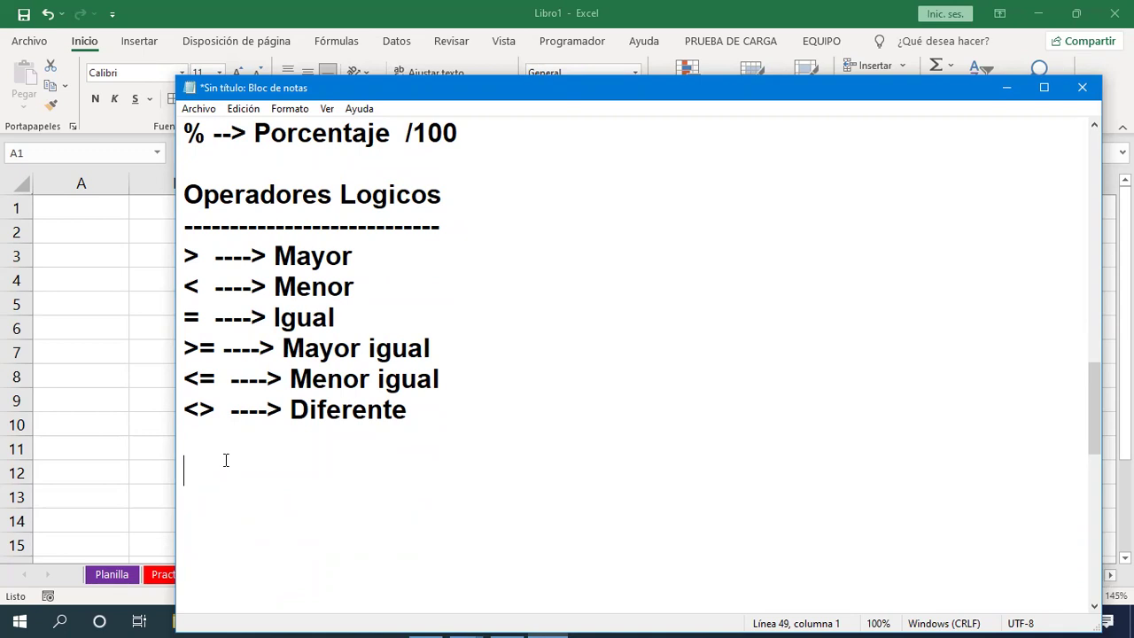
Type the heading 'Caracteres para iniciar una formula' with a dashed underline beneath it
text(Carfac)
key(BackSpace)
key(BackSpace)
key(BackSpace)
text(acteres para iniciar una form)
key(Return)
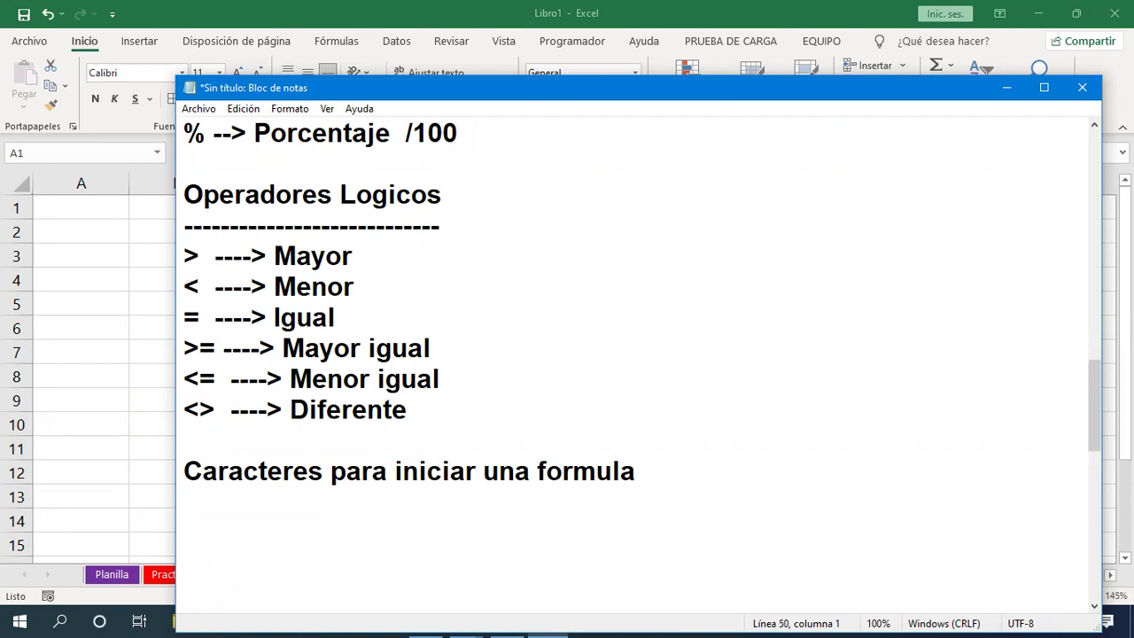
text(-------------------------------------------------)
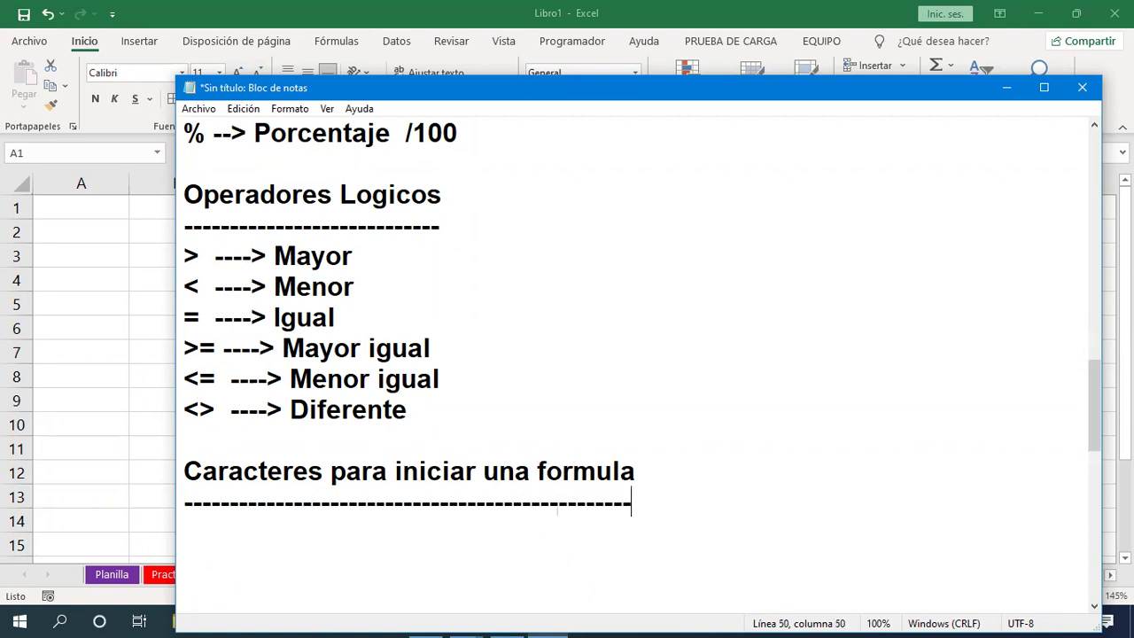
key(Return)
List '=, +' under the heading and shift the Notepad window slightly left
text(=)
text(,)
text( +)
drag(543, 91, 496, 94)
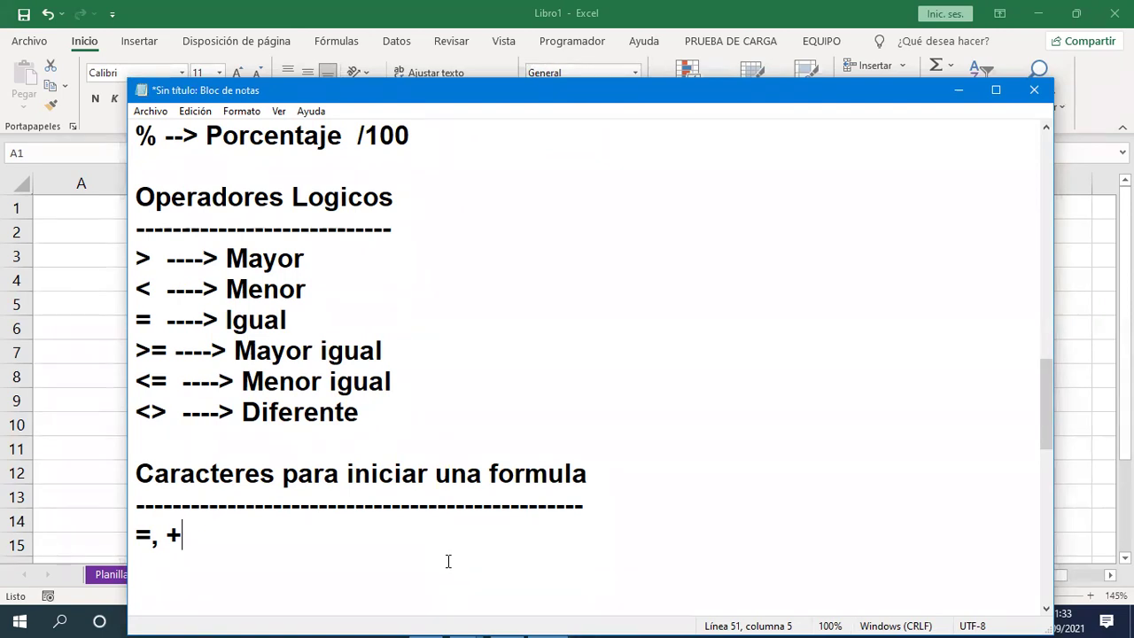
Stretch Notepad's top edge upward and reposition it so the '=, +' section stays visible
scroll(450, 561, up, 1)
scroll(449, 560, down, 1)
drag(659, 82, 659, 43)
mouse_move(1041, 386)
mouse_down()
mouse_move(1047, 364)
mouse_move(1047, 380)
mouse_up()
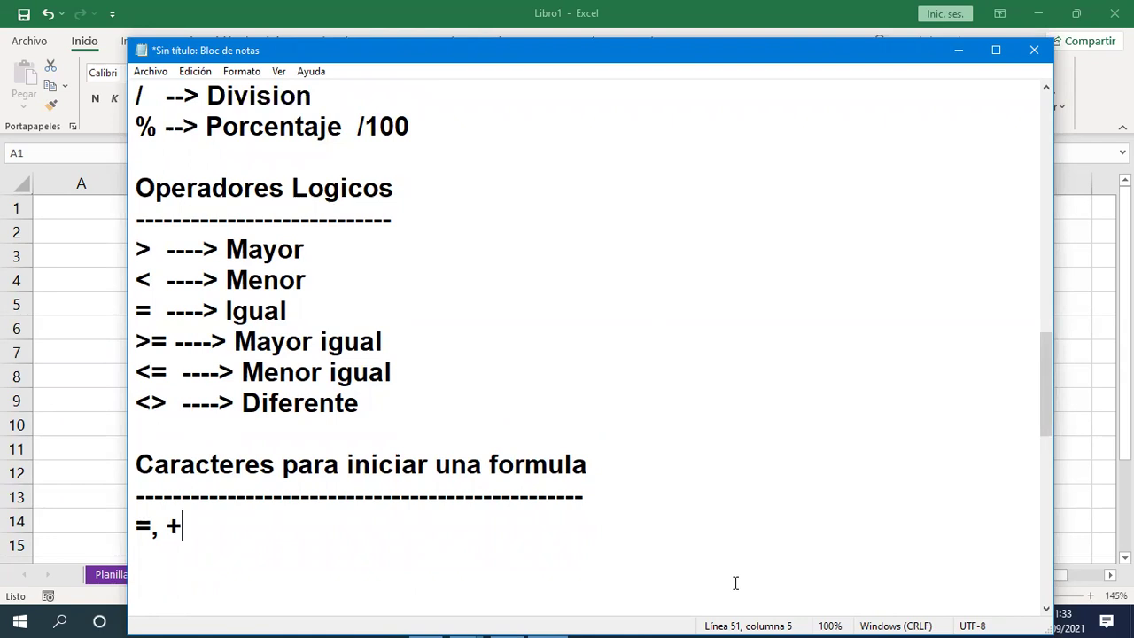
scroll(729, 576, down, 1)
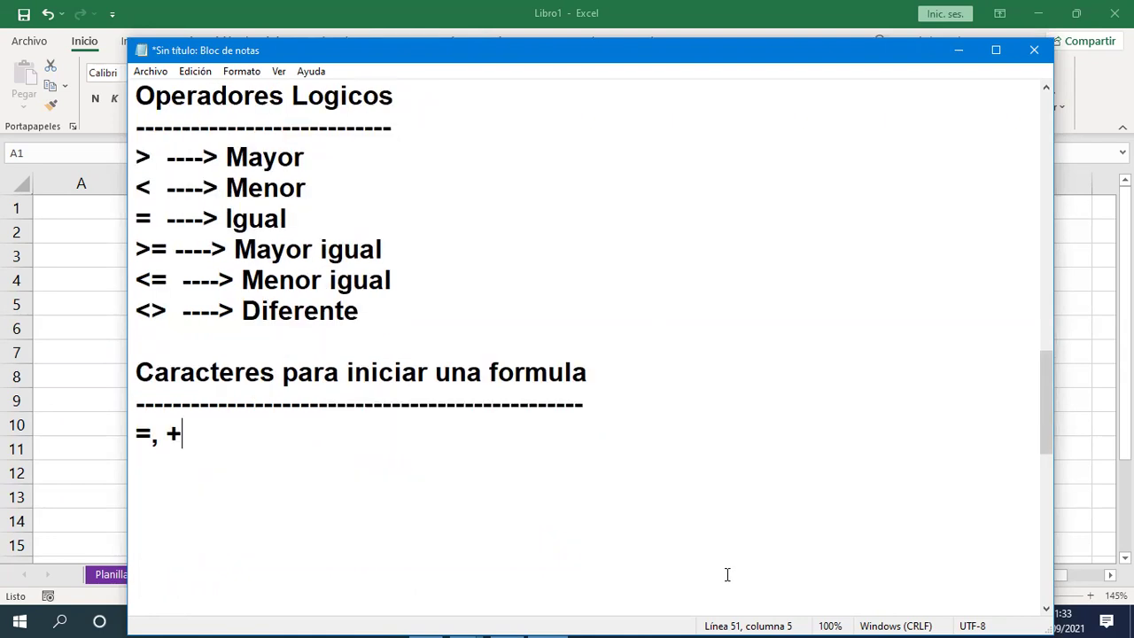
scroll(726, 575, up, 1)
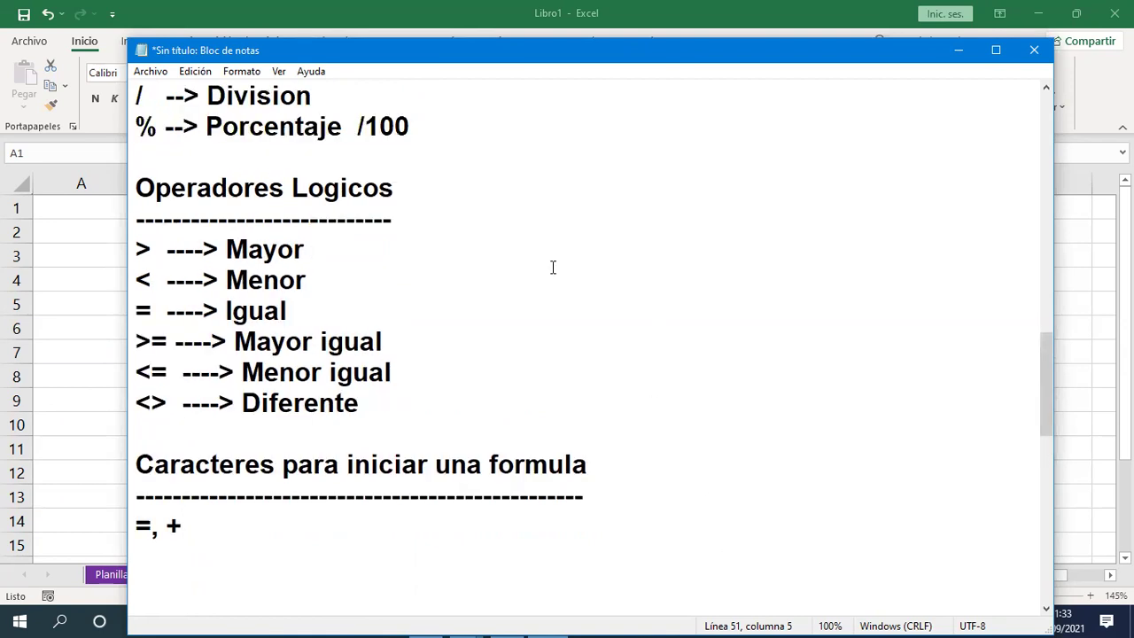
Move Notepad higher and add 'Variables y las constantes' with a dashed underline after one blank line
drag(490, 46, 480, 18)
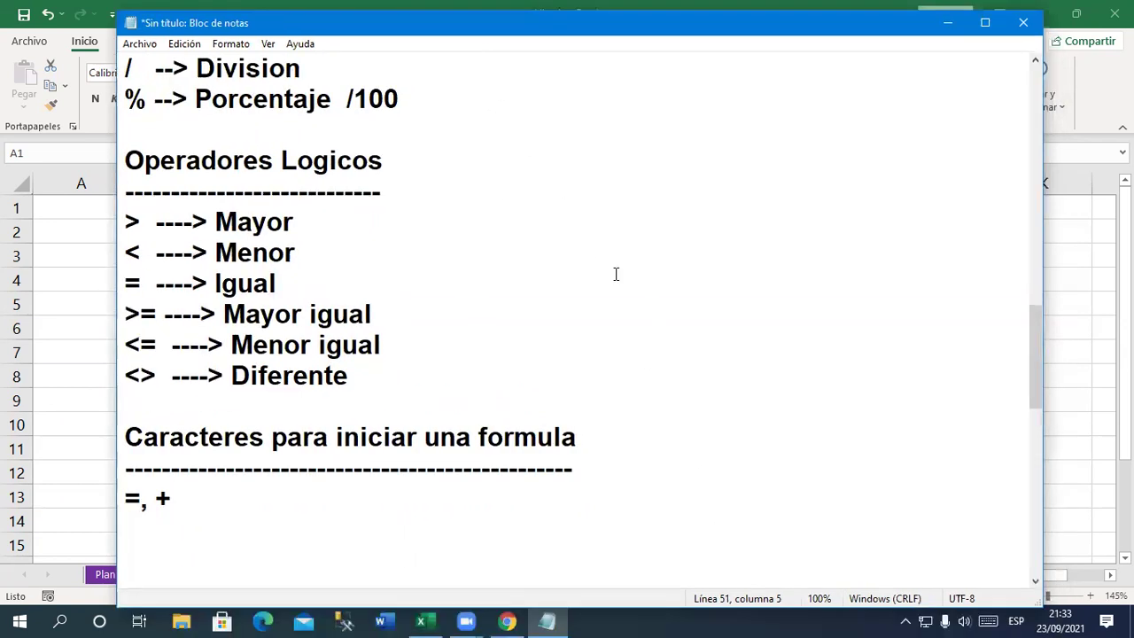
key(Return)
key(Return)
key(Return)
key(Return)
key(BackSpace)
key(BackSpace)
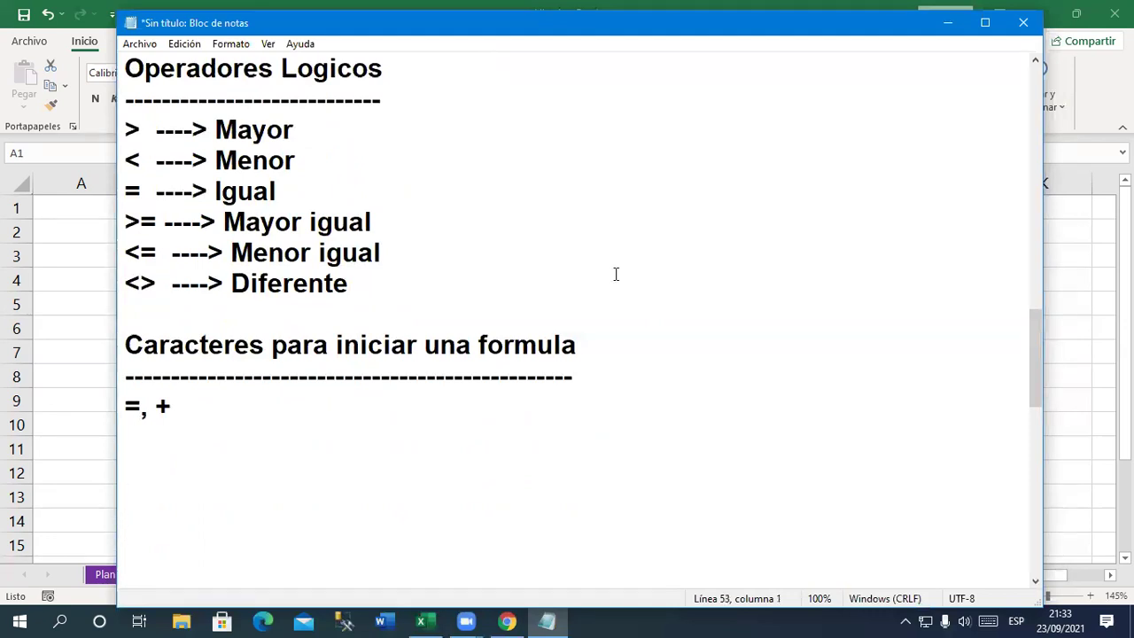
text(Variables y las consta)
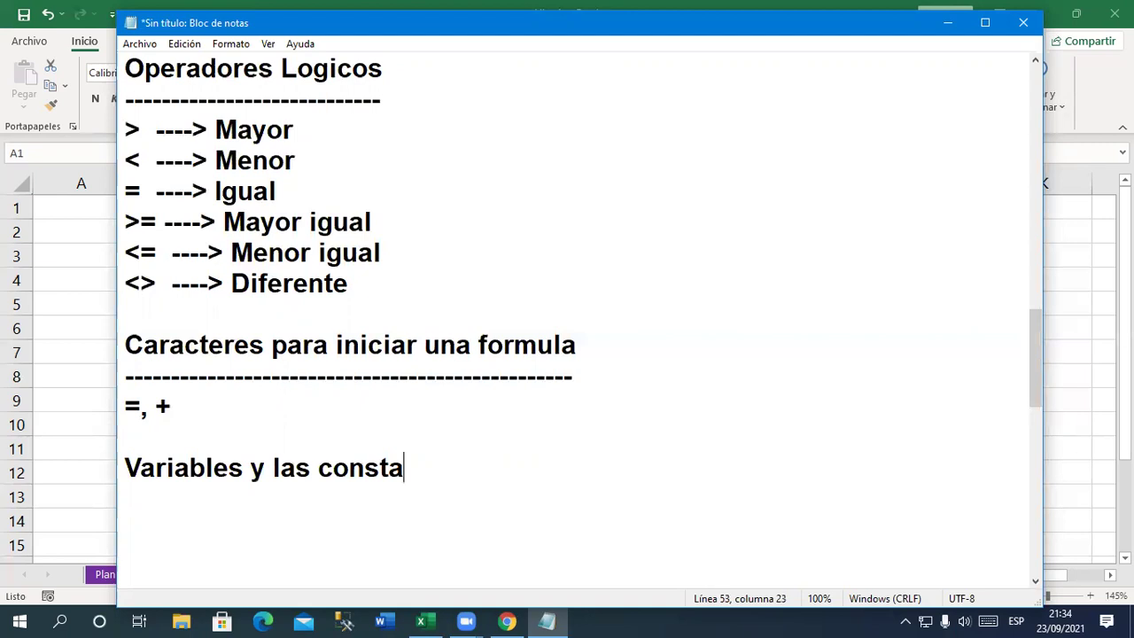
text(ntes)
key(Return)
text(------------------------------------)
key(Return)
key(Return)
key(Return)
key(Return)
key(BackSpace)
key(BackSpace)
key(BackSpace)
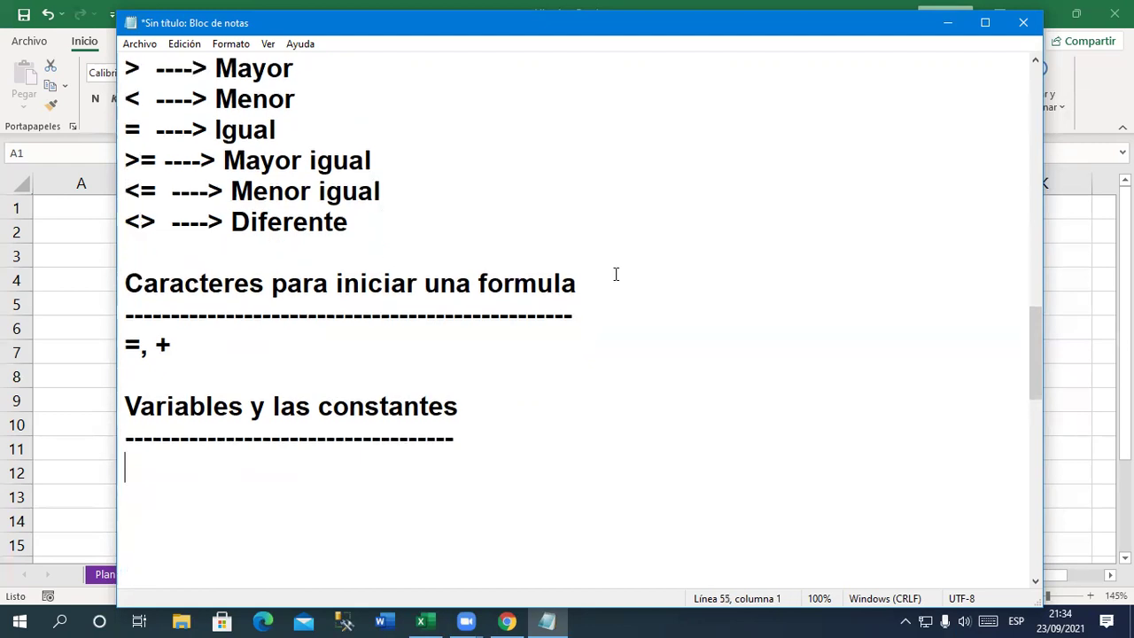